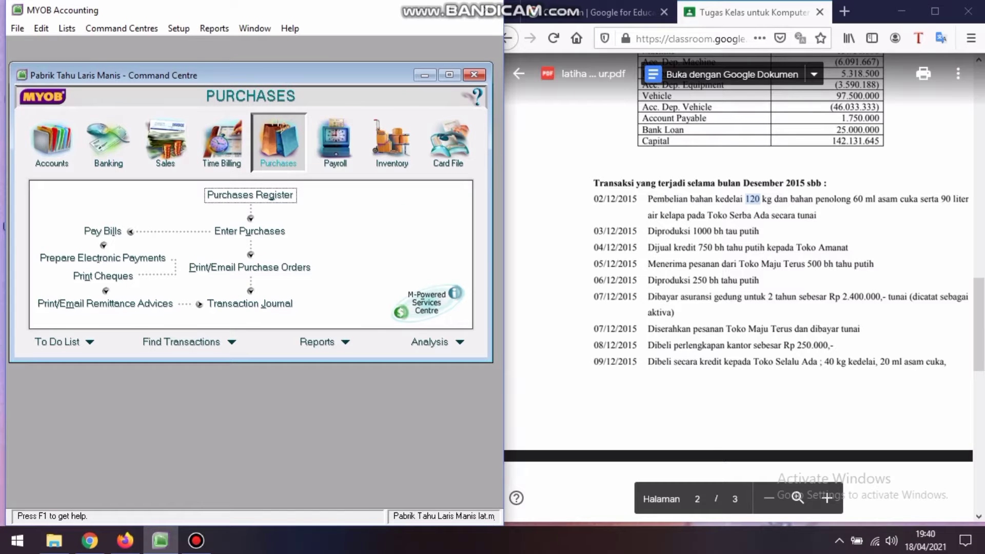
Start a new purchase bill and choose Toko Serba Ada as the supplier.
{"action": "left_click", "coordinate": [249, 231]}
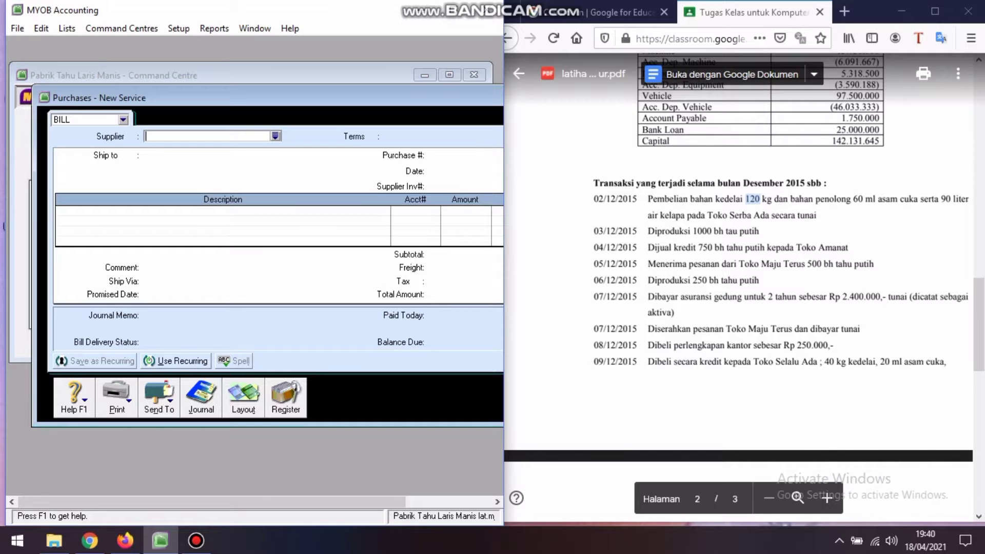
{"action": "left_click", "coordinate": [275, 136]}
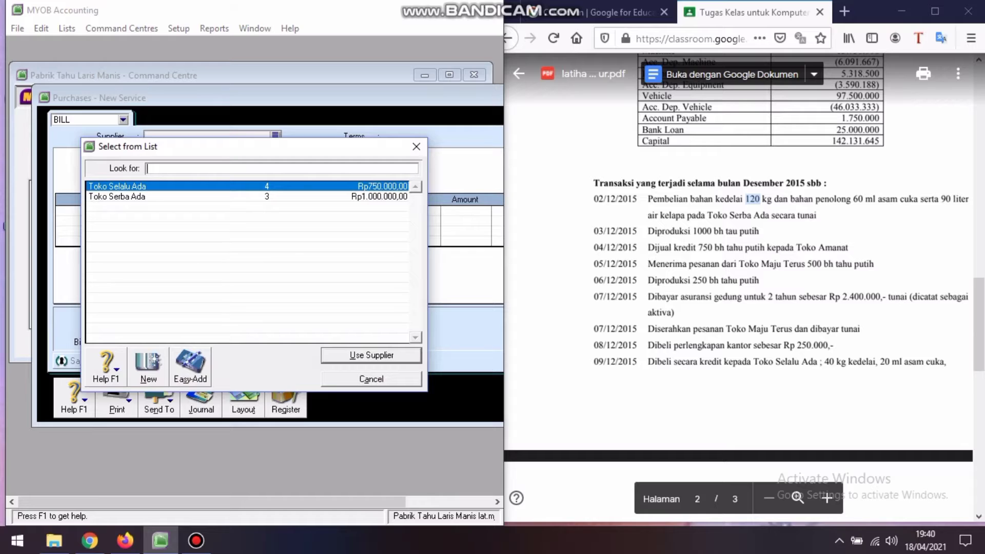
{"action": "left_click", "coordinate": [117, 197]}
{"action": "key", "text": "Return"}
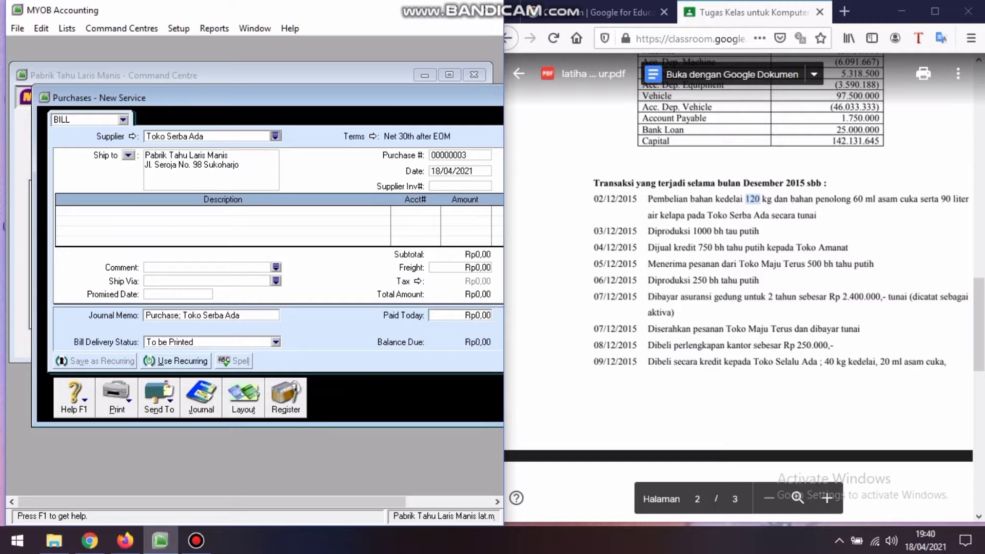
Switch the purchase bill from the Service layout to the Item layout.
{"action": "key", "text": "alt+t"}
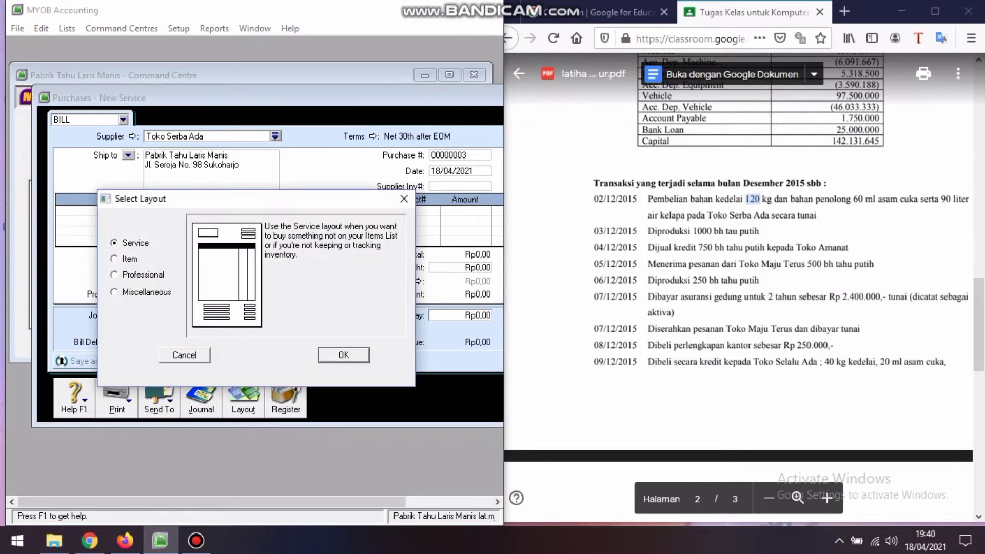
{"action": "left_click", "coordinate": [115, 260]}
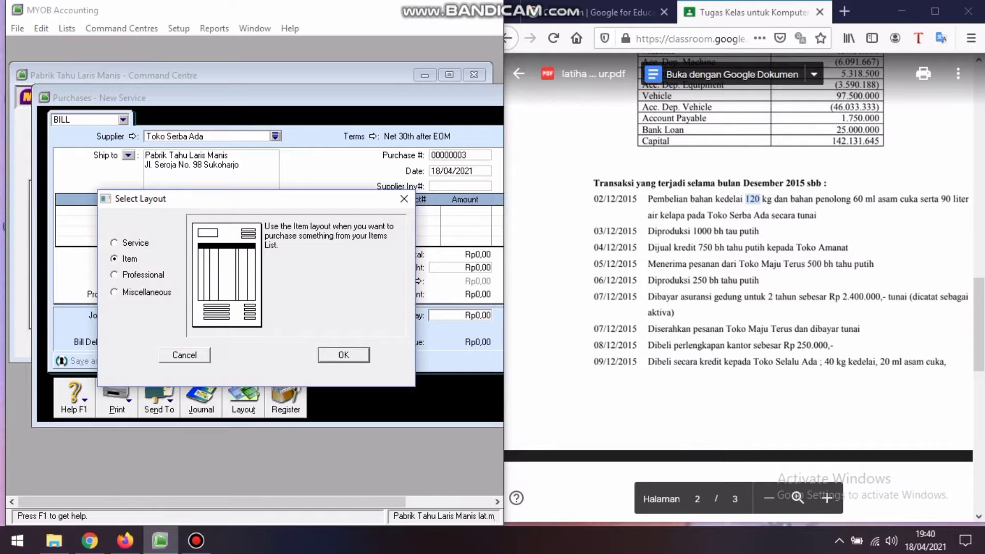
{"action": "key", "text": "Return"}
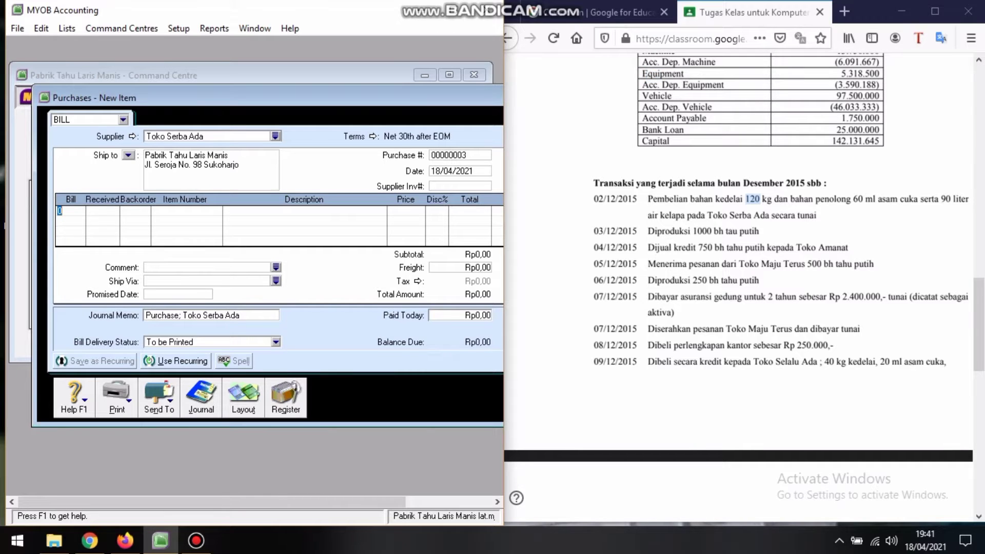
{"action": "key", "text": "End"}
{"action": "key", "text": "Down"}
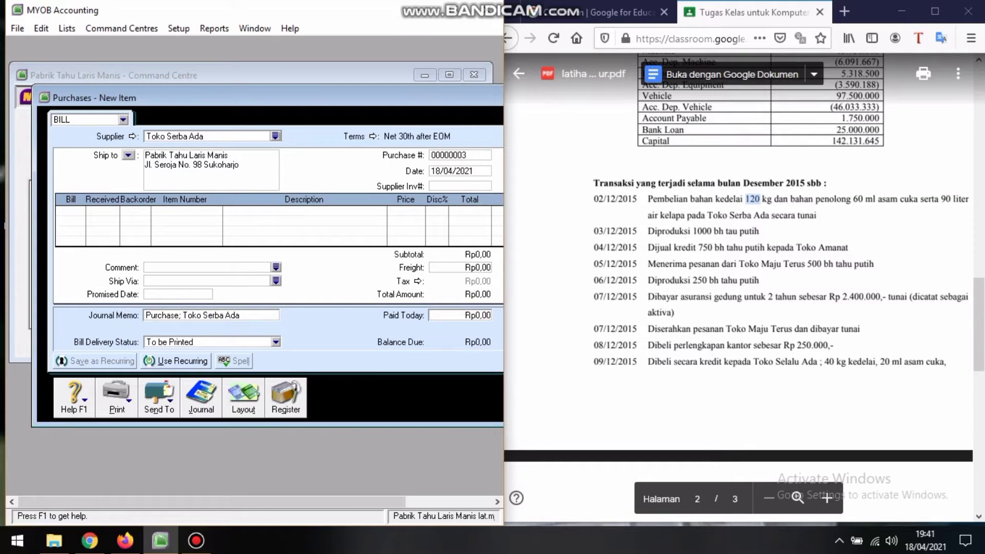
Fill the first bill line with quantity 120 of item BB1 (Kedelai) at a price of 8500.
{"action": "left_click", "coordinate": [66, 211]}
{"action": "type", "text": "120"}
{"action": "key", "text": "Tab"}
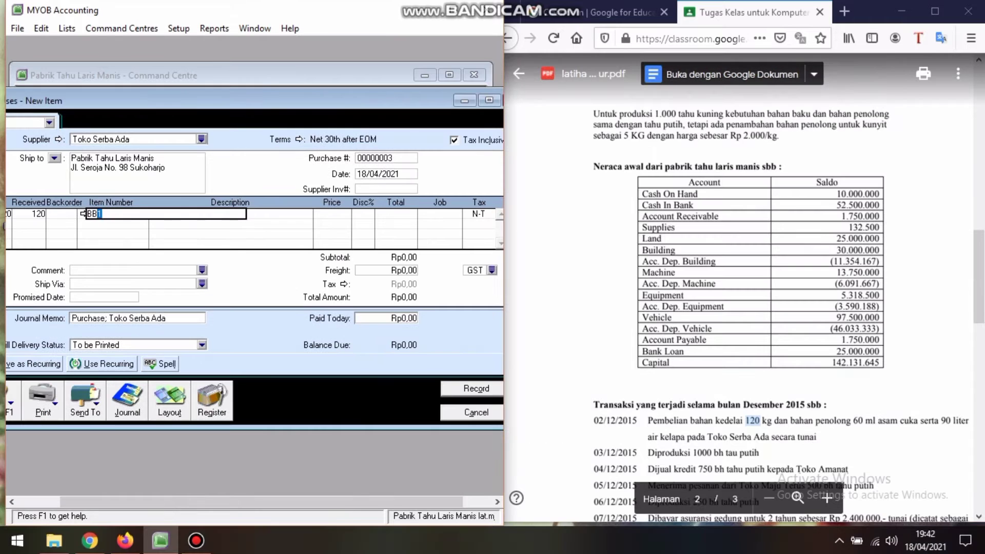
{"action": "key", "text": "Tab"}
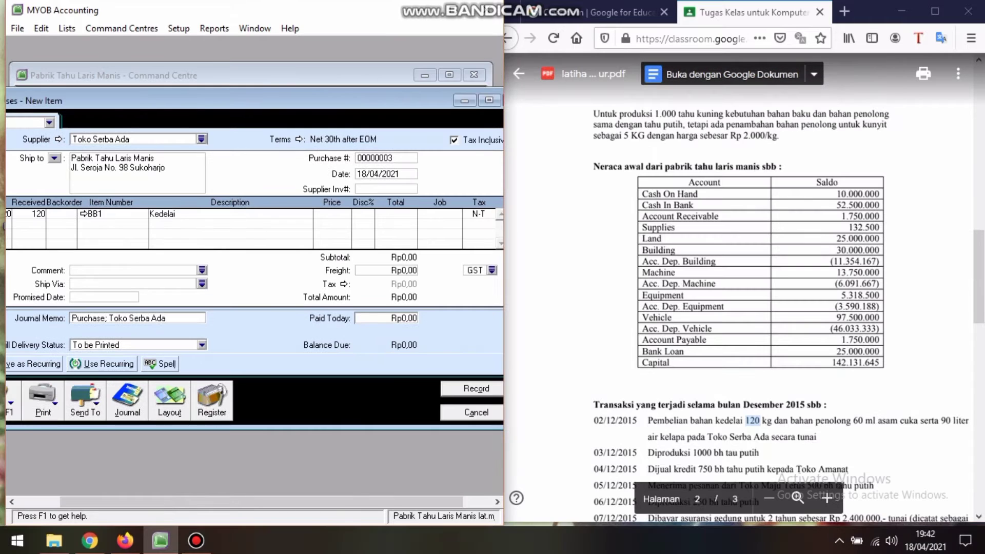
{"action": "left_click", "coordinate": [326, 213]}
{"action": "scroll", "coordinate": [785, 308], "scroll_direction": "up", "scroll_amount": 3}
{"action": "scroll", "coordinate": [754, 308], "scroll_direction": "down", "scroll_amount": 2}
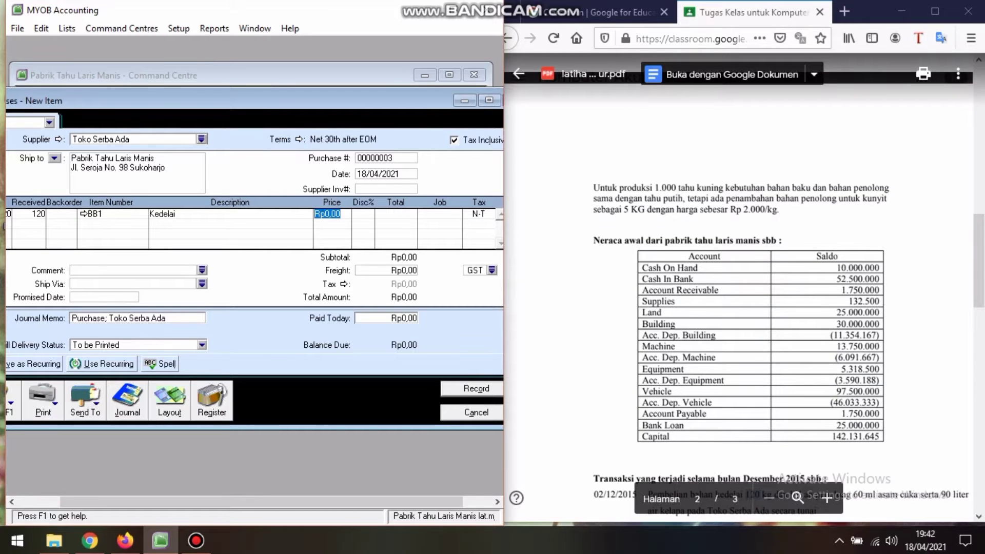
{"action": "scroll", "coordinate": [739, 288], "scroll_direction": "up", "scroll_amount": 5}
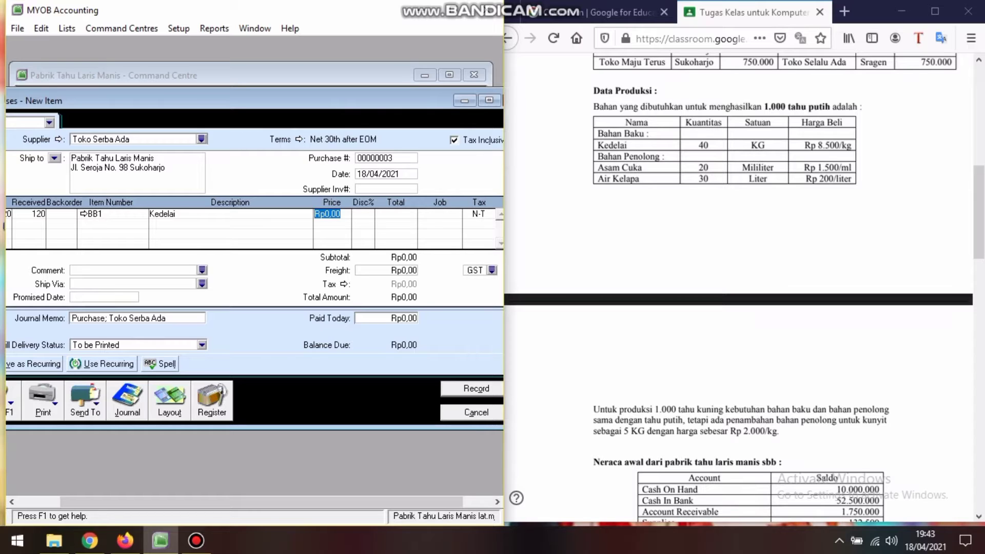
{"action": "type", "text": "8500"}
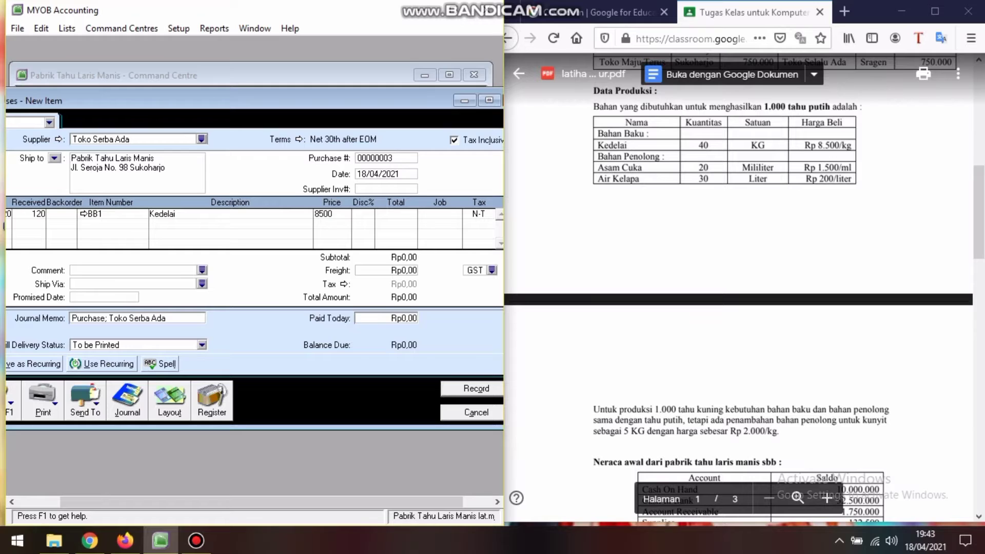
{"action": "key", "text": "Tab"}
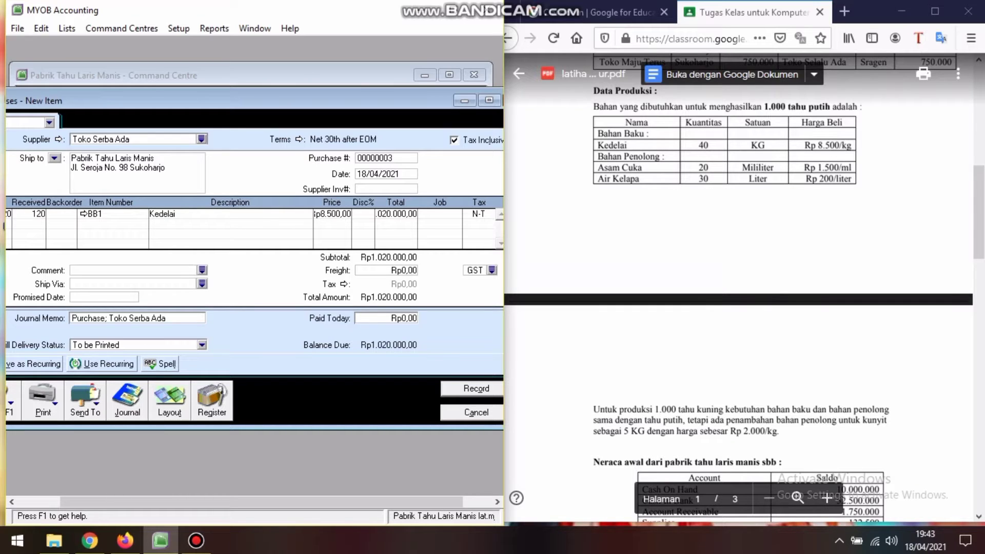
Add a second bill line with quantity 60 of item BP1 (Asam Cuka).
{"action": "scroll", "coordinate": [739, 287], "scroll_direction": "down", "scroll_amount": 10}
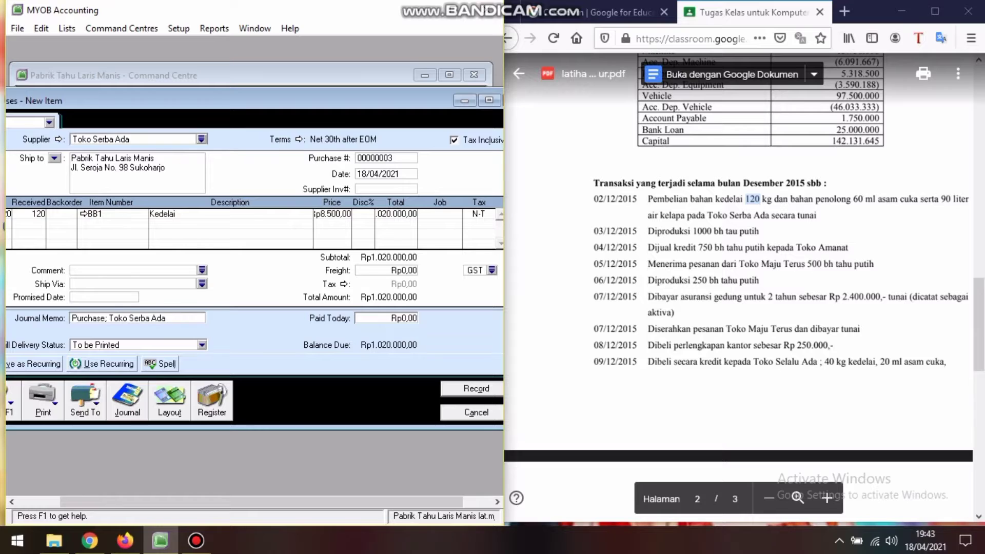
{"action": "left_click_drag", "start_coordinate": [246, 100], "coordinate": [292, 104]}
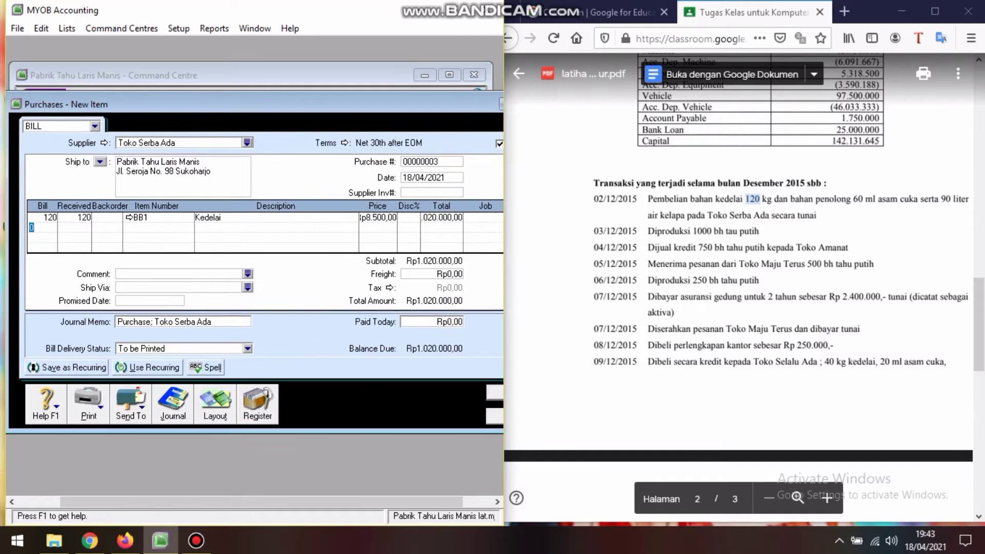
{"action": "type", "text": "60"}
{"action": "key", "text": "Return"}
{"action": "left_click", "coordinate": [158, 227]}
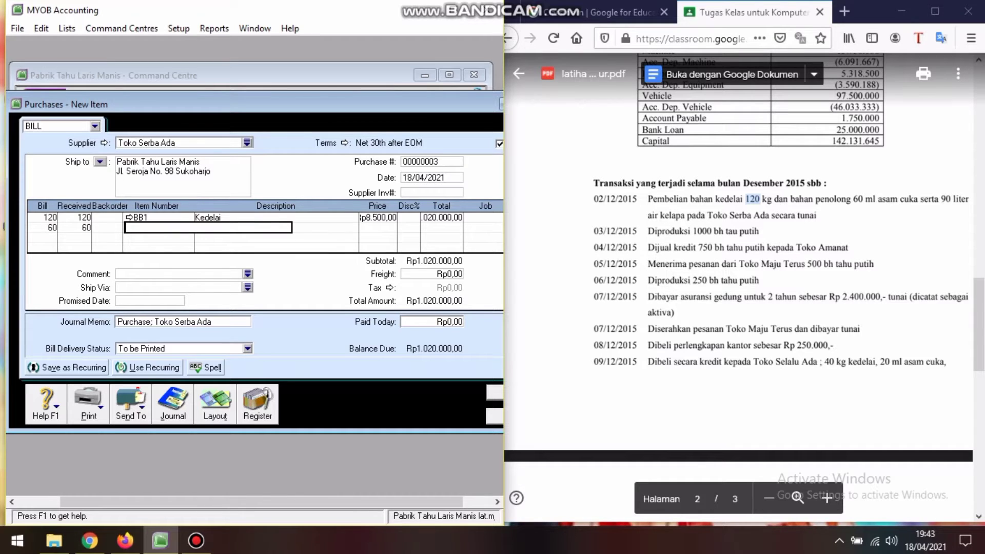
{"action": "type", "text": "BP1"}
{"action": "key", "text": "Tab"}
{"action": "key", "text": "Tab"}
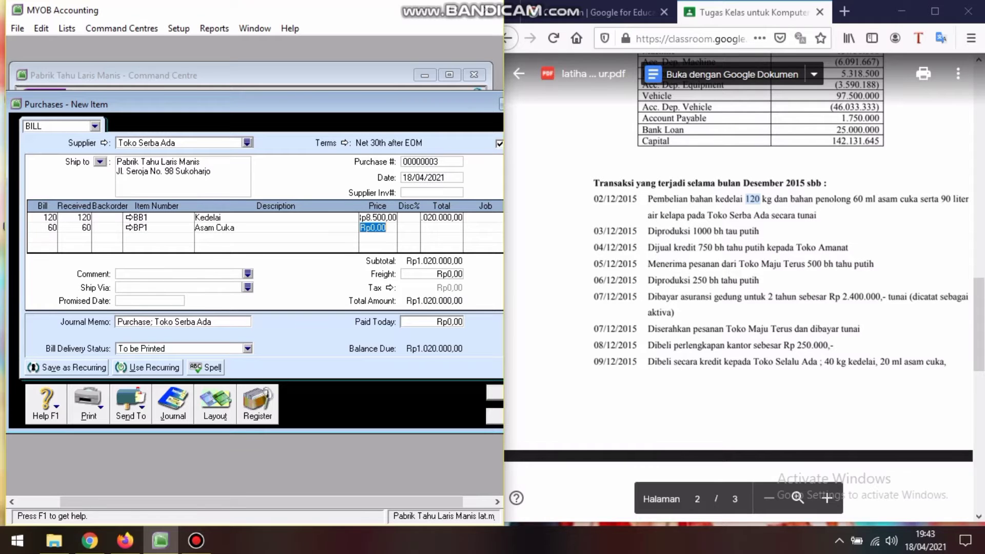
Look up the Asam Cuka purchase price in the PDF's production data and set that line's price to 1500.
{"action": "scroll", "coordinate": [739, 288], "scroll_direction": "up", "scroll_amount": 6}
{"action": "scroll", "coordinate": [739, 288], "scroll_direction": "up", "scroll_amount": 5}
{"action": "scroll", "coordinate": [739, 288], "scroll_direction": "down", "scroll_amount": 2}
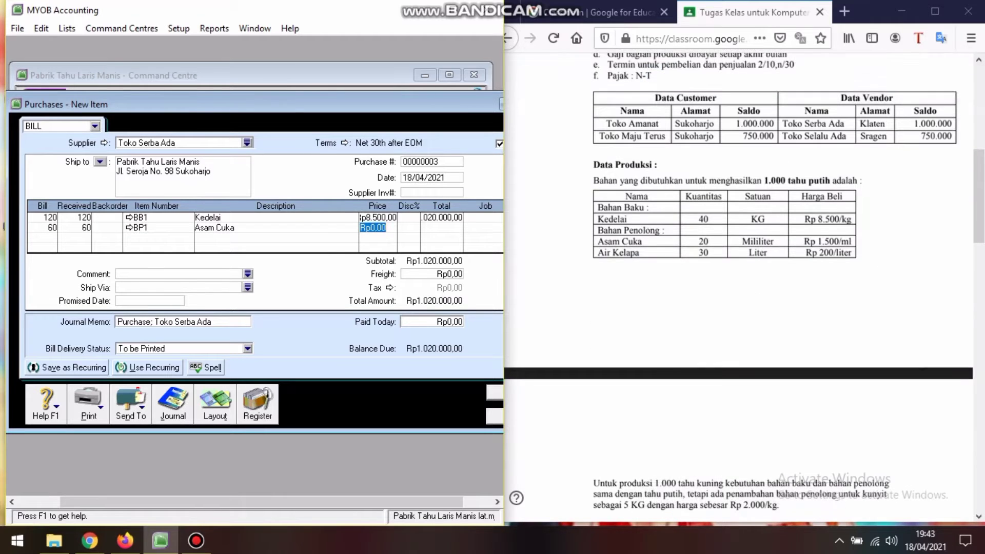
{"action": "left_click_drag", "start_coordinate": [818, 242], "coordinate": [853, 242]}
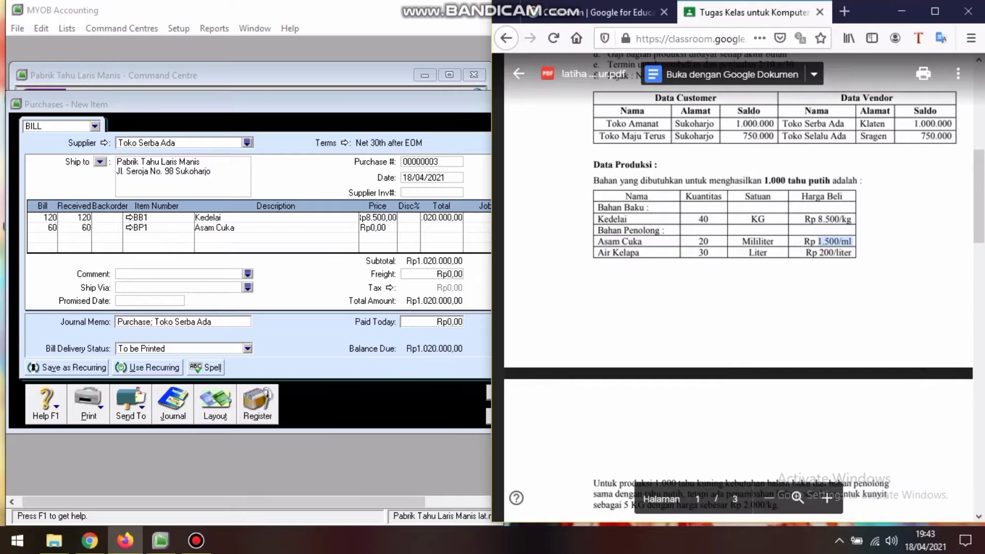
{"action": "left_click", "coordinate": [388, 228]}
{"action": "key", "text": "BackSpace"}
{"action": "key", "text": "BackSpace"}
{"action": "key", "text": "BackSpace"}
{"action": "key", "text": "BackSpace"}
{"action": "key", "text": "BackSpace"}
{"action": "key", "text": "BackSpace"}
{"action": "type", "text": "1500"}
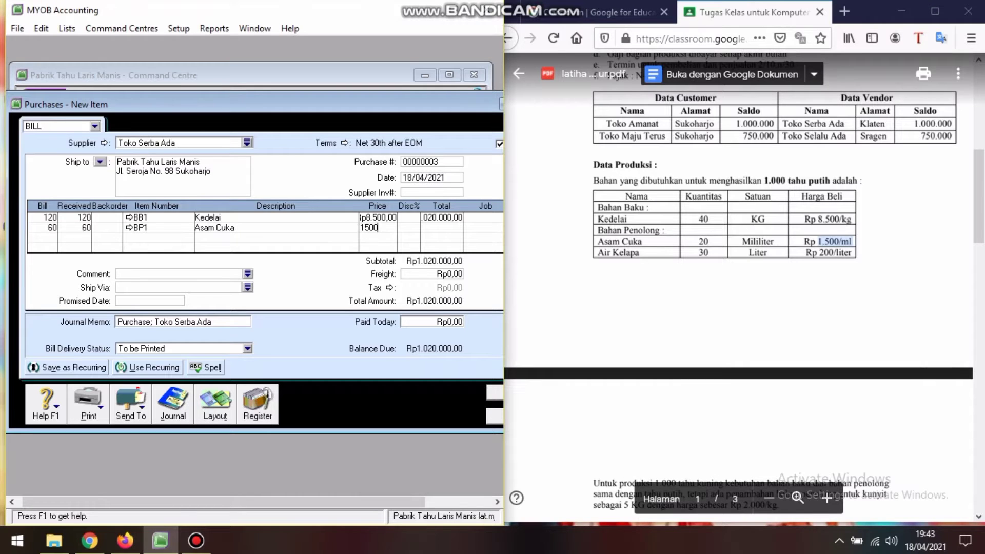
{"action": "key", "text": "Tab"}
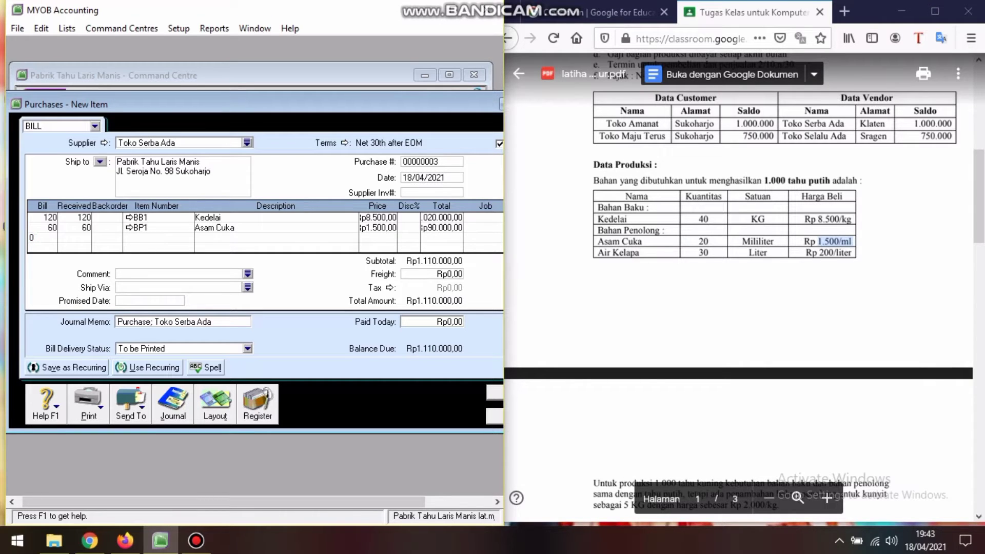
Turn off tax-inclusive pricing and add a third bill line with quantity 90 of item BP2 (Air Kelapa).
{"action": "scroll", "coordinate": [739, 287], "scroll_direction": "down", "scroll_amount": 8}
{"action": "scroll", "coordinate": [756, 308], "scroll_direction": "down", "scroll_amount": 6}
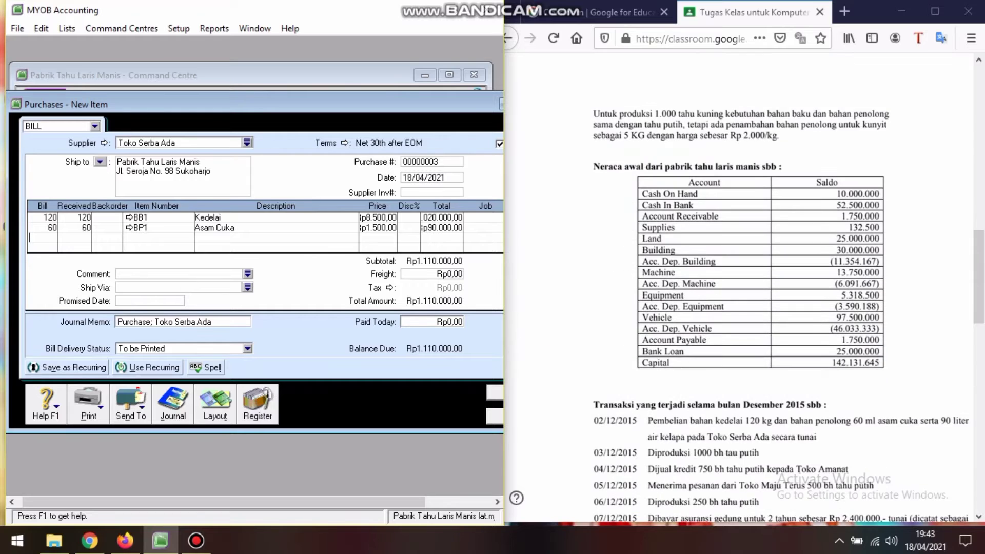
{"action": "left_click", "coordinate": [500, 144]}
{"action": "left_click_drag", "start_coordinate": [436, 104], "coordinate": [458, 110]}
{"action": "type", "text": "90"}
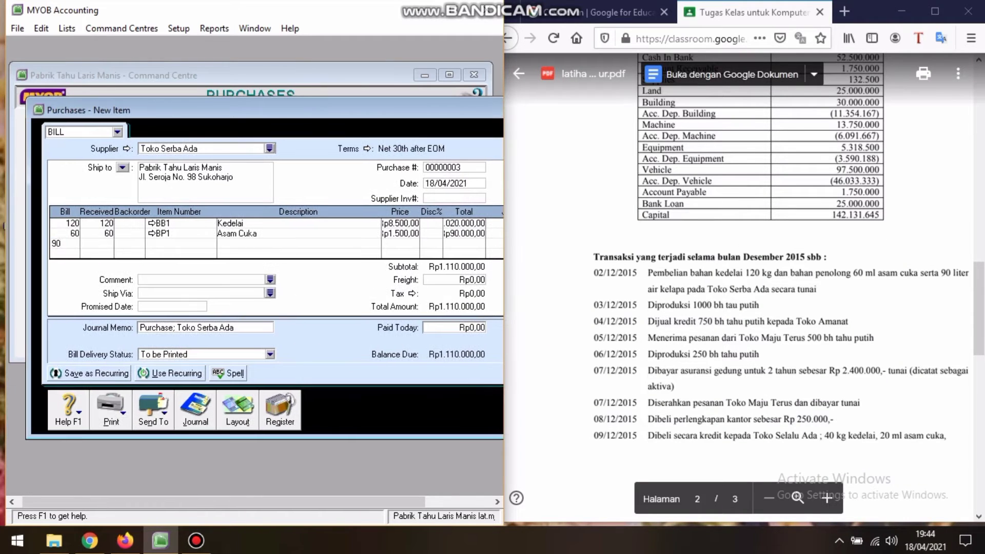
{"action": "key", "text": "Tab"}
{"action": "key", "text": "Tab"}
{"action": "type", "text": "BP2"}
{"action": "key", "text": "Tab"}
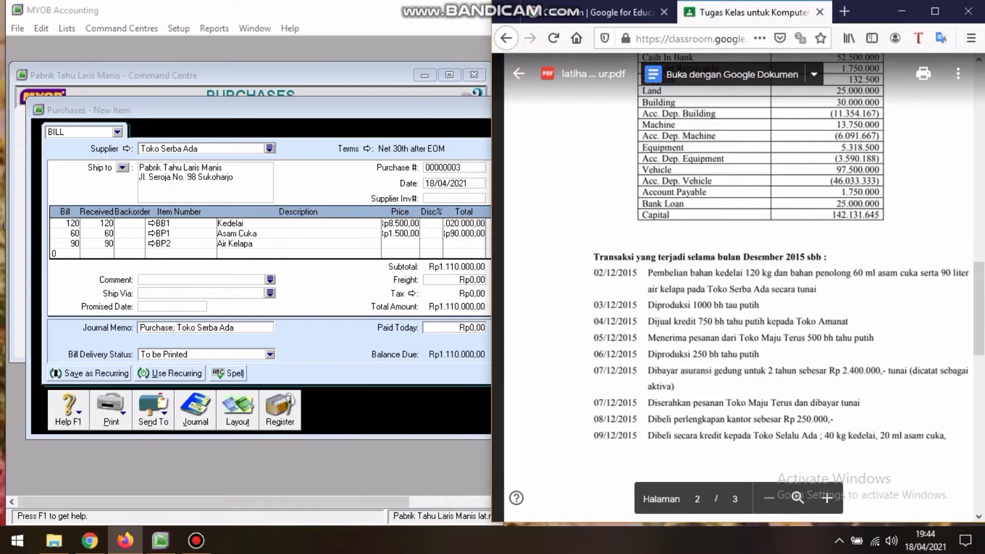
Look up the Air Kelapa purchase price in the PDF and set that line's price to 200.
{"action": "left_click", "coordinate": [400, 244]}
{"action": "scroll", "coordinate": [739, 308], "scroll_direction": "up", "scroll_amount": 6}
{"action": "scroll", "coordinate": [739, 287], "scroll_direction": "up", "scroll_amount": 8}
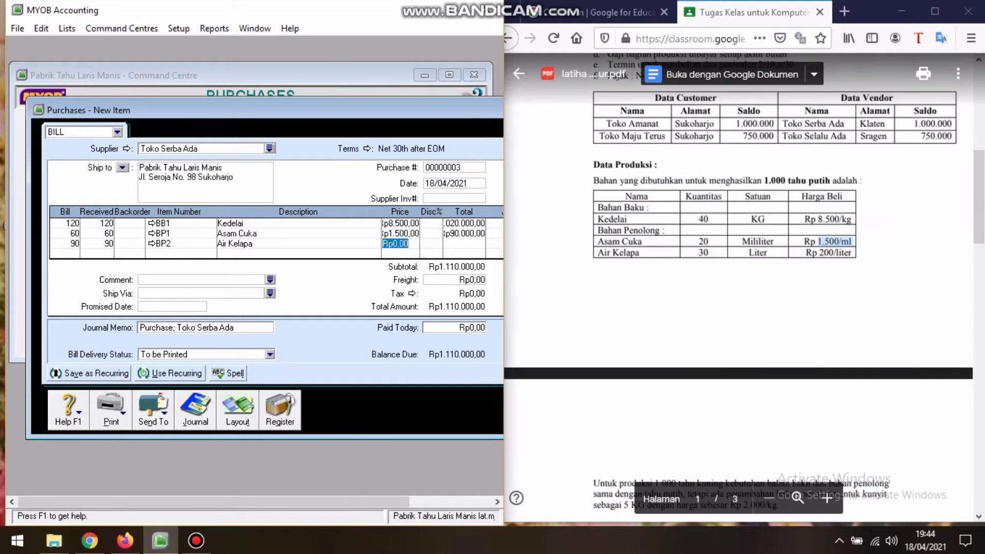
{"action": "scroll", "coordinate": [739, 287], "scroll_direction": "down", "scroll_amount": 4}
{"action": "type", "text": "200"}
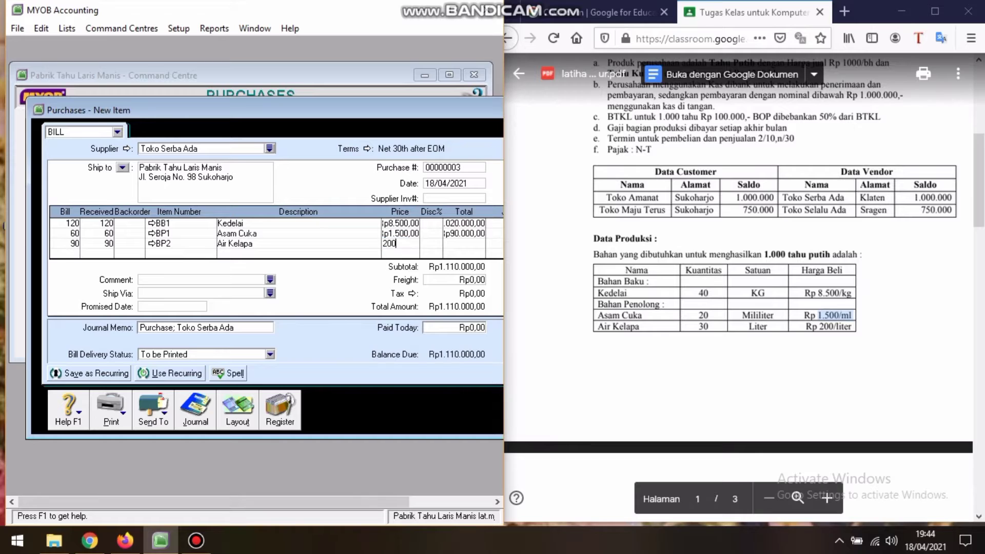
{"action": "key", "text": "Tab"}
{"action": "key", "text": "Tab"}
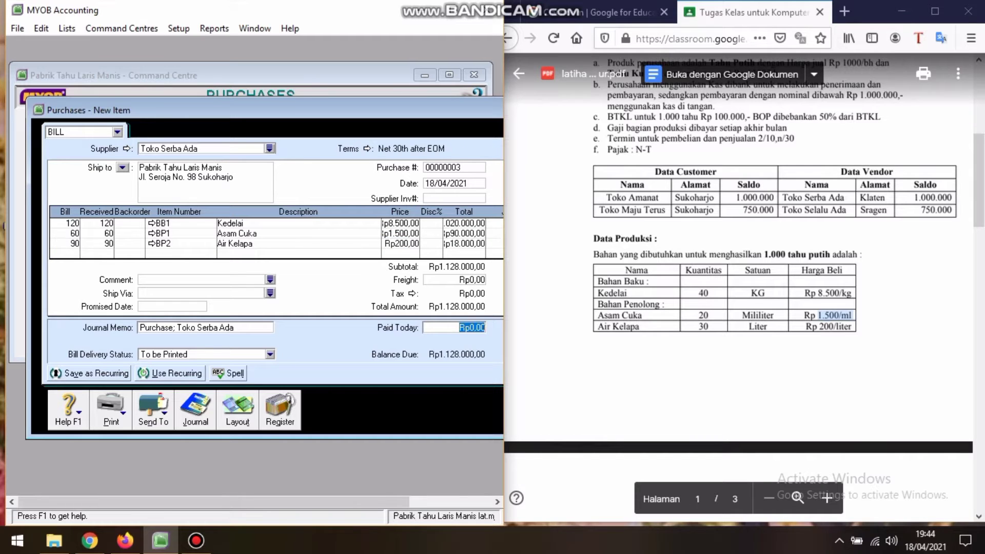
Enter 1128000 as the amount paid today so the purchase is settled in cash.
{"action": "type", "text": "112"}
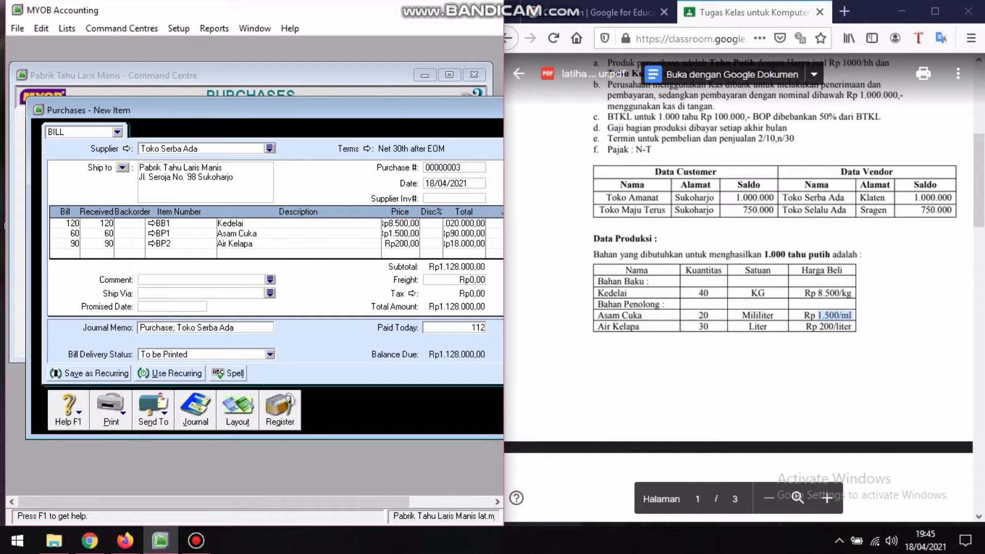
{"action": "type", "text": "8000"}
{"action": "key", "text": "Tab"}
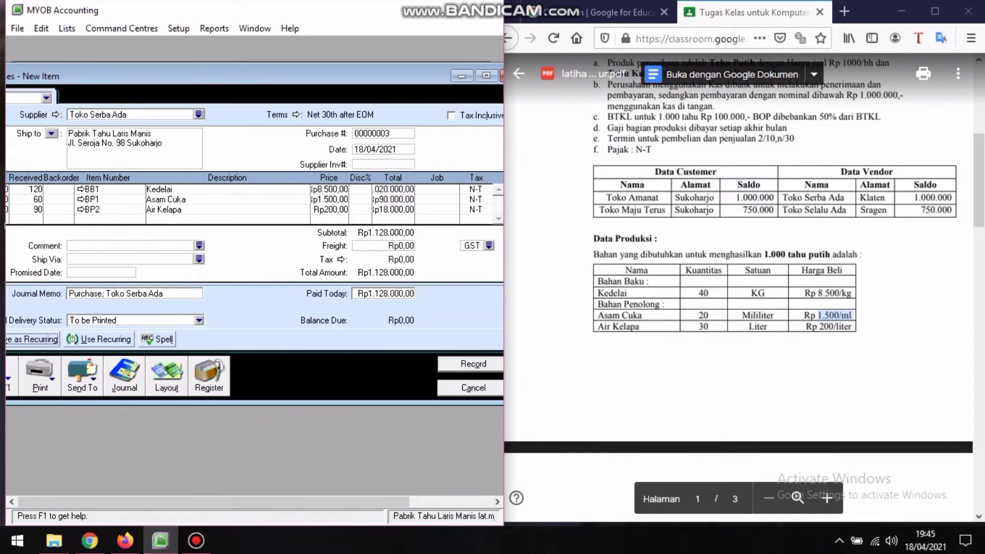
Set the freight tax code of the purchase to N-T (Not Reportable).
{"action": "left_click", "coordinate": [489, 245]}
{"action": "type", "text": "N-T"}
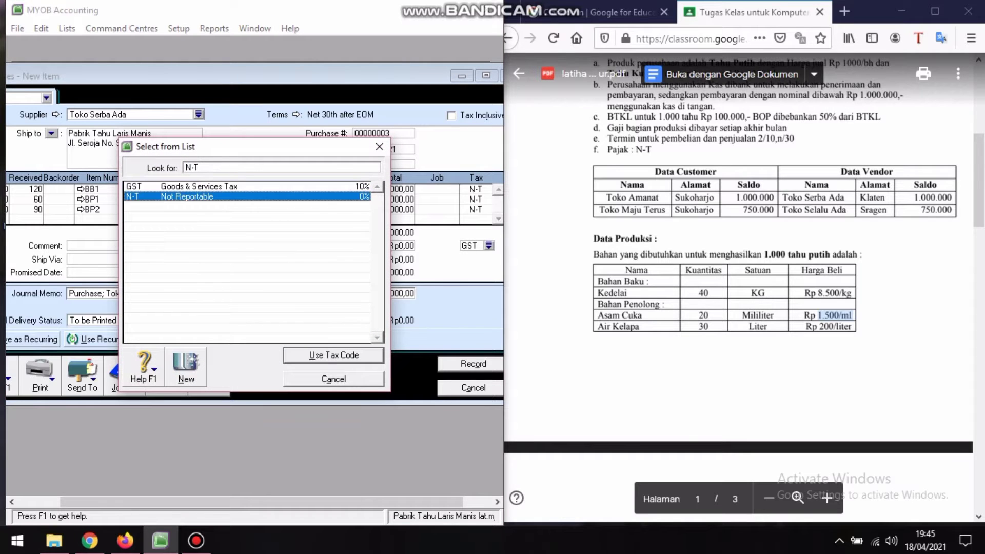
{"action": "key", "text": "Return"}
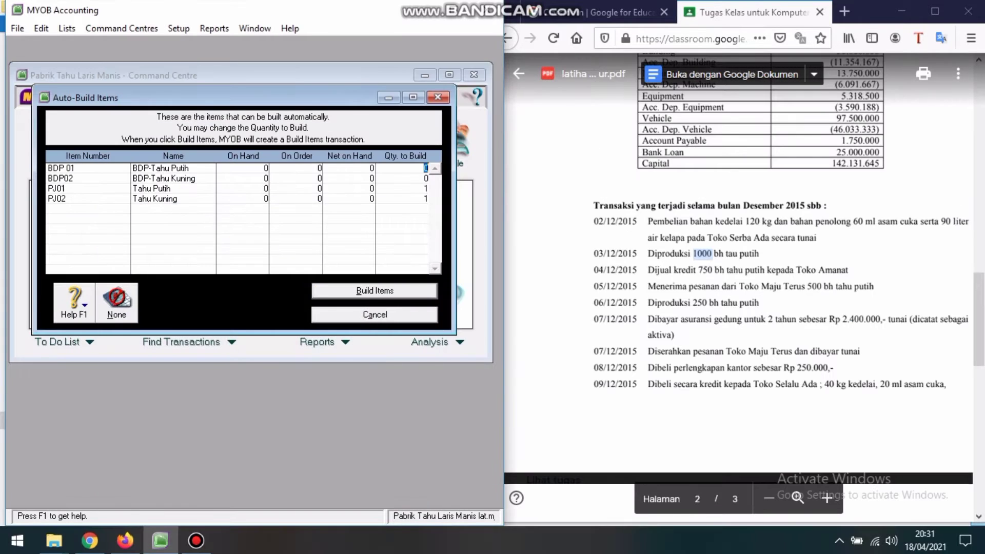
Reopen Auto-Build Items and set the quantity to build of BDP 01 (BDP-Tahu Putih) to 1000.
{"action": "key", "text": "Escape"}
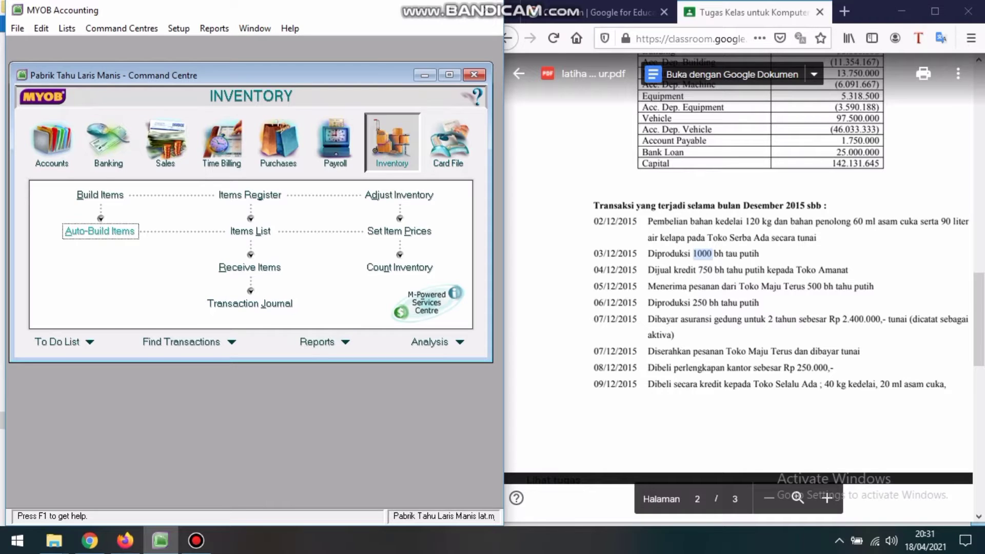
{"action": "key", "text": "Return"}
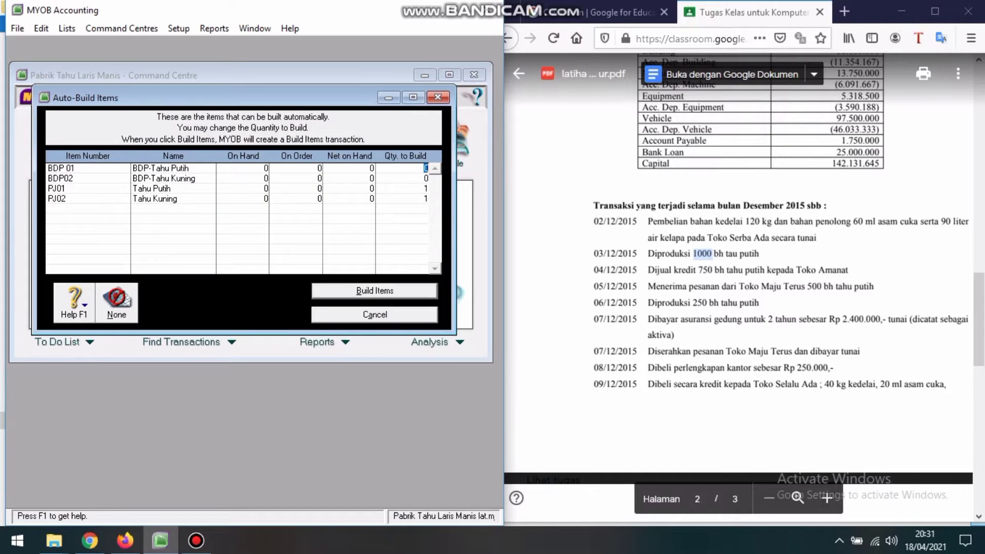
{"action": "type", "text": "1000"}
{"action": "key", "text": "Return"}
Enter "PRODUKSI TAHU PUTIH" as the memo of the Build Items transaction.
{"action": "type", "text": "PR"}
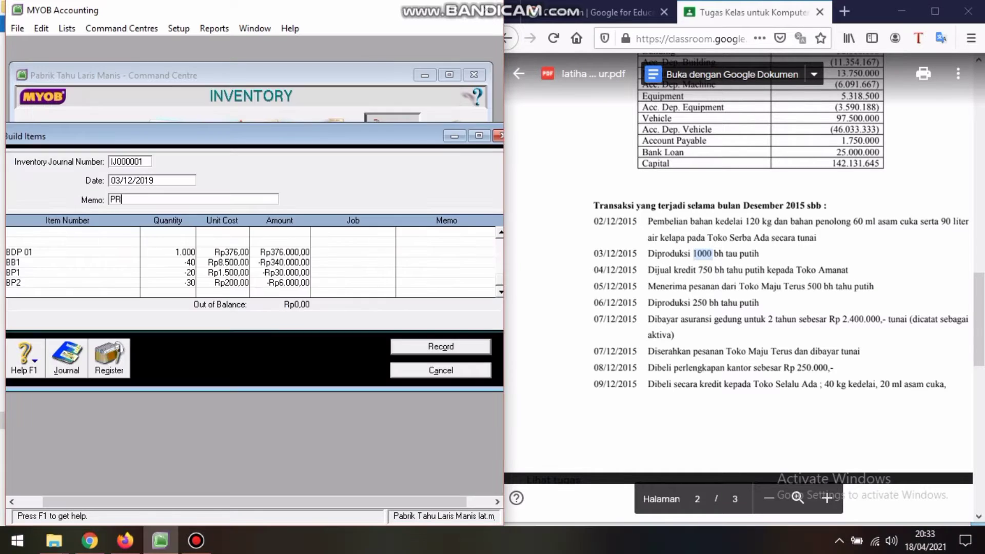
{"action": "type", "text": "ODUKSI BB"}
{"action": "key", "text": "BackSpace"}
{"action": "key", "text": "BackSpace"}
{"action": "key", "text": "BackSpace"}
{"action": "type", "text": "TAHU PUTIH"}
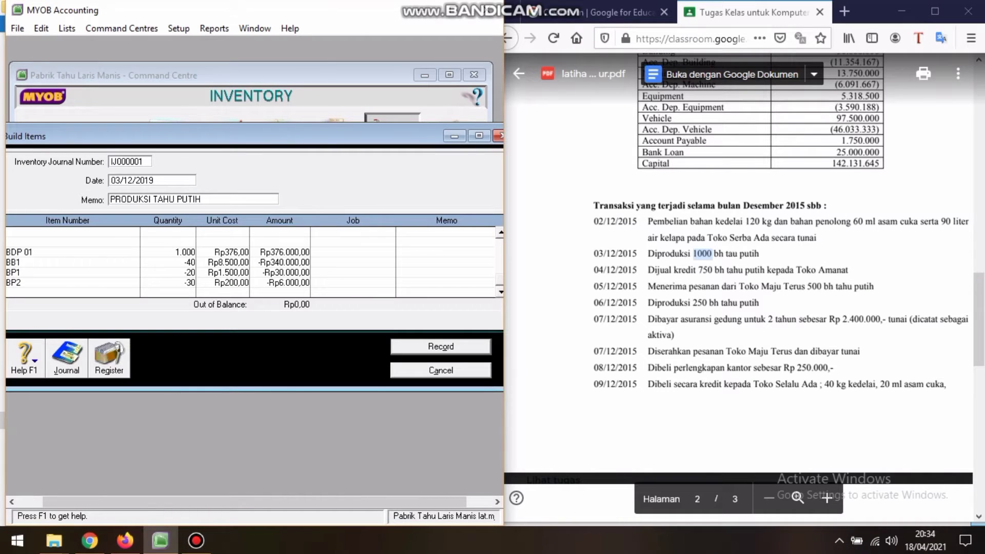
Record the Build Items transaction and start an inventory adjustment dated 03/12/2019 with the memo "BTKL & BOP DIBEBANKAN".
{"action": "key", "text": "Return"}
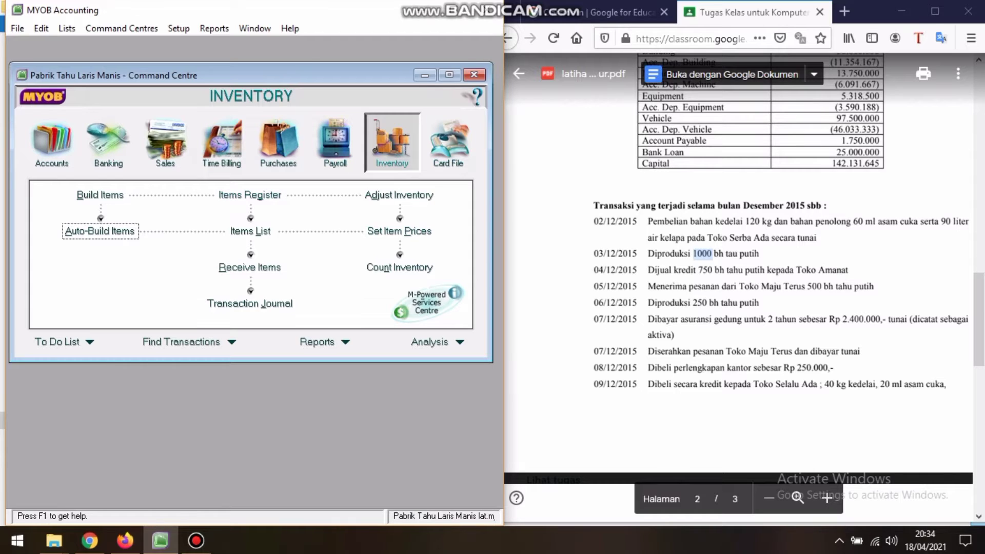
{"action": "left_click", "coordinate": [399, 195]}
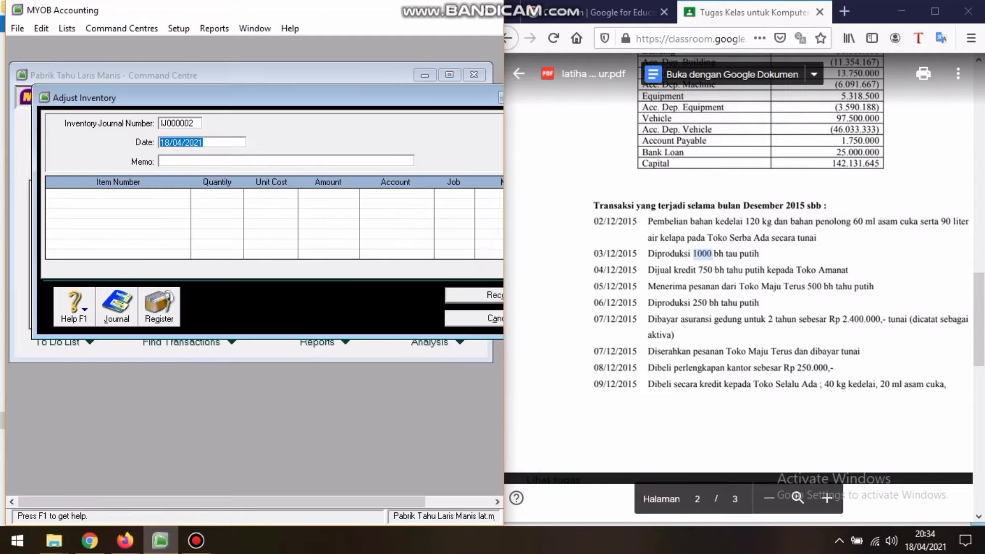
{"action": "type", "text": "03/12/2019"}
{"action": "key", "text": "Tab"}
{"action": "type", "text": "BTKL & "}
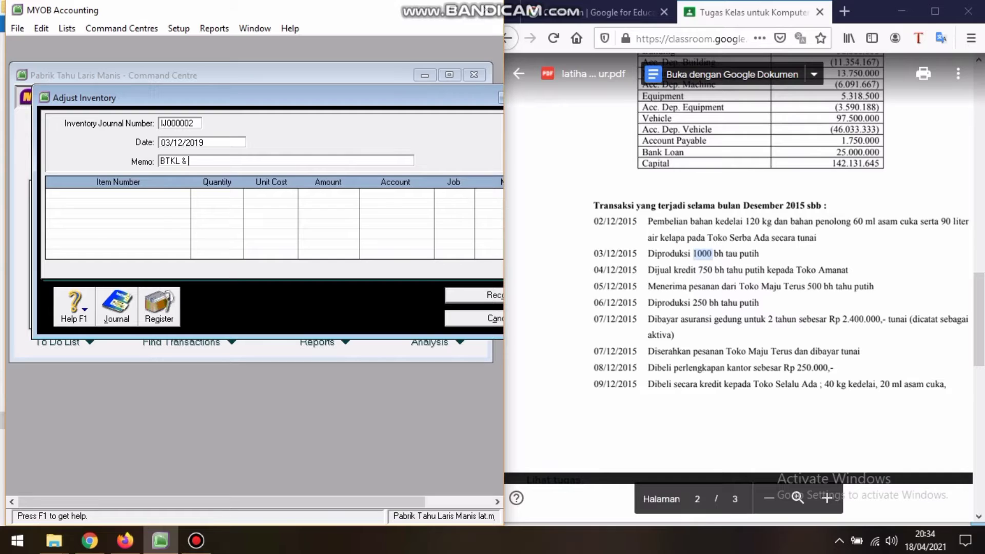
{"action": "type", "text": "BOP"}
{"action": "type", "text": "DIBEBANKAN"}
{"action": "key", "text": "Tab"}
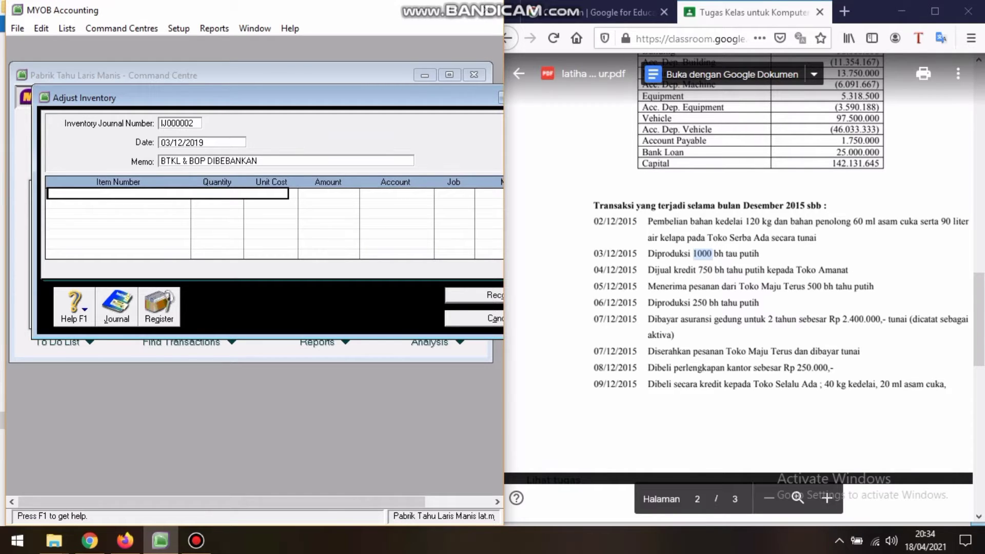
Add item BDP 01 as the first line of the inventory adjustment with a unit cost of 0.
{"action": "type", "text": "BDP 01"}
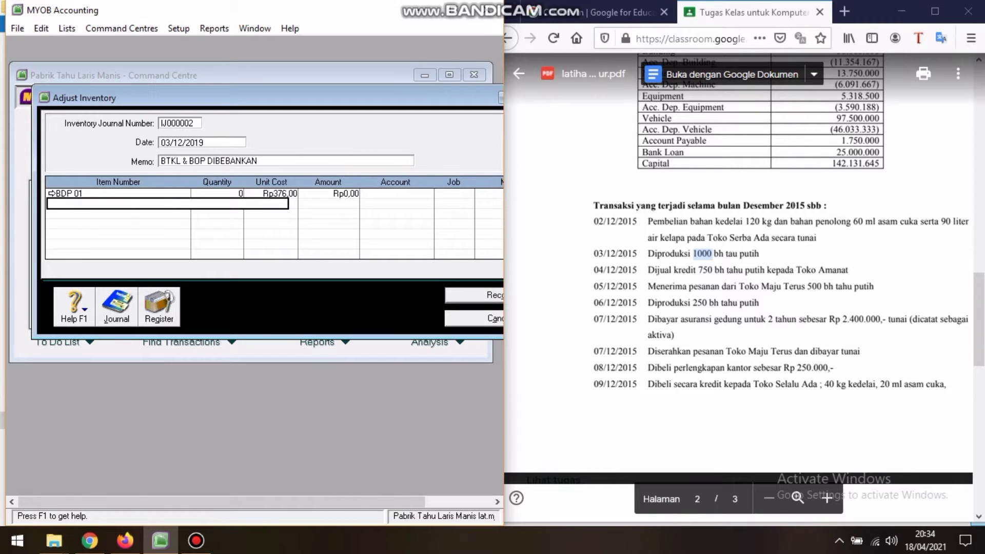
{"action": "left_click", "coordinate": [279, 194]}
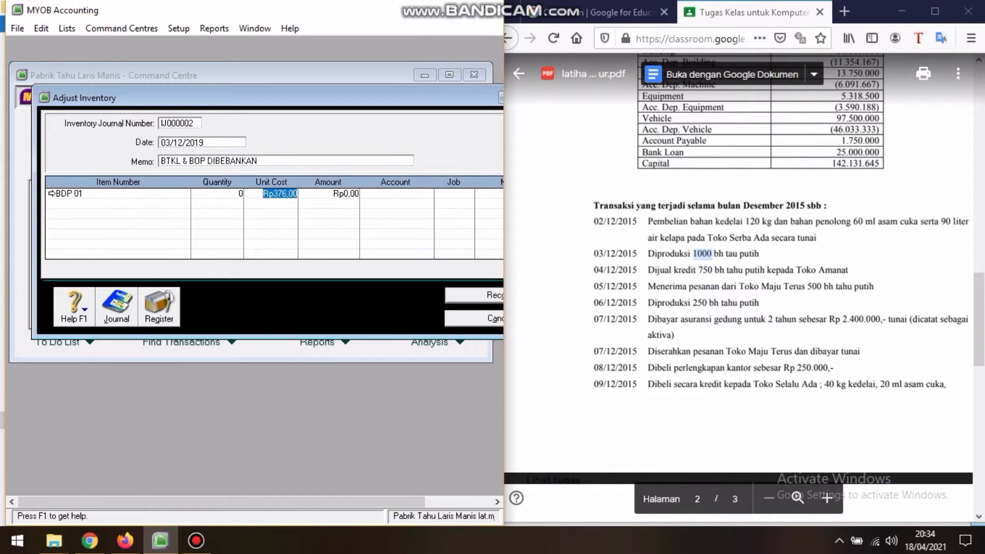
{"action": "type", "text": "0"}
{"action": "scroll", "coordinate": [739, 288], "scroll_direction": "up", "scroll_amount": 7}
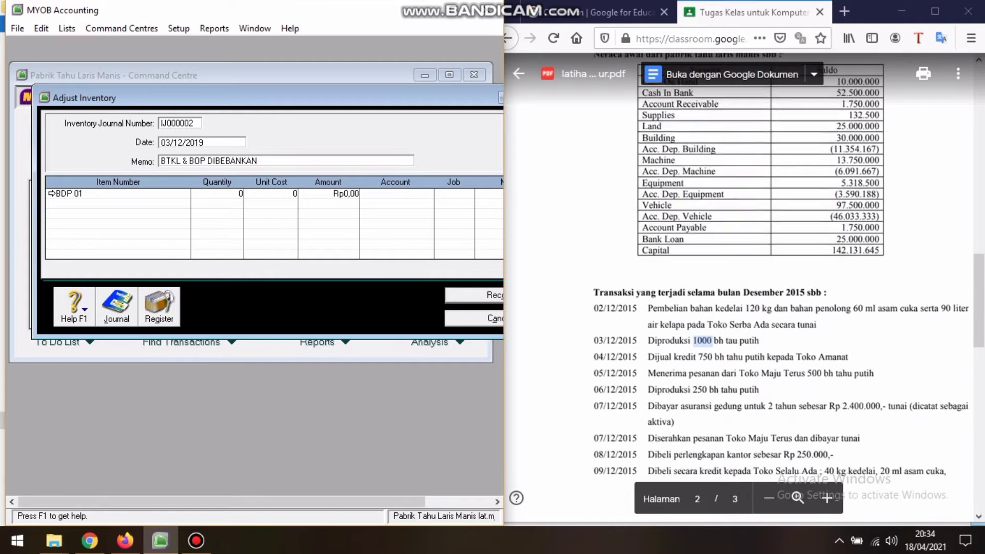
{"action": "scroll", "coordinate": [739, 287], "scroll_direction": "down", "scroll_amount": 1}
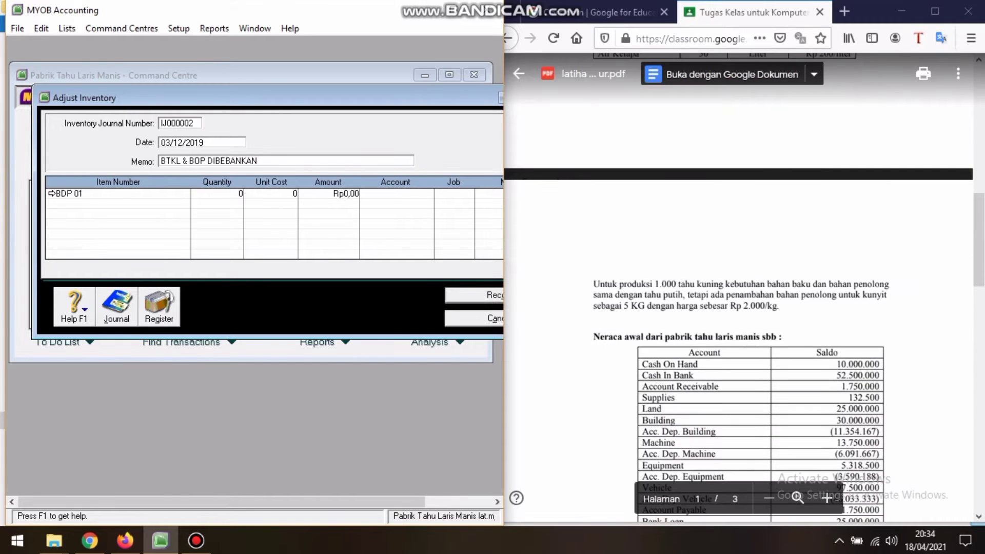
{"action": "key", "text": "Tab"}
Look up the BTKL rate for 1.000 tahu in the PDF and enter 100.000 as the first line's amount.
{"action": "scroll", "coordinate": [739, 288], "scroll_direction": "up", "scroll_amount": 2}
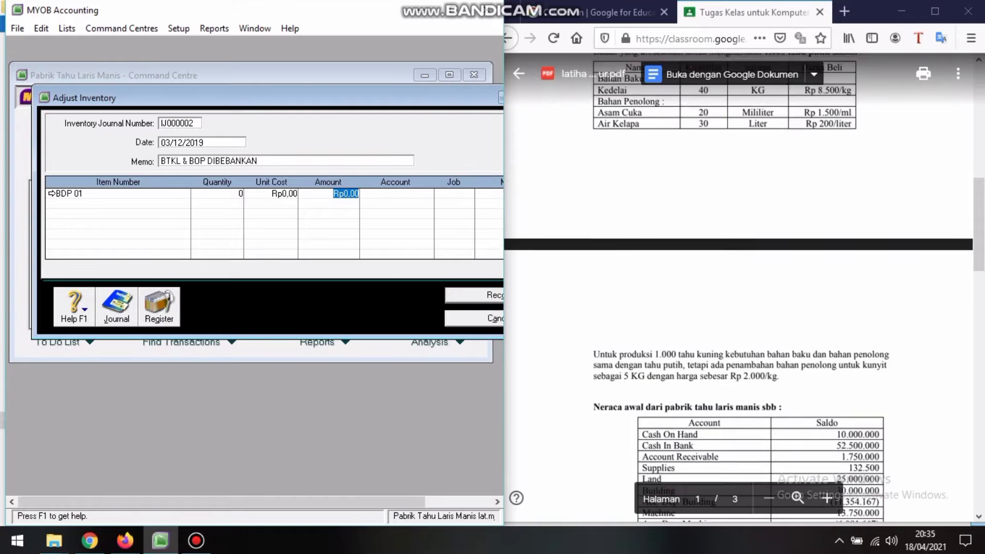
{"action": "scroll", "coordinate": [739, 288], "scroll_direction": "up", "scroll_amount": 10}
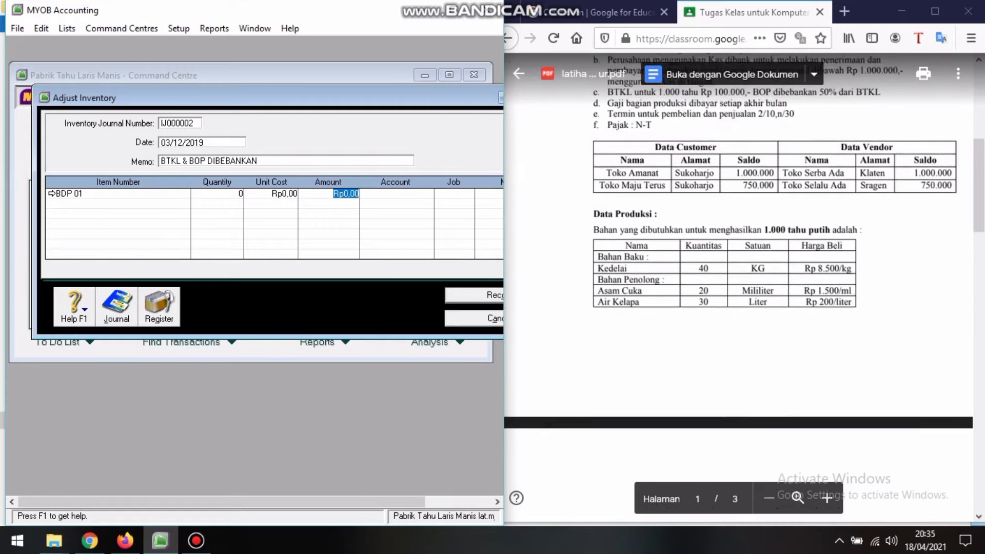
{"action": "scroll", "coordinate": [789, 278], "scroll_direction": "down", "scroll_amount": 2}
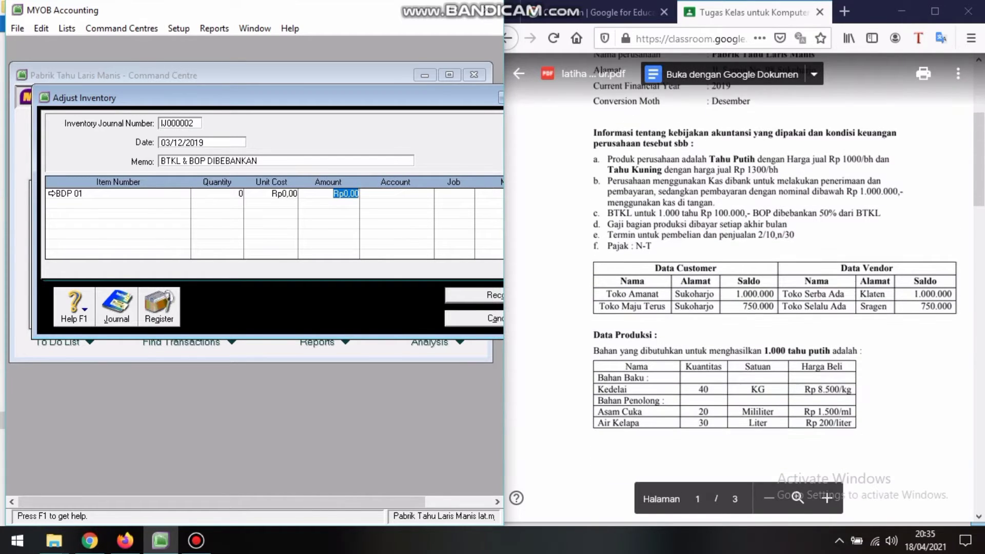
{"action": "left_click_drag", "start_coordinate": [594, 212], "coordinate": [751, 213]}
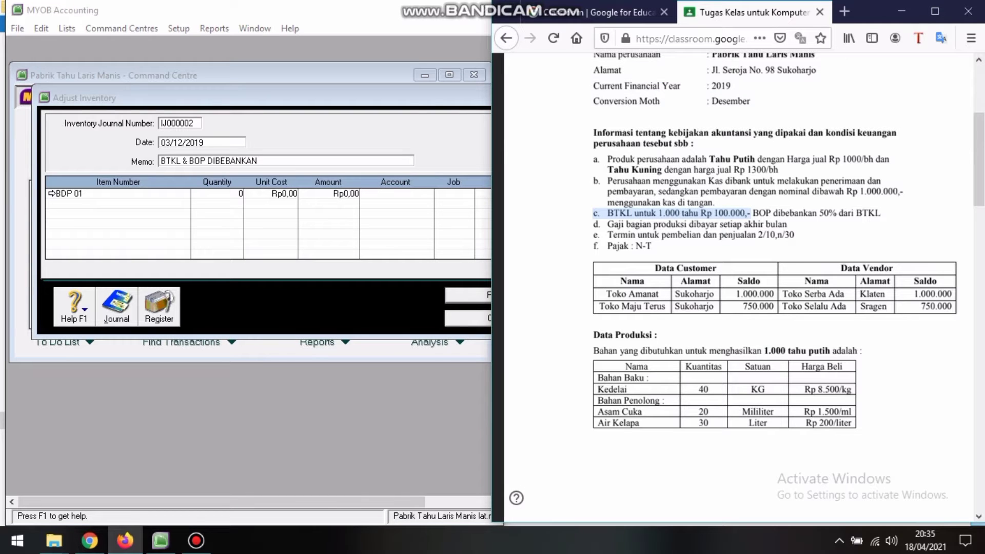
{"action": "left_click", "coordinate": [339, 193]}
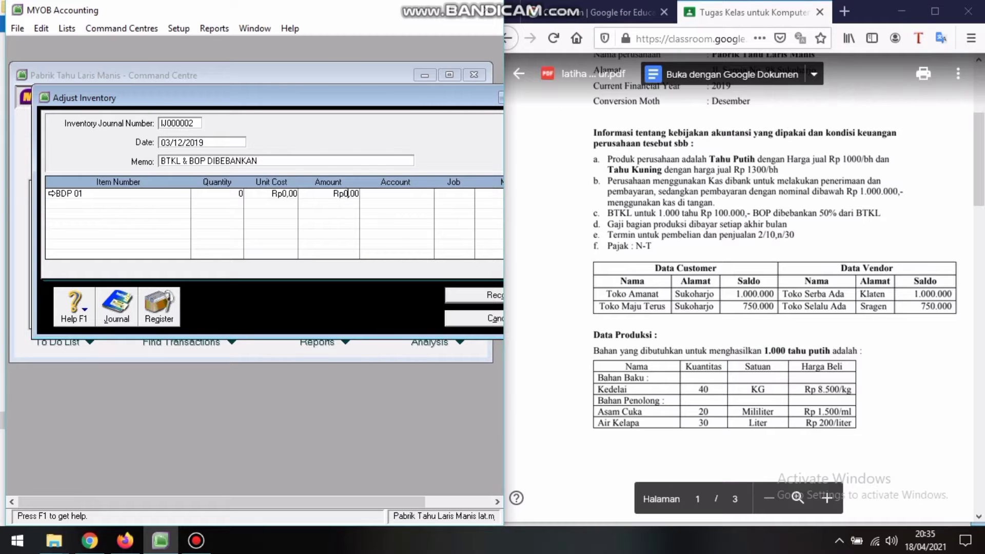
{"action": "key", "text": "BackSpace"}
{"action": "key", "text": "BackSpace"}
{"action": "type", "text": "100.0"}
{"action": "key", "text": "Return"}
Assign account 6-1700 Wages & Salaries to the first BDP 01 line.
{"action": "left_click", "coordinate": [395, 193]}
{"action": "left_click", "coordinate": [428, 193]}
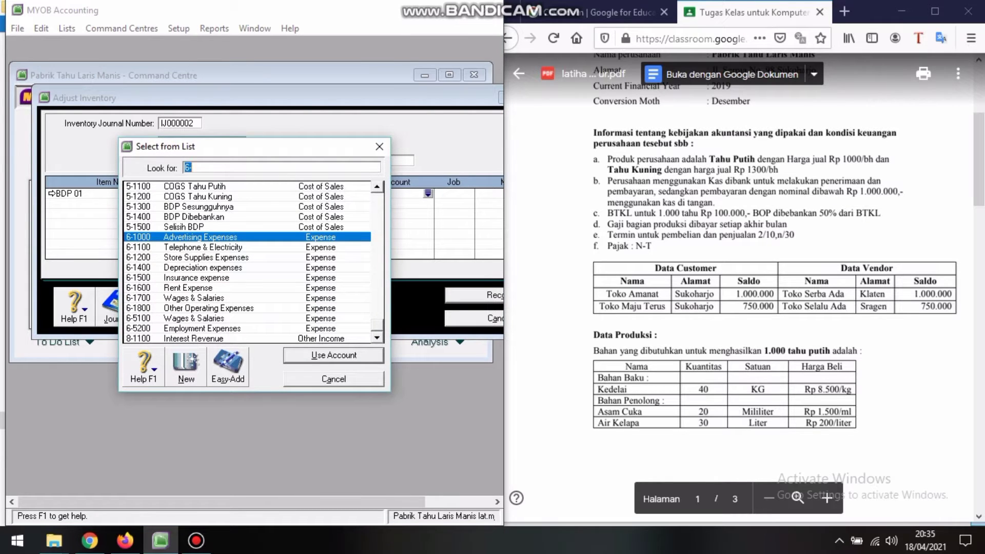
{"action": "type", "text": "6-1700"}
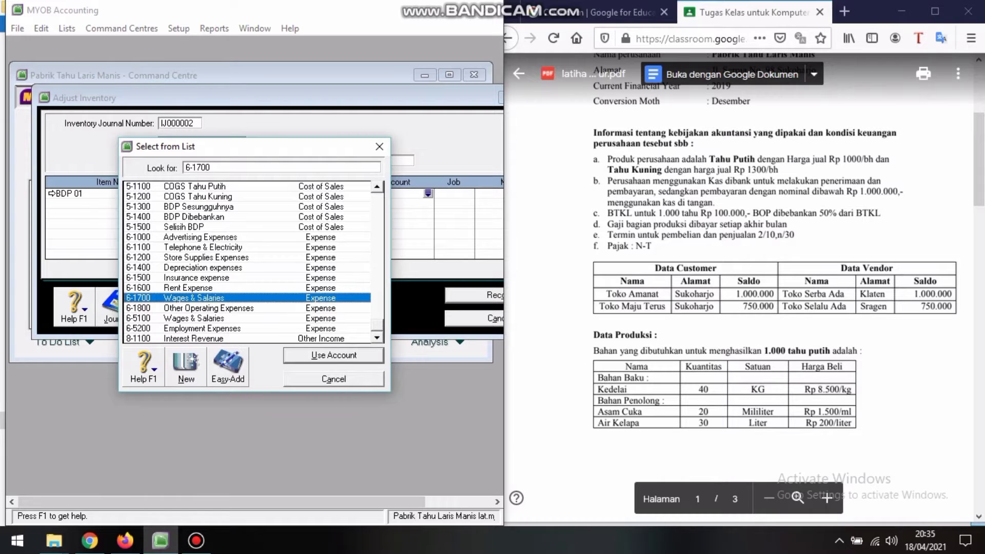
{"action": "key", "text": "Return"}
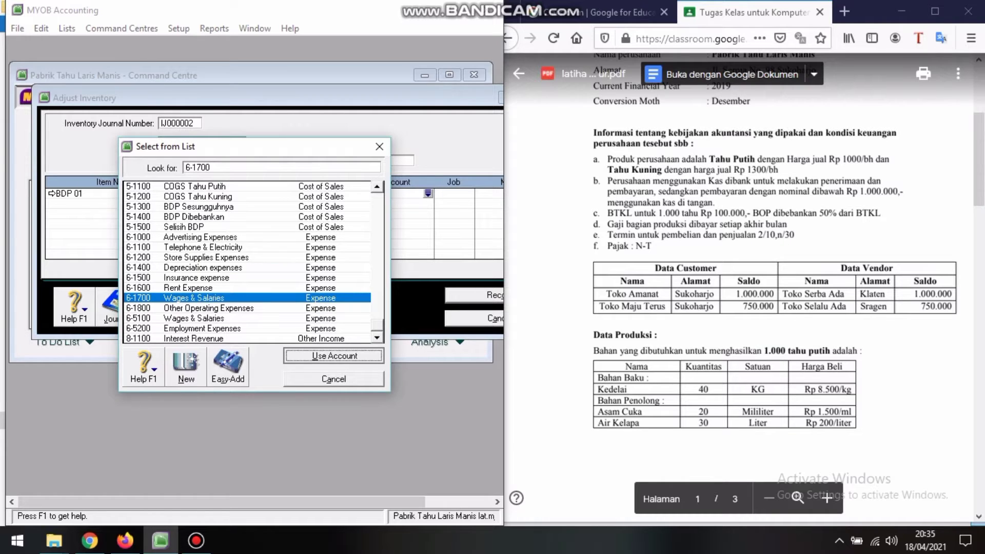
{"action": "key", "text": "Return"}
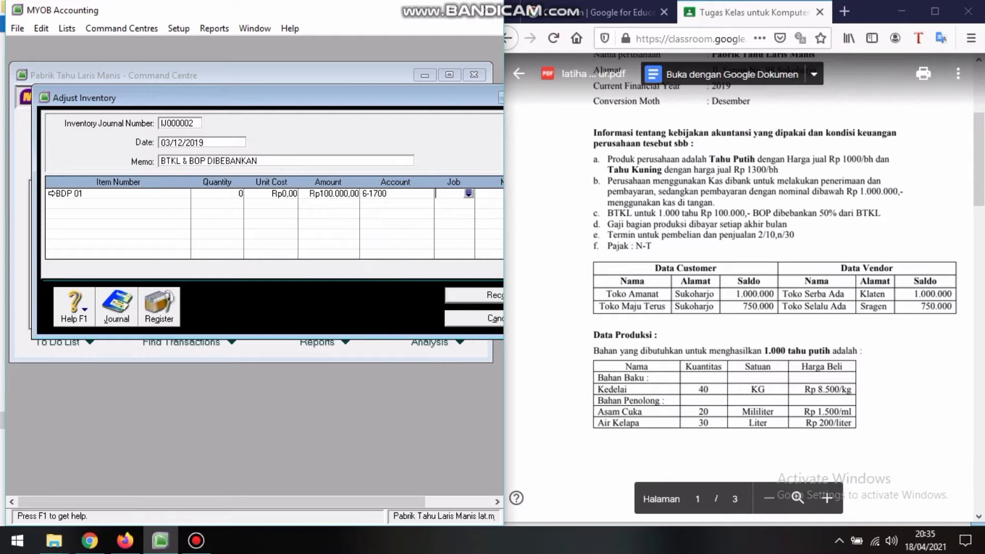
Enter "BTKL" as the first line's memo and add a second BDP 01 line with a unit cost of 0.
{"action": "key", "text": "Tab"}
{"action": "key", "text": "Tab"}
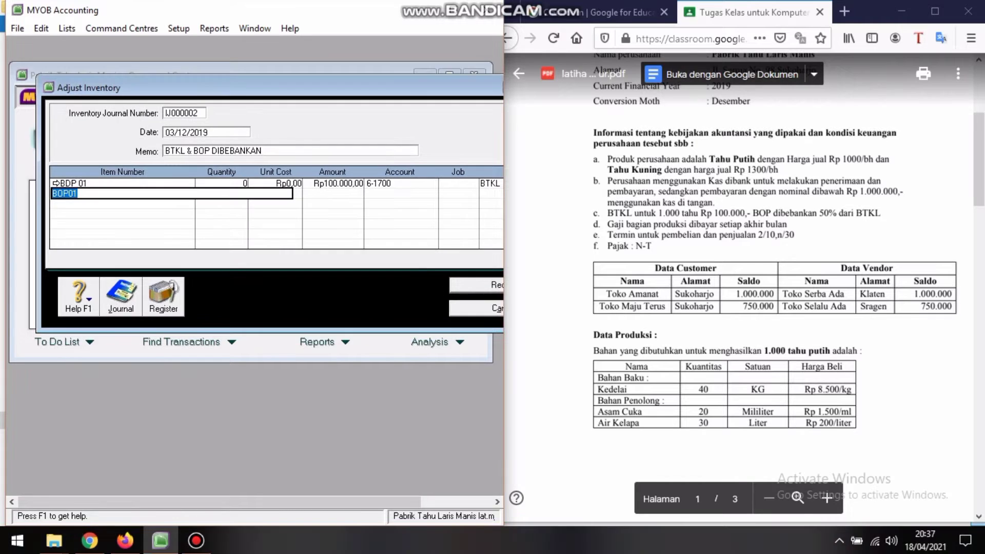
{"action": "type", "text": "BDP"}
{"action": "key", "text": "Tab"}
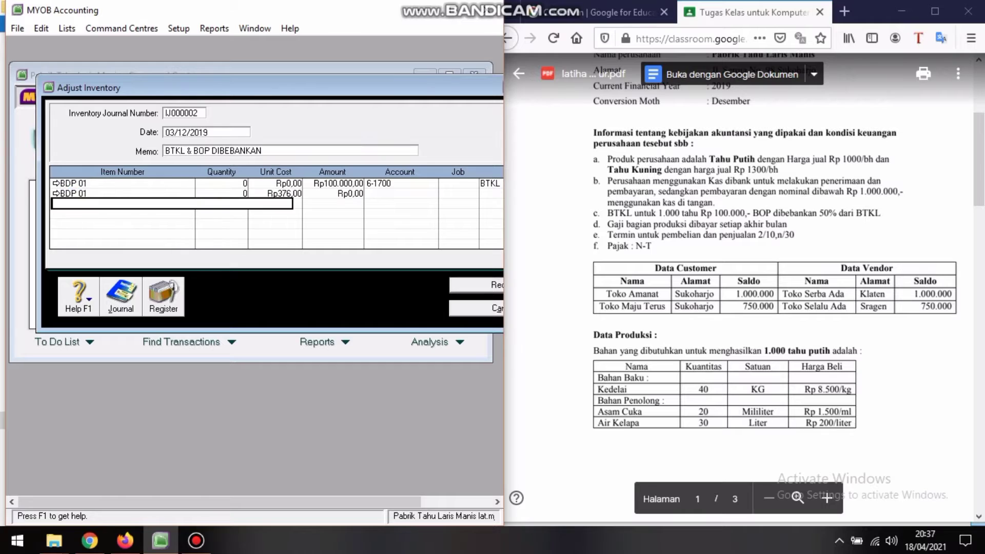
{"action": "key", "text": "Tab"}
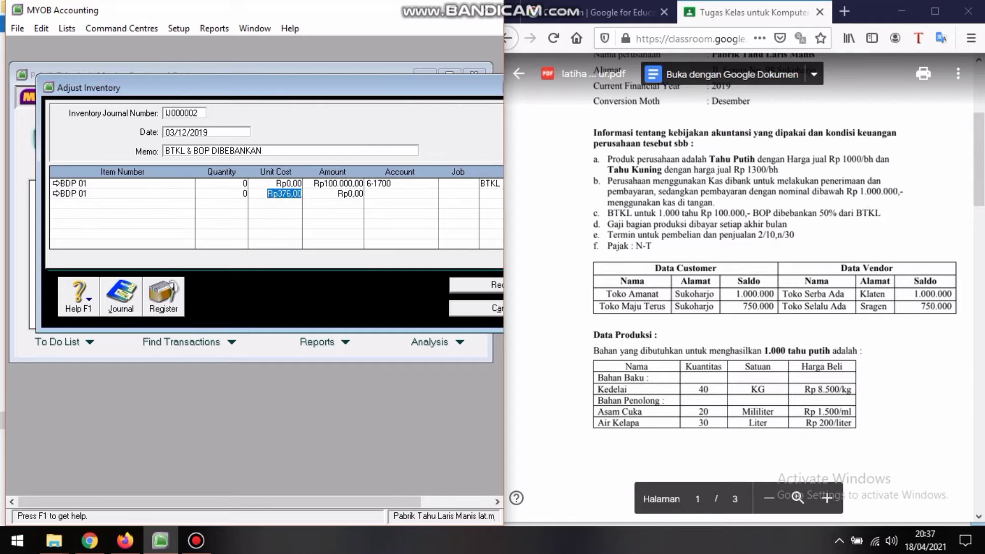
{"action": "type", "text": "0"}
{"action": "key", "text": "Tab"}
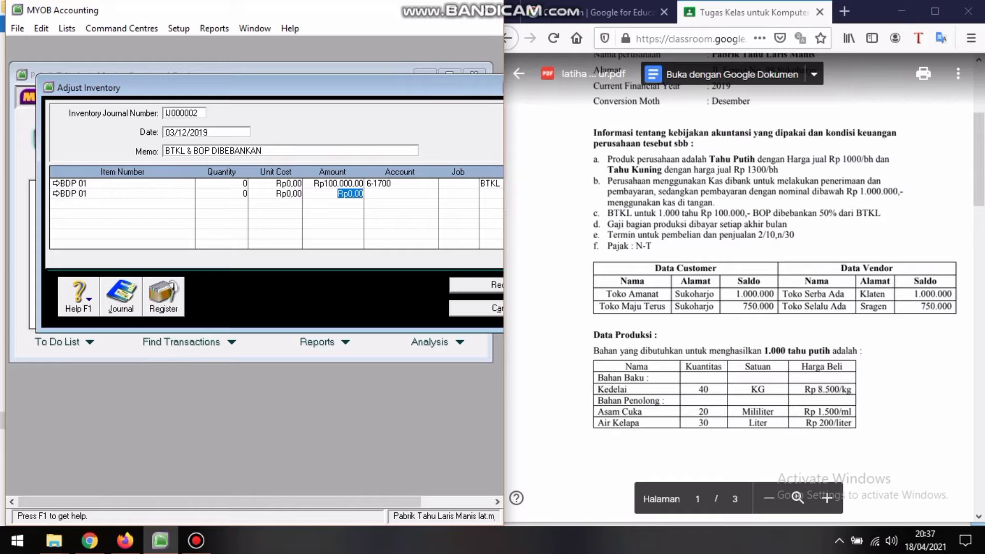
Set the second line's amount to 50000, 50% of BTKL per the PDF, and its account to 6-2100 BOP DIBEBANKAN.
{"action": "left_click_drag", "start_coordinate": [819, 213], "coordinate": [881, 213]}
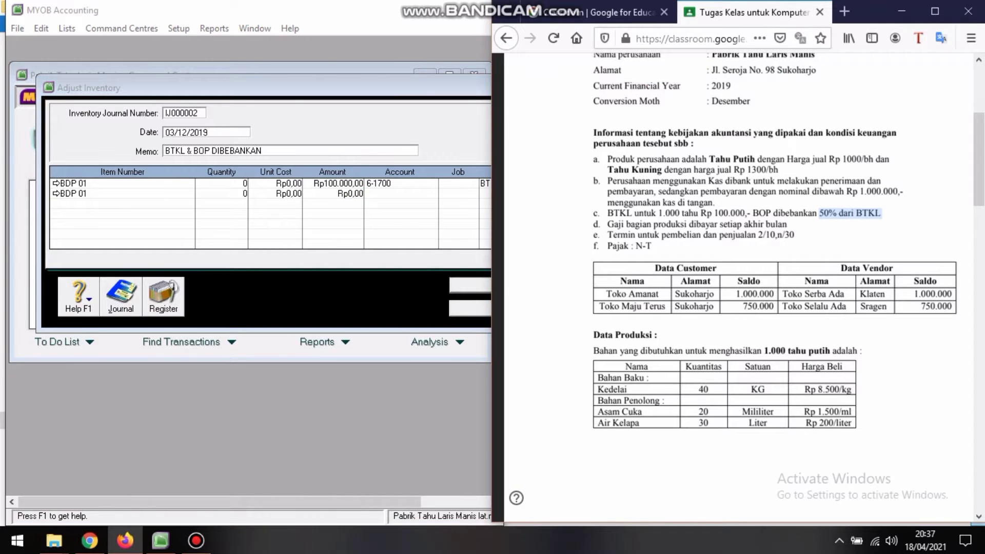
{"action": "key", "text": "alt+Tab"}
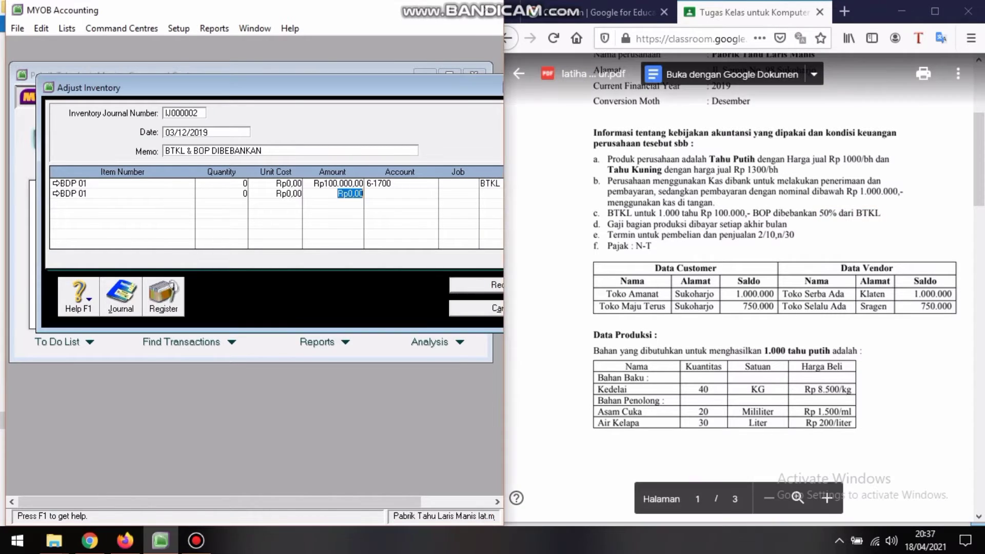
{"action": "key", "text": "BackSpace"}
{"action": "type", "text": "50000"}
{"action": "key", "text": "Tab"}
{"action": "type", "text": "6-2100"}
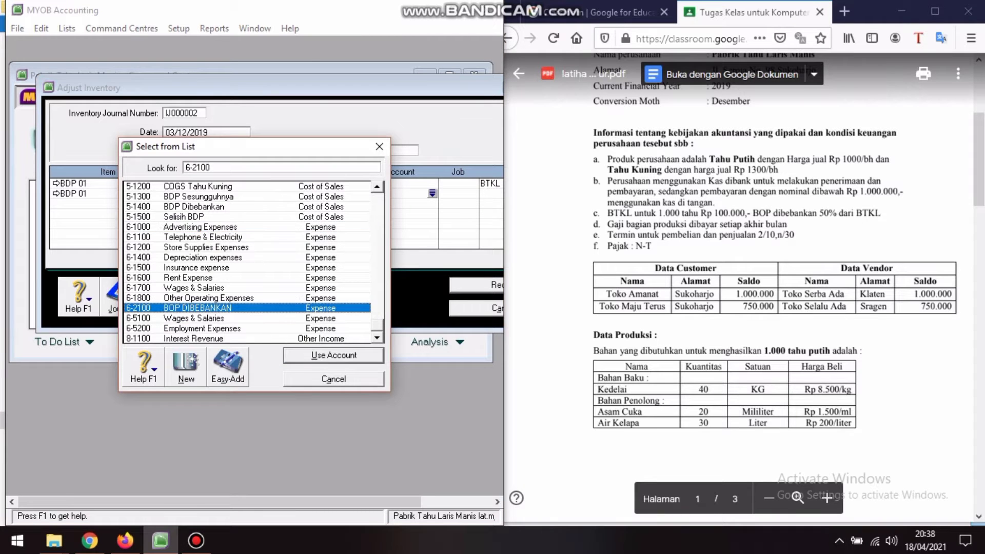
{"action": "key", "text": "Return"}
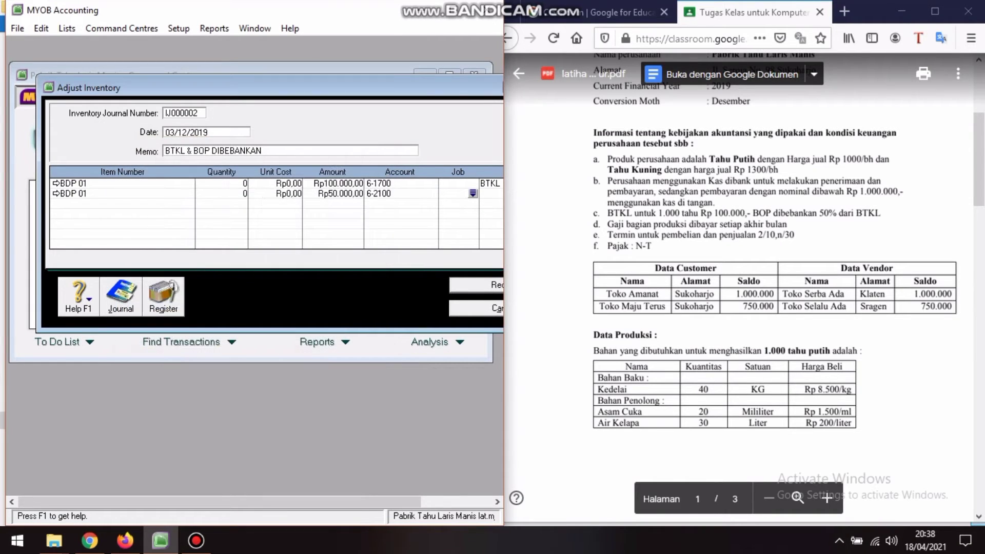
Change the account of the first BDP 01 line to 2-1200 Expense Payable.
{"action": "left_click", "coordinate": [380, 183]}
{"action": "left_click", "coordinate": [432, 183]}
{"action": "scroll", "coordinate": [252, 262], "scroll_direction": "up", "scroll_amount": 6}
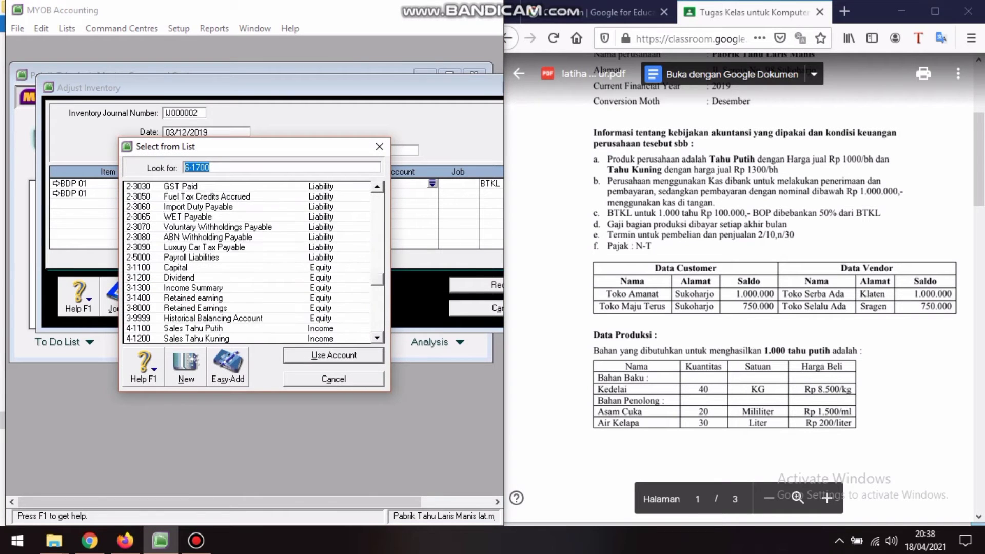
{"action": "scroll", "coordinate": [252, 262], "scroll_direction": "up", "scroll_amount": 10}
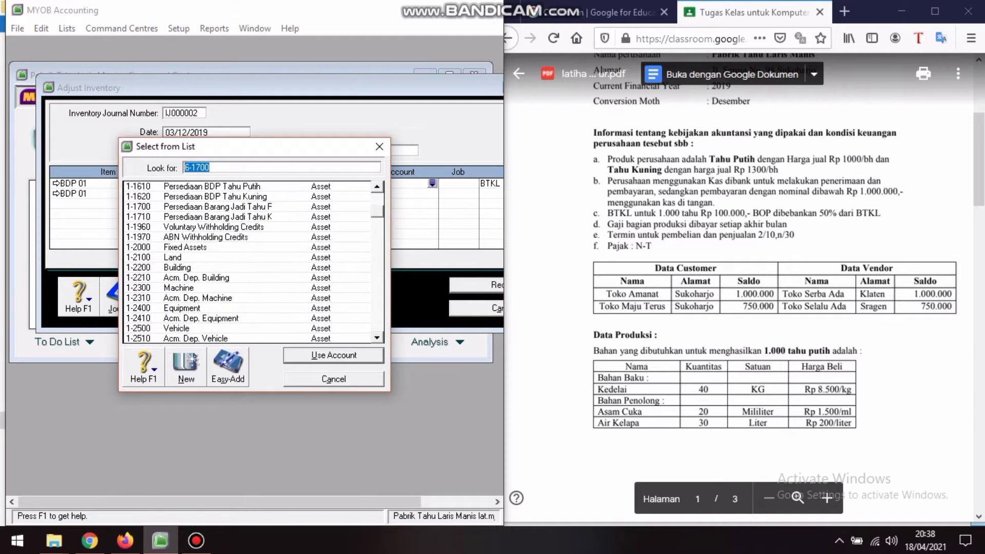
{"action": "scroll", "coordinate": [252, 261], "scroll_direction": "up", "scroll_amount": 3}
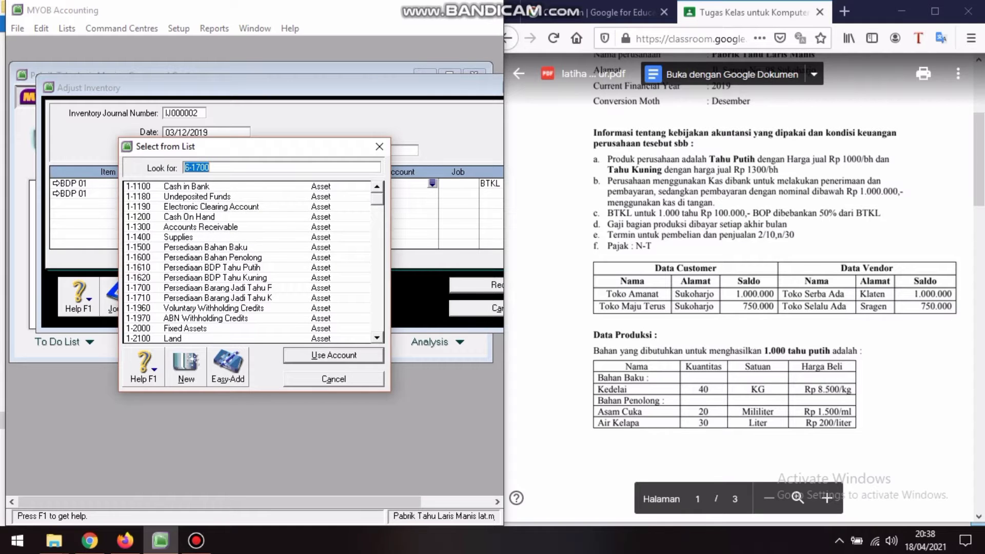
{"action": "scroll", "coordinate": [251, 262], "scroll_direction": "down", "scroll_amount": 4}
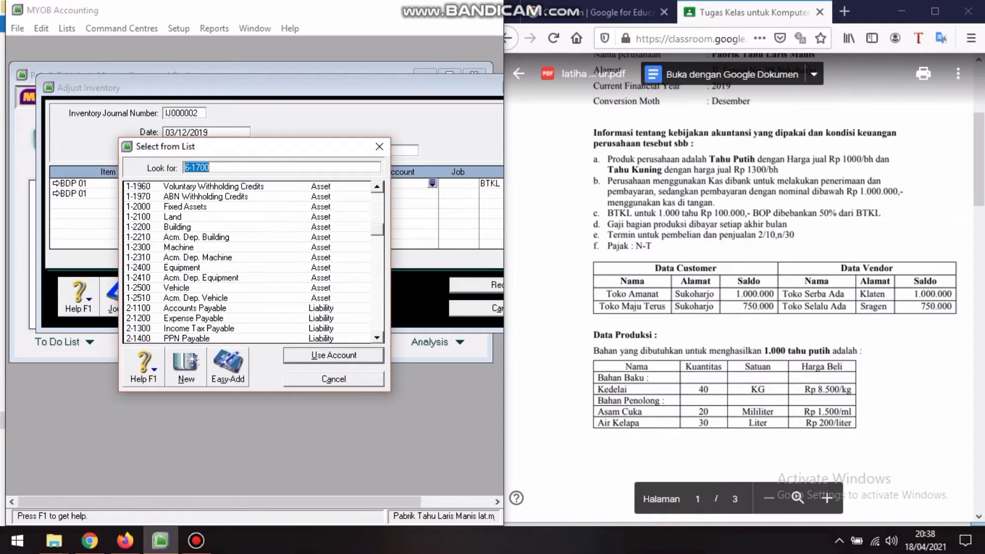
{"action": "scroll", "coordinate": [252, 261], "scroll_direction": "down", "scroll_amount": 1}
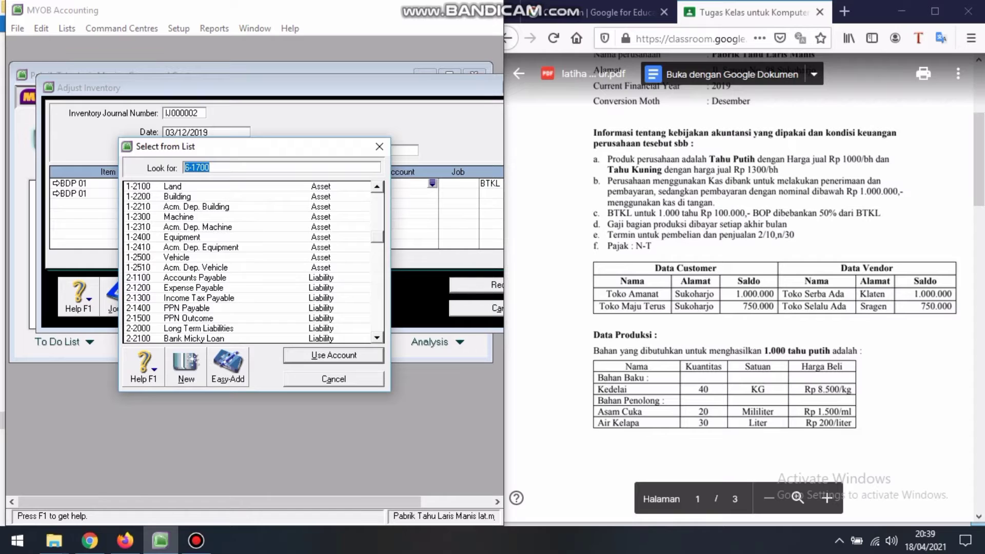
{"action": "left_click", "coordinate": [195, 287]}
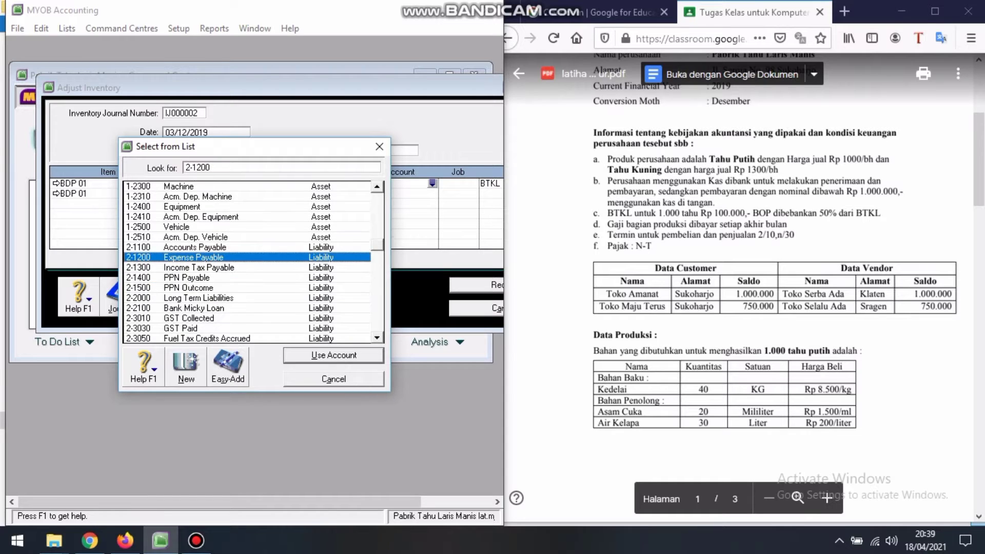
{"action": "key", "text": "Return"}
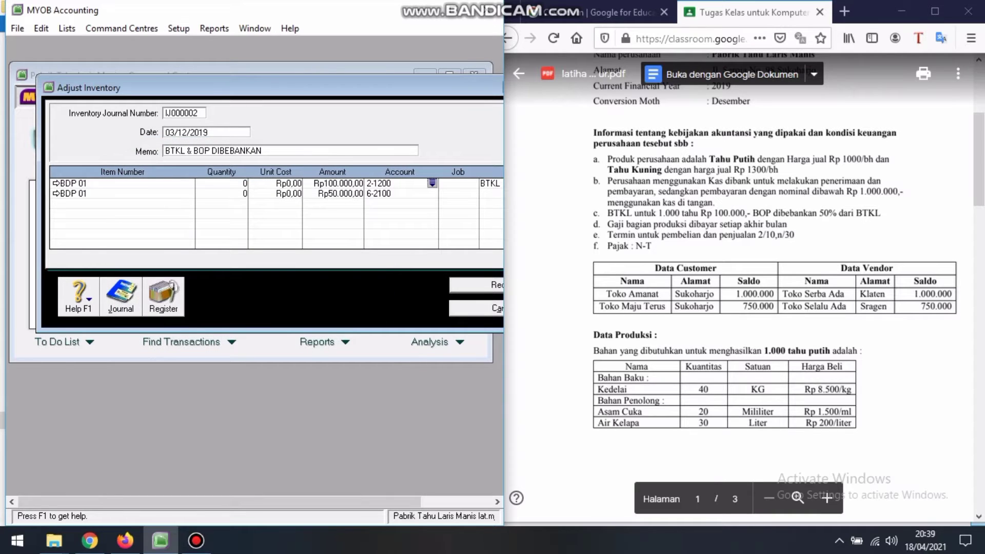
Enter "BOP" as the second line's memo, record the inventory adjustment and close Adjust Inventory.
{"action": "left_click", "coordinate": [491, 194]}
{"action": "type", "text": "BOP"}
{"action": "left_click_drag", "start_coordinate": [359, 88], "coordinate": [282, 91]}
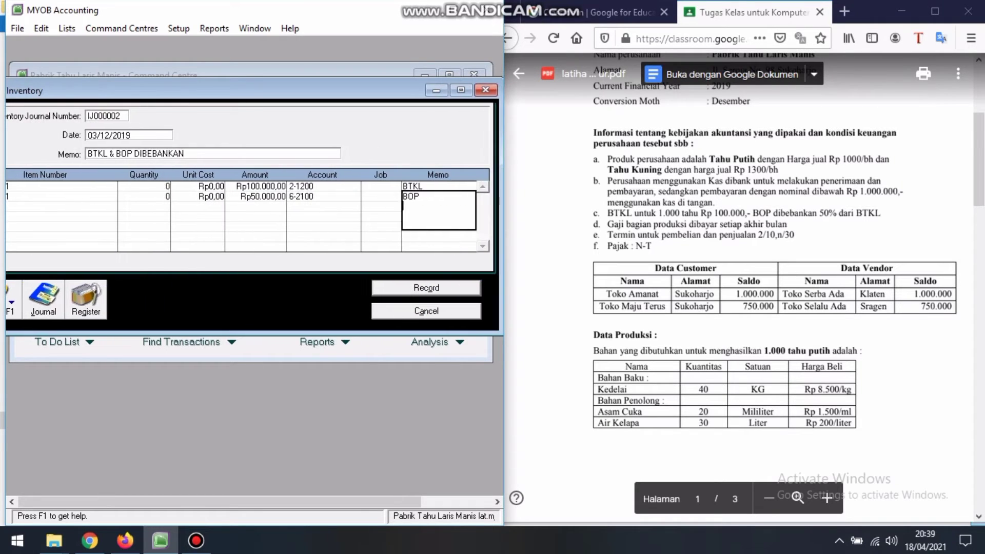
{"action": "left_click", "coordinate": [427, 288]}
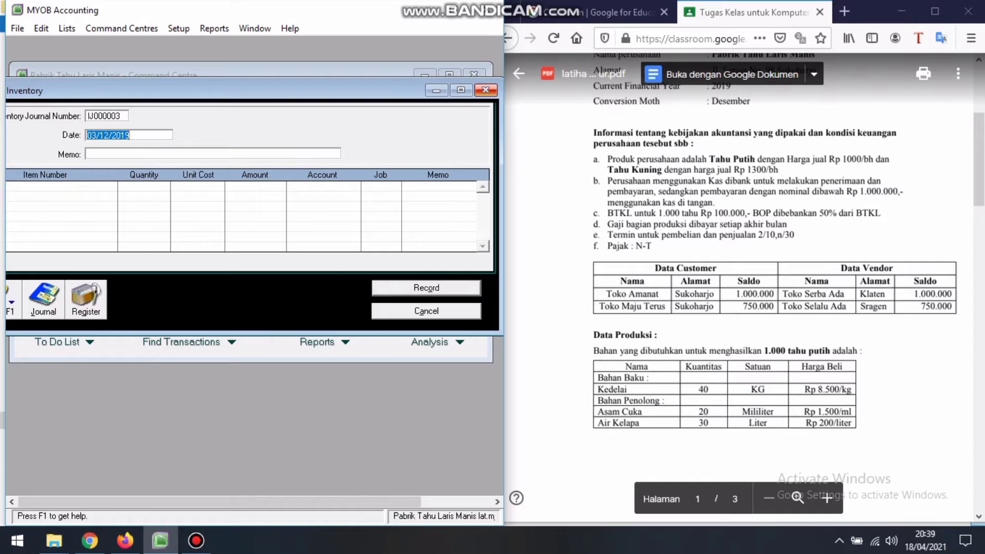
{"action": "left_click", "coordinate": [426, 311]}
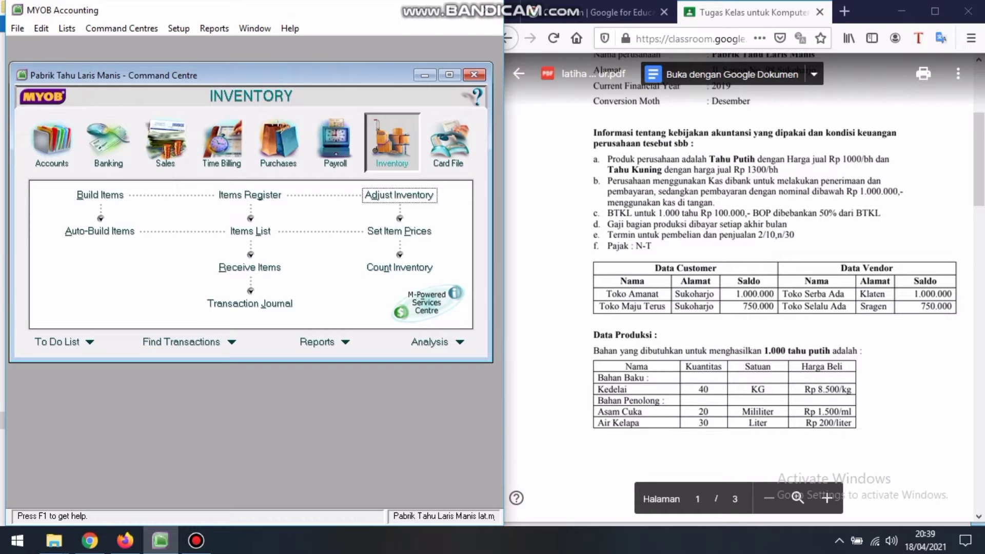
Auto-build 1000 units of PJ01 Tahu Putih.
{"action": "left_click", "coordinate": [100, 231]}
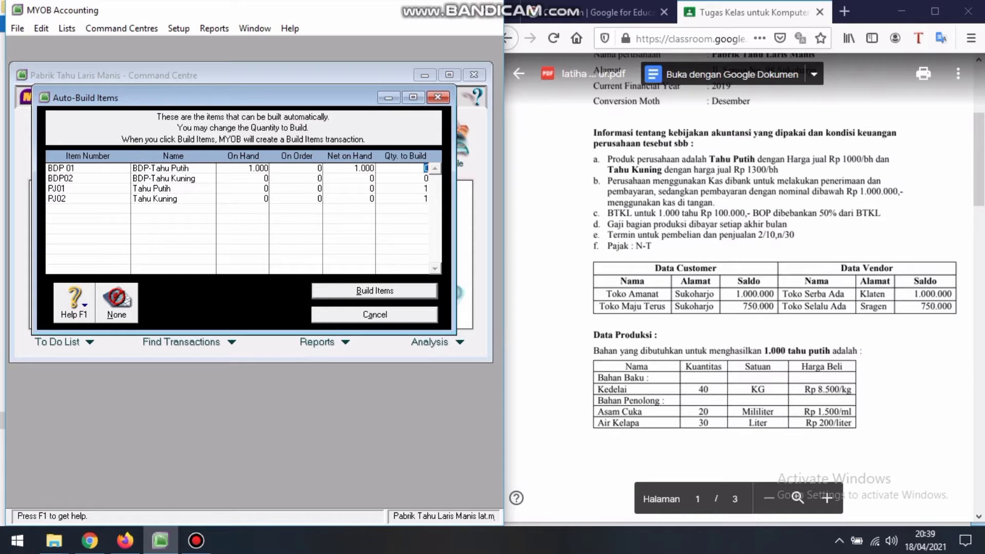
{"action": "left_click", "coordinate": [425, 189]}
{"action": "type", "text": "1000"}
{"action": "key", "text": "alt+b"}
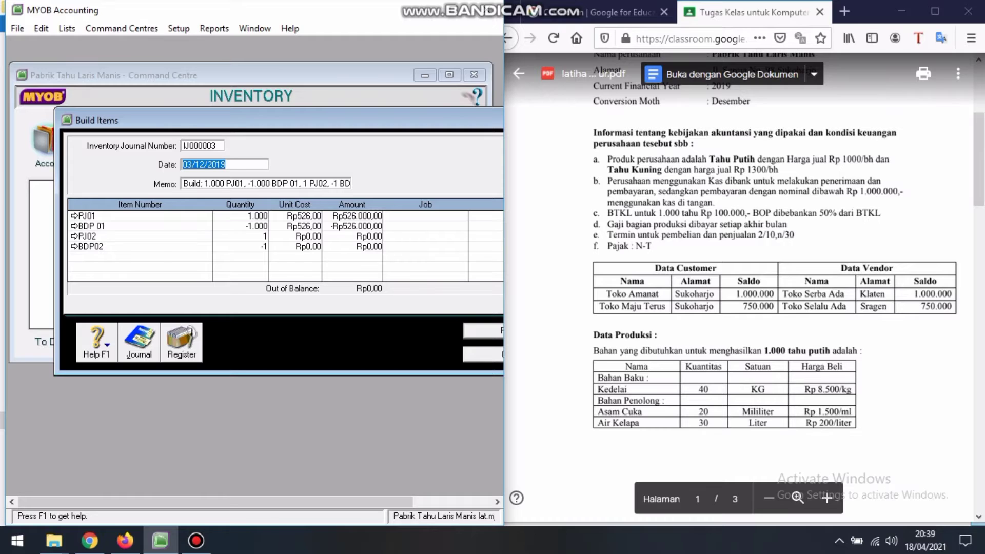
Replace the build transaction's memo with "PRODUKSI 1000 TAHU PUTIH".
{"action": "left_click", "coordinate": [266, 183]}
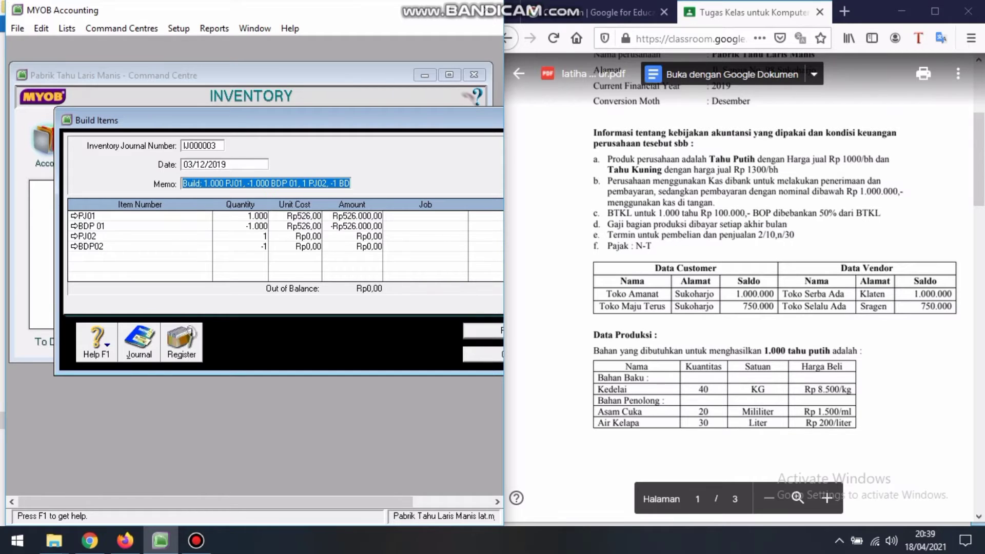
{"action": "type", "text": "P"}
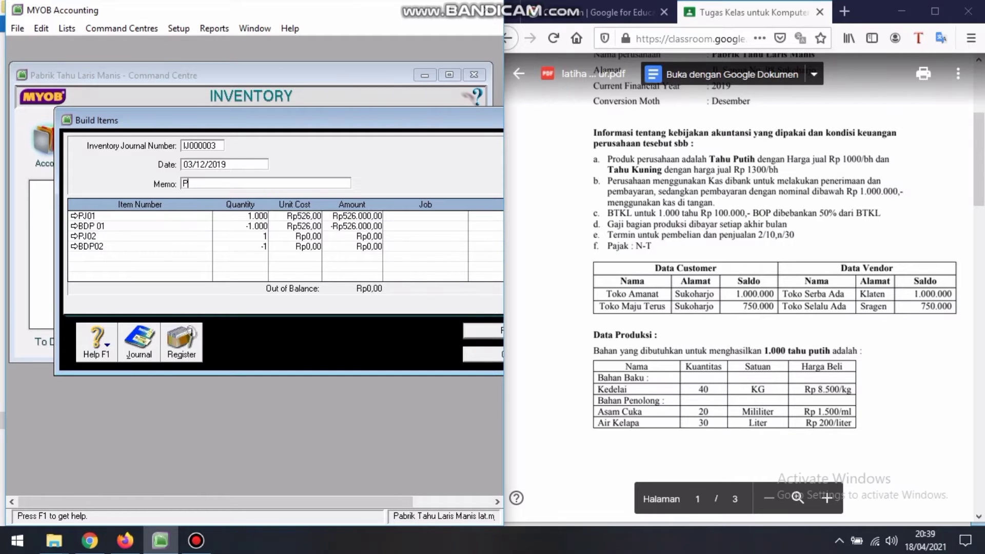
{"action": "type", "text": "RODUKSI "}
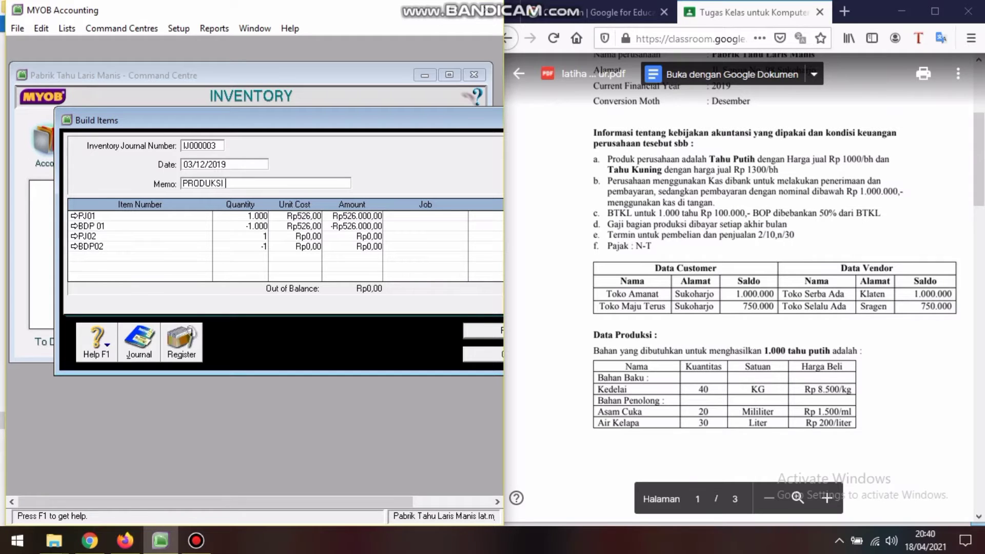
{"action": "type", "text": "1000 TAHU PUTIH"}
Remove the PJ02 and BDP02 lines from the build transaction and record it.
{"action": "left_click", "coordinate": [88, 236]}
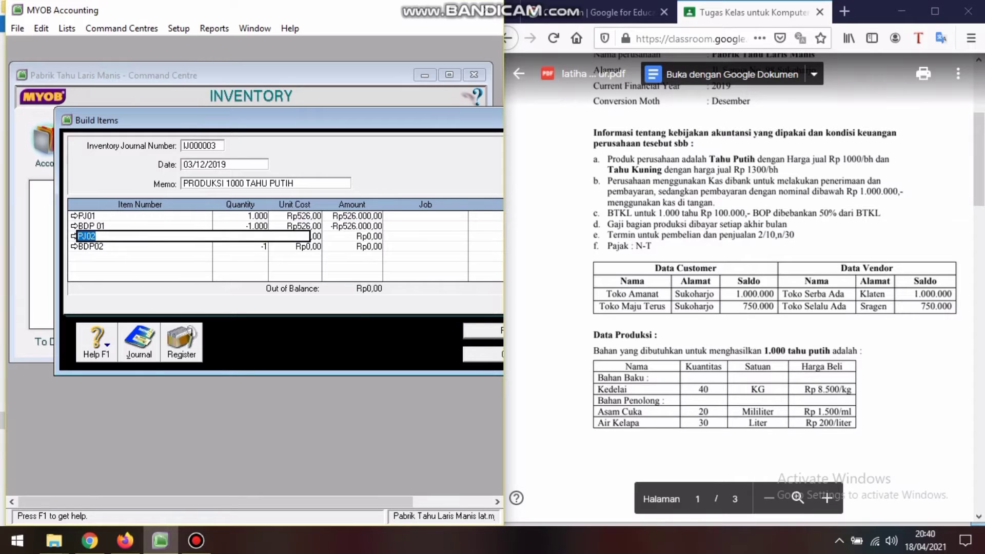
{"action": "right_click", "coordinate": [172, 237]}
{"action": "left_click", "coordinate": [205, 320]}
{"action": "left_click", "coordinate": [151, 247]}
{"action": "right_click", "coordinate": [151, 247]}
{"action": "left_click", "coordinate": [195, 311]}
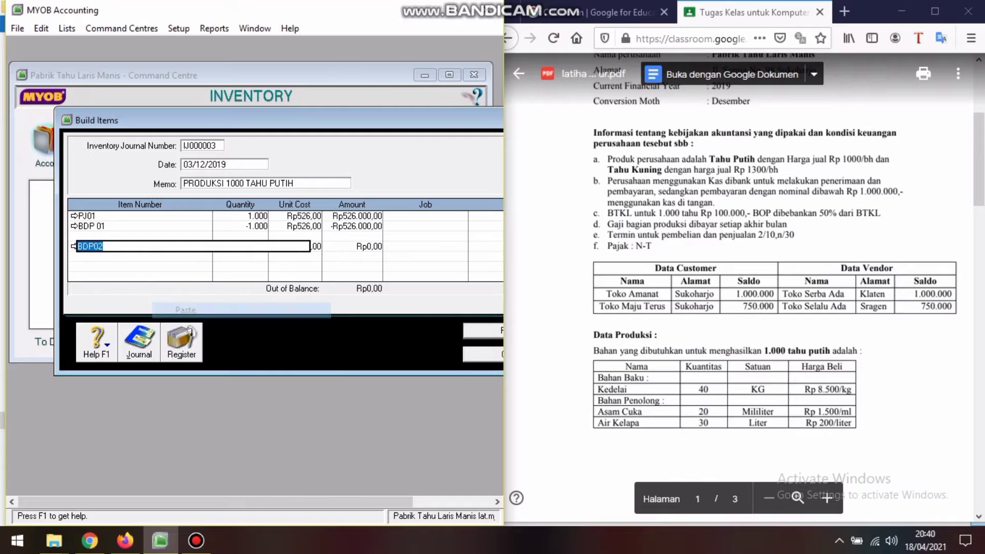
{"action": "left_click", "coordinate": [256, 226]}
{"action": "left_click", "coordinate": [264, 247]}
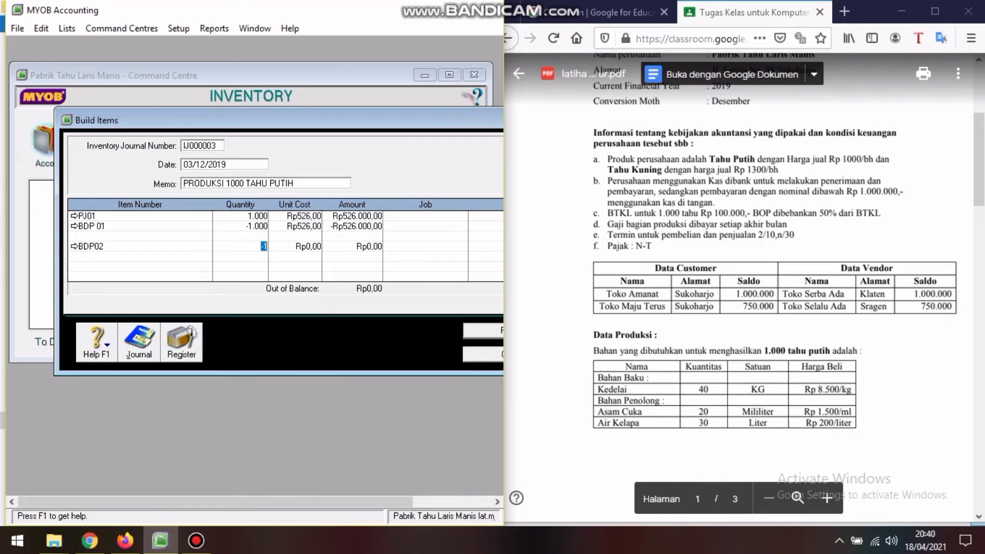
{"action": "left_click", "coordinate": [176, 246]}
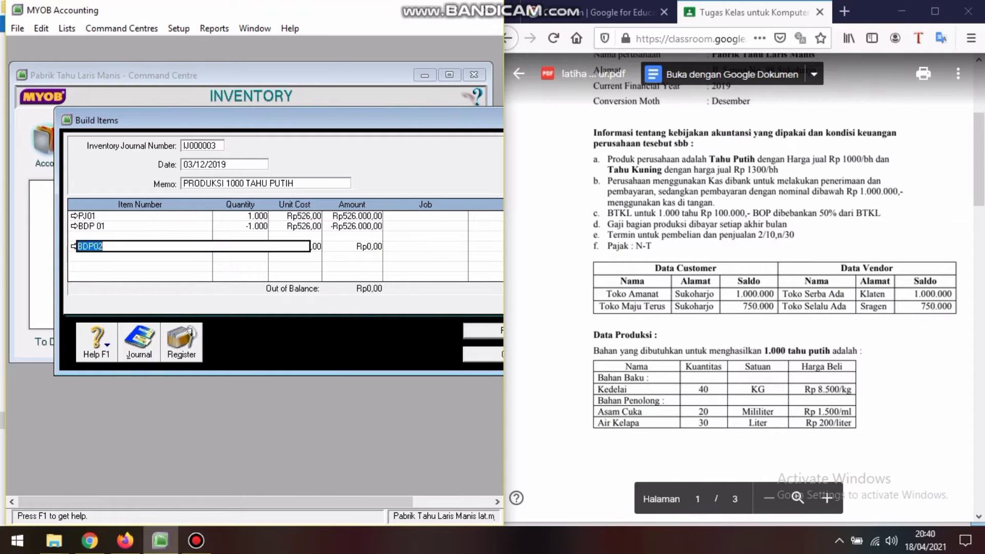
{"action": "right_click", "coordinate": [176, 246]}
{"action": "left_click", "coordinate": [216, 325]}
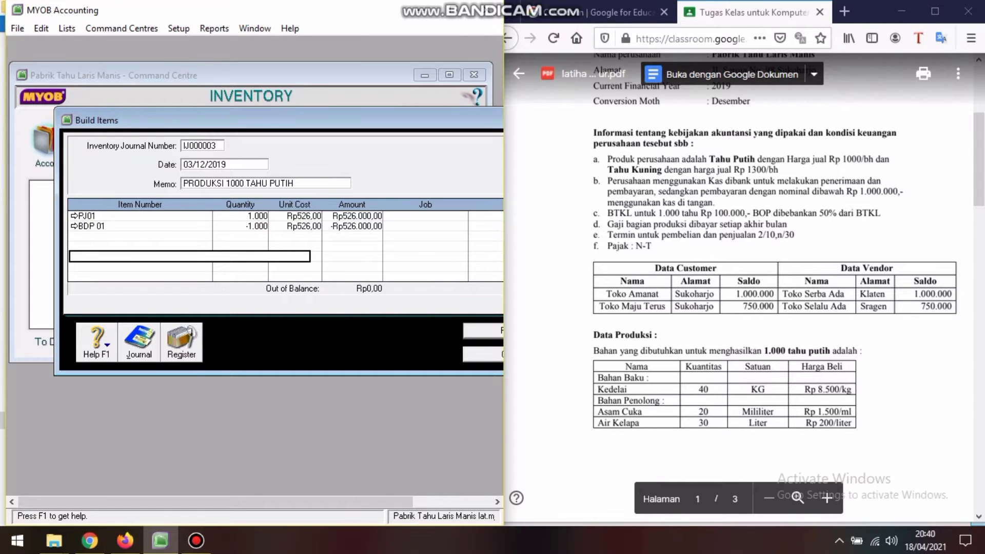
{"action": "left_click_drag", "start_coordinate": [267, 120], "coordinate": [201, 117]}
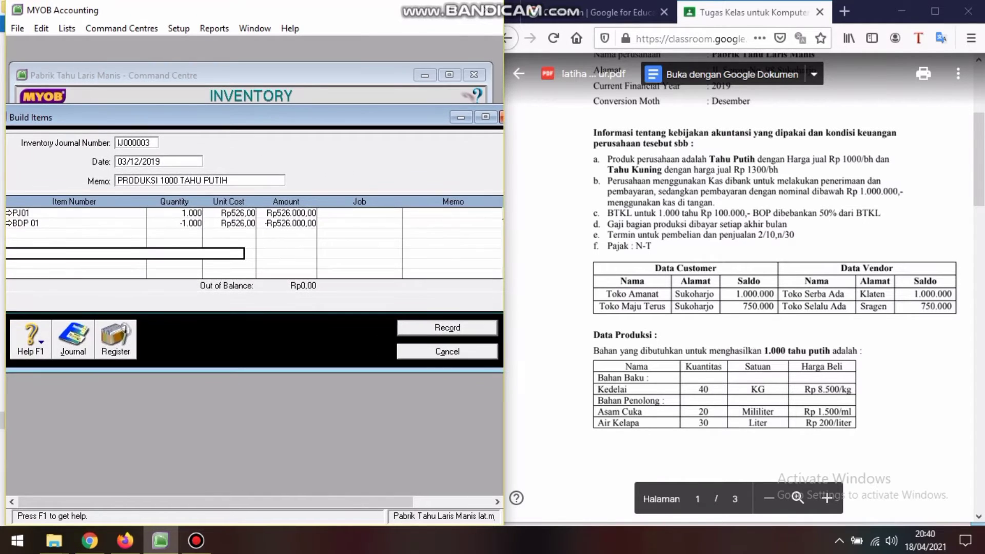
{"action": "left_click", "coordinate": [447, 327]}
Find and highlight the 04/12/2015 credit sale to Toko Amanat in the exercise PDF in the browser.
{"action": "scroll", "coordinate": [739, 287], "scroll_direction": "down", "scroll_amount": 10}
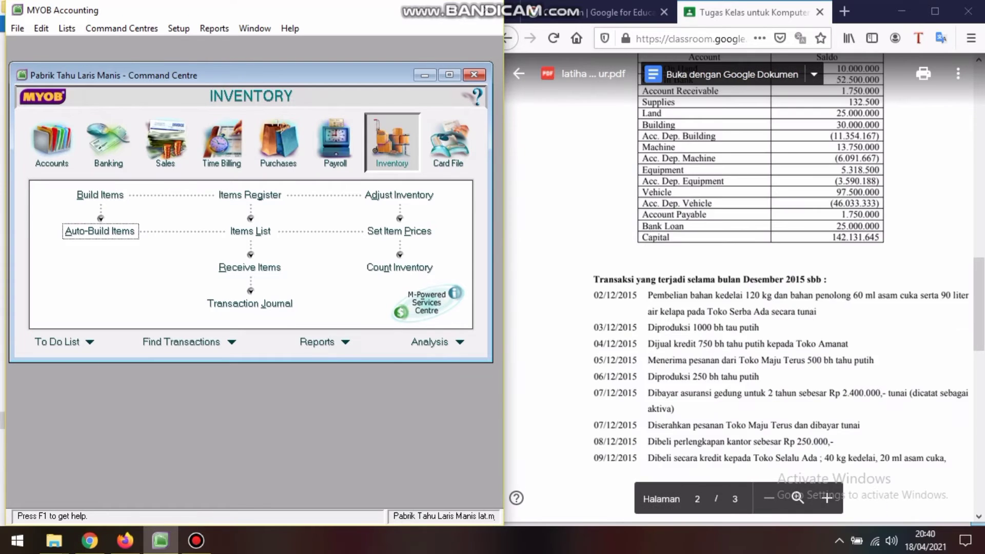
{"action": "scroll", "coordinate": [739, 288], "scroll_direction": "up", "scroll_amount": 3}
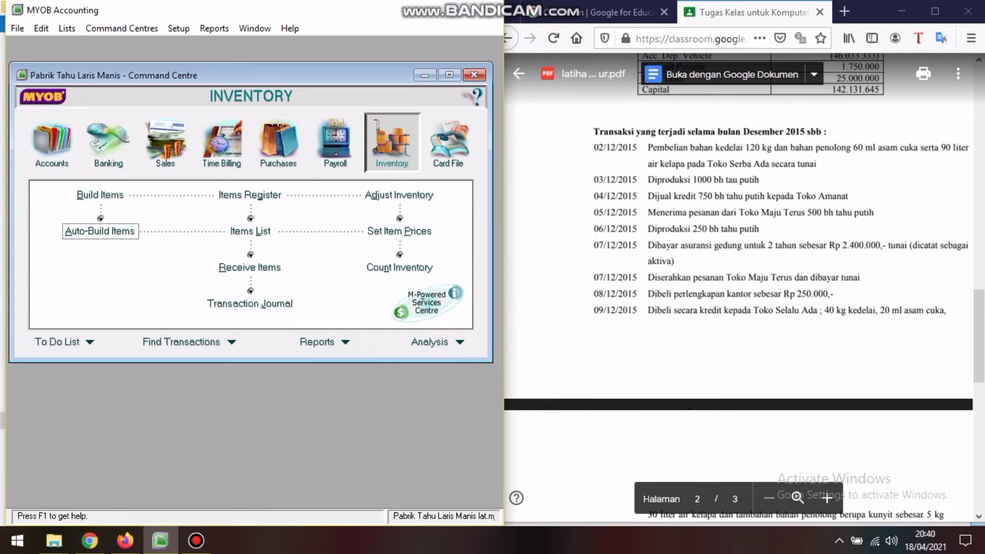
{"action": "key", "text": "alt+Tab"}
{"action": "left_click_drag", "start_coordinate": [648, 196], "coordinate": [850, 196]}
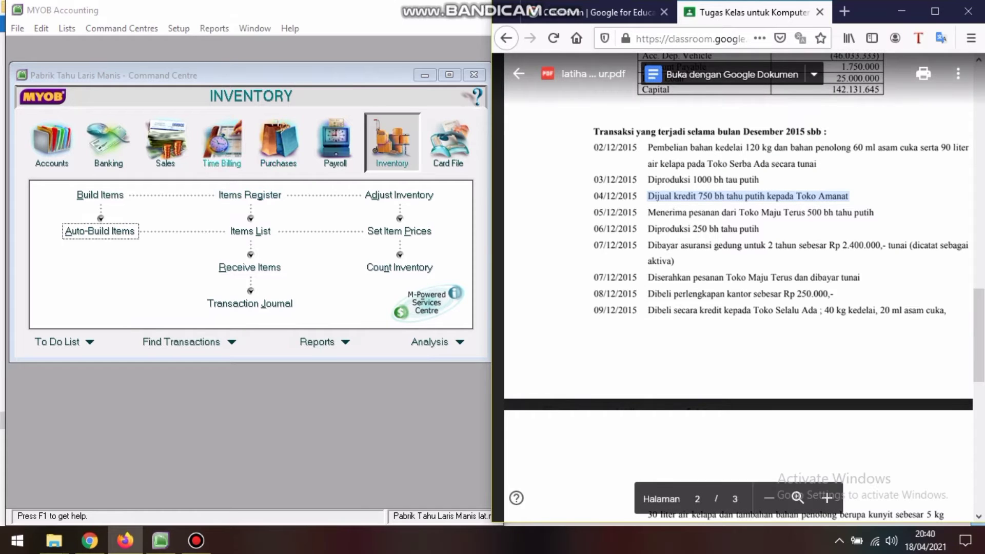
In MYOB, start a new sales invoice for Toko Amanat using the Item layout.
{"action": "left_click", "coordinate": [165, 146]}
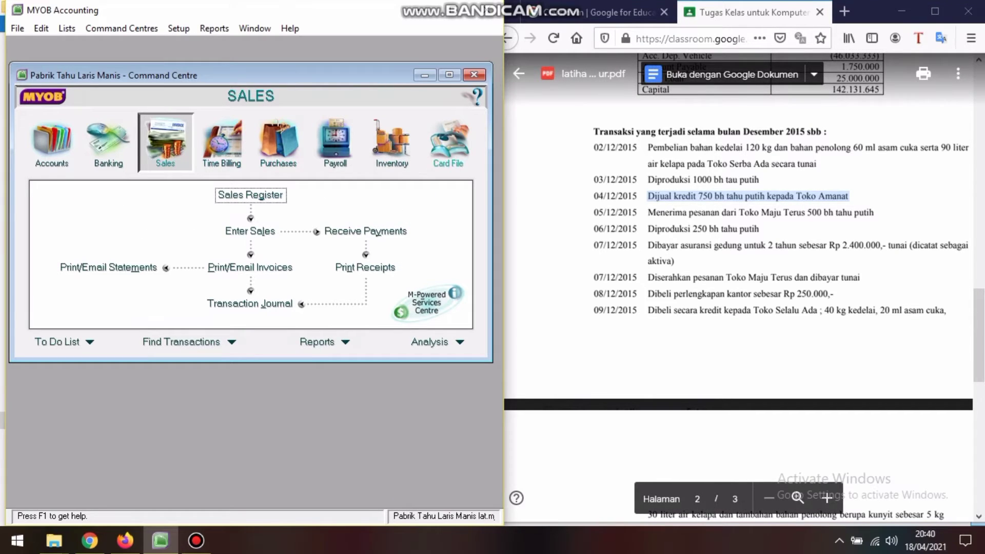
{"action": "left_click", "coordinate": [250, 231]}
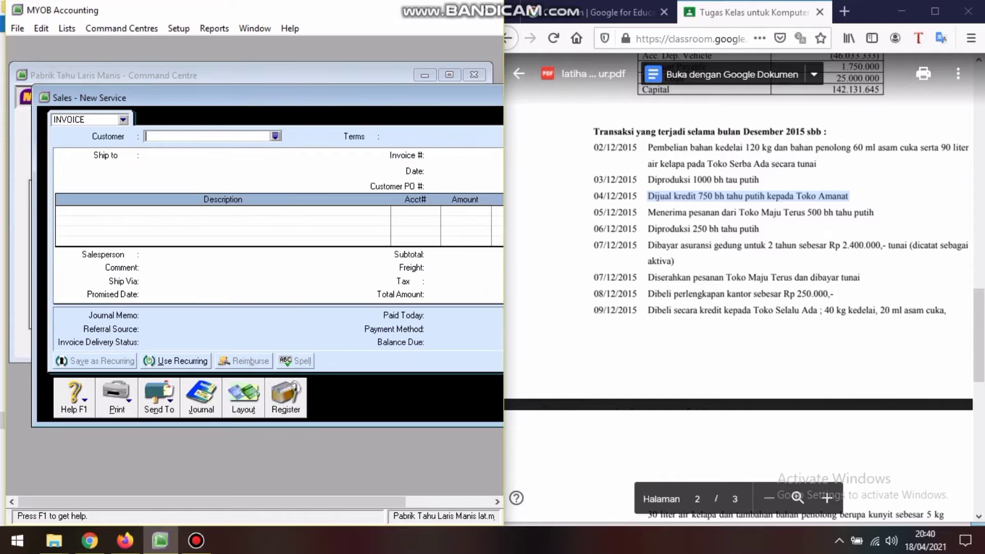
{"action": "key", "text": "Tab"}
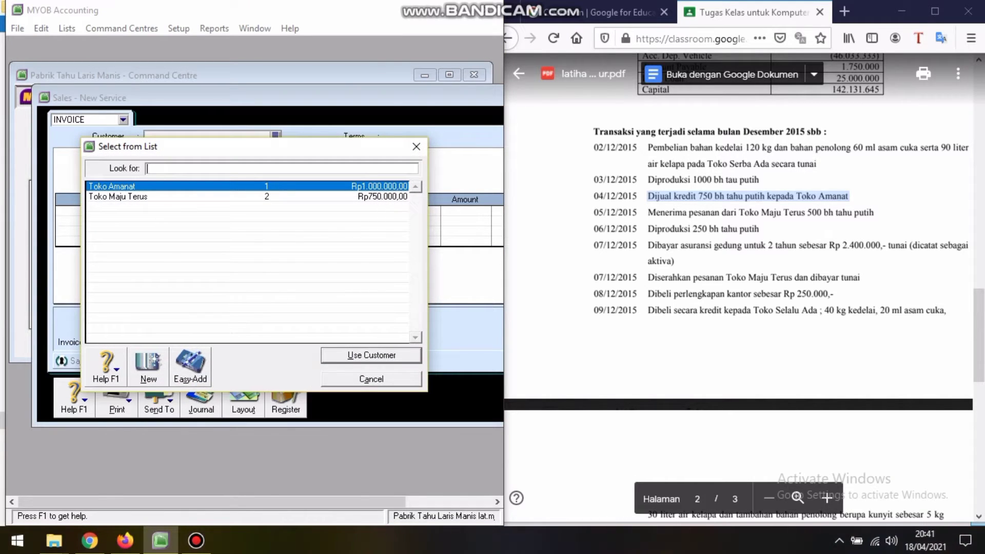
{"action": "key", "text": "Return"}
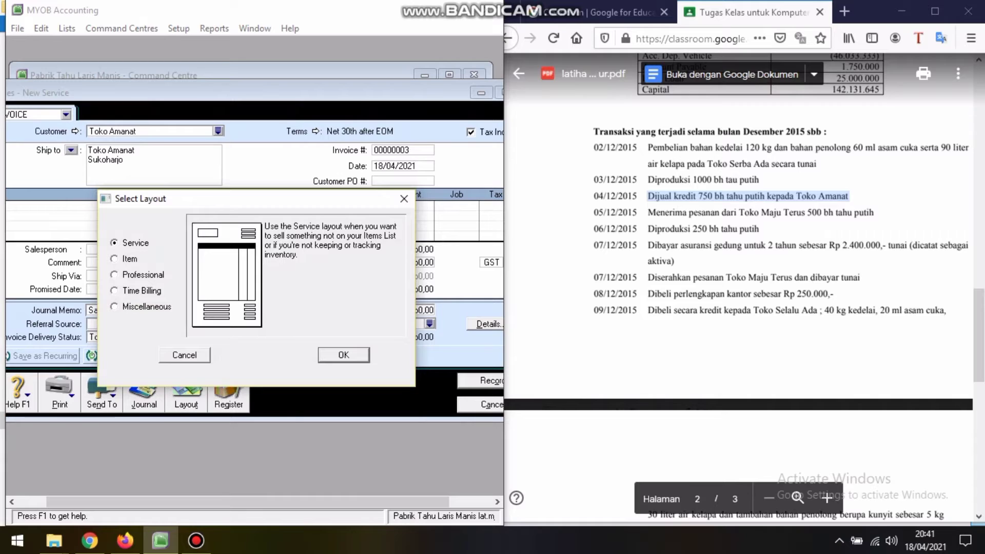
{"action": "key", "text": "Down"}
{"action": "key", "text": "Return"}
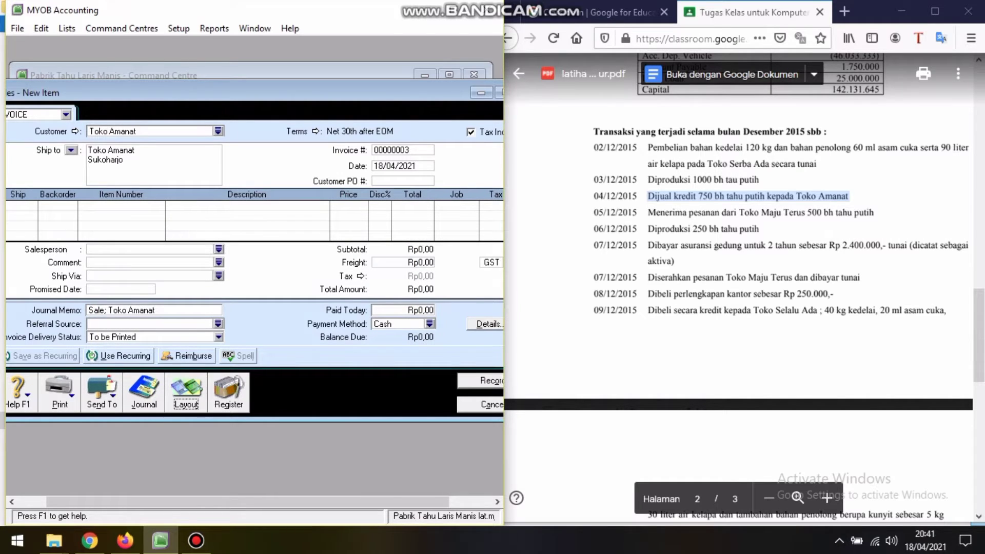
Set the invoice date to 04/12/2019.
{"action": "double_click", "coordinate": [394, 165]}
{"action": "type", "text": "04/12/2019"}
{"action": "key", "text": "Tab"}
{"action": "key", "text": "Tab"}
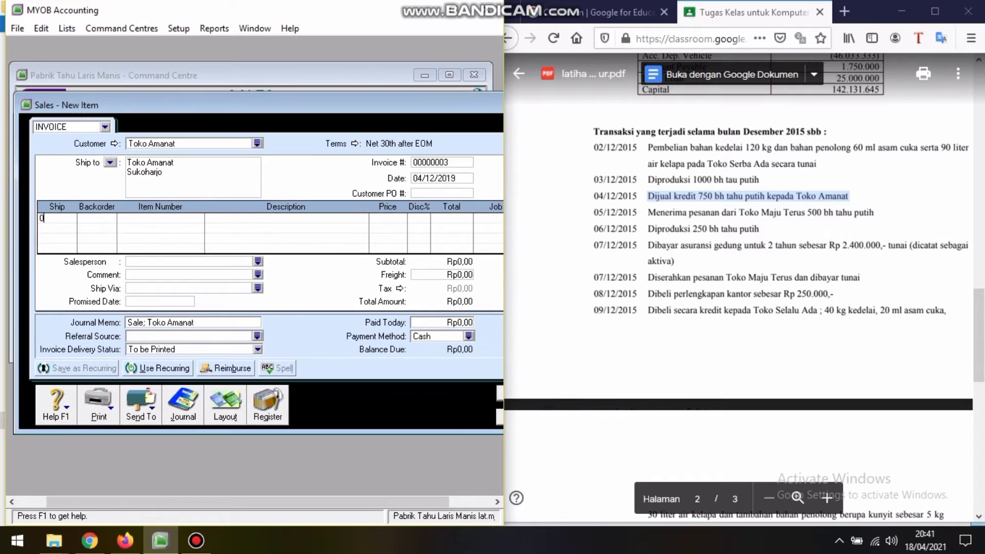
Add an invoice line shipping 750 units of item PJ01 Tahu Putih.
{"action": "type", "text": "0750"}
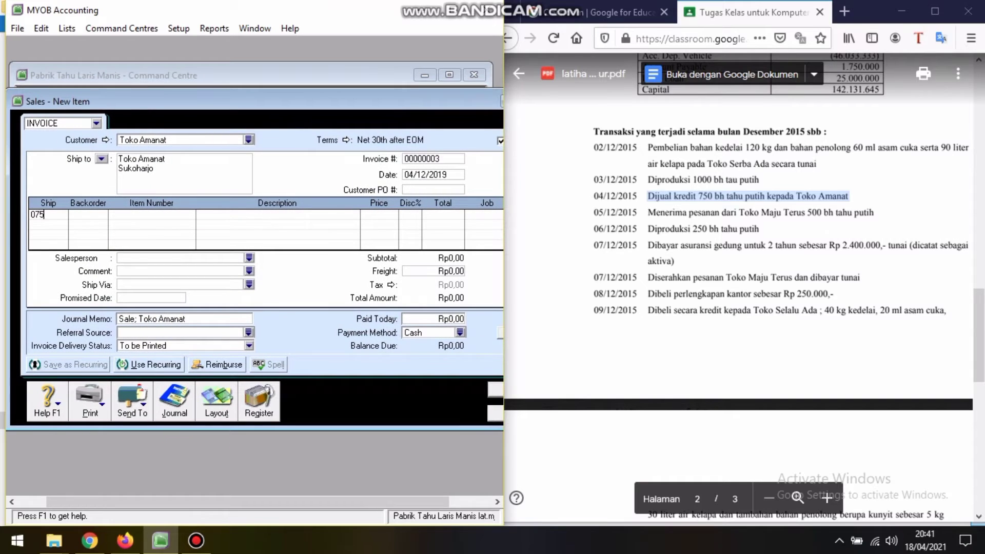
{"action": "key", "text": "BackSpace"}
{"action": "key", "text": "BackSpace"}
{"action": "key", "text": "BackSpace"}
{"action": "key", "text": "BackSpace"}
{"action": "type", "text": "750"}
{"action": "key", "text": "Tab"}
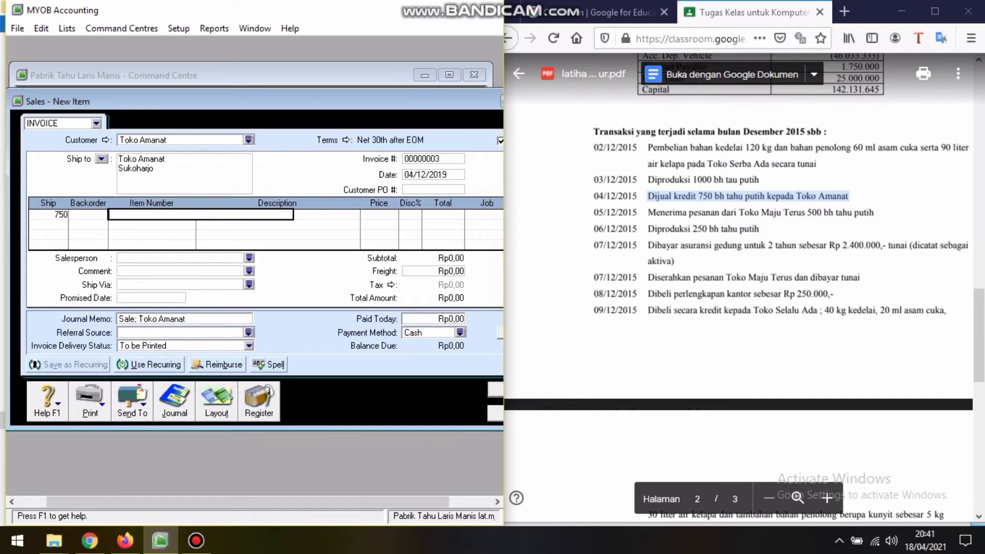
{"action": "type", "text": "PJ01"}
{"action": "key", "text": "Return"}
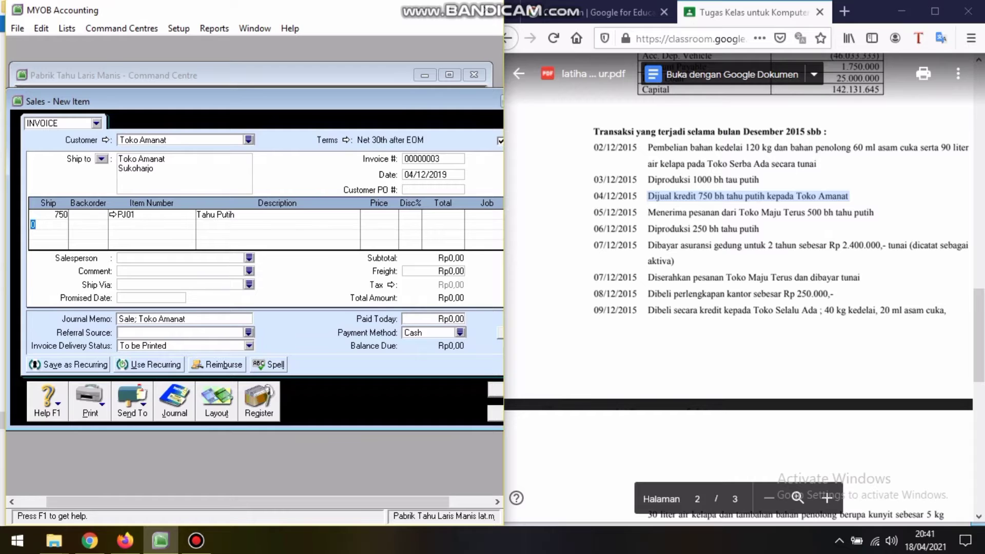
Set the PJ01 line's price to 1000 and the freight tax code to N-T.
{"action": "left_click_drag", "start_coordinate": [288, 101], "coordinate": [211, 78]}
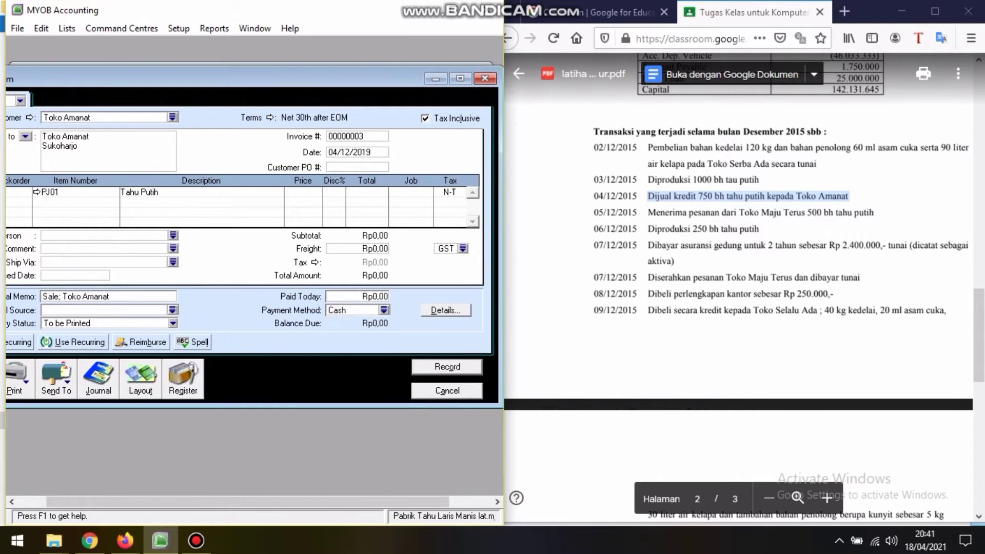
{"action": "left_click", "coordinate": [303, 193]}
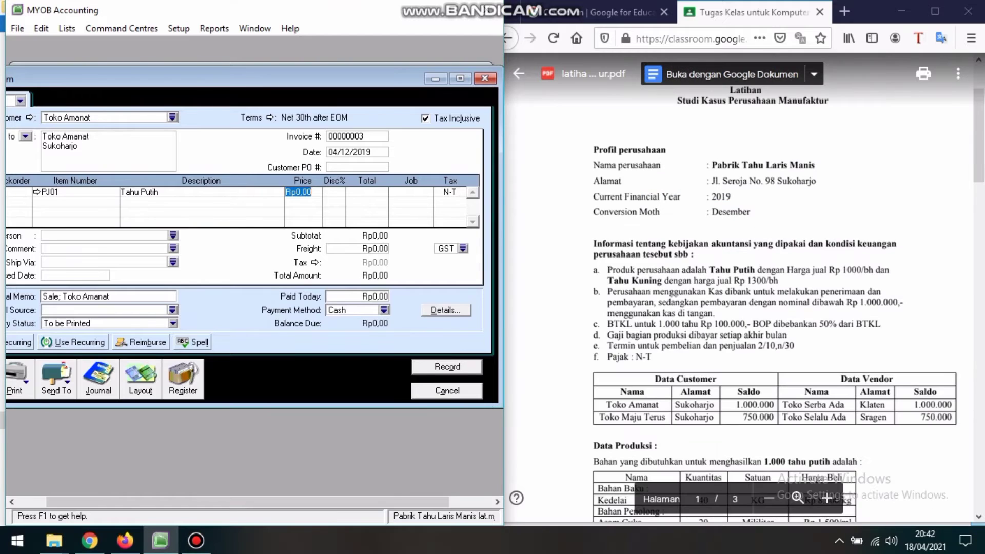
{"action": "scroll", "coordinate": [744, 287], "scroll_direction": "down", "scroll_amount": 6}
{"action": "type", "text": "1000"}
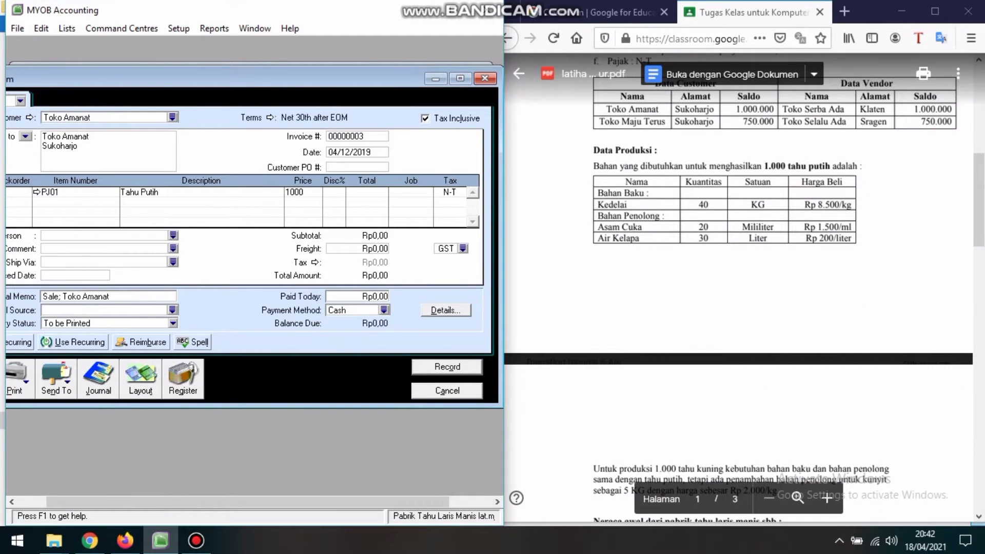
{"action": "key", "text": "Tab"}
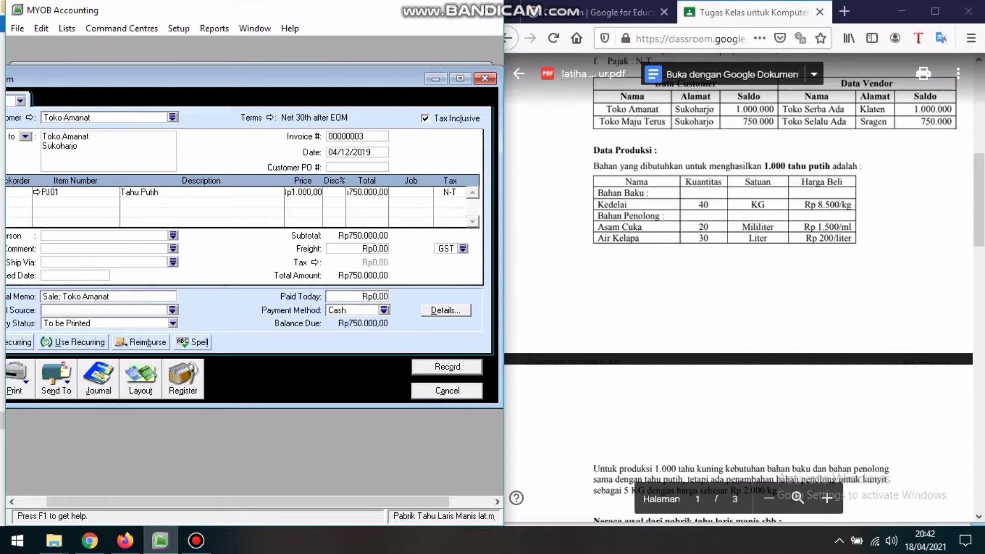
{"action": "left_click", "coordinate": [463, 248]}
{"action": "type", "text": "N-T"}
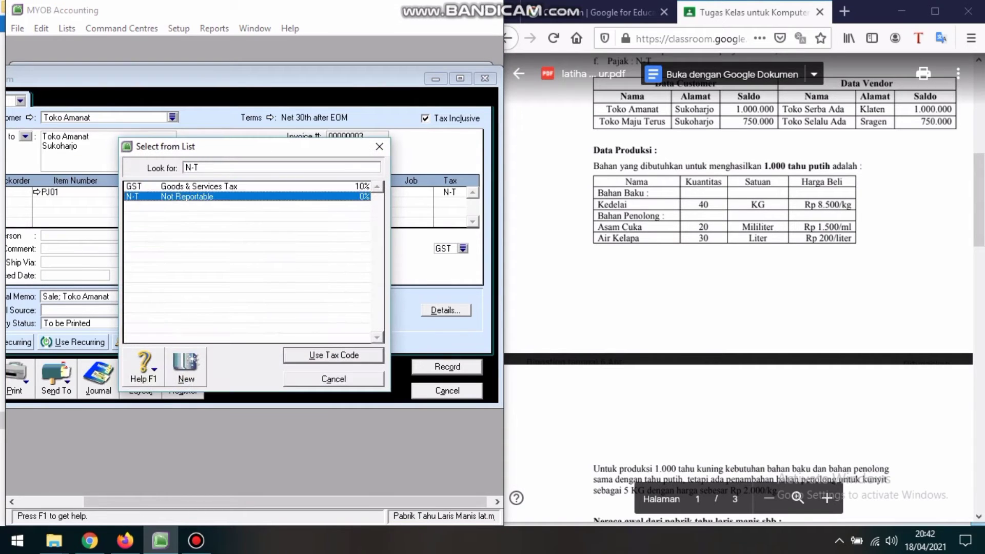
{"action": "key", "text": "Return"}
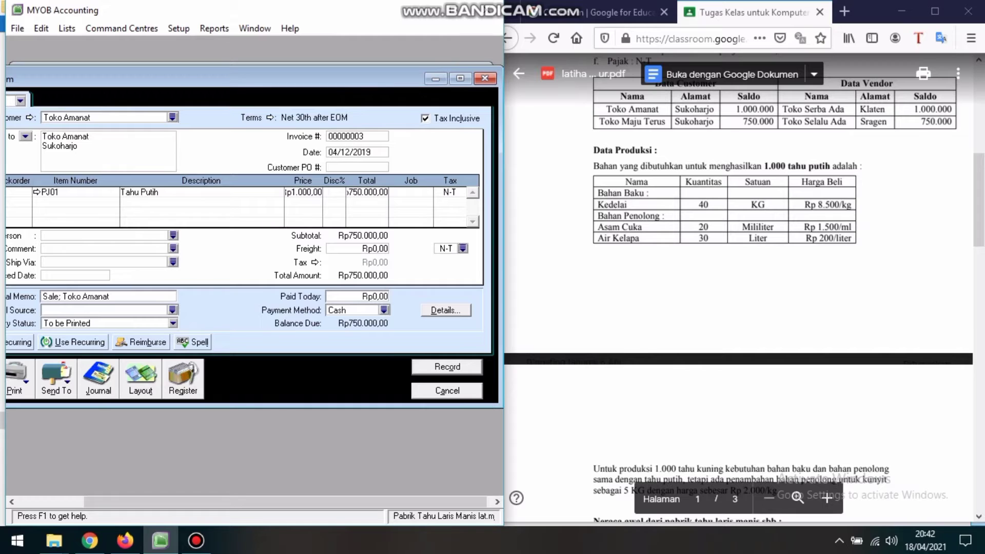
Record the Toko Amanat invoice, leaving the payment method as Cash, and close the sales entry.
{"action": "scroll", "coordinate": [739, 288], "scroll_direction": "down", "scroll_amount": 10}
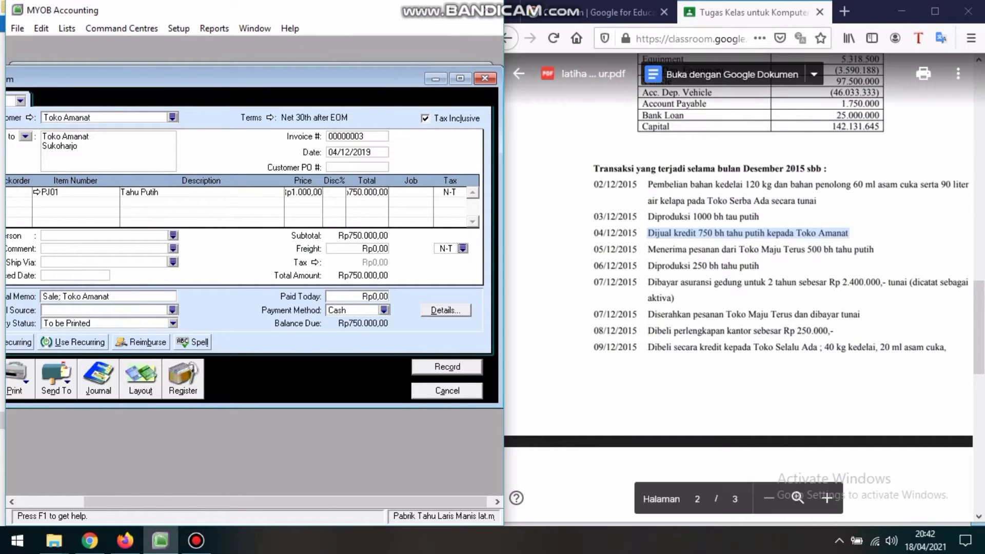
{"action": "left_click", "coordinate": [384, 310]}
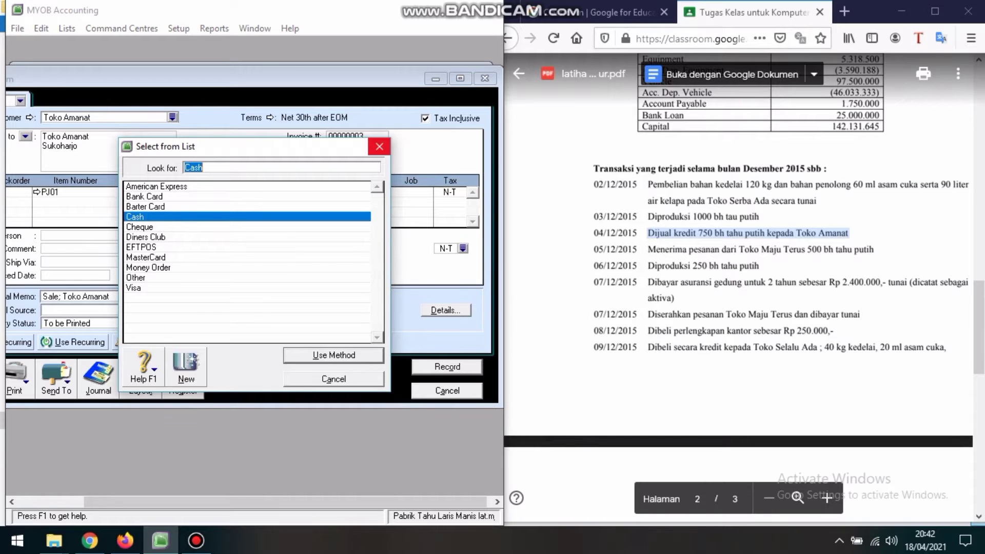
{"action": "left_click", "coordinate": [379, 147]}
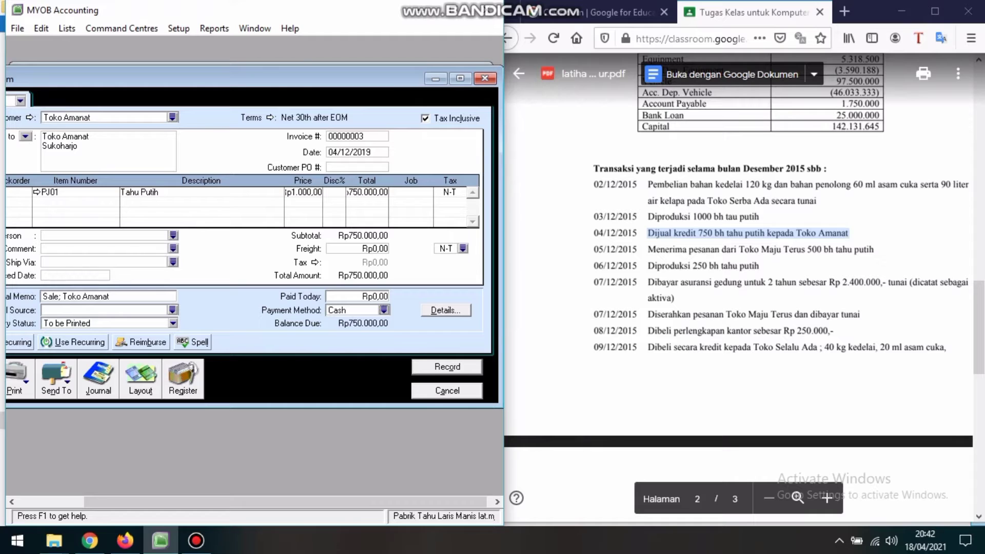
{"action": "left_click", "coordinate": [447, 367]}
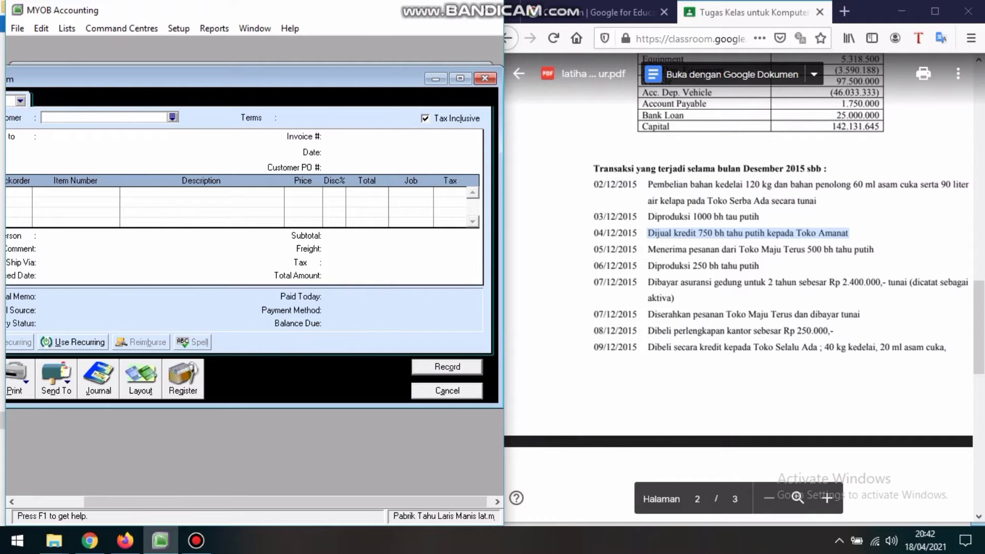
{"action": "left_click", "coordinate": [485, 78]}
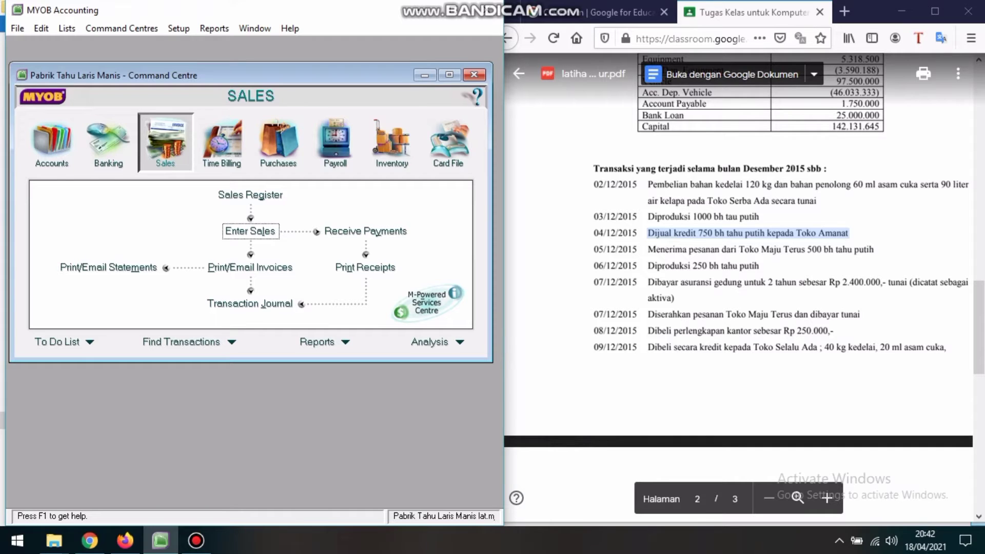
Mark the 05/12/2015 order in the exercise and start a sales entry of type Order for customer Toko Maju Terus.
{"action": "left_click", "coordinate": [648, 250]}
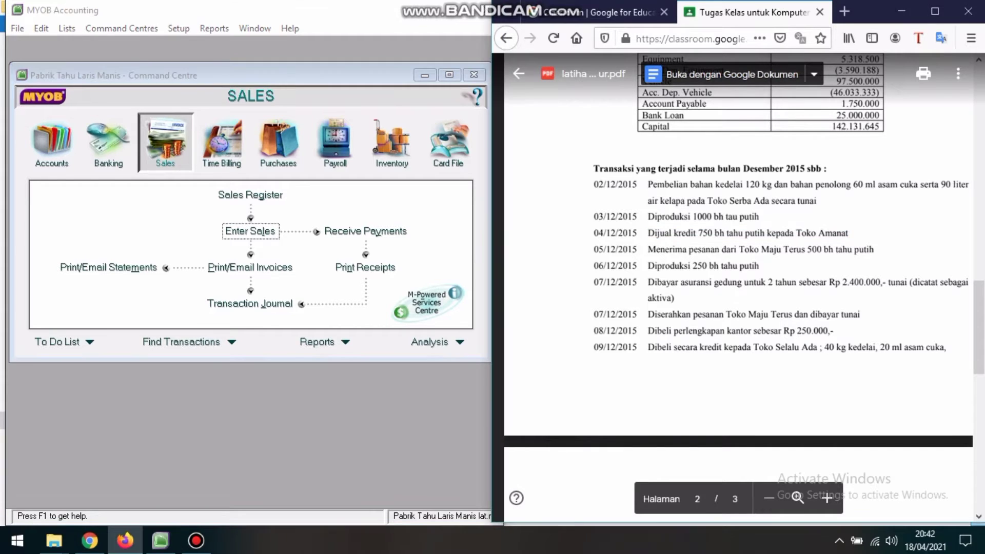
{"action": "left_click_drag", "start_coordinate": [875, 250], "coordinate": [648, 250]}
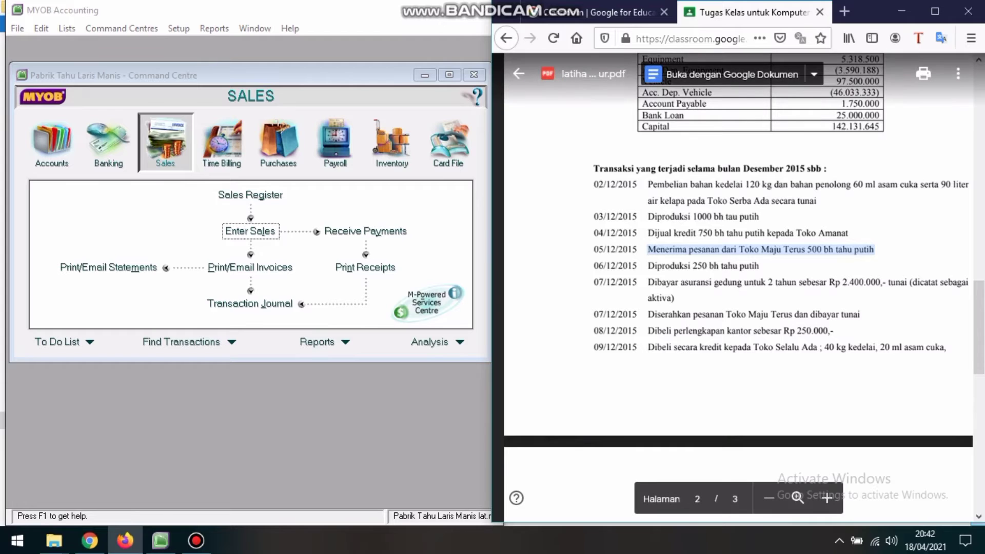
{"action": "left_click", "coordinate": [165, 154]}
{"action": "left_click", "coordinate": [251, 231]}
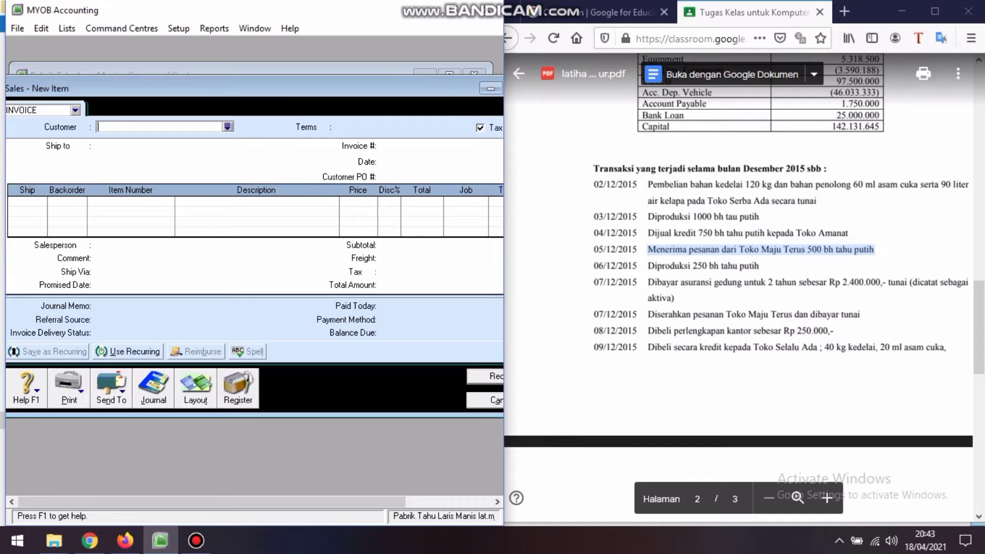
{"action": "left_click", "coordinate": [75, 110]}
{"action": "left_click", "coordinate": [44, 133]}
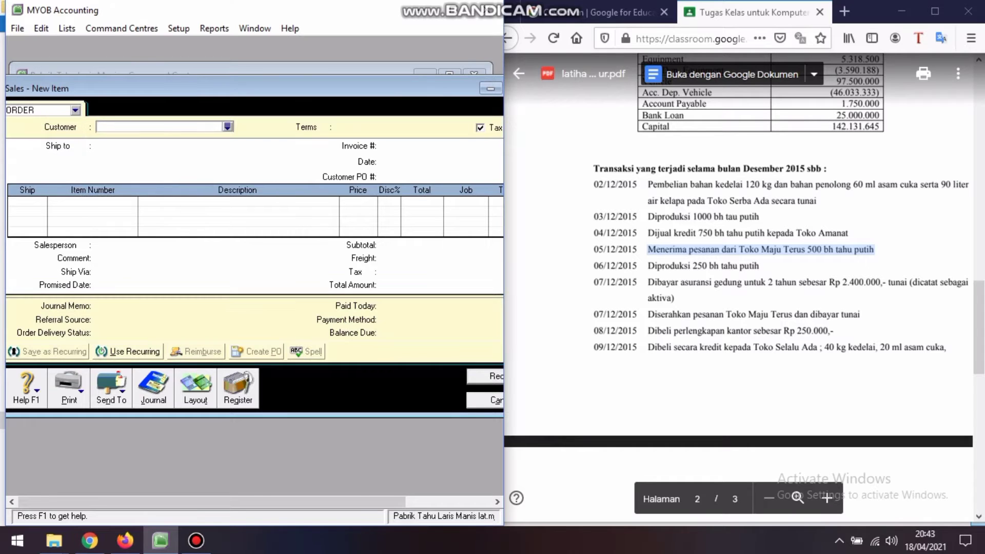
{"action": "left_click", "coordinate": [227, 126]}
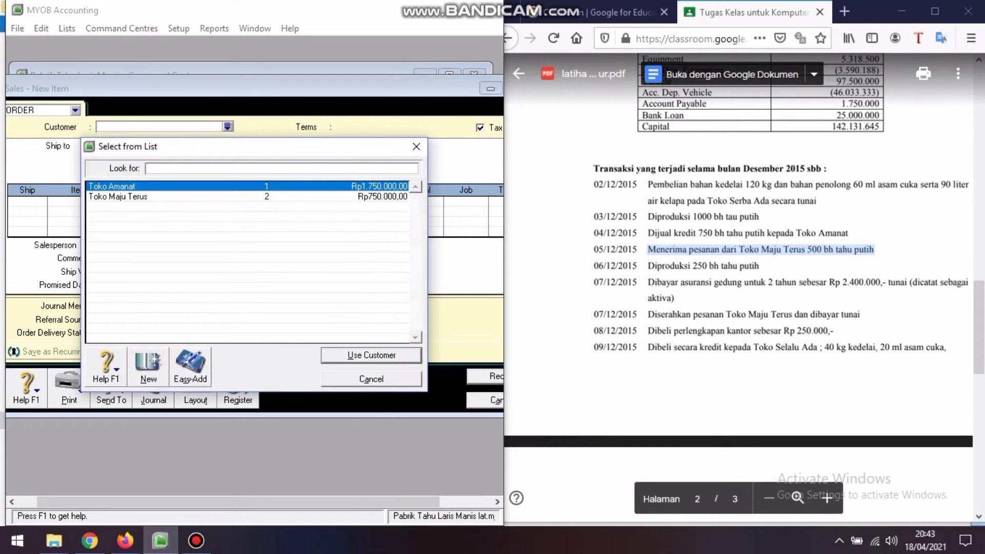
{"action": "left_click", "coordinate": [154, 197]}
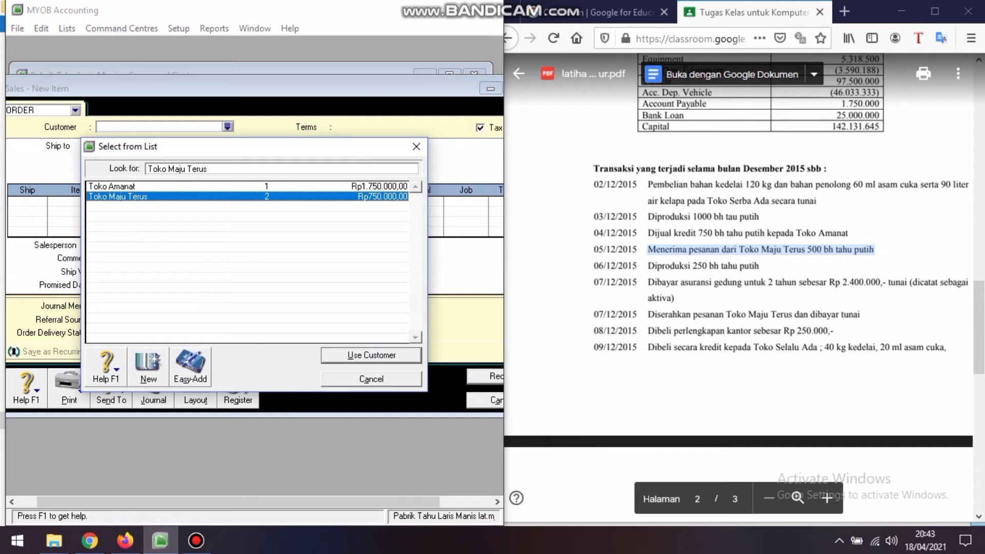
{"action": "key", "text": "Return"}
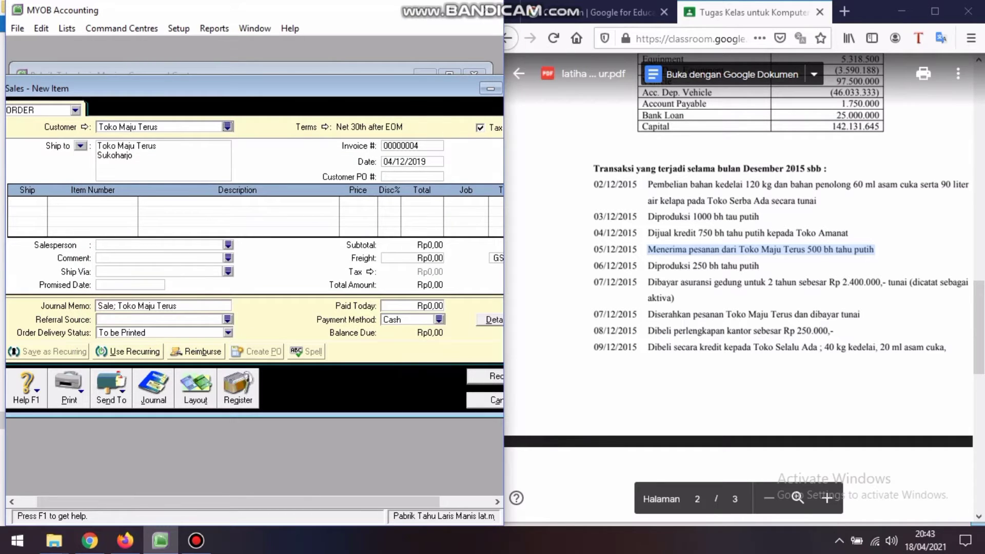
Set the order date to 05/12/2019.
{"action": "key", "text": "Tab"}
{"action": "type", "text": "05/12/2019"}
{"action": "key", "text": "alt+Tab"}
{"action": "key", "text": "alt+Tab"}
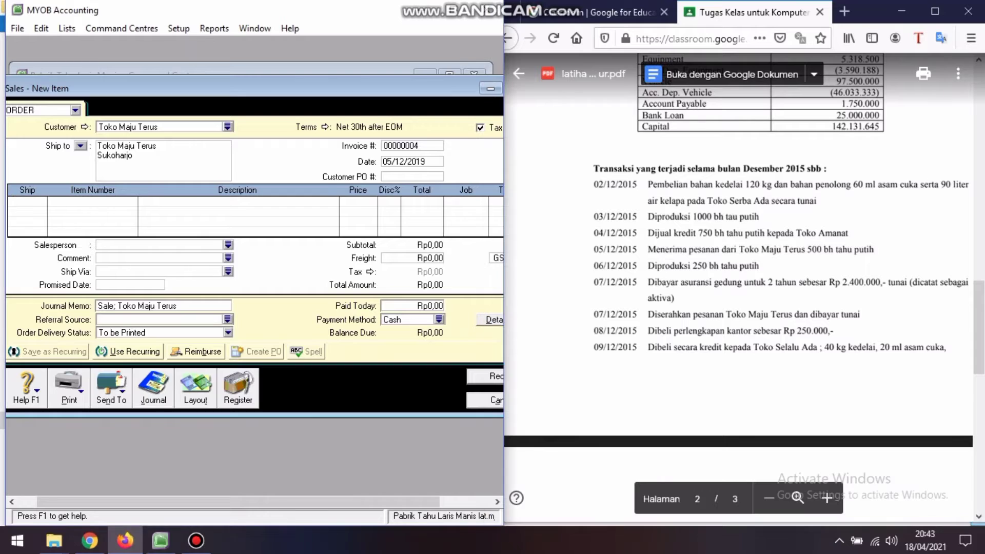
Add an order line for 500 units of item PJ01 Tahu Putih.
{"action": "key", "text": "Tab"}
{"action": "key", "text": "Tab"}
{"action": "type", "text": "500"}
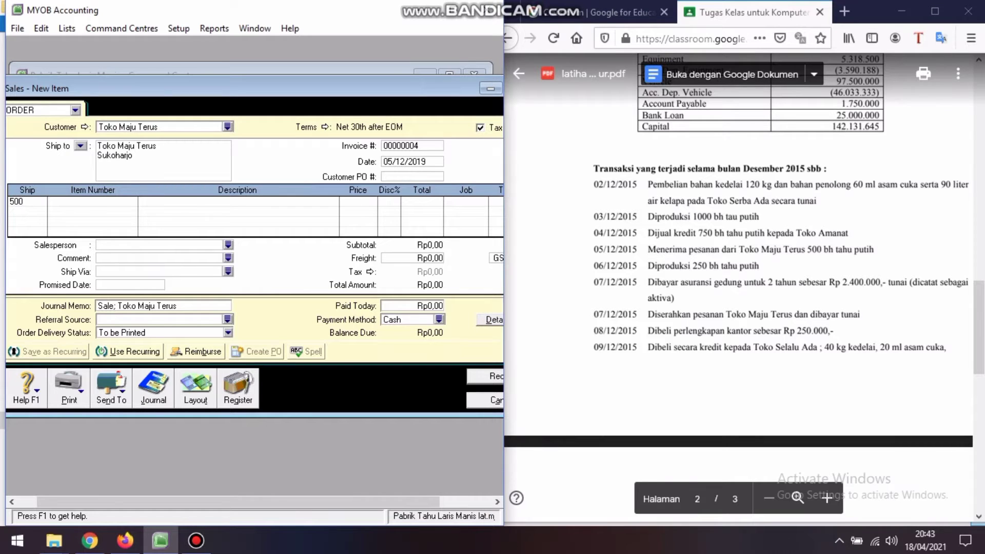
{"action": "key", "text": "Return"}
{"action": "left_click", "coordinate": [92, 201]}
{"action": "type", "text": "PJ01"}
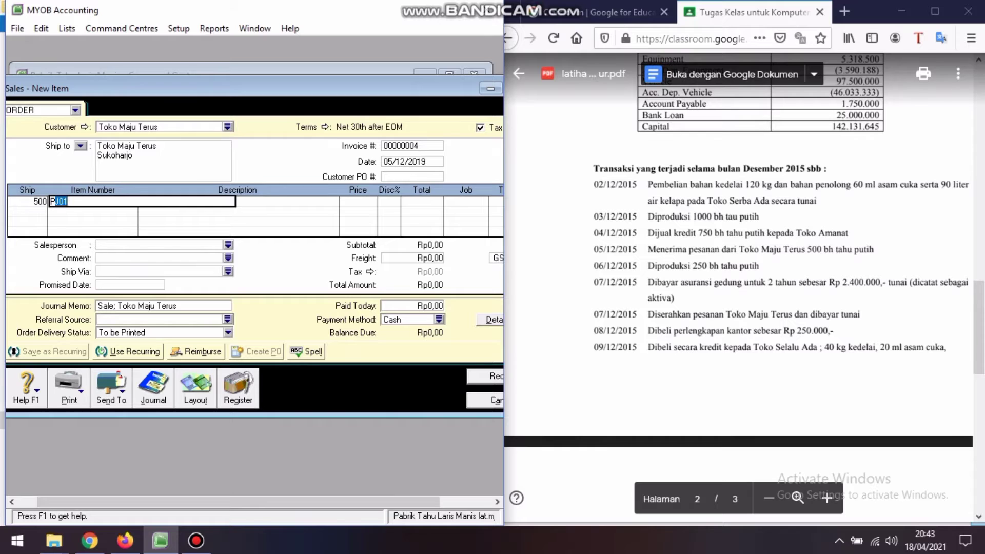
{"action": "key", "text": "Return"}
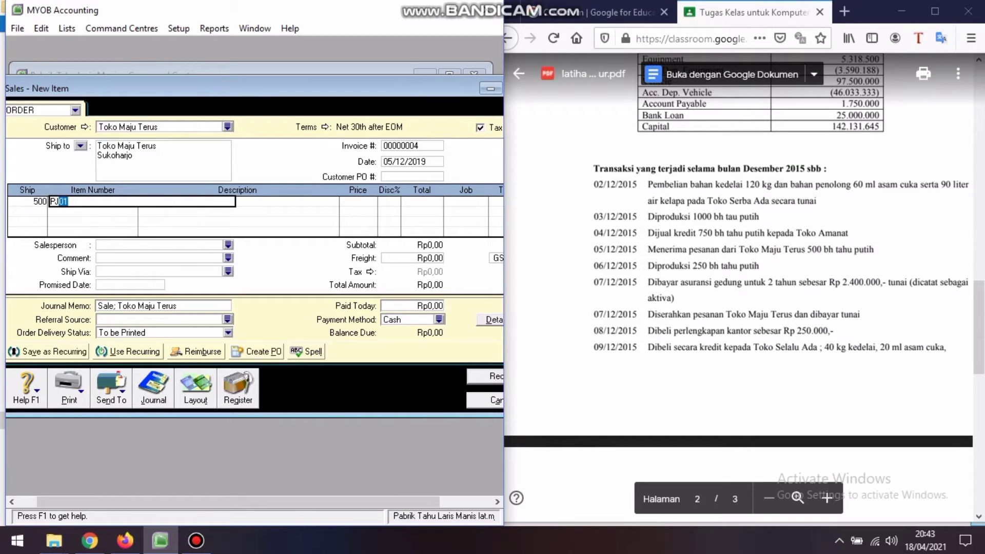
Set the price of the PJ01 order line to 1000.
{"action": "left_click", "coordinate": [359, 202]}
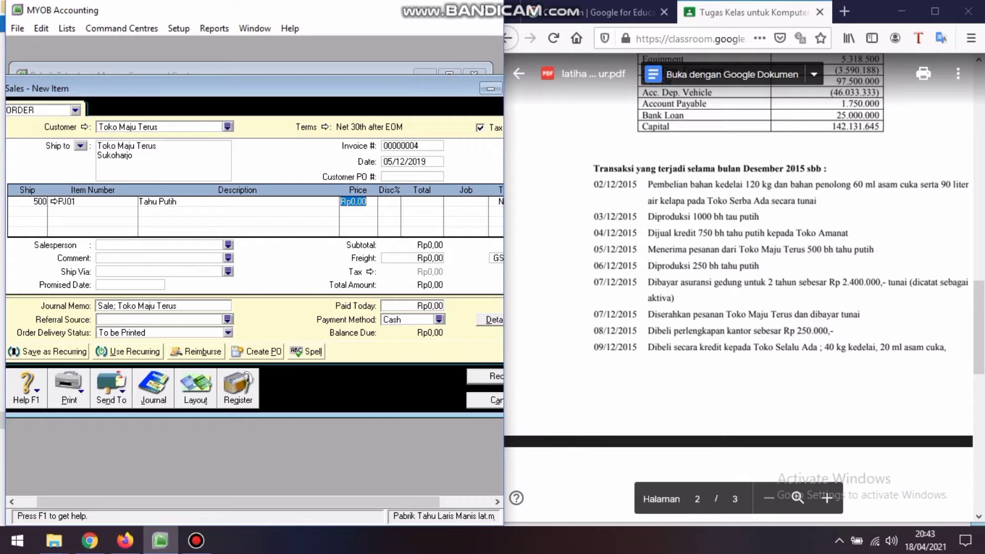
{"action": "type", "text": "1000"}
{"action": "key", "text": "Return"}
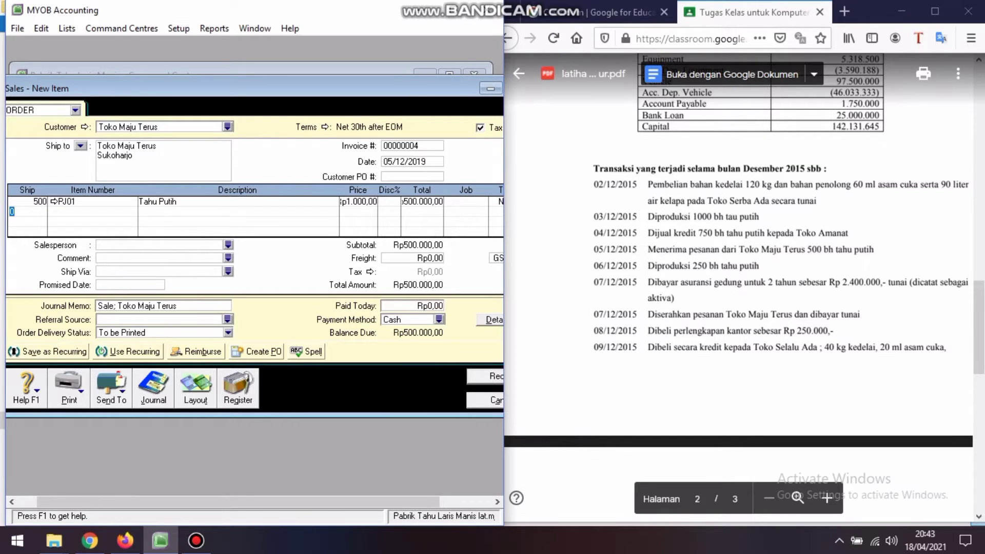
Set the freight tax code to N-T, turn off Tax Inclusive and record the Toko Maju Terus order.
{"action": "left_click_drag", "start_coordinate": [257, 88], "coordinate": [215, 80]}
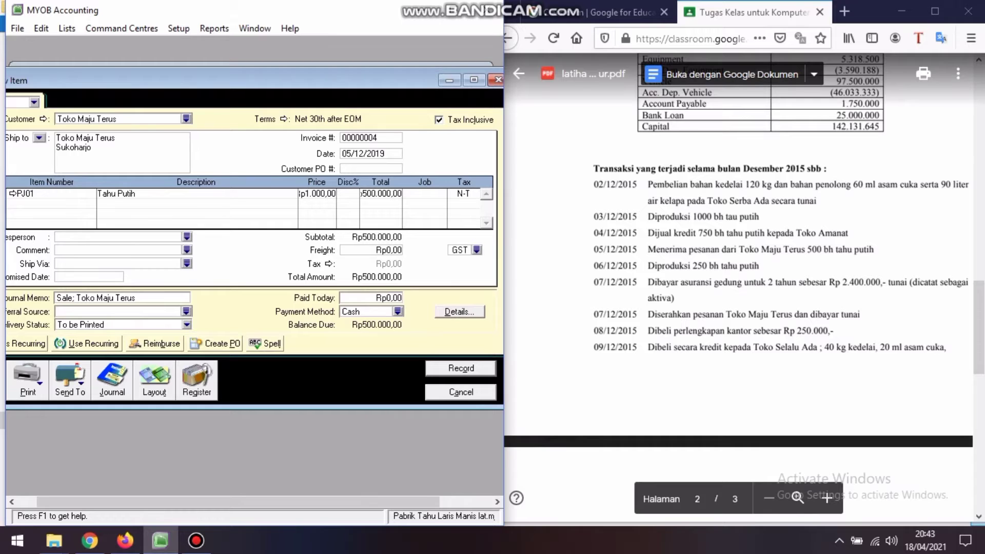
{"action": "left_click", "coordinate": [476, 250]}
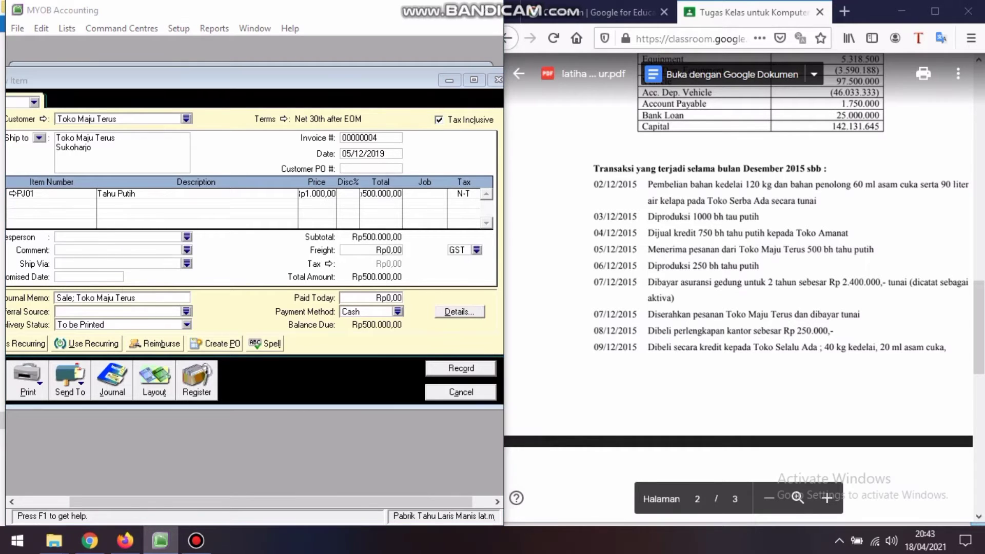
{"action": "left_click", "coordinate": [186, 197]}
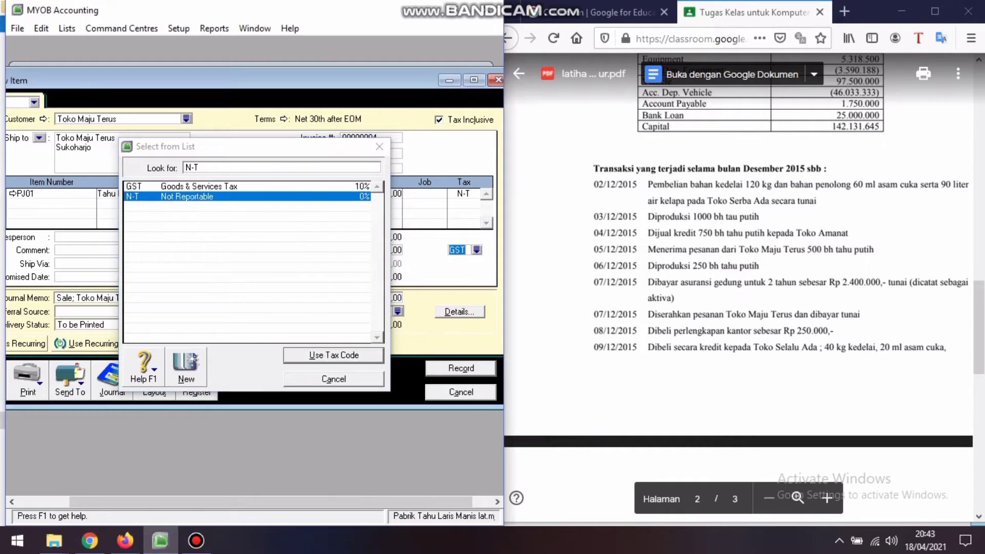
{"action": "key", "text": "Return"}
{"action": "left_click", "coordinate": [439, 120]}
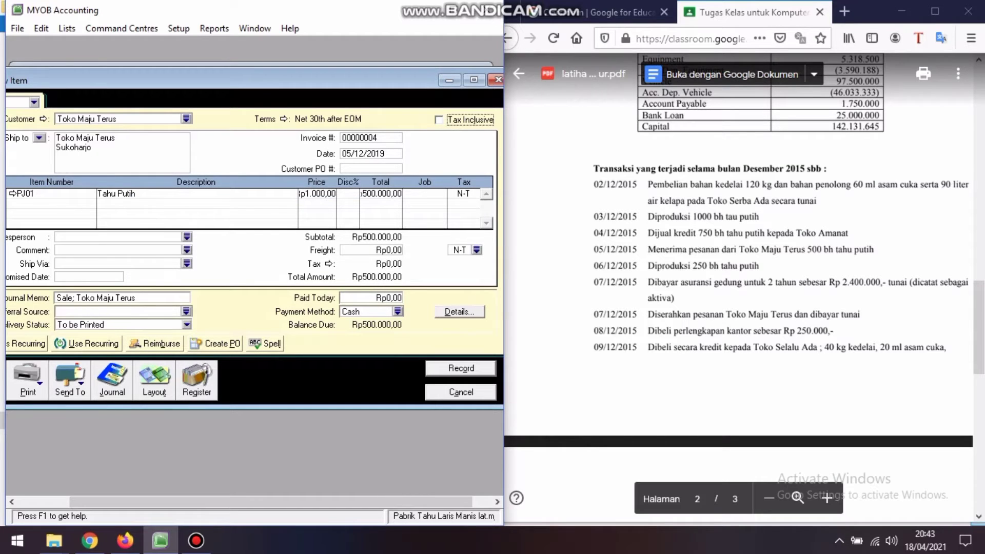
{"action": "key", "text": "Return"}
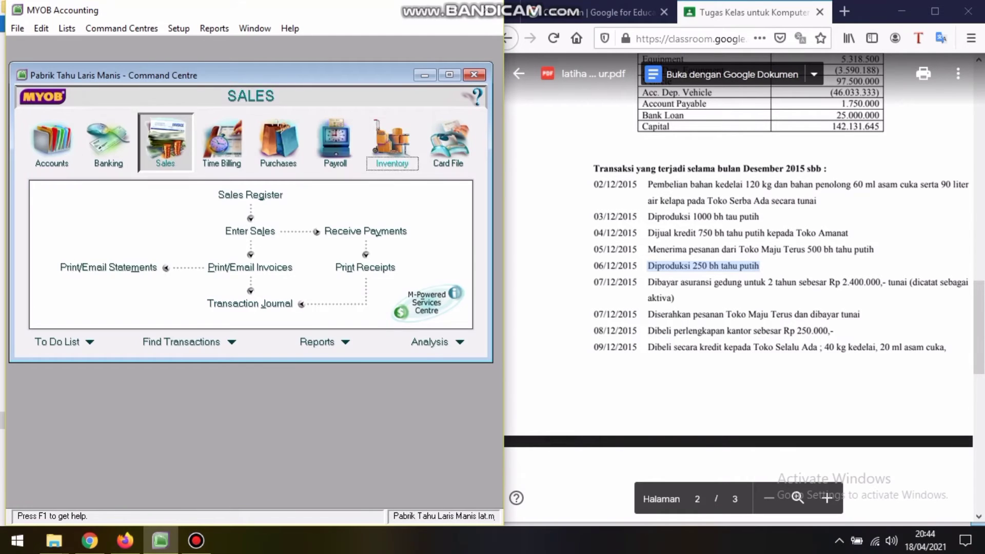
Build 250 units of tahu putih with Auto-Build Items for the 06/12 production.
{"action": "left_click", "coordinate": [392, 141]}
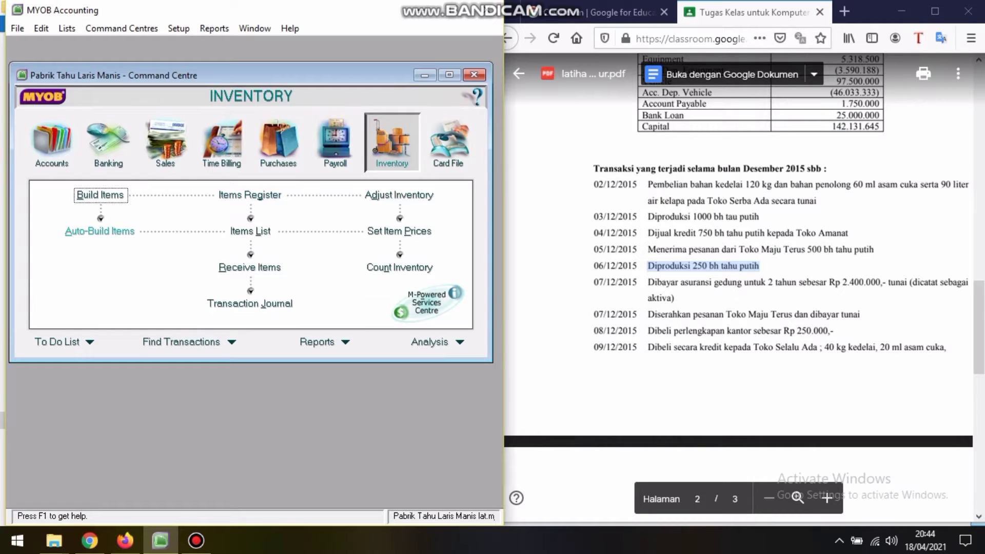
{"action": "left_click", "coordinate": [99, 231]}
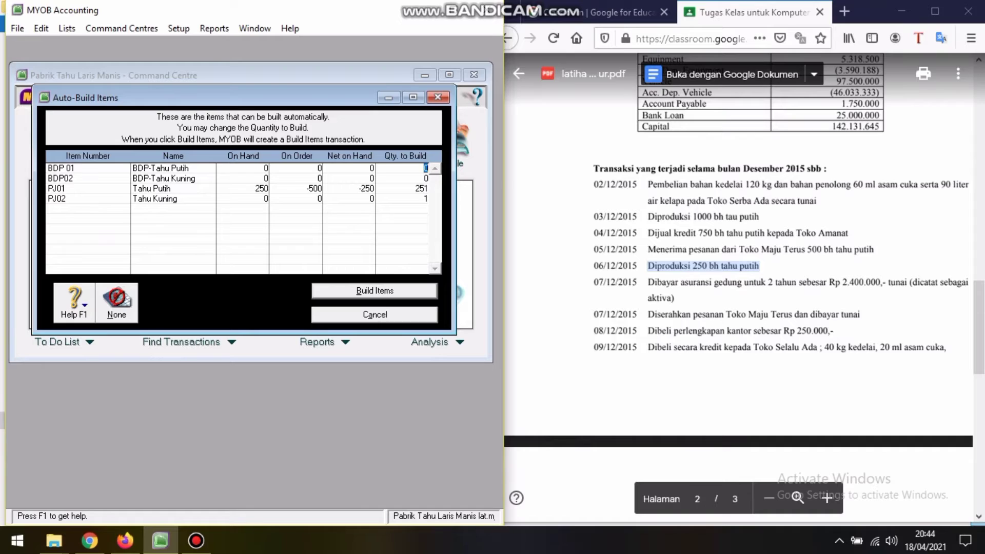
{"action": "type", "text": "250"}
{"action": "key", "text": "Return"}
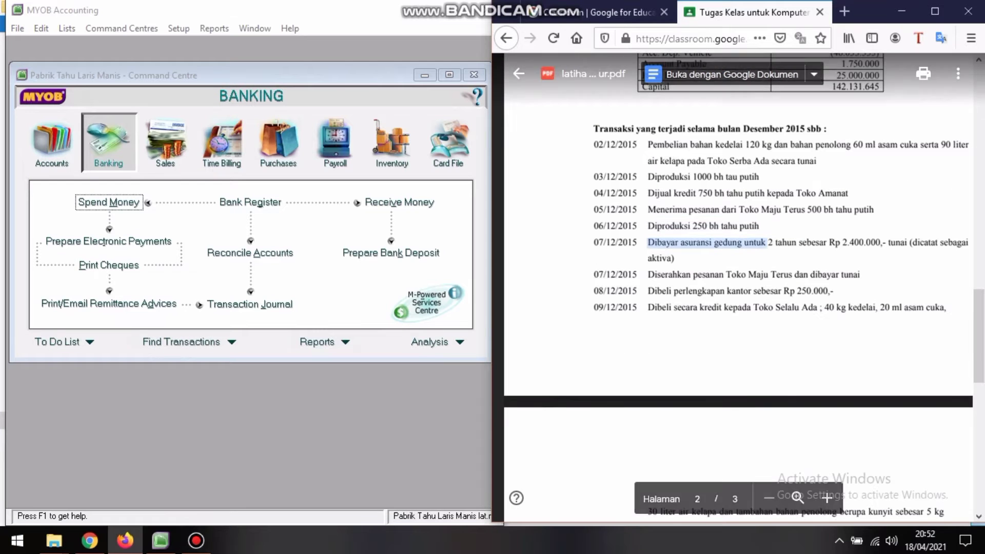
Start a Spend Money payment from 1-1100 Cash in Bank for the building insurance, checking the exercise's cash payment policy.
{"action": "left_click_drag", "start_coordinate": [766, 242], "coordinate": [674, 258]}
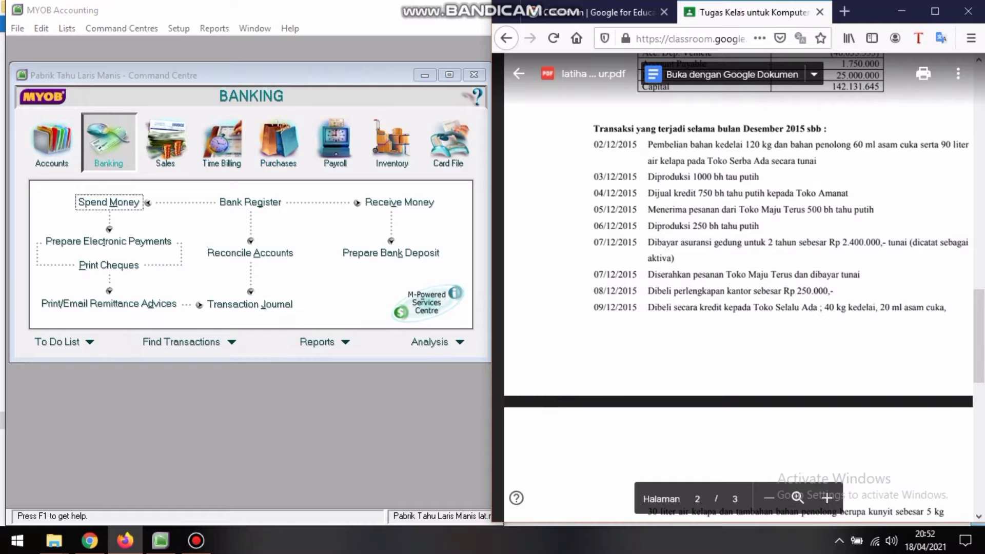
{"action": "left_click", "coordinate": [103, 161]}
{"action": "key", "text": "Return"}
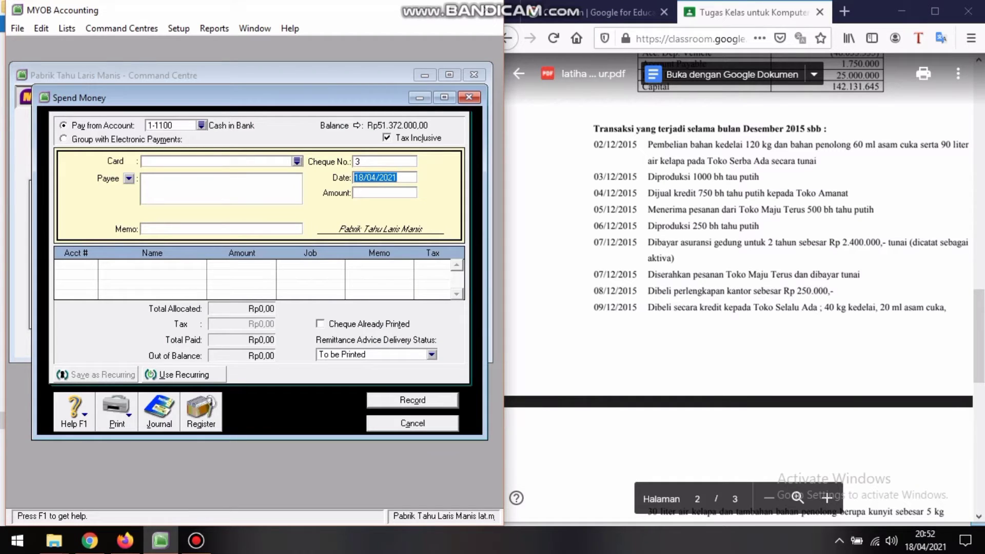
{"action": "left_click", "coordinate": [202, 125]}
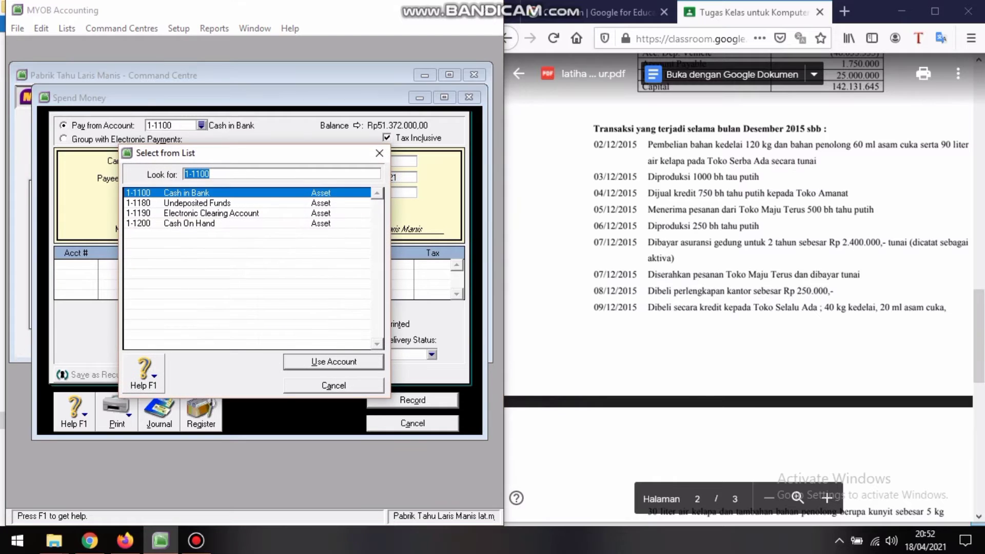
{"action": "left_click", "coordinate": [186, 193]}
{"action": "key", "text": "Return"}
{"action": "scroll", "coordinate": [739, 257], "scroll_direction": "up", "scroll_amount": 10}
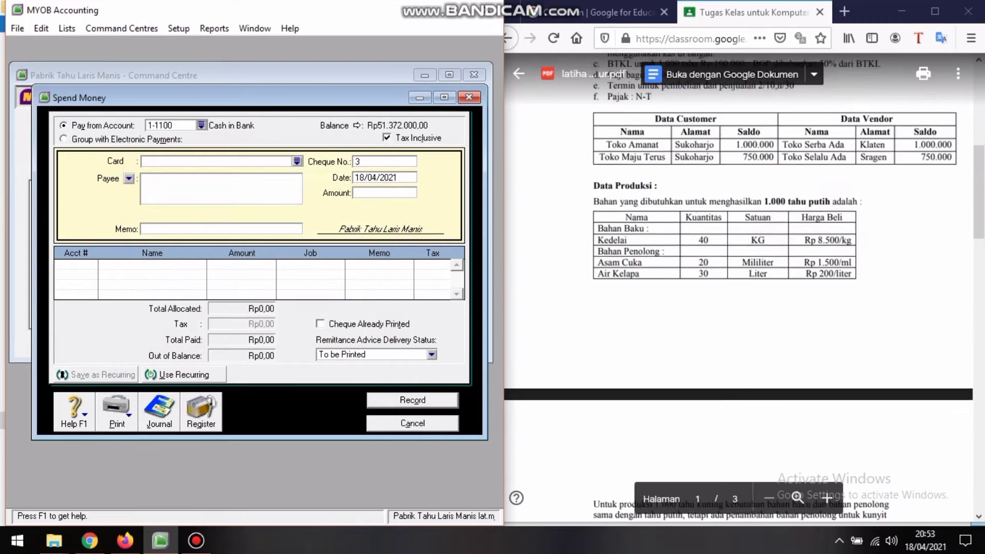
{"action": "scroll", "coordinate": [739, 257], "scroll_direction": "up", "scroll_amount": 5}
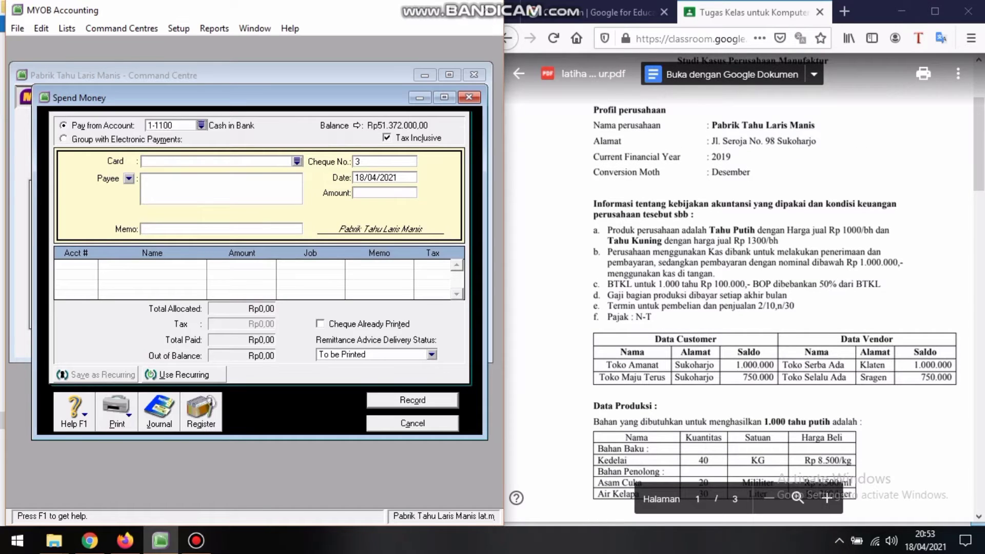
{"action": "left_click_drag", "start_coordinate": [609, 252], "coordinate": [716, 274]}
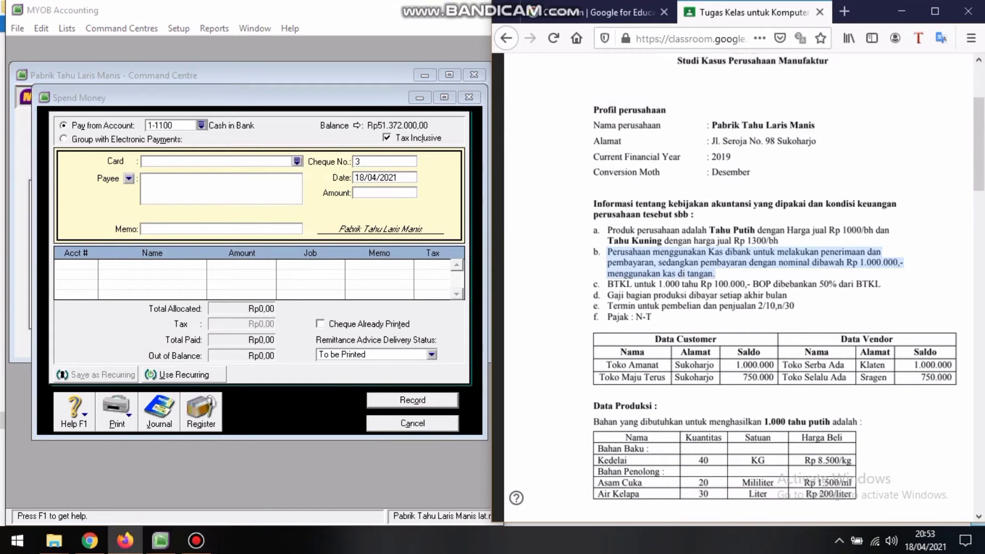
{"action": "left_click", "coordinate": [718, 275]}
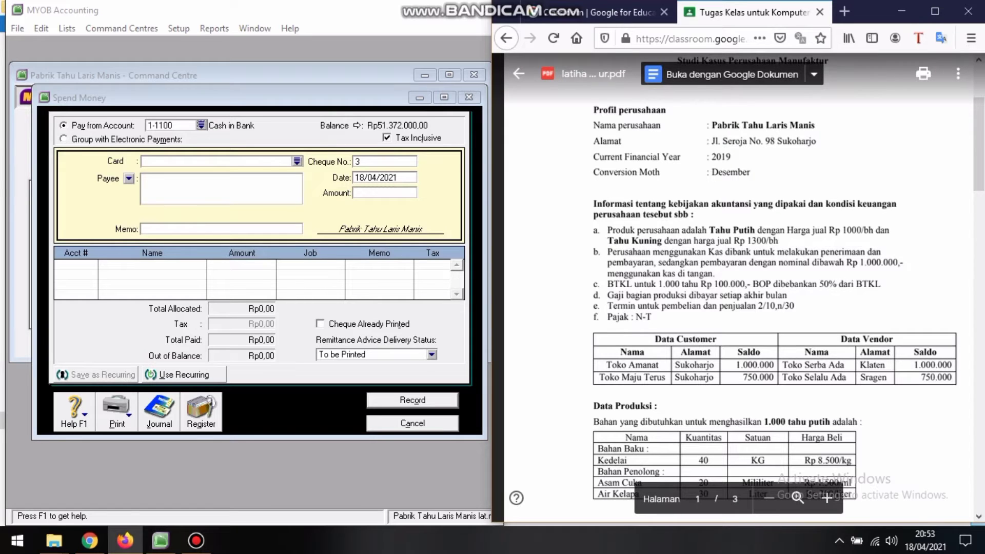
Turn off Tax Inclusive and enter the payment with date 07/12/2019 and amount 2400000.
{"action": "left_click", "coordinate": [387, 138]}
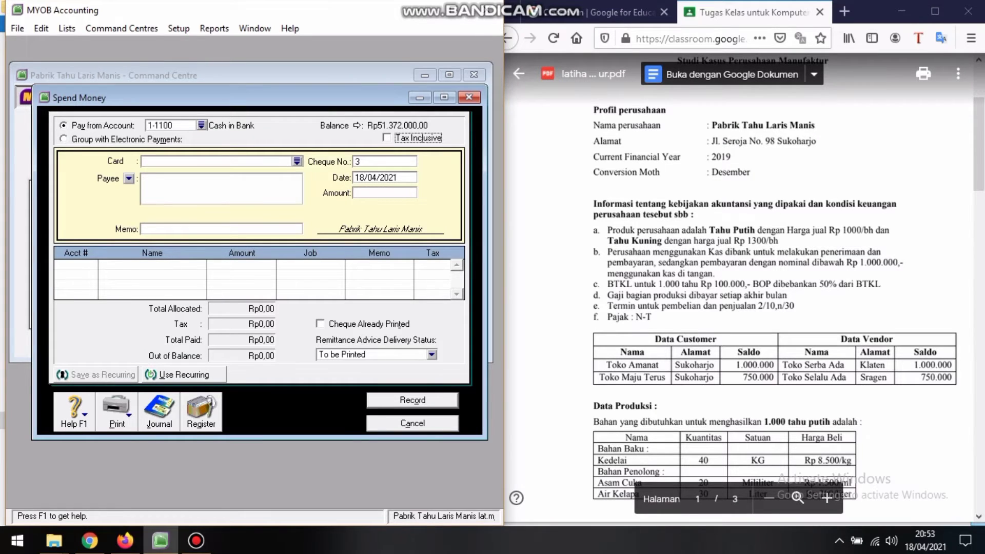
{"action": "left_click", "coordinate": [385, 177]}
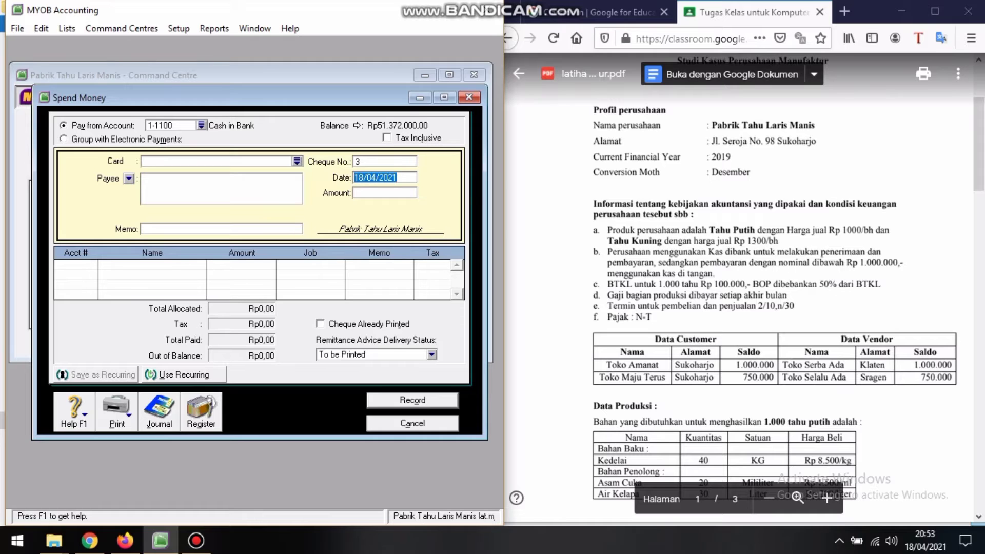
{"action": "scroll", "coordinate": [739, 308], "scroll_direction": "down", "scroll_amount": 10}
{"action": "scroll", "coordinate": [739, 288], "scroll_direction": "down", "scroll_amount": 5}
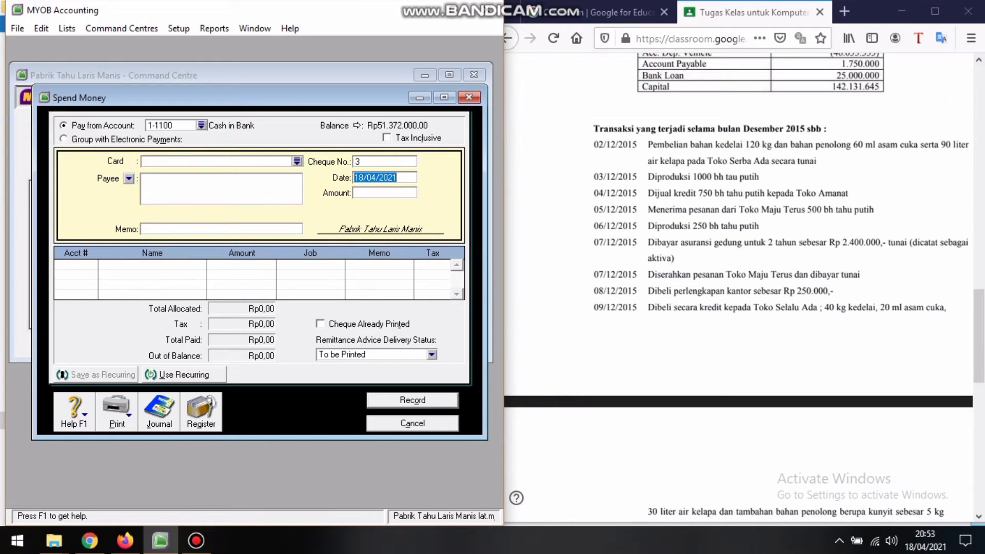
{"action": "type", "text": "07/12/2019"}
{"action": "key", "text": "Tab"}
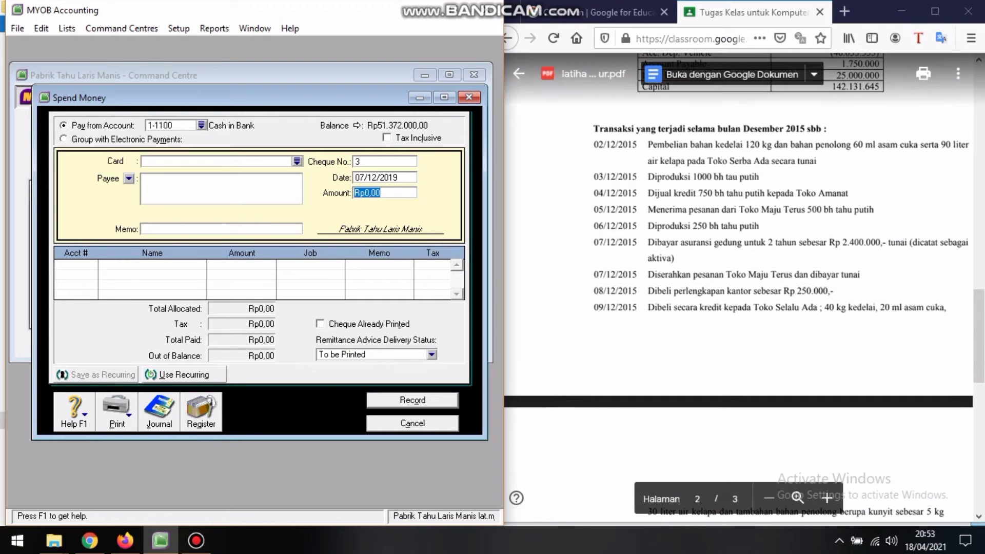
{"action": "type", "text": "2400000"}
{"action": "key", "text": "Tab"}
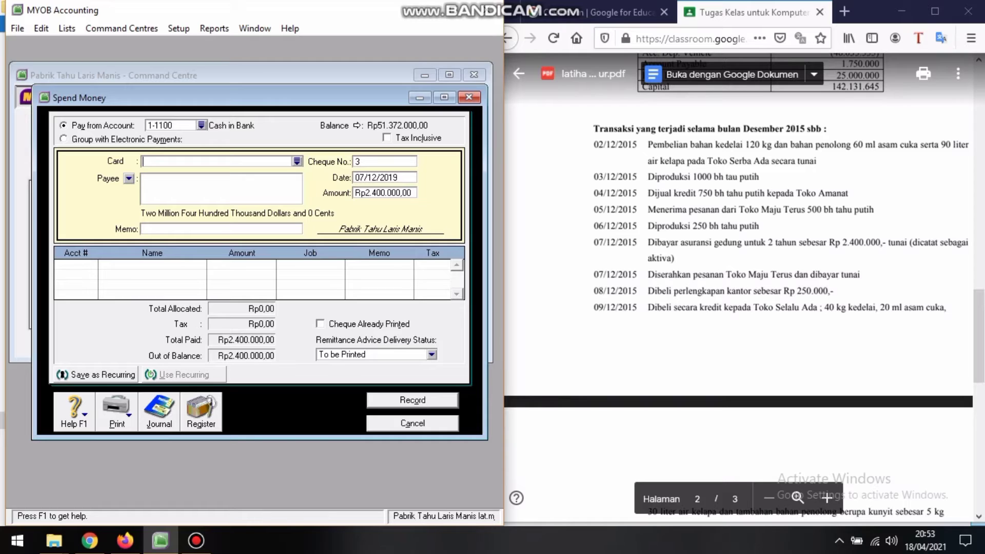
Enter the memo "MEMBAYAR ASURANSI 2TH" and allocate the payment to account 1-1900 Prepaid Insurance.
{"action": "left_click", "coordinate": [205, 230]}
{"action": "type", "text": "m"}
{"action": "key", "text": "BackSpace"}
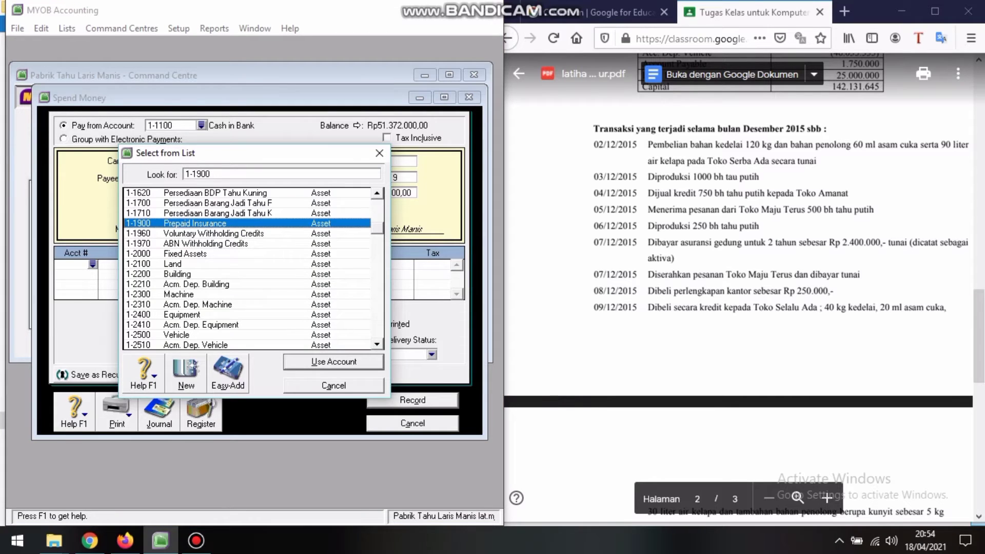
{"action": "key", "text": "Return"}
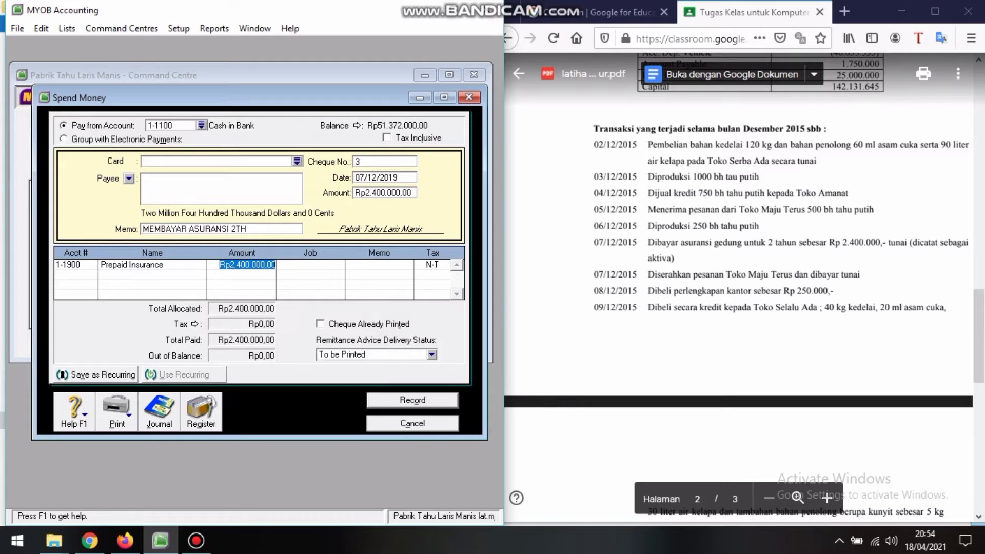
Record the building insurance payment, mark the 07/12 Toko Maju Terus delivery in the exercise and close Spend Money.
{"action": "left_click", "coordinate": [412, 401]}
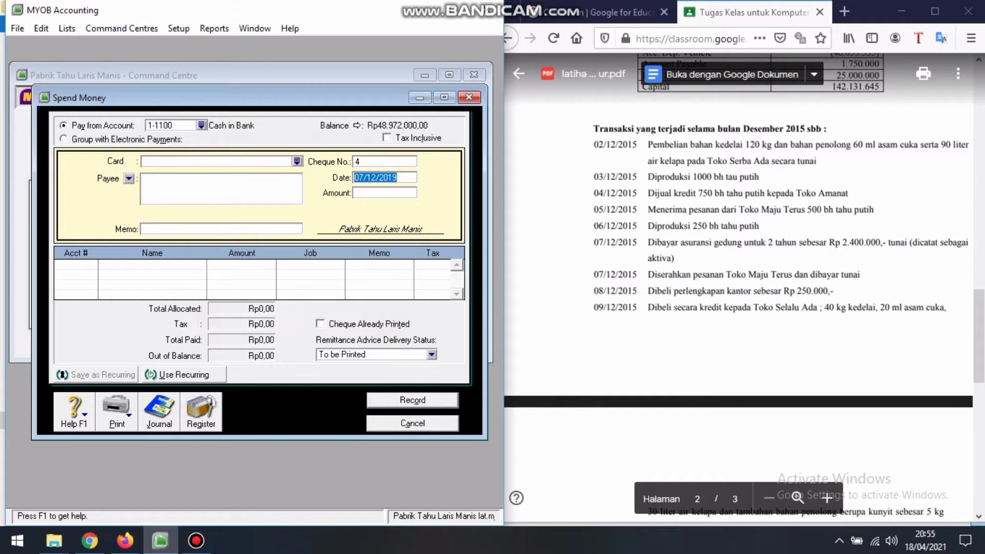
{"action": "scroll", "coordinate": [739, 287], "scroll_direction": "down", "scroll_amount": 3}
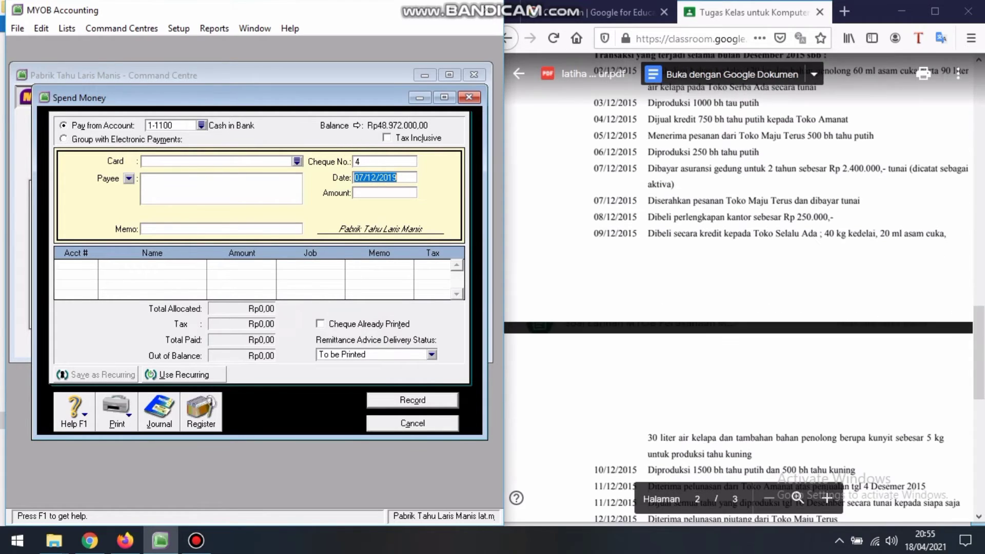
{"action": "left_click_drag", "start_coordinate": [648, 201], "coordinate": [860, 201]}
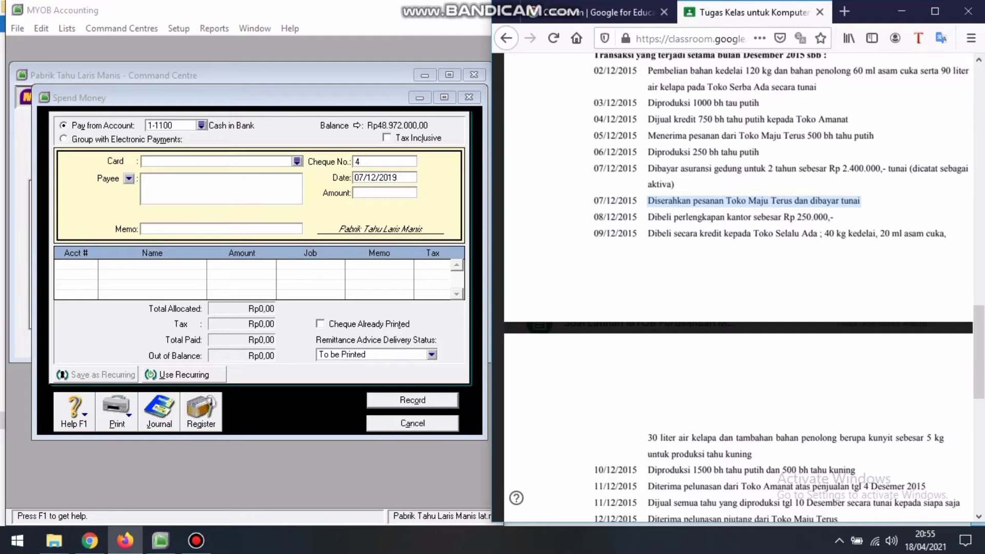
{"action": "left_click", "coordinate": [469, 98]}
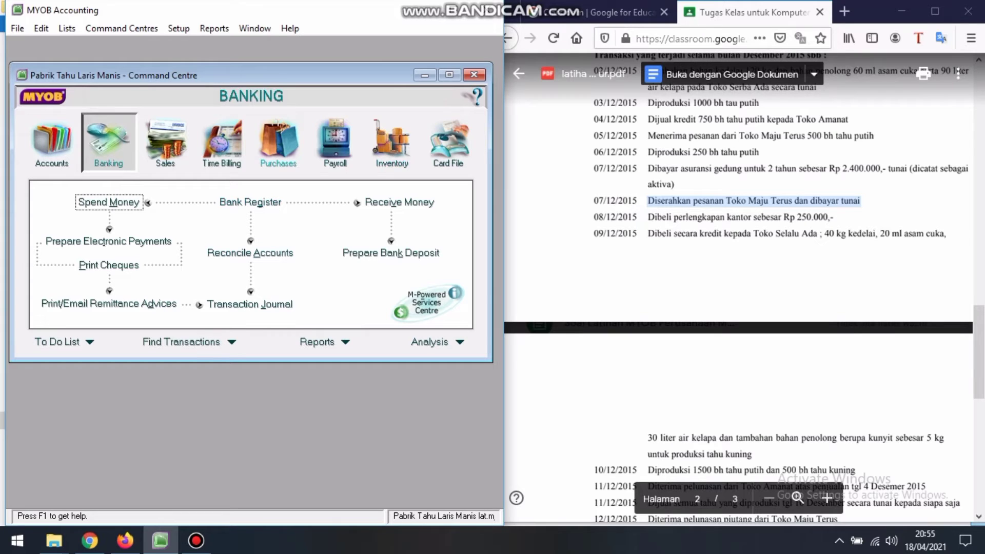
Open the Orders view of the Sales To Do List to find the pending Toko Maju Terus order.
{"action": "left_click", "coordinate": [166, 147]}
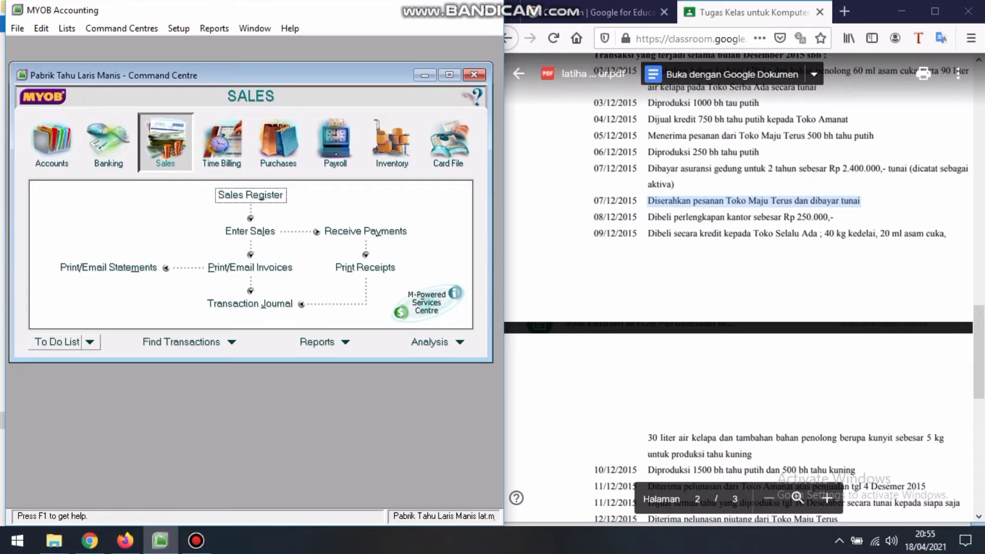
{"action": "left_click", "coordinate": [57, 341]}
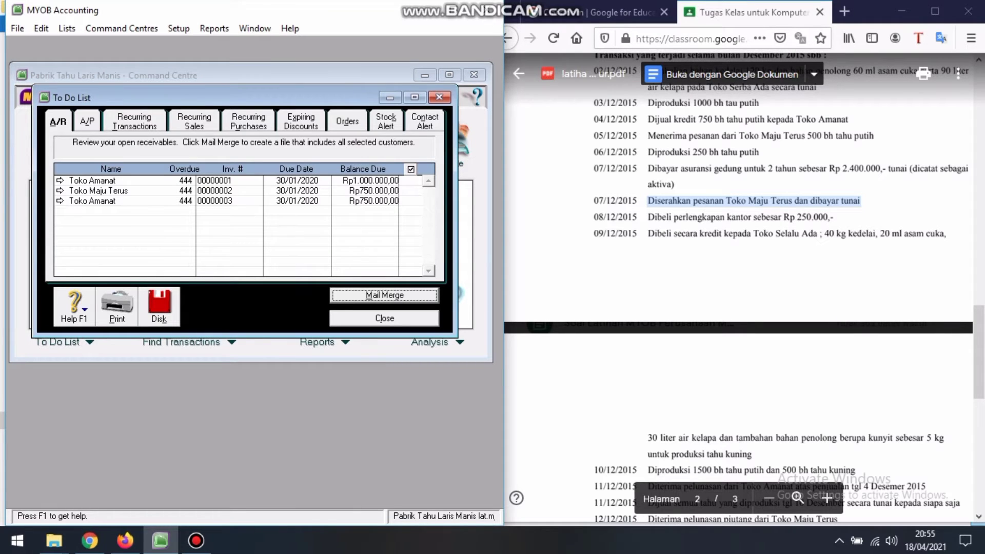
{"action": "left_click", "coordinate": [439, 97]}
{"action": "left_click", "coordinate": [89, 342]}
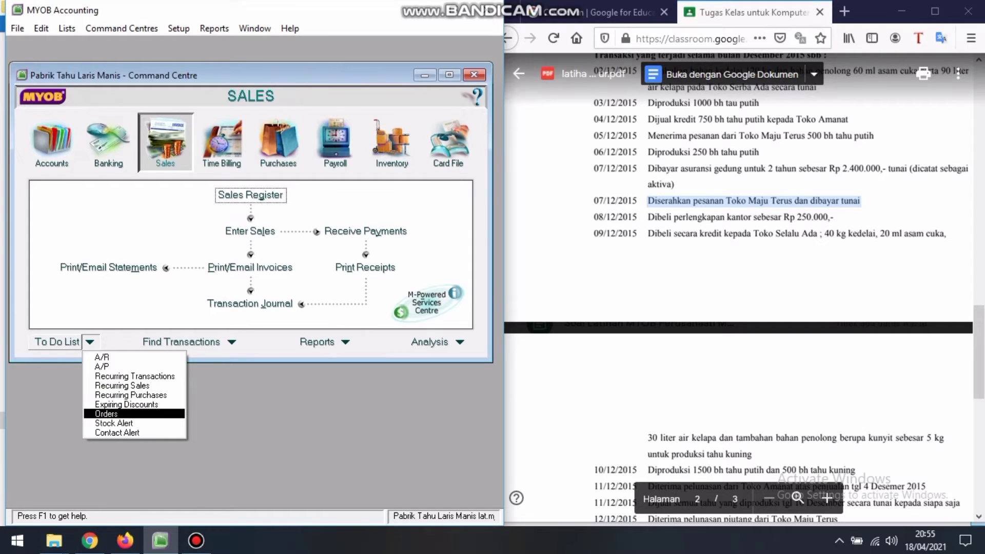
{"action": "key", "text": "Return"}
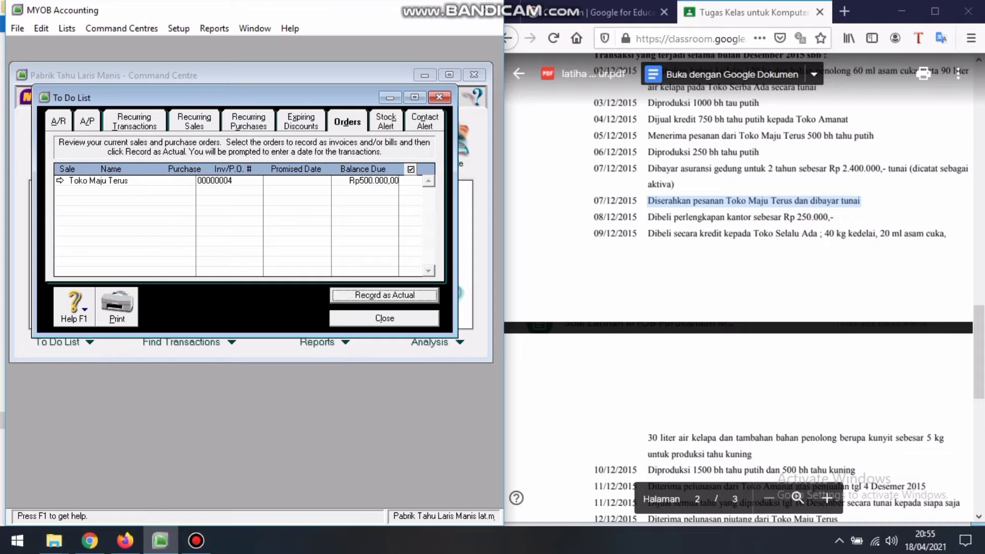
Record the Toko Maju Terus order as an actual sale dated 07/12/2019 and close the To Do List.
{"action": "left_click", "coordinate": [411, 181]}
{"action": "left_click", "coordinate": [385, 295]}
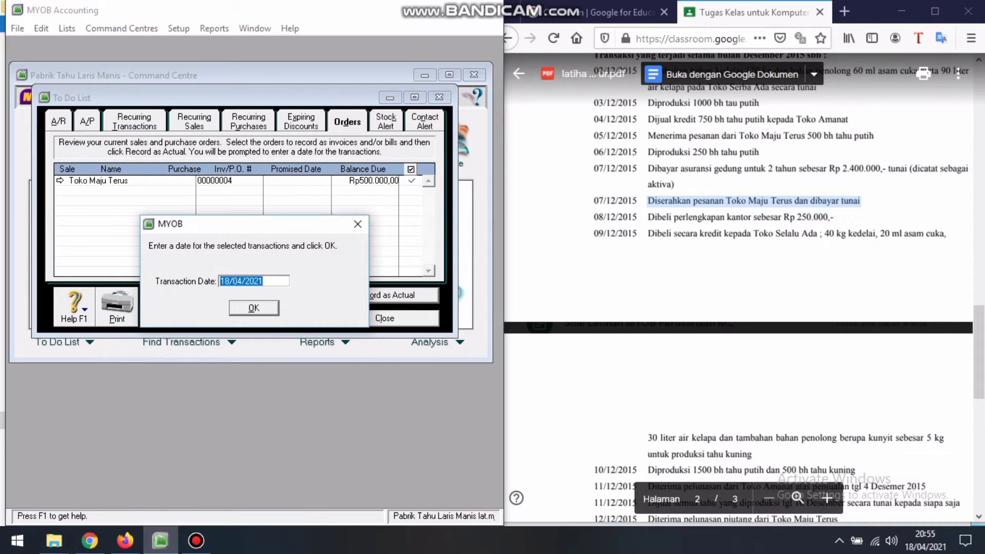
{"action": "type", "text": "07/12/2019"}
{"action": "key", "text": "Return"}
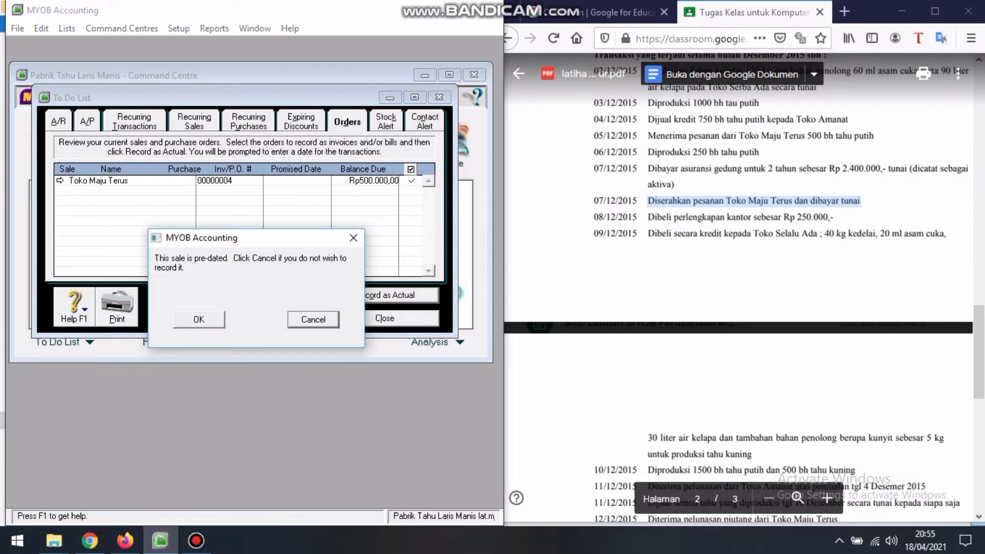
{"action": "key", "text": "Return"}
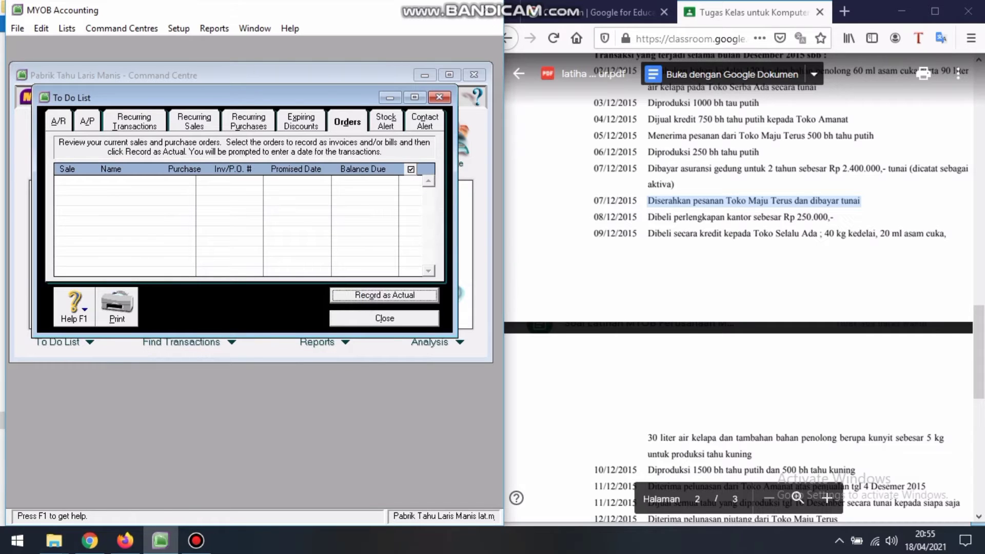
{"action": "left_click", "coordinate": [440, 97]}
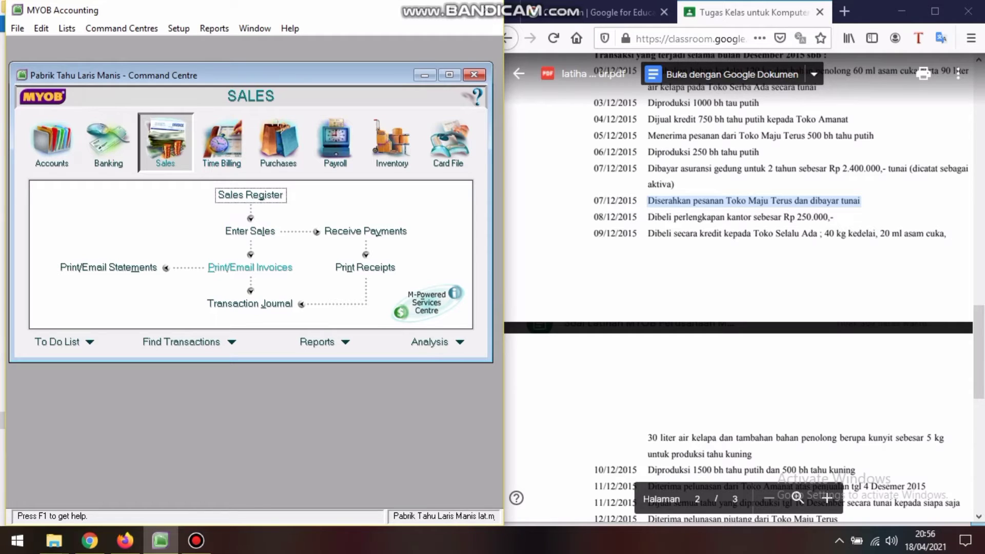
Start a Receive Payments entry into 1-1100 Cash in Bank for the customer Toko Maju Terus.
{"action": "left_click", "coordinate": [366, 231]}
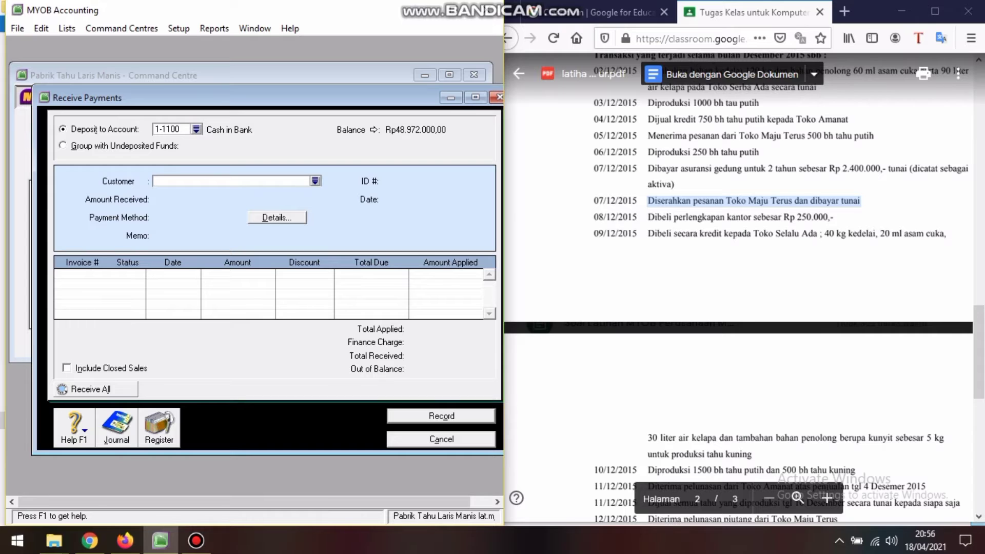
{"action": "left_click", "coordinate": [315, 181]}
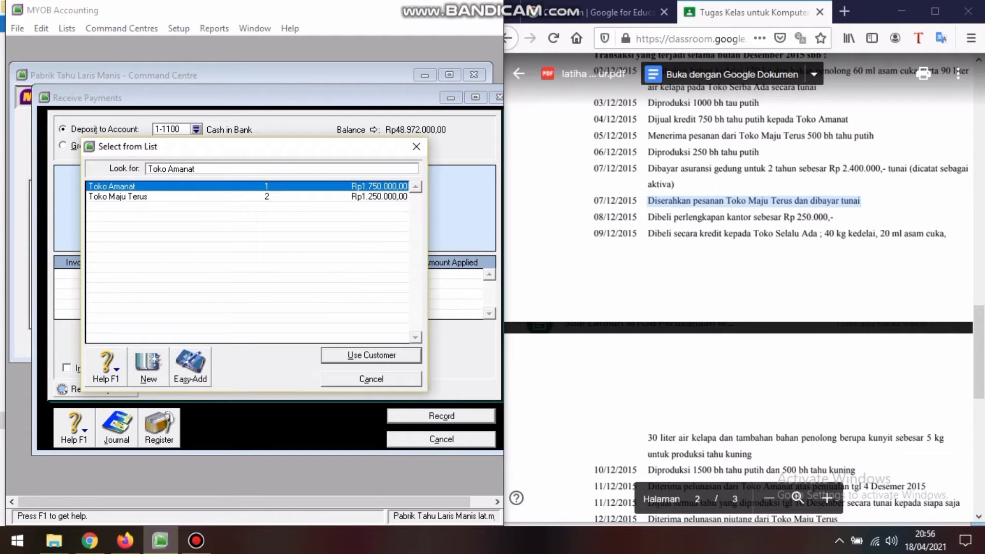
{"action": "left_click", "coordinate": [118, 197]}
{"action": "left_click", "coordinate": [371, 355]}
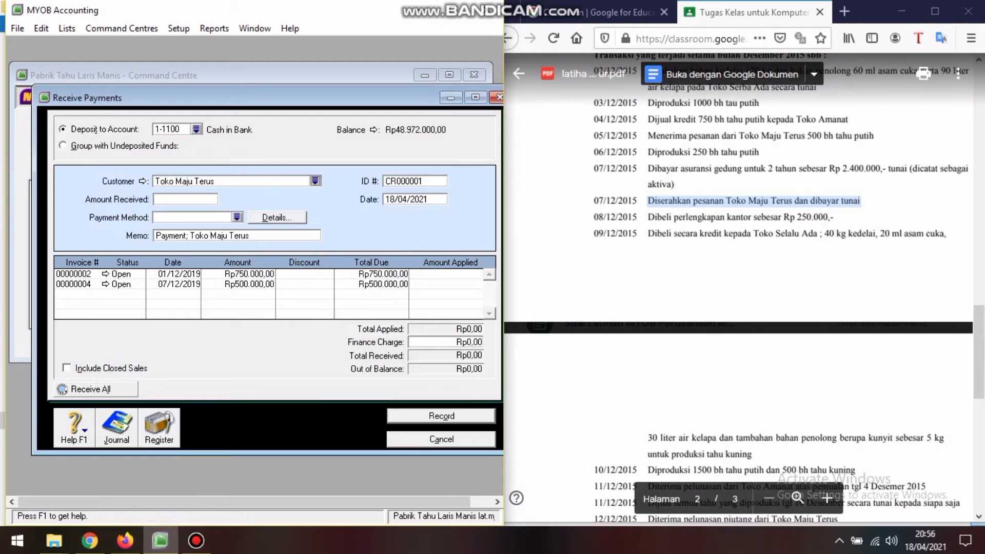
Enter 500000 received on 07/12/2019, apply it to the invoice of that date, record the payment and close Receive Payments.
{"action": "left_click", "coordinate": [469, 284]}
{"action": "left_click", "coordinate": [185, 199]}
{"action": "type", "text": "500000"}
{"action": "key", "text": "Tab"}
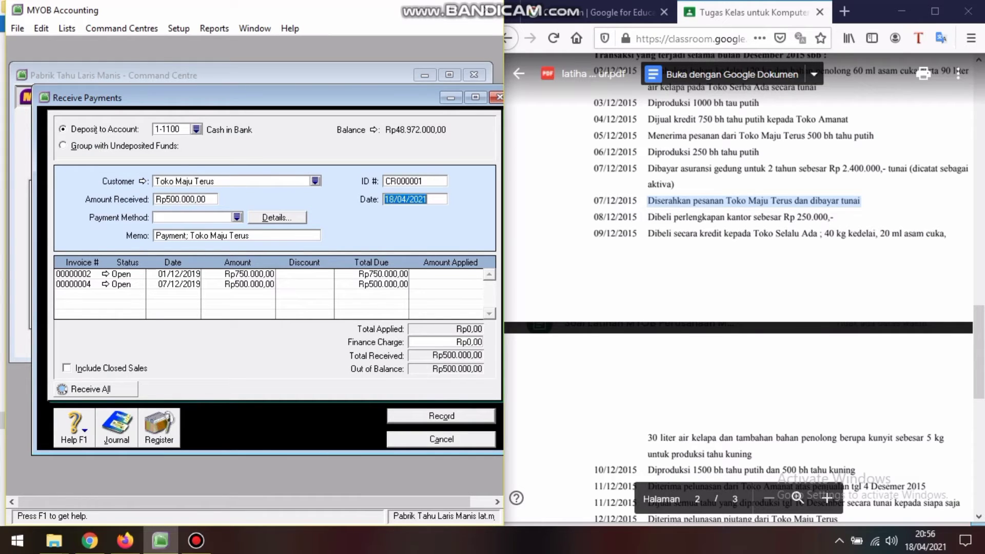
{"action": "type", "text": "07/12/2019"}
{"action": "key", "text": "Tab"}
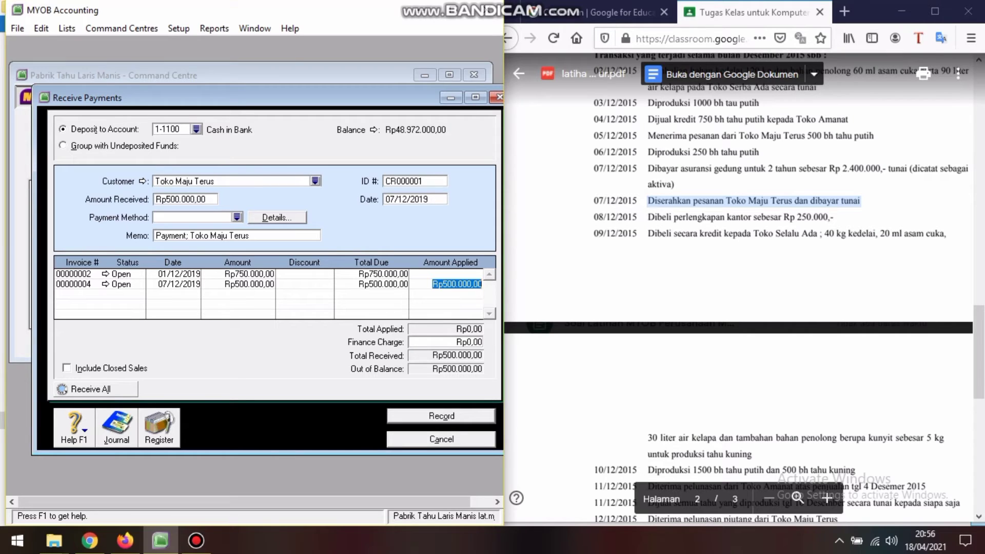
{"action": "key", "text": "Return"}
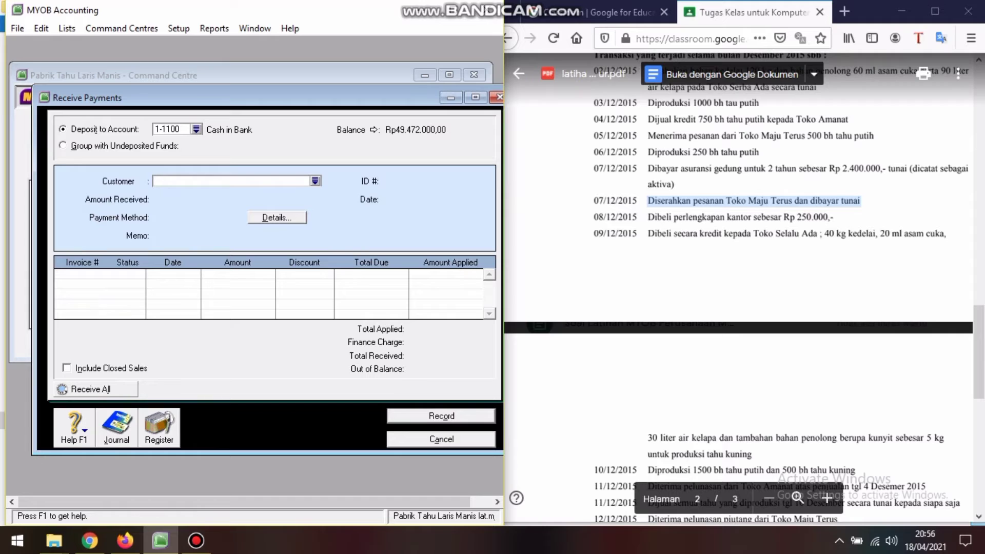
{"action": "left_click_drag", "start_coordinate": [288, 98], "coordinate": [244, 99]}
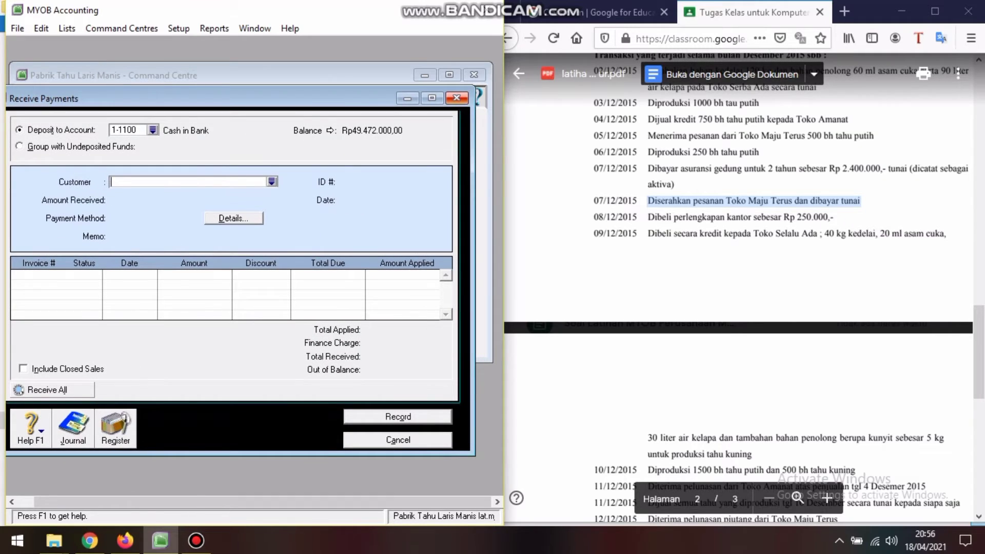
{"action": "left_click", "coordinate": [456, 97]}
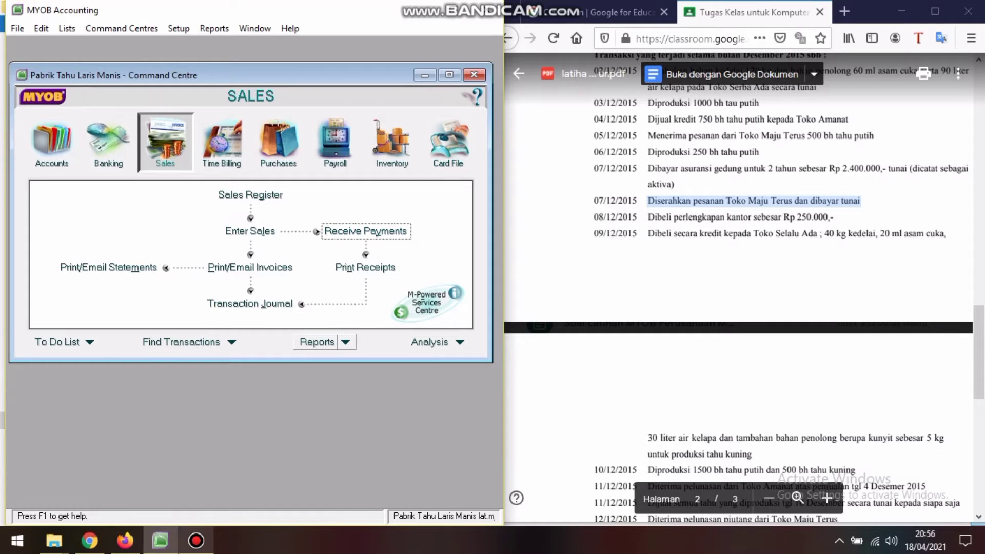
{"action": "mouse_move", "coordinate": [196, 540]}
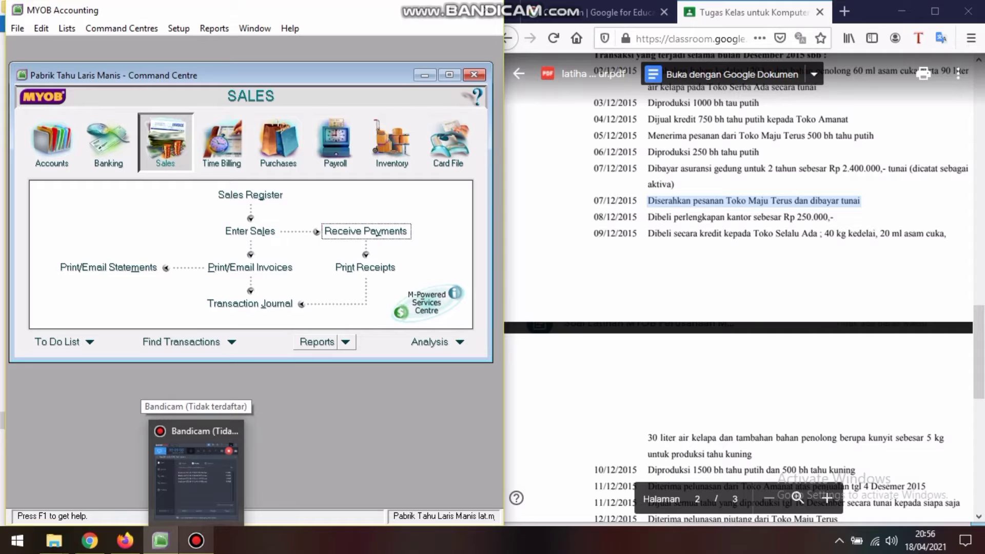
{"action": "left_click", "coordinate": [196, 541]}
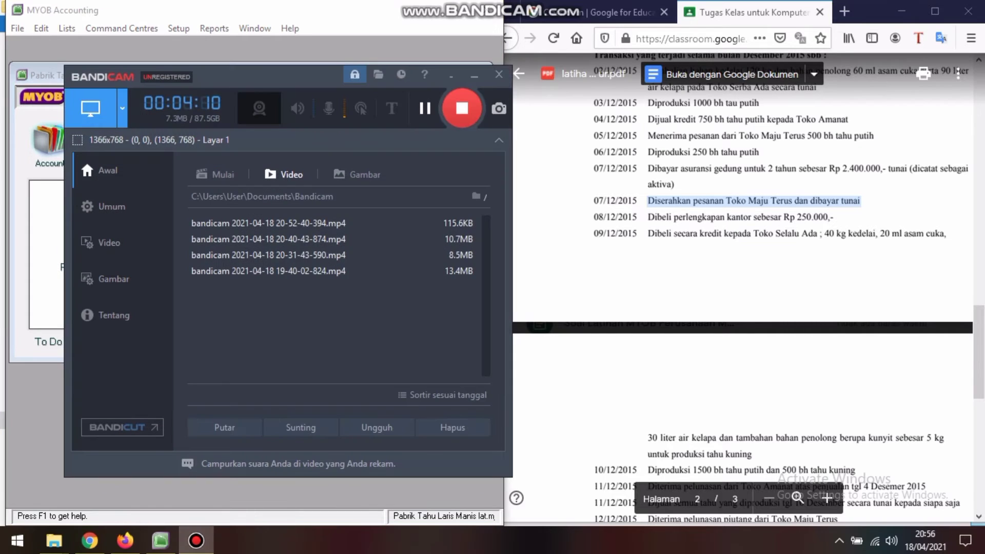
{"action": "left_click", "coordinate": [425, 108]}
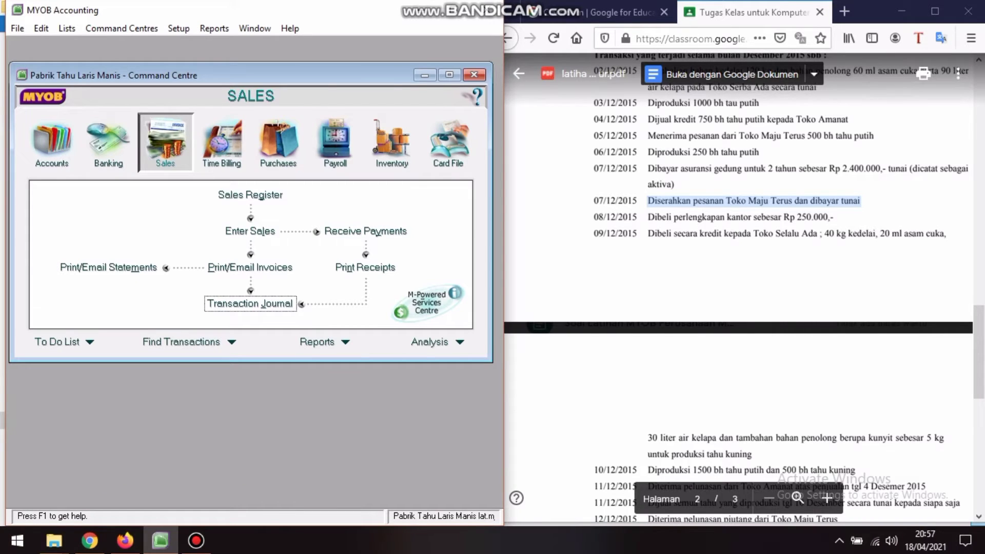
Mark the 08/12 office supplies purchase in the exercise and start a Spend Money payment from 1-1200 Cash On Hand.
{"action": "key", "text": "alt+Tab"}
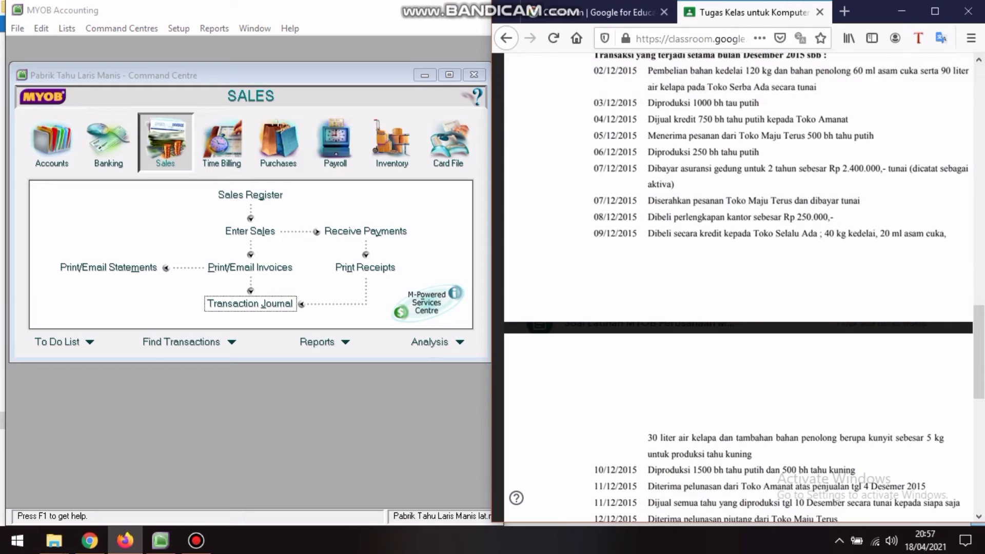
{"action": "left_click_drag", "start_coordinate": [835, 218], "coordinate": [648, 218]}
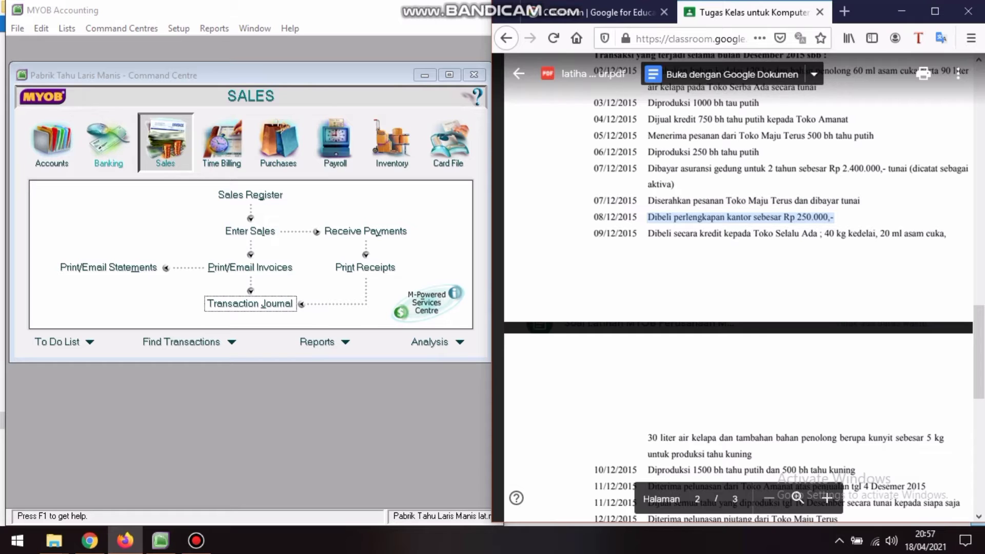
{"action": "left_click", "coordinate": [108, 144]}
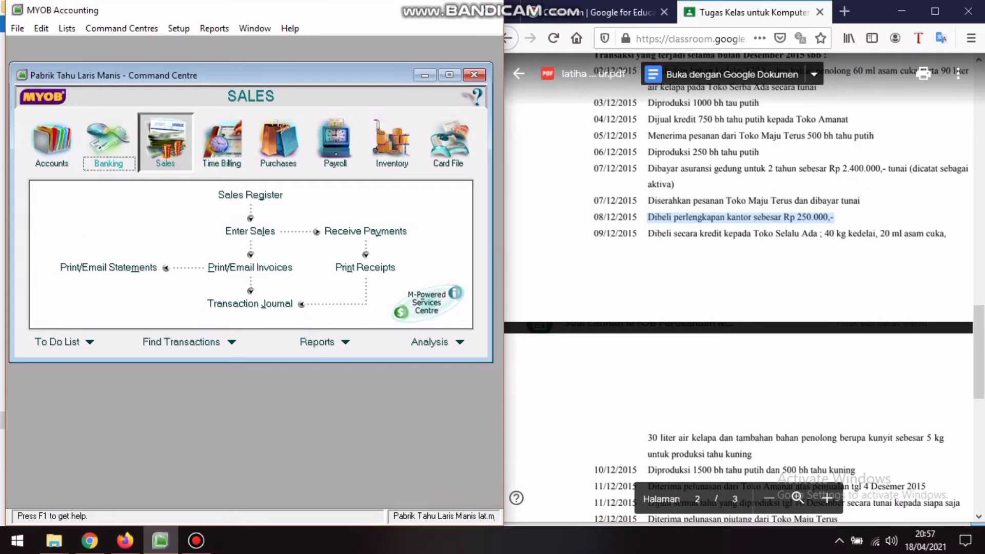
{"action": "left_click", "coordinate": [108, 144]}
{"action": "left_click", "coordinate": [109, 202]}
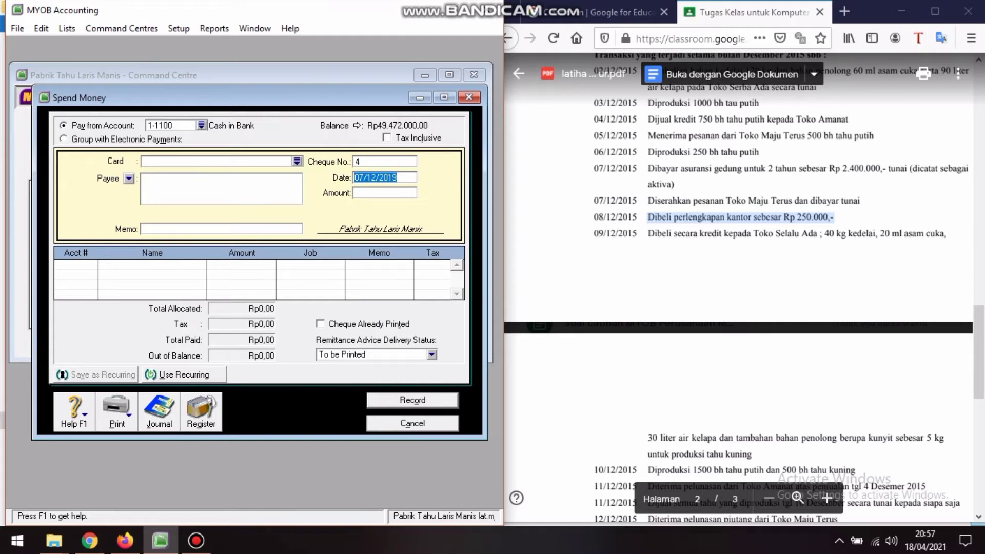
{"action": "left_click", "coordinate": [202, 125]}
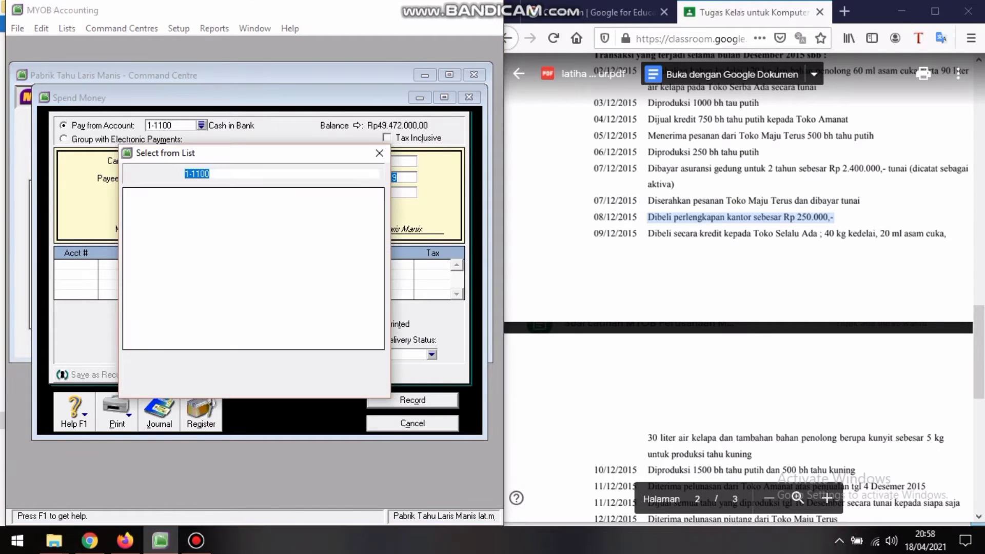
{"action": "type", "text": "1-1200"}
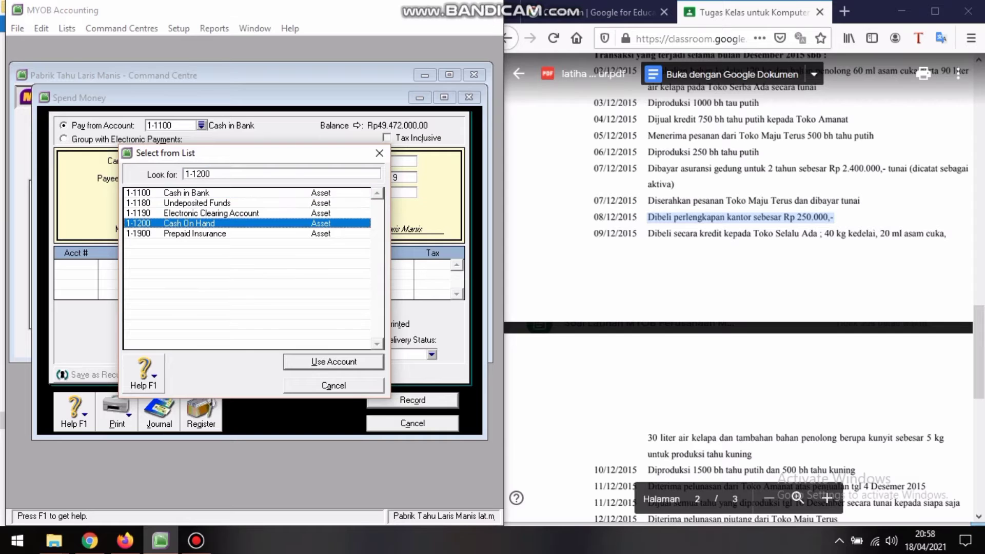
{"action": "key", "text": "Return"}
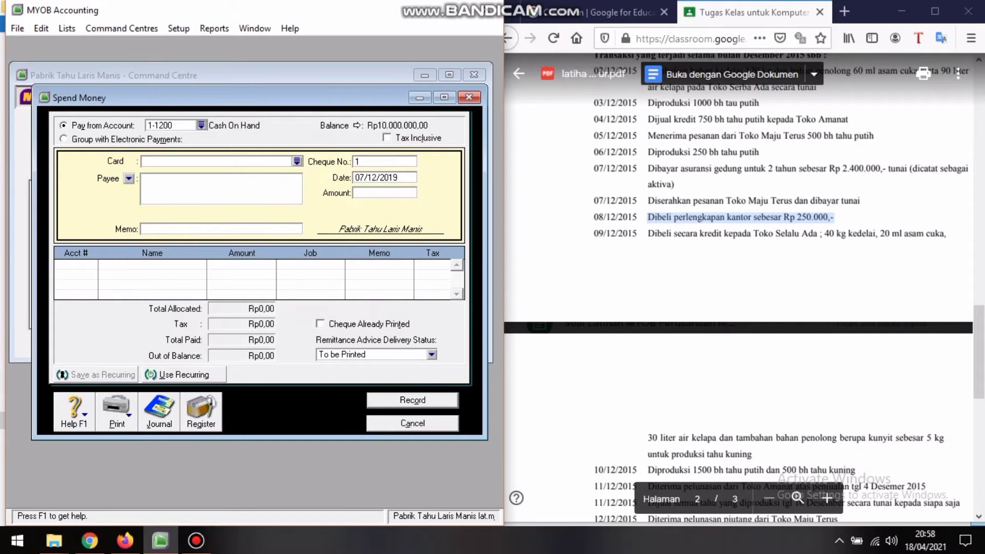
Set the payment's date to 08/12/2019 and its amount to 250000.
{"action": "left_click", "coordinate": [364, 177]}
{"action": "left_click", "coordinate": [364, 178]}
{"action": "key", "text": "BackSpace"}
{"action": "type", "text": "8"}
{"action": "key", "text": "Tab"}
{"action": "type", "text": "250000"}
{"action": "key", "text": "Tab"}
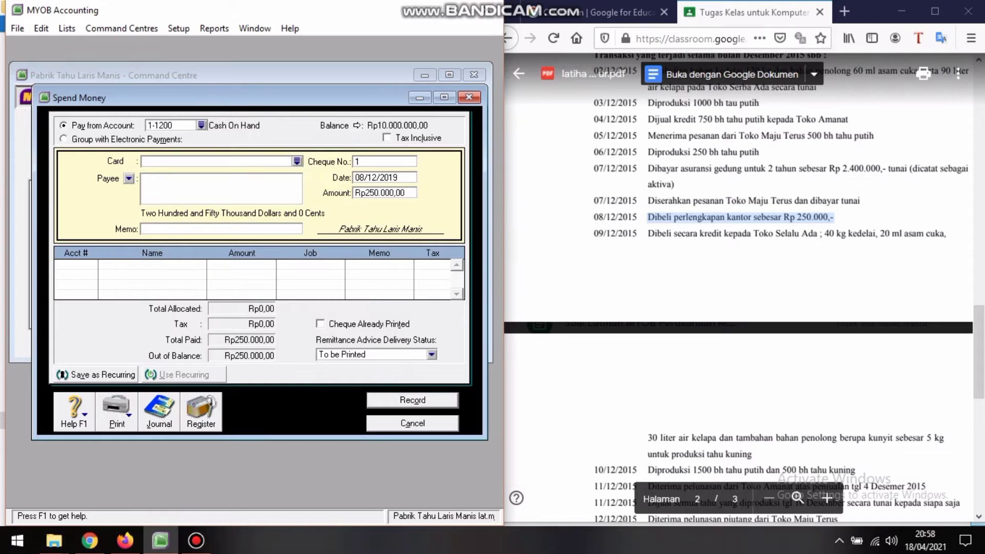
Enter the payment memo "MEMBELI PERLENGKAPAN KANTOR".
{"action": "type", "text": "MEMBELI PERLENGKAPAN KO"}
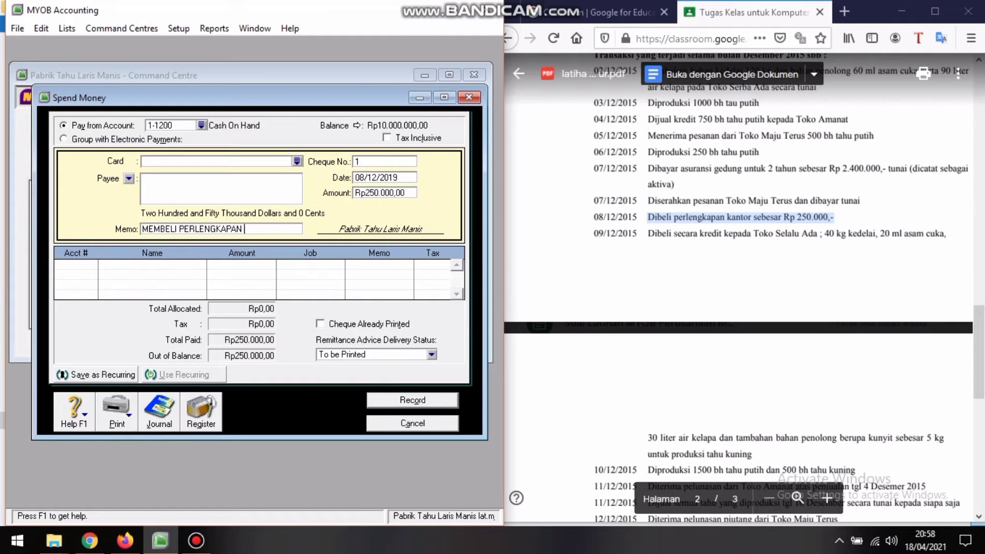
{"action": "key", "text": "BackSpace"}
{"action": "type", "text": "ANOR"}
{"action": "key", "text": "BackSpace"}
{"action": "key", "text": "BackSpace"}
{"action": "type", "text": "TOR"}
{"action": "key", "text": "Tab"}
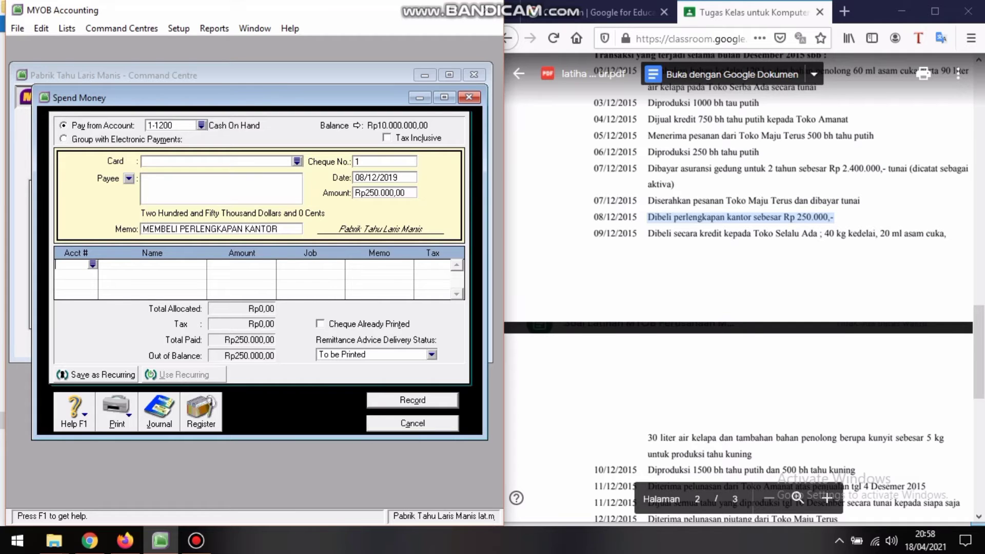
Allocate the 250000 office supplies payment to account 1-1400 Supplies, record it and close Spend Money.
{"action": "type", "text": "6"}
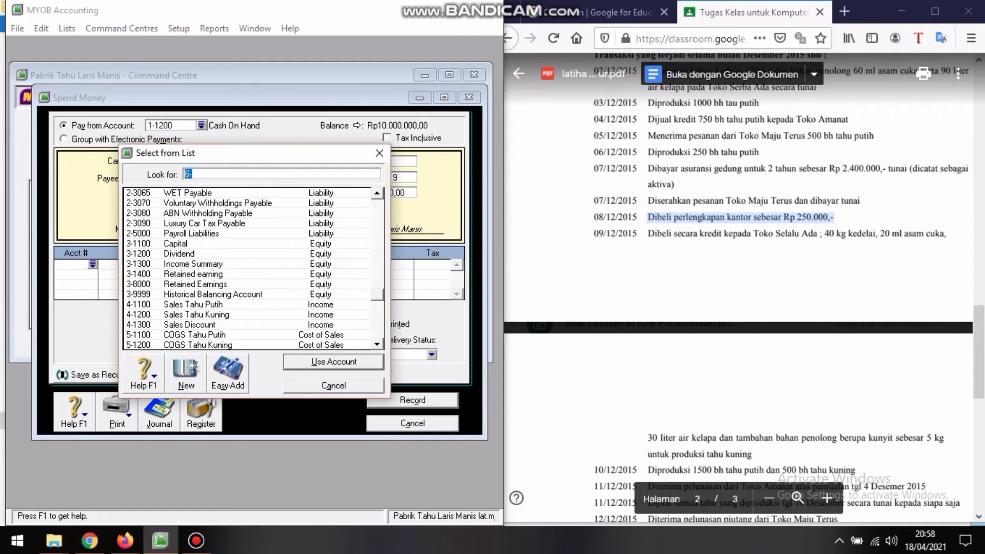
{"action": "scroll", "coordinate": [248, 269], "scroll_direction": "up", "scroll_amount": 12}
{"action": "left_click", "coordinate": [185, 243]}
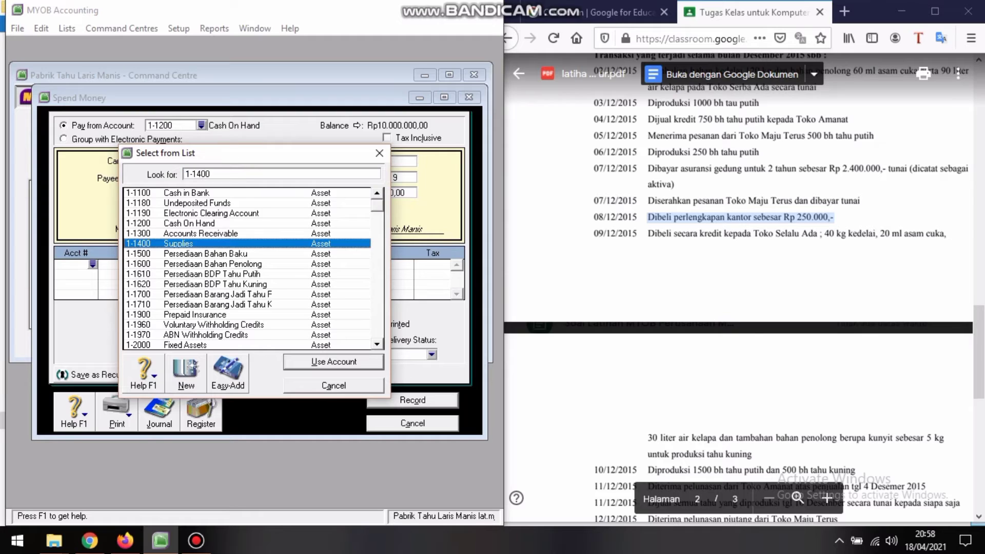
{"action": "key", "text": "Return"}
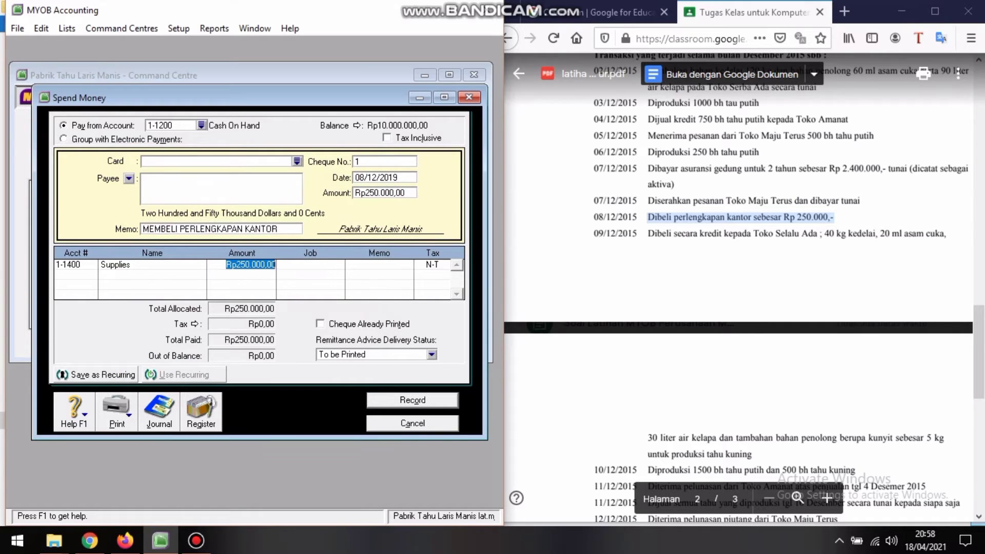
{"action": "key", "text": "Return"}
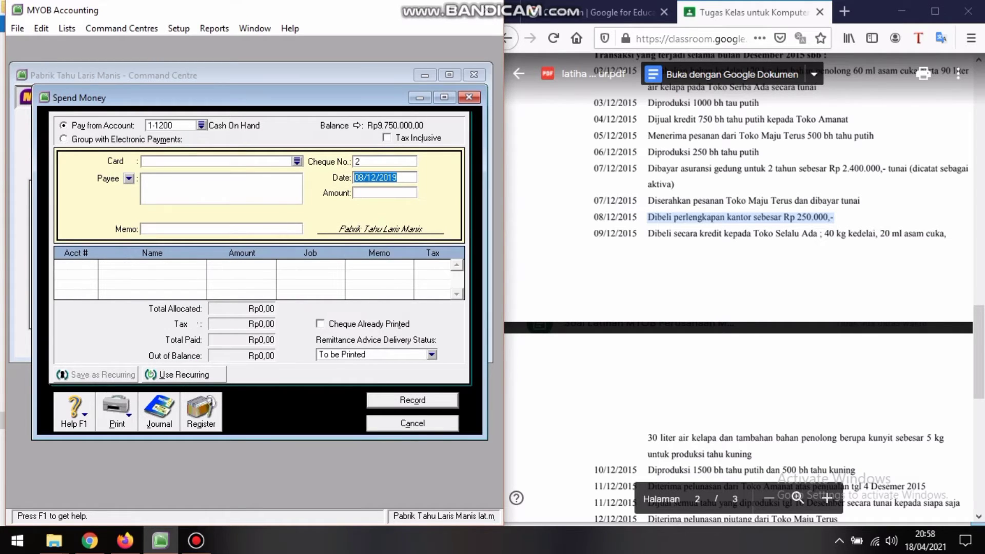
{"action": "left_click", "coordinate": [469, 97]}
Mark the 09/12 credit purchase in the exercise and start a new purchase bill for supplier Toko Selalu Ada.
{"action": "scroll", "coordinate": [739, 288], "scroll_direction": "down", "scroll_amount": 3}
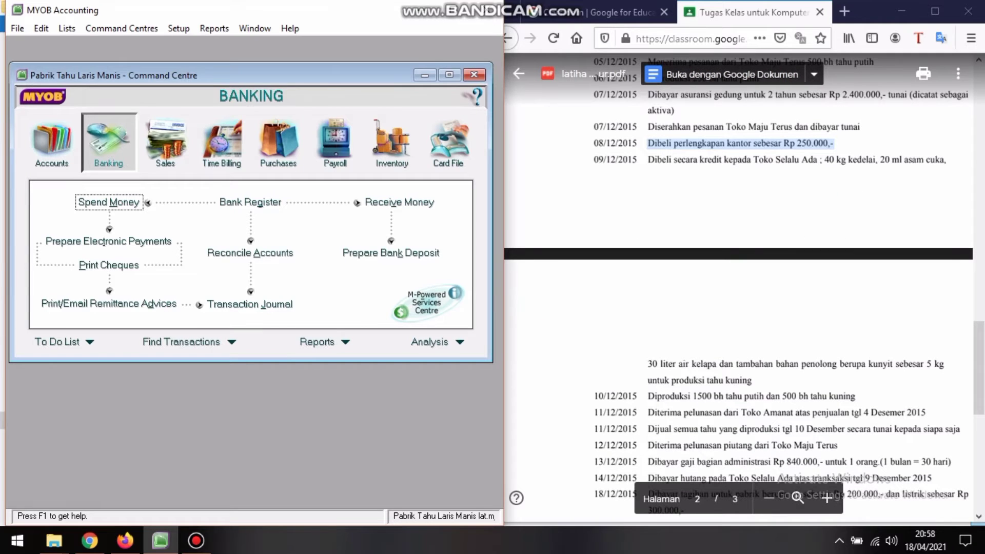
{"action": "left_click_drag", "start_coordinate": [648, 159], "coordinate": [947, 160]}
{"action": "left_click", "coordinate": [798, 205]}
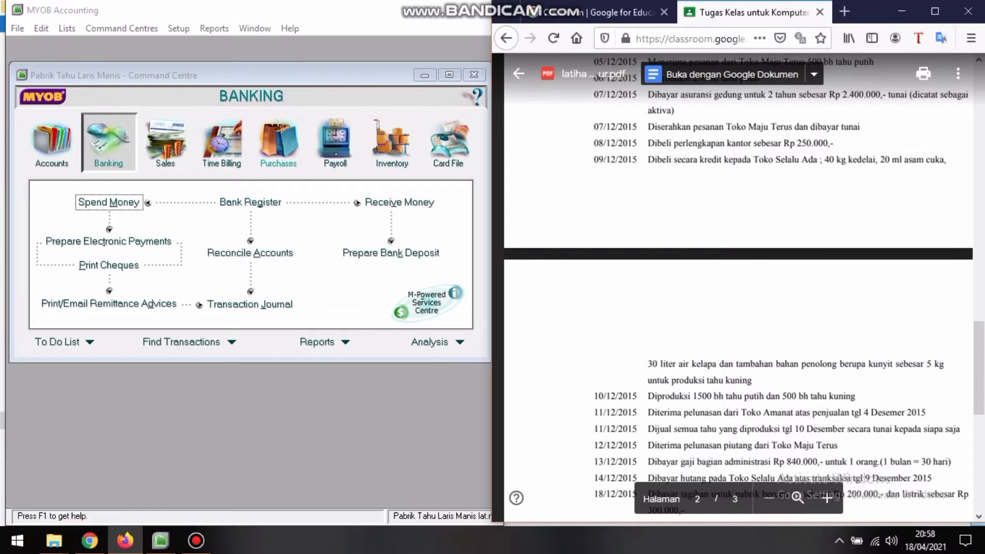
{"action": "left_click", "coordinate": [278, 146]}
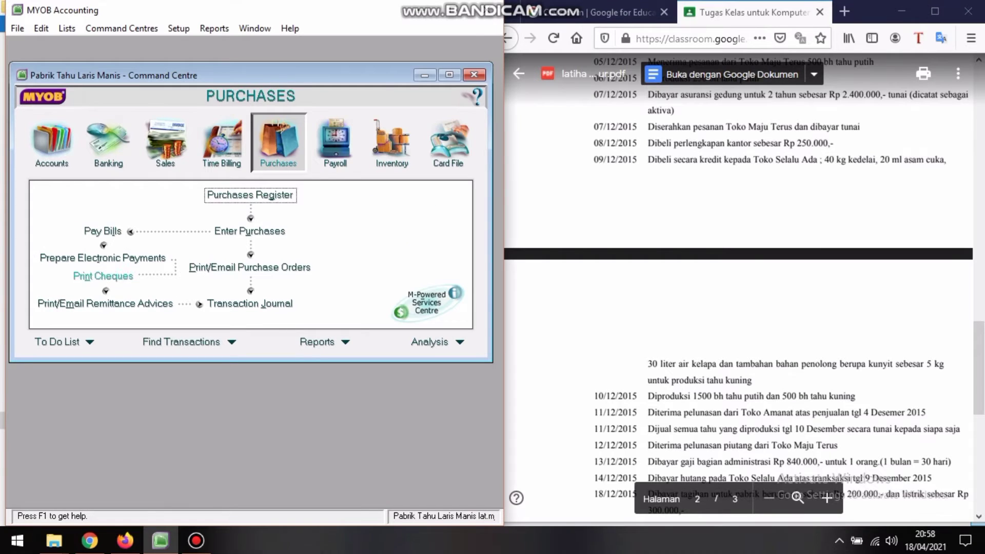
{"action": "left_click", "coordinate": [250, 231]}
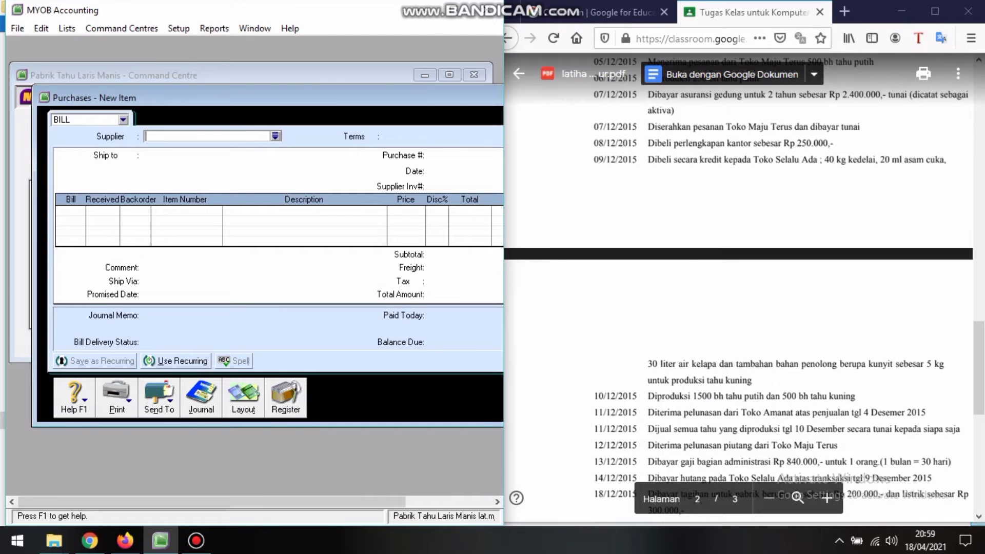
{"action": "left_click_drag", "start_coordinate": [776, 160], "coordinate": [818, 160]}
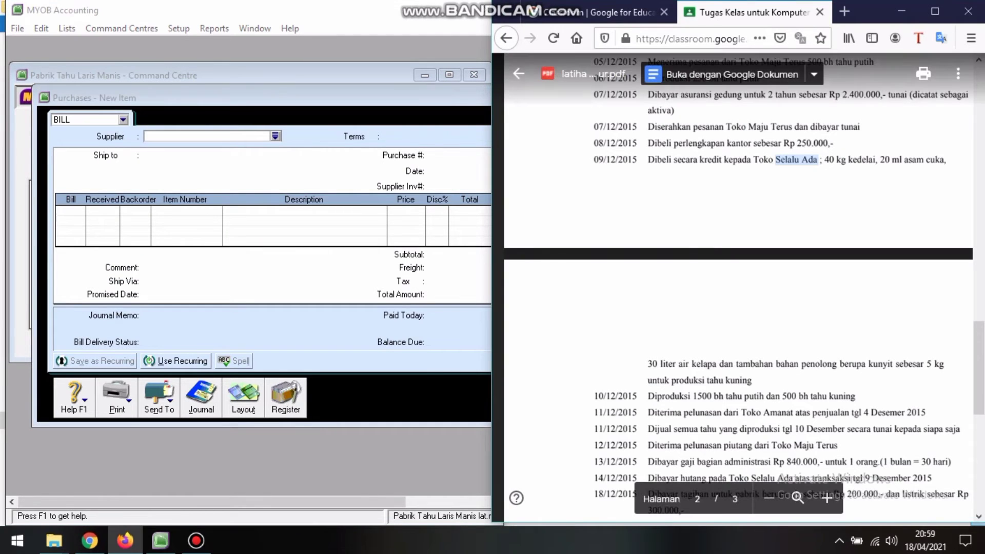
{"action": "left_click", "coordinate": [275, 136]}
{"action": "left_click", "coordinate": [118, 187]}
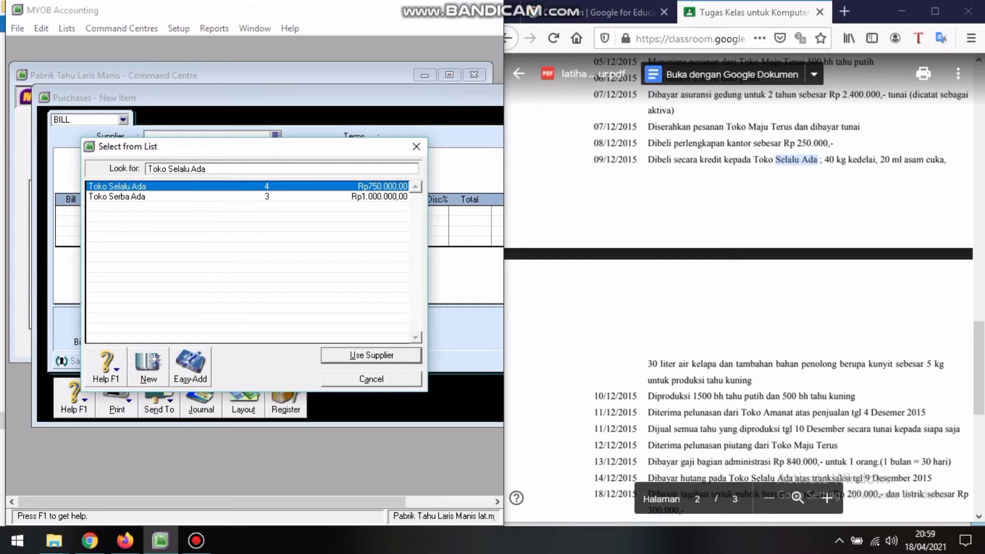
{"action": "key", "text": "Return"}
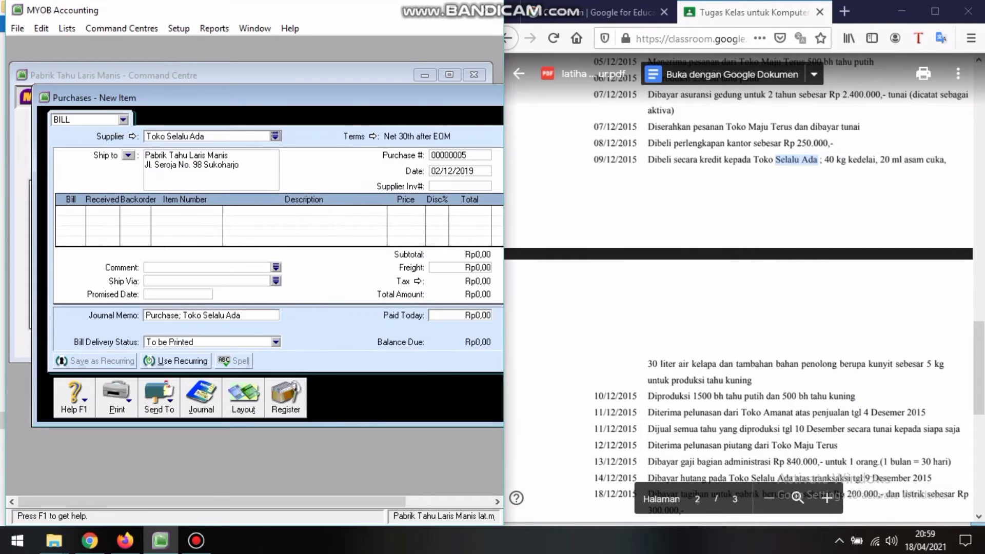
Set the Toko Selalu Ada bill's date to 09/12/2019.
{"action": "double_click", "coordinate": [452, 171]}
{"action": "type", "text": "09/12/2019"}
{"action": "key", "text": "Tab"}
{"action": "key", "text": "Tab"}
Enter the first bill line with quantity 40 of item BB1 (Kedelai).
{"action": "type", "text": "20"}
{"action": "key", "text": "BackSpace"}
{"action": "key", "text": "BackSpace"}
{"action": "type", "text": "40"}
{"action": "key", "text": "Tab"}
{"action": "type", "text": "BB"}
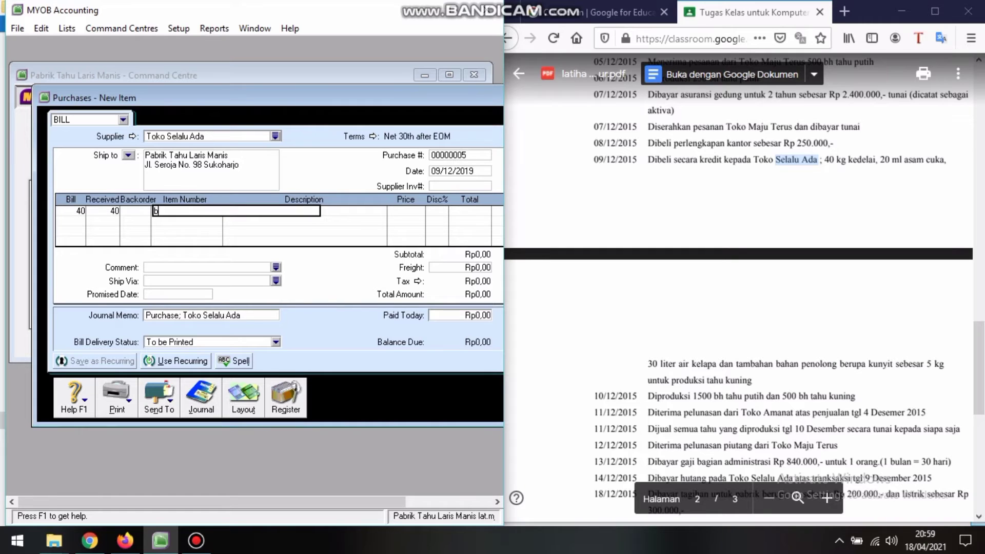
{"action": "key", "text": "Return"}
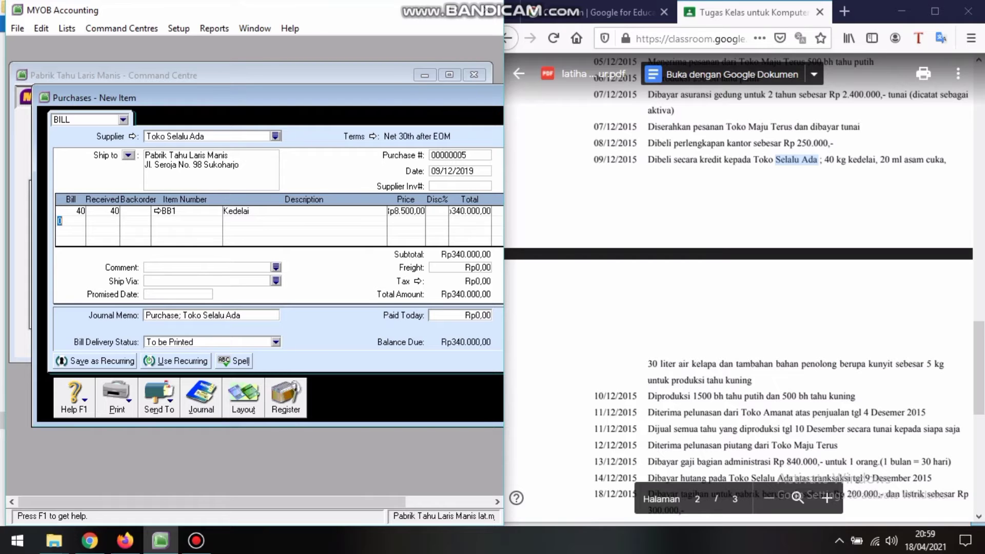
Check the materials list in the exercise and add a bill line with quantity 20 of item BP1 (Asam Cuka).
{"action": "scroll", "coordinate": [739, 287], "scroll_direction": "up", "scroll_amount": 10}
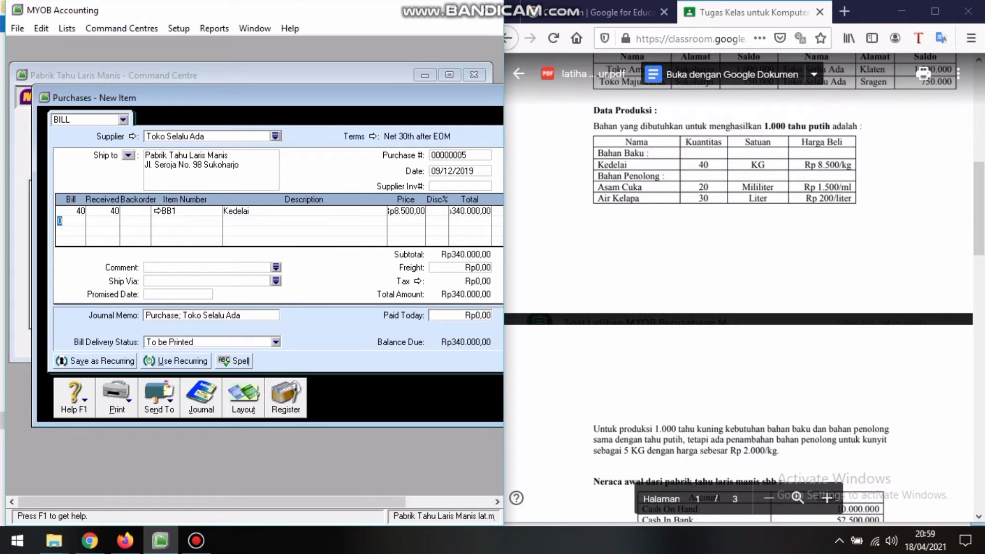
{"action": "type", "text": "20"}
{"action": "key", "text": "Tab"}
{"action": "key", "text": "Tab"}
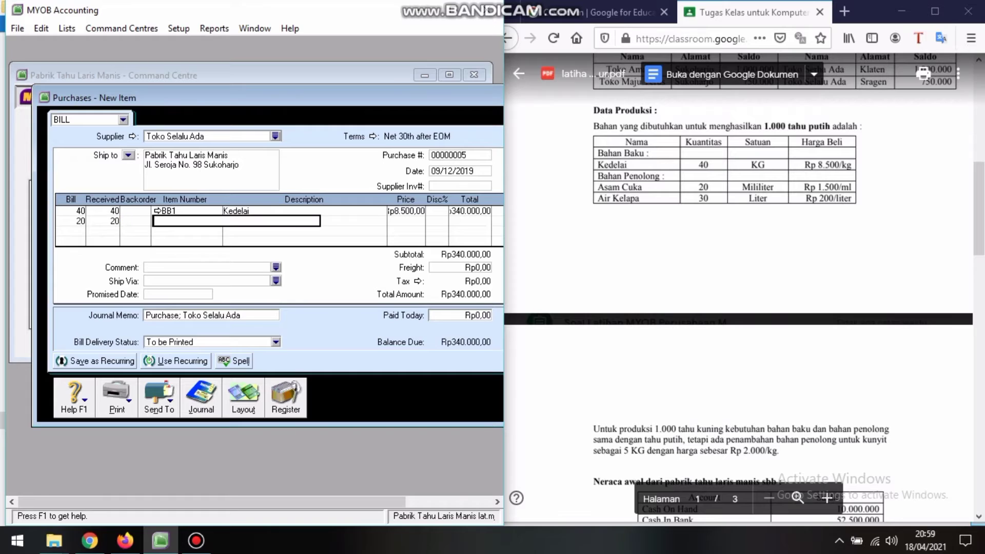
{"action": "type", "text": "BP1"}
{"action": "key", "text": "Tab"}
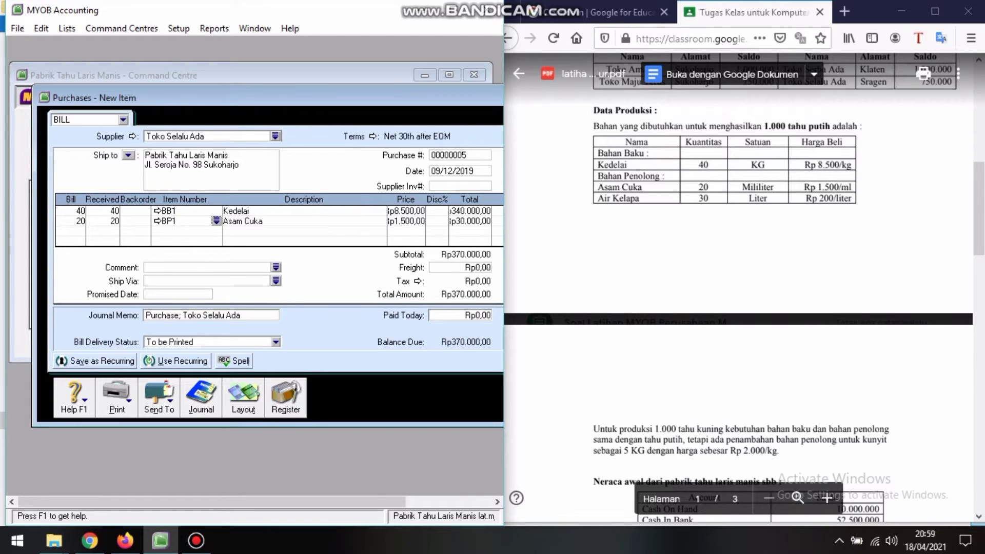
Add a bill line with quantity 30 of item BP2 (Air Kelapa).
{"action": "left_click", "coordinate": [67, 232]}
{"action": "type", "text": "30"}
{"action": "key", "text": "space"}
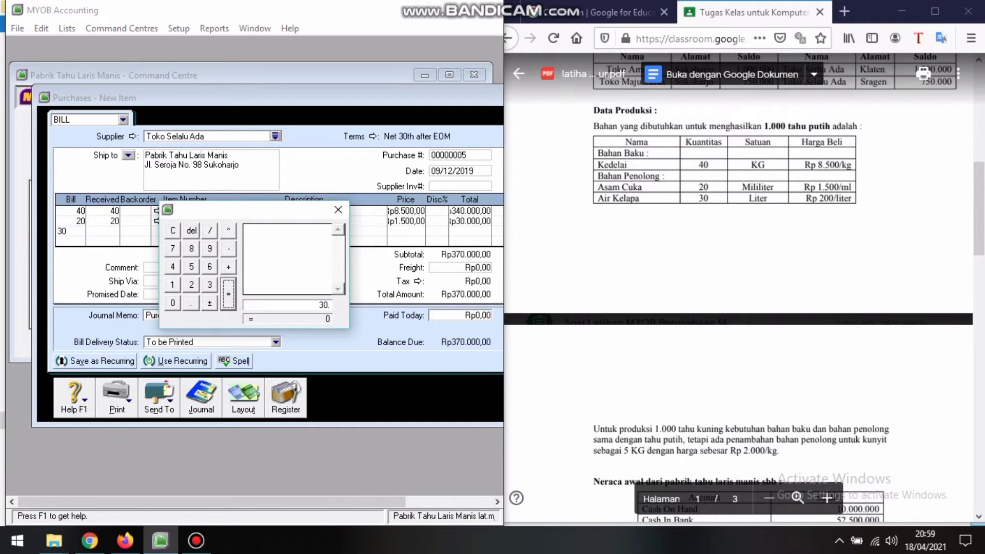
{"action": "left_click", "coordinate": [338, 209]}
{"action": "left_click", "coordinate": [187, 232]}
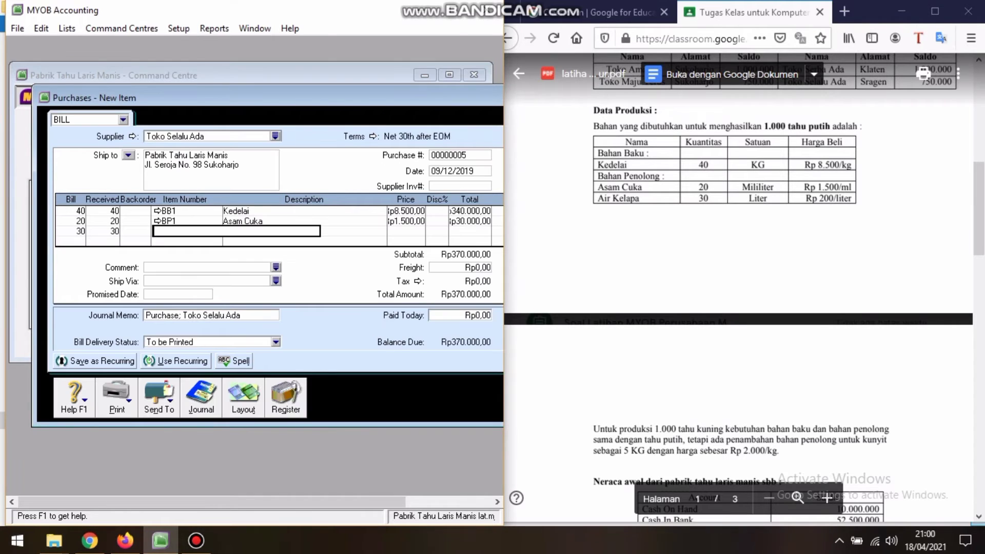
{"action": "type", "text": "BP2"}
{"action": "key", "text": "Return"}
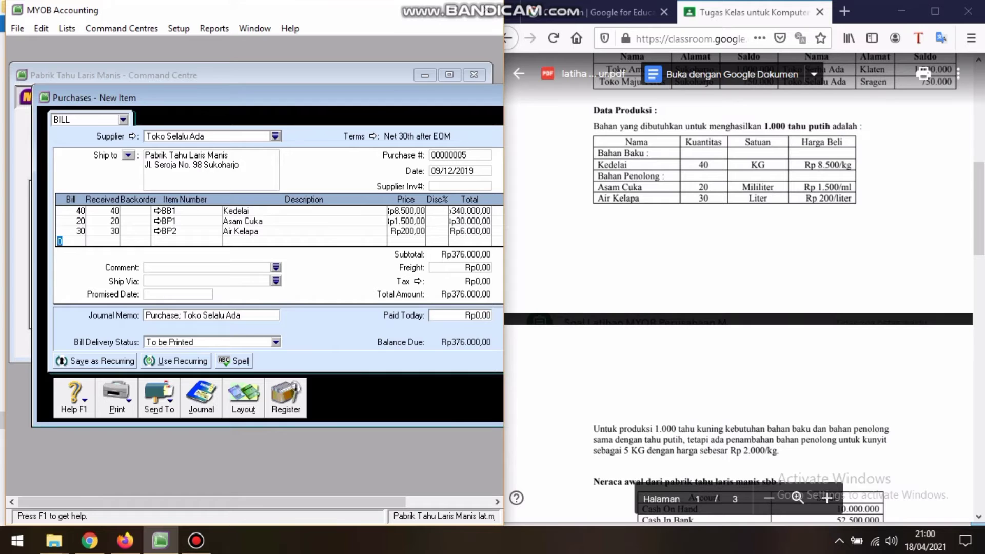
Find the turmeric quantity in the 09/12 transaction and add a bill line with quantity 5 of item BP3 (Kunyit).
{"action": "scroll", "coordinate": [739, 287], "scroll_direction": "down", "scroll_amount": 15}
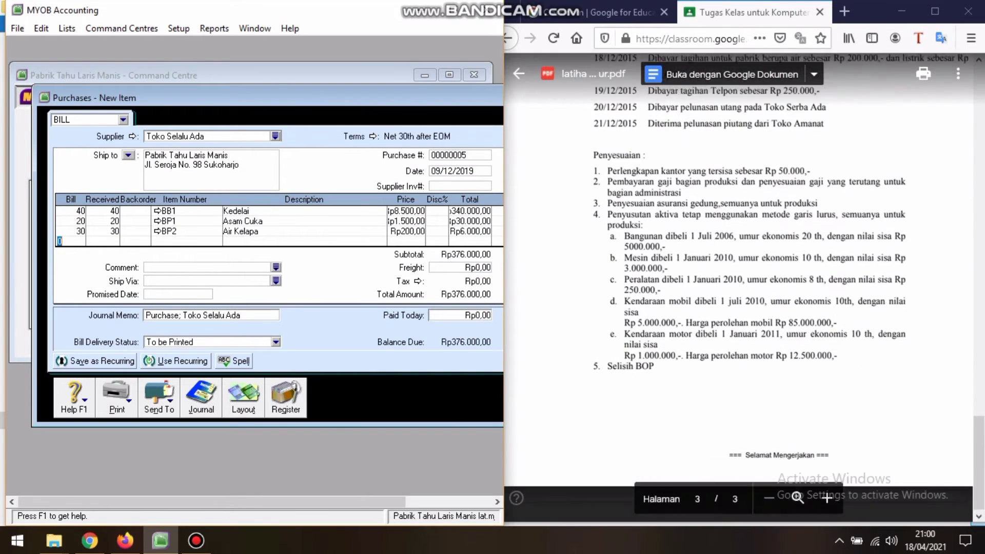
{"action": "scroll", "coordinate": [739, 287], "scroll_direction": "up", "scroll_amount": 10}
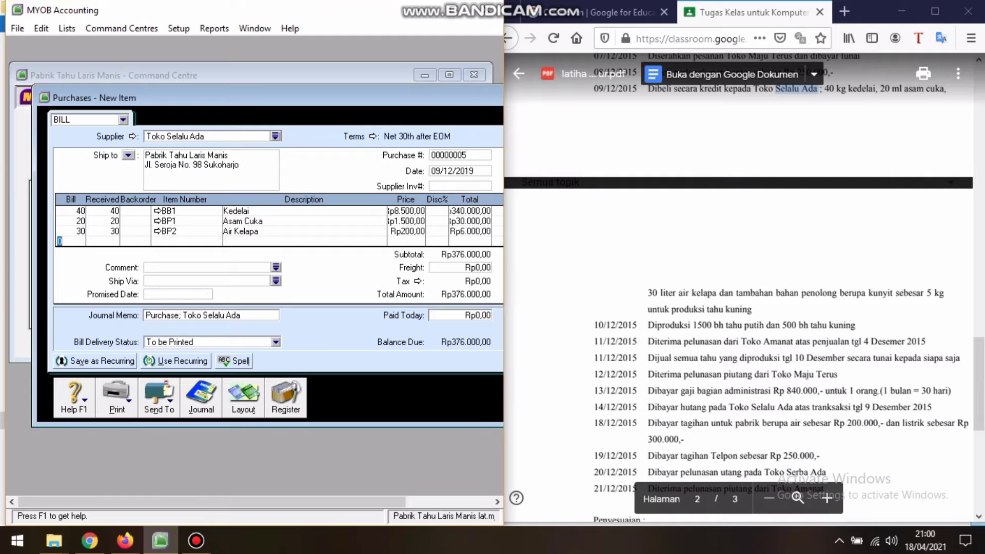
{"action": "type", "text": "5"}
{"action": "left_click", "coordinate": [22, 231]}
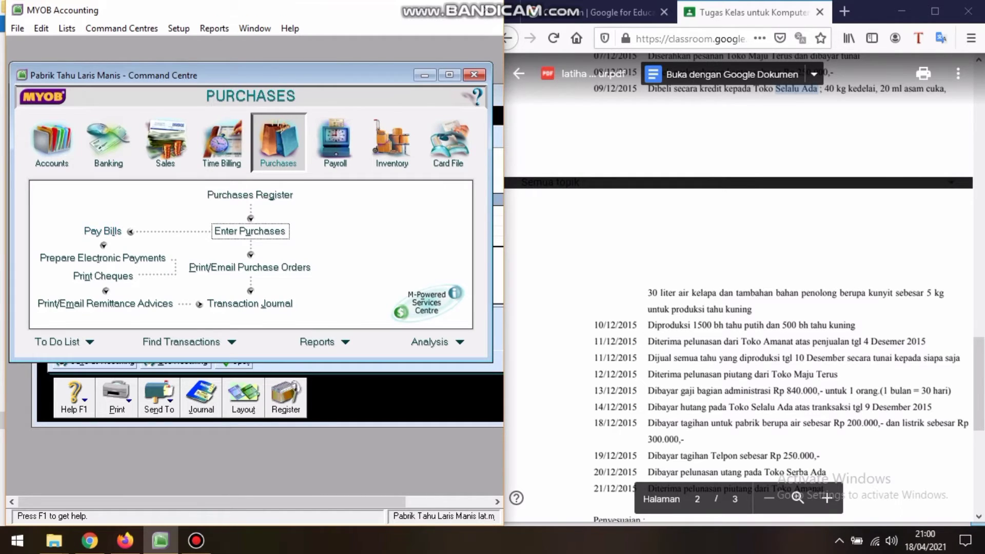
{"action": "left_click", "coordinate": [369, 398]}
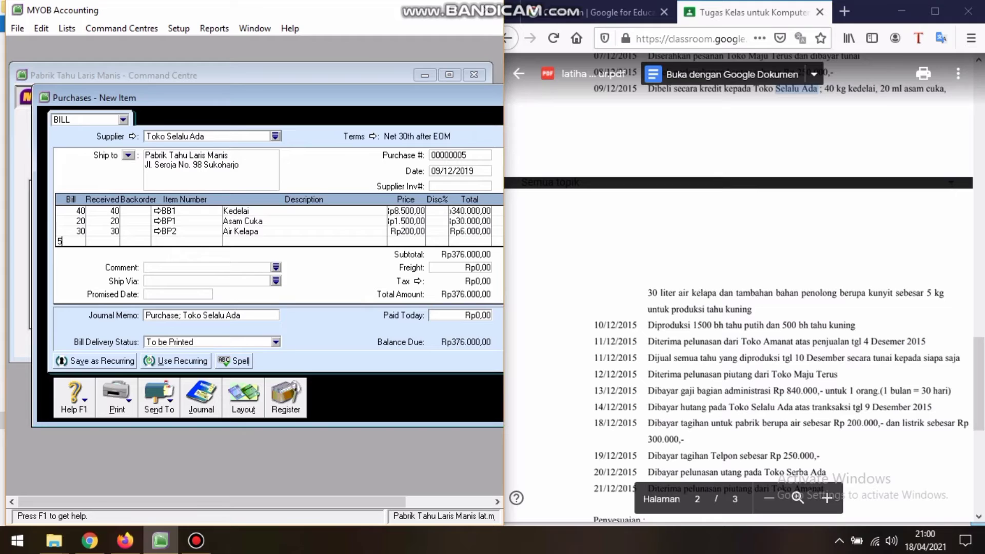
{"action": "key", "text": "Tab"}
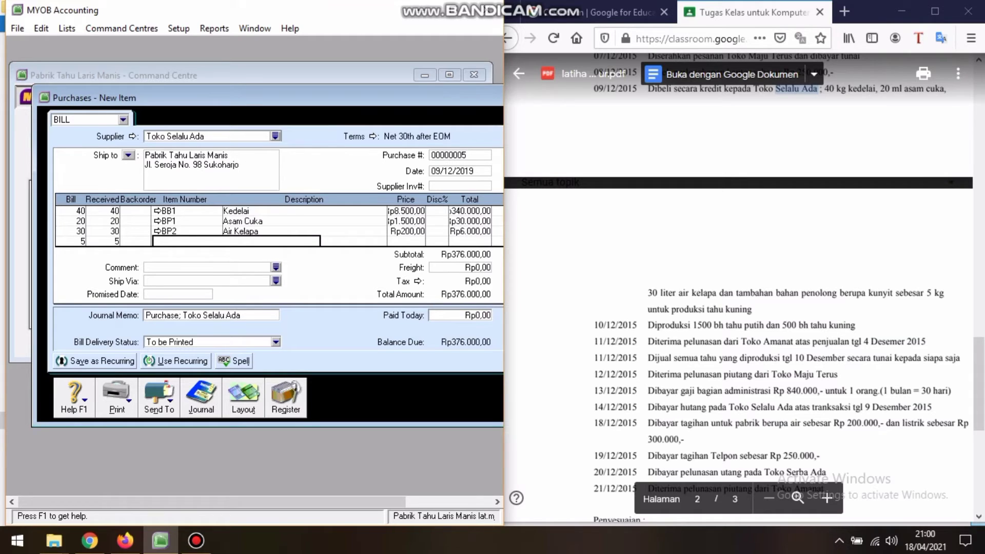
{"action": "type", "text": "BP3"}
{"action": "key", "text": "Return"}
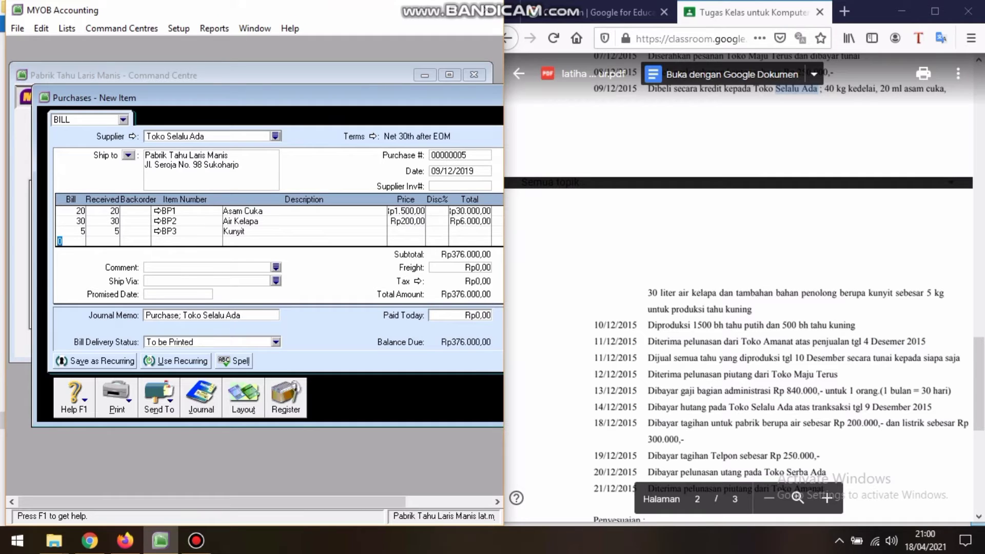
Look up the turmeric price in the exercise, set the Kunyit line's price to 2000 and record the bill.
{"action": "left_click", "coordinate": [401, 231]}
{"action": "scroll", "coordinate": [739, 288], "scroll_direction": "up", "scroll_amount": 10}
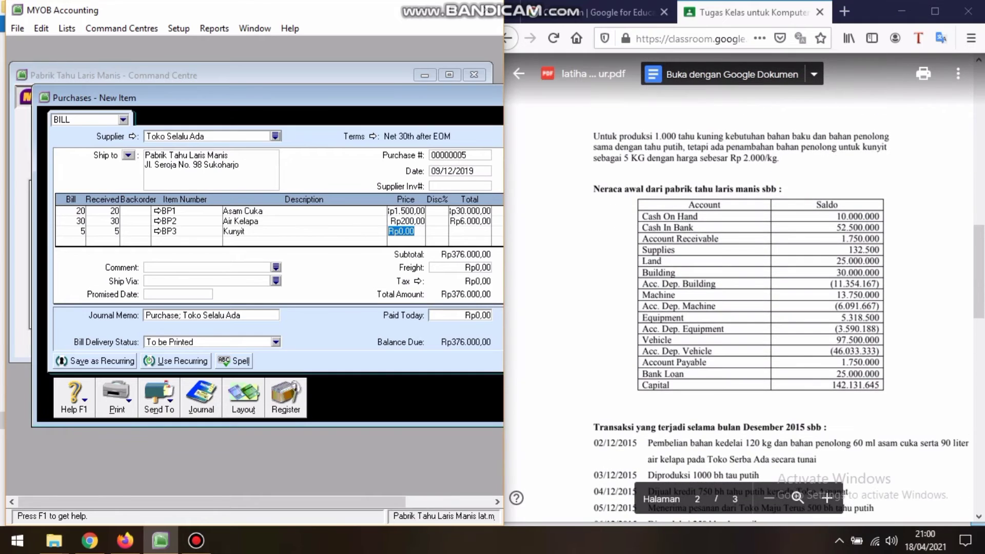
{"action": "scroll", "coordinate": [739, 287], "scroll_direction": "up", "scroll_amount": 5}
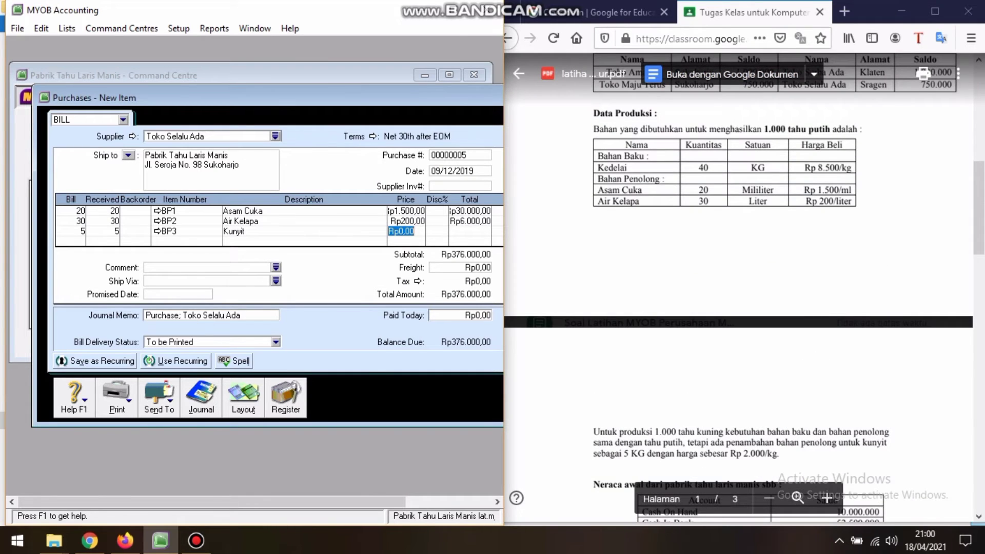
{"action": "scroll", "coordinate": [739, 288], "scroll_direction": "down", "scroll_amount": 4}
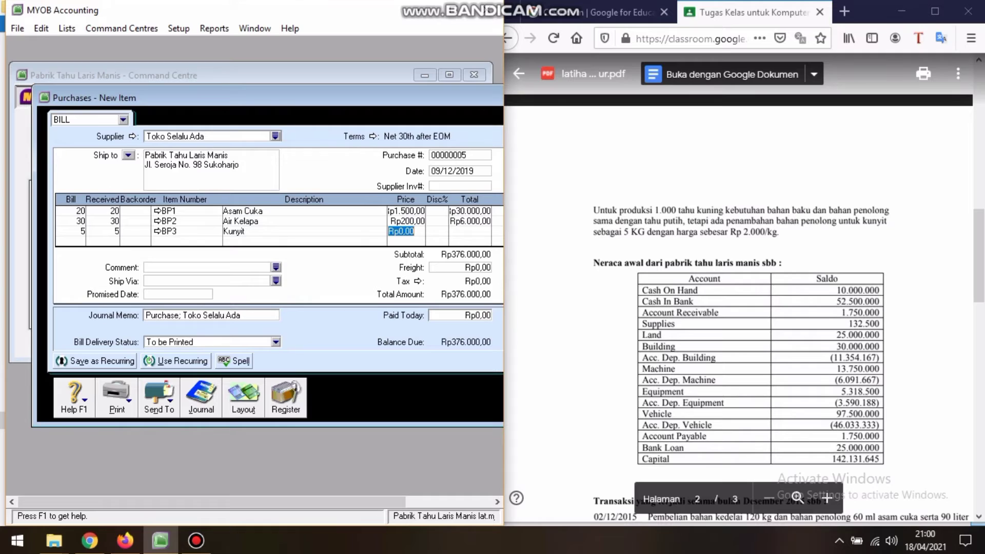
{"action": "type", "text": "2000"}
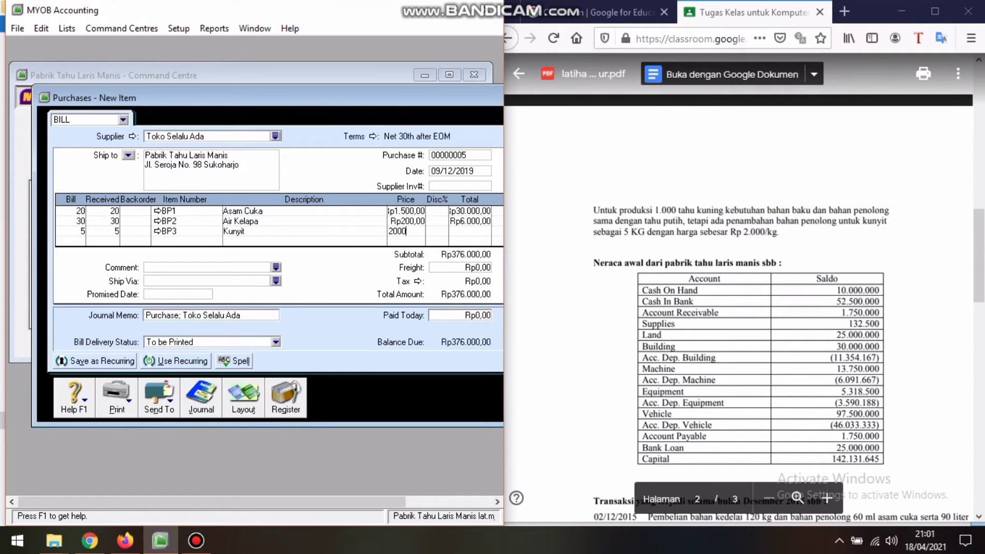
{"action": "key", "text": "Return"}
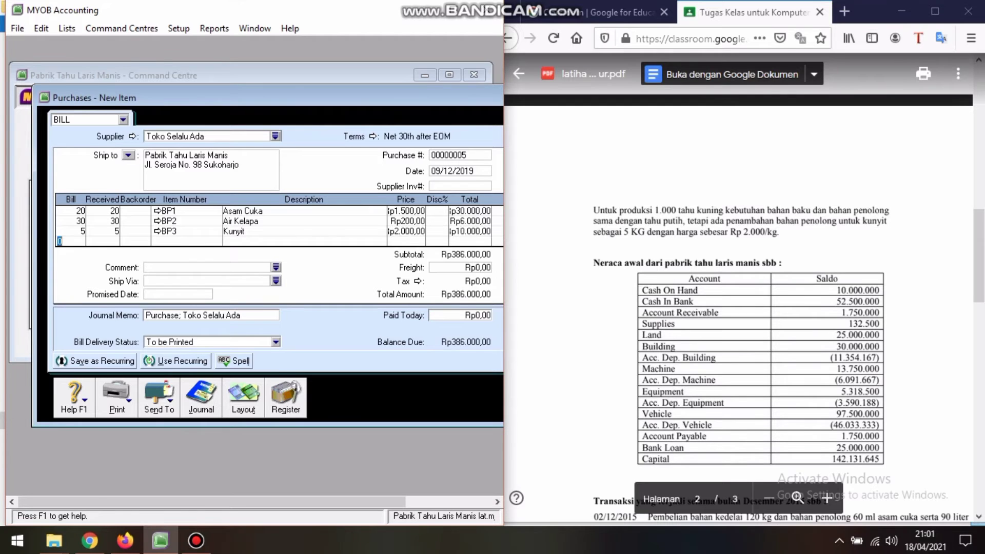
{"action": "key", "text": "Return"}
{"action": "key", "text": "Return"}
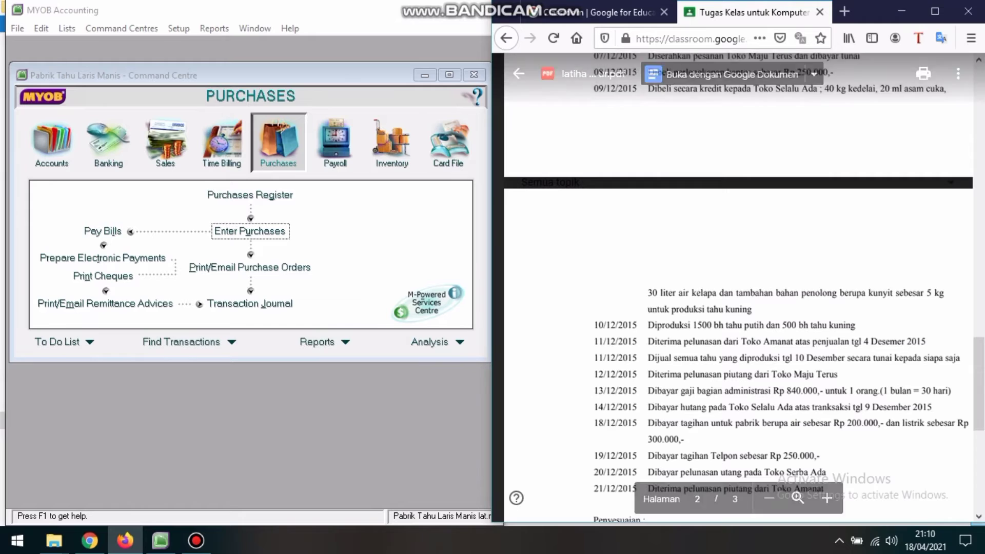
Auto-build the tofu production of 10/12/2019 with the memo "PRODUKSI TAHU PUTIH& KUNING" and record the build.
{"action": "left_click", "coordinate": [392, 143]}
{"action": "left_click", "coordinate": [99, 231]}
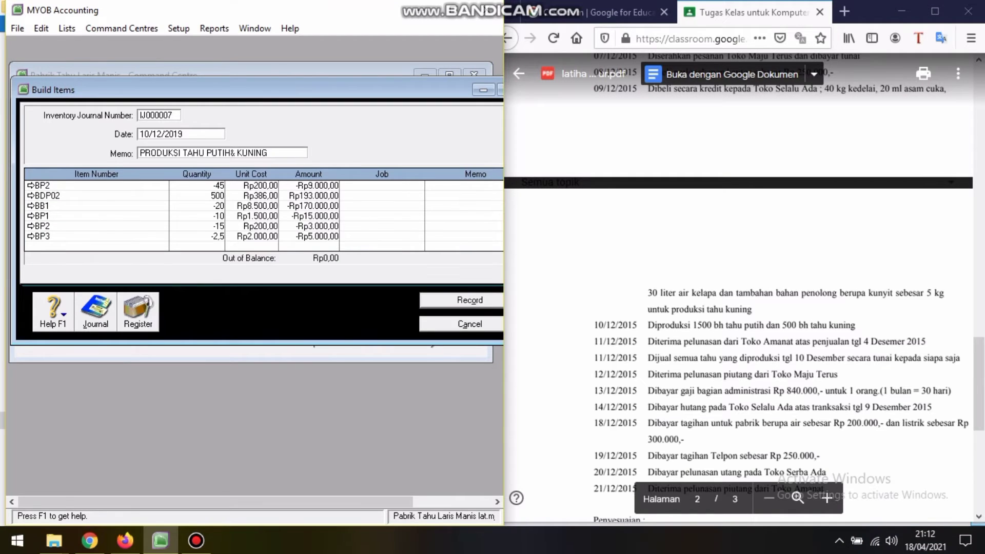
{"action": "left_click", "coordinate": [471, 299]}
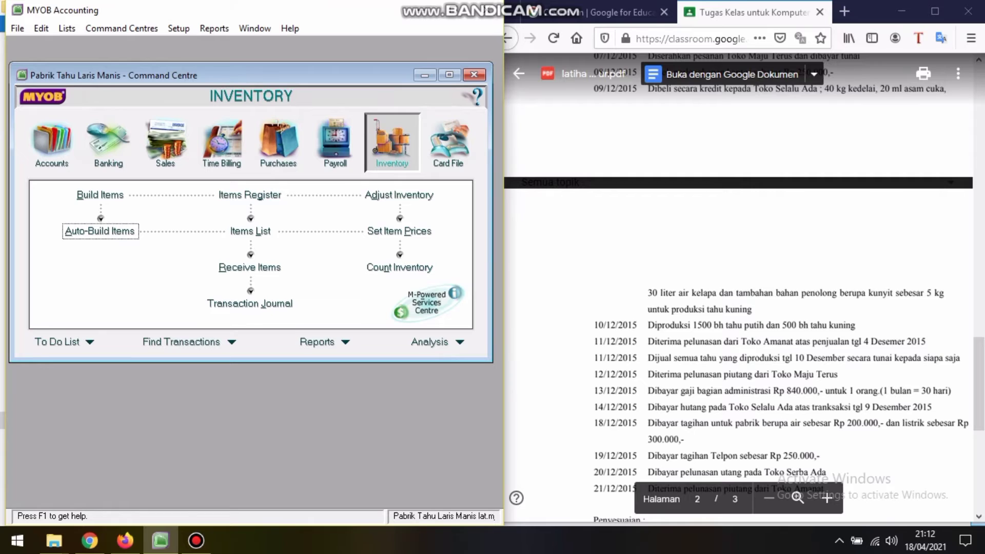
Start an inventory adjustment dated 10/12/2019 with the memo "BTKL &BOP".
{"action": "left_click", "coordinate": [399, 195]}
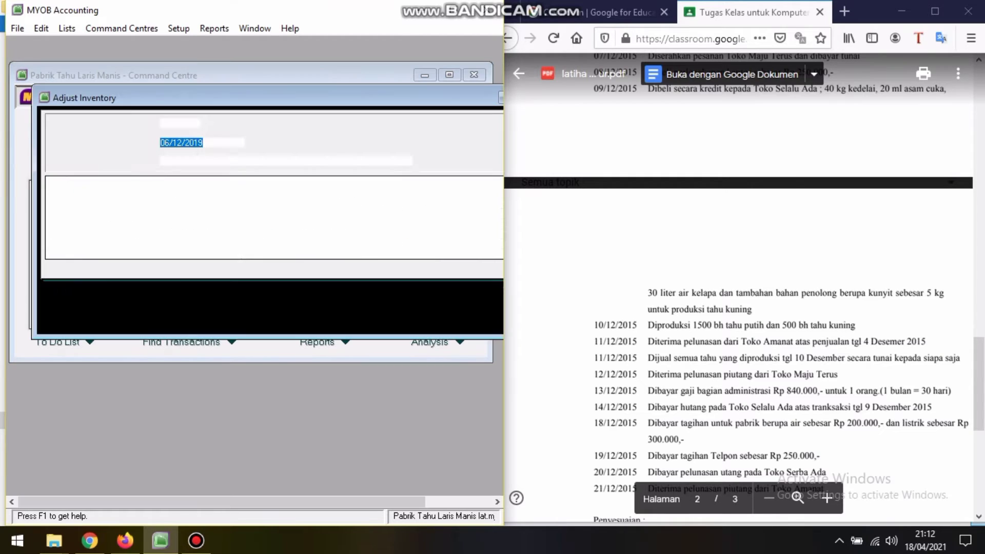
{"action": "type", "text": "1"}
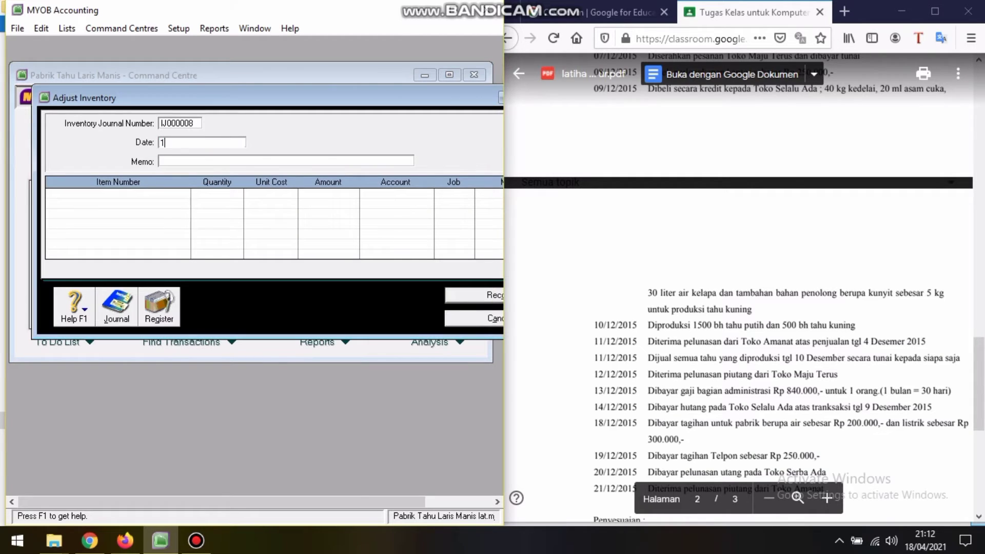
{"action": "type", "text": "0/12/2019"}
{"action": "key", "text": "Tab"}
{"action": "type", "text": "BTKL &BOP"}
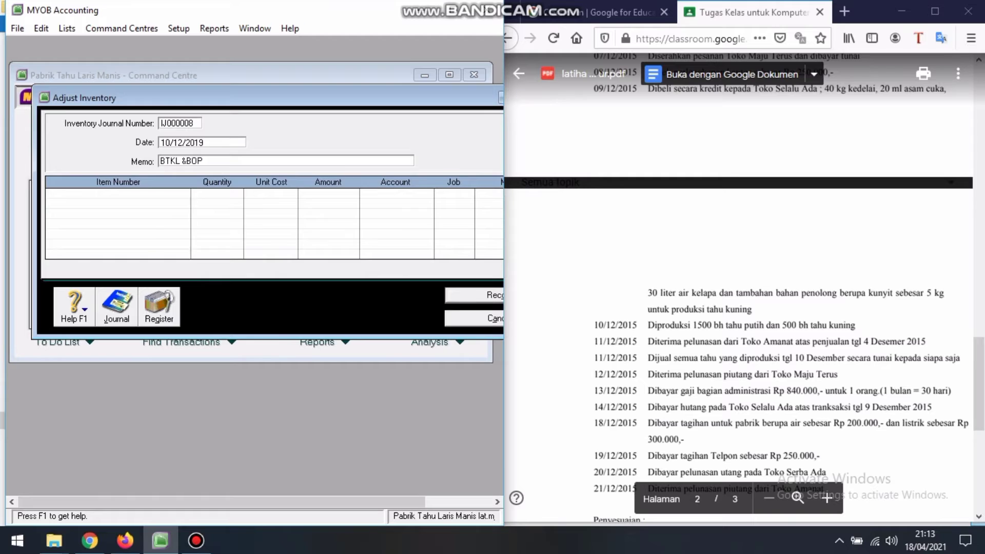
{"action": "key", "text": "ctrl+d"}
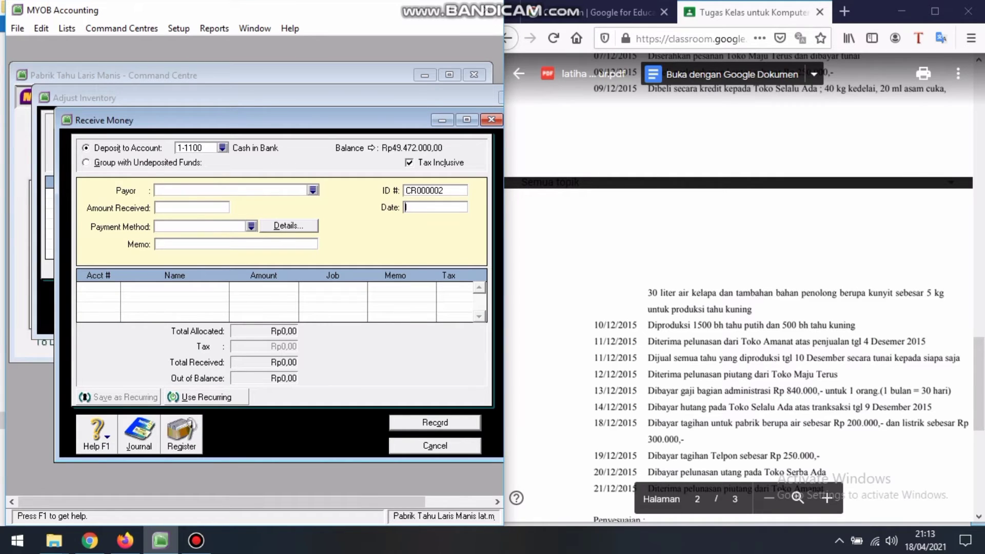
{"action": "left_click", "coordinate": [442, 120]}
{"action": "right_click", "coordinate": [399, 242]}
{"action": "key", "text": "Escape"}
{"action": "key", "text": "Escape"}
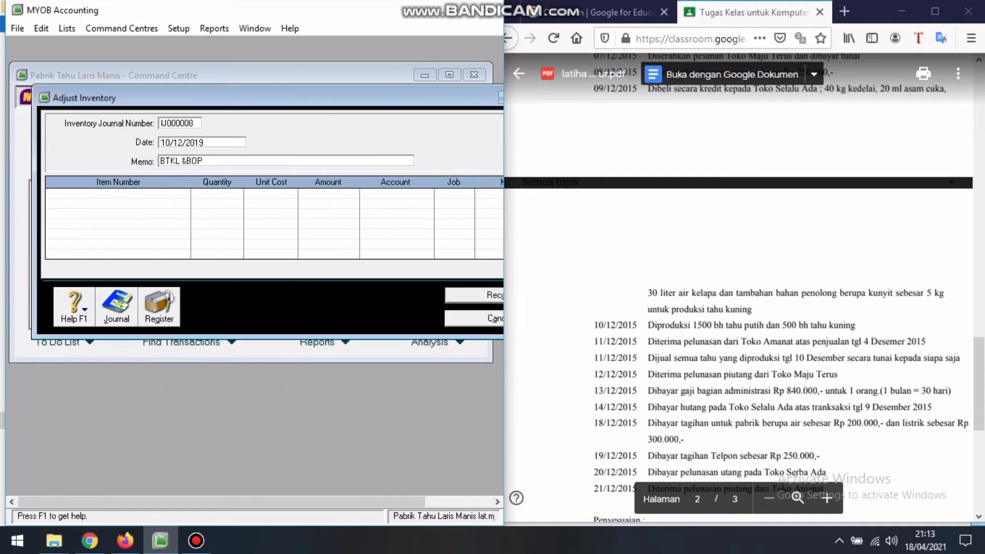
Complete the inventory adjustment's memo as "BTKL &BOP DIBEBANKAN" and add item BDP 01 on the first line.
{"action": "type", "text": "DIBEBANKAN"}
{"action": "key", "text": "Tab"}
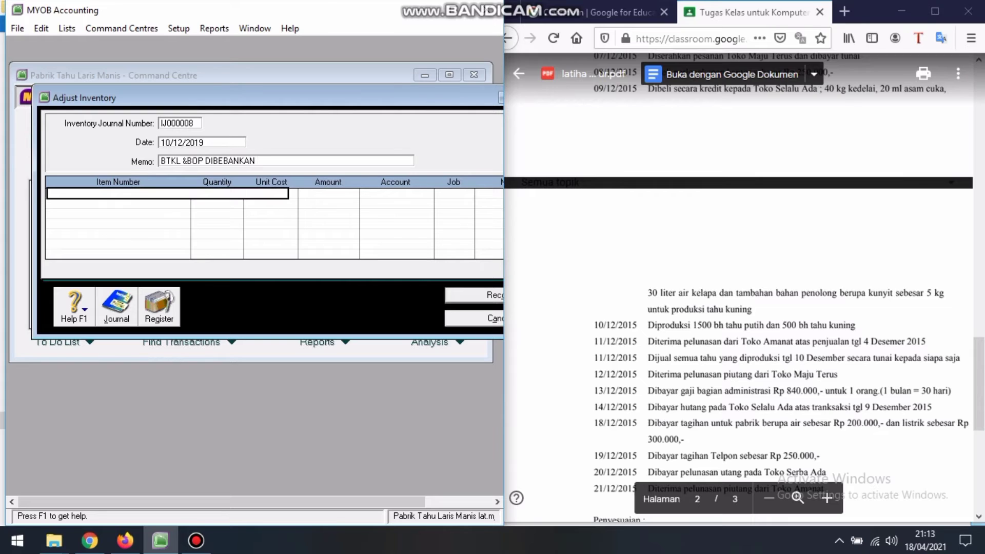
{"action": "type", "text": "BDP 01"}
{"action": "key", "text": "Return"}
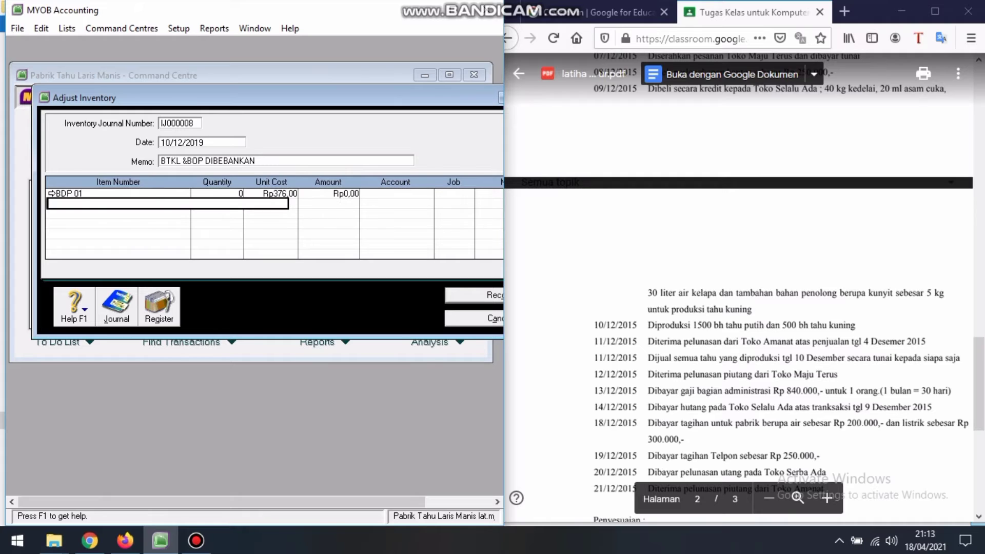
Set the BDP 01 line's unit cost to 0 and its amount to Rp150.000.
{"action": "left_click", "coordinate": [271, 193]}
{"action": "type", "text": "0"}
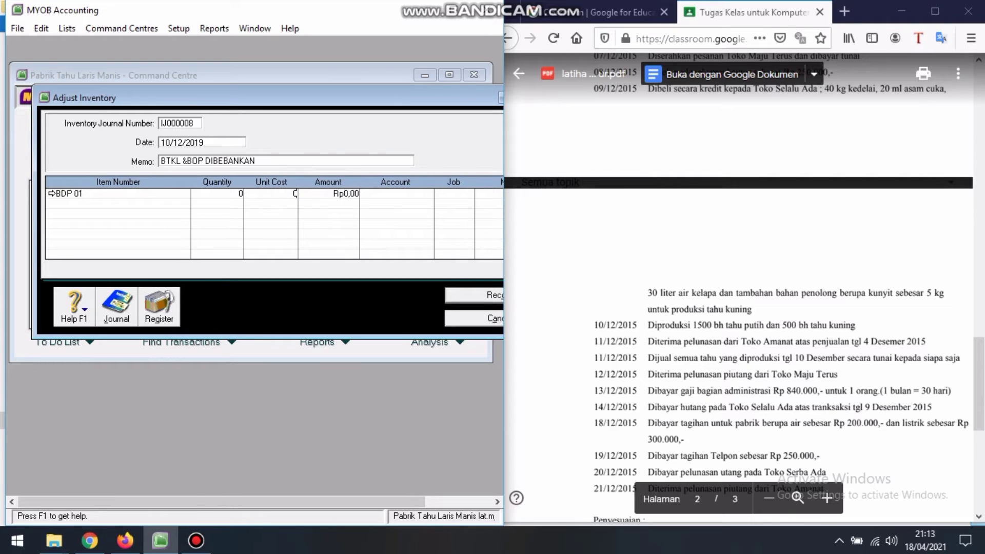
{"action": "key", "text": "Tab"}
{"action": "type", "text": "150000"}
{"action": "key", "text": "Tab"}
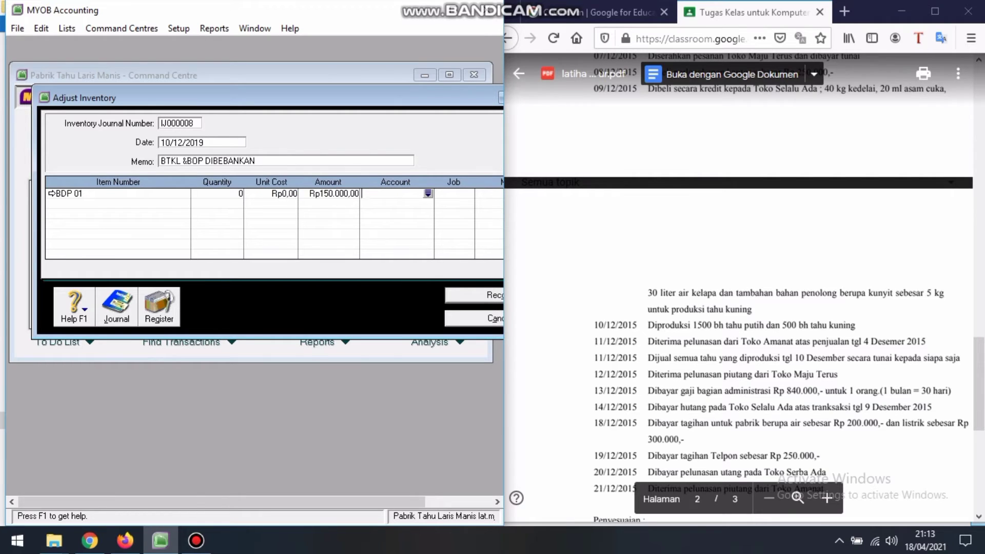
Allocate the BDP 01 line to account 2-1200 Expense Payable with memo "BTKL", and start the next line with BDP.
{"action": "type", "text": "6-"}
{"action": "scroll", "coordinate": [251, 262], "scroll_direction": "up", "scroll_amount": 6}
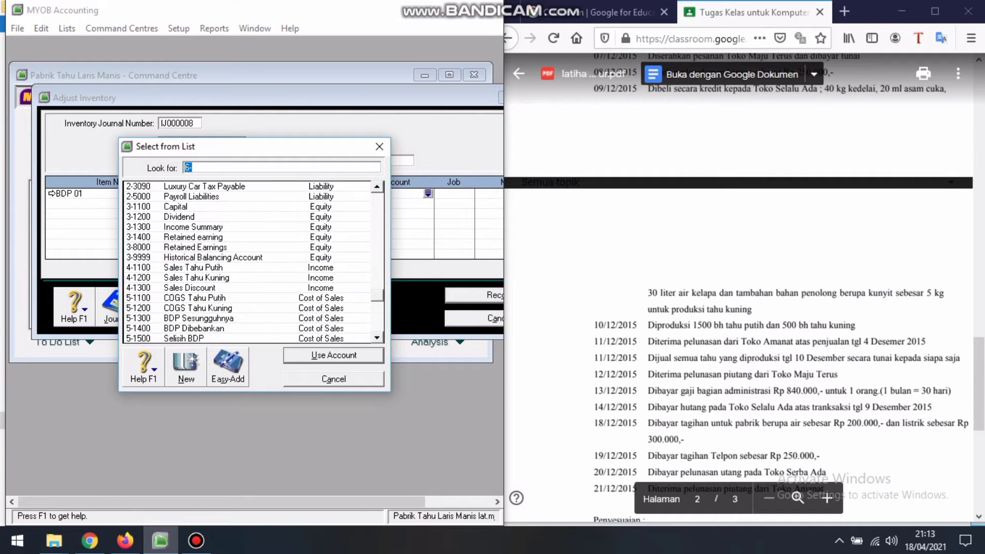
{"action": "scroll", "coordinate": [251, 262], "scroll_direction": "up", "scroll_amount": 3}
{"action": "type", "text": "2-1200"}
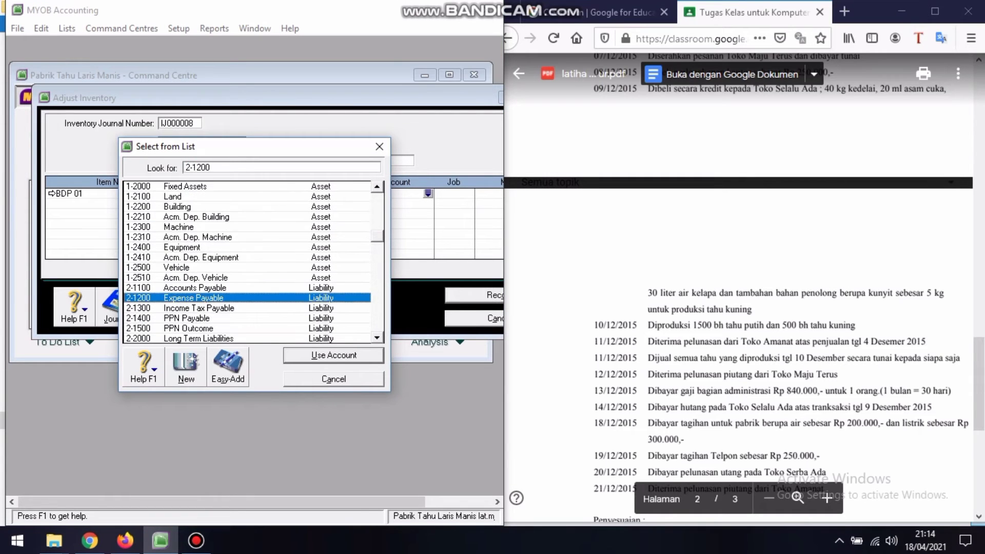
{"action": "key", "text": "Return"}
{"action": "key", "text": "Tab"}
{"action": "type", "text": "BTK"}
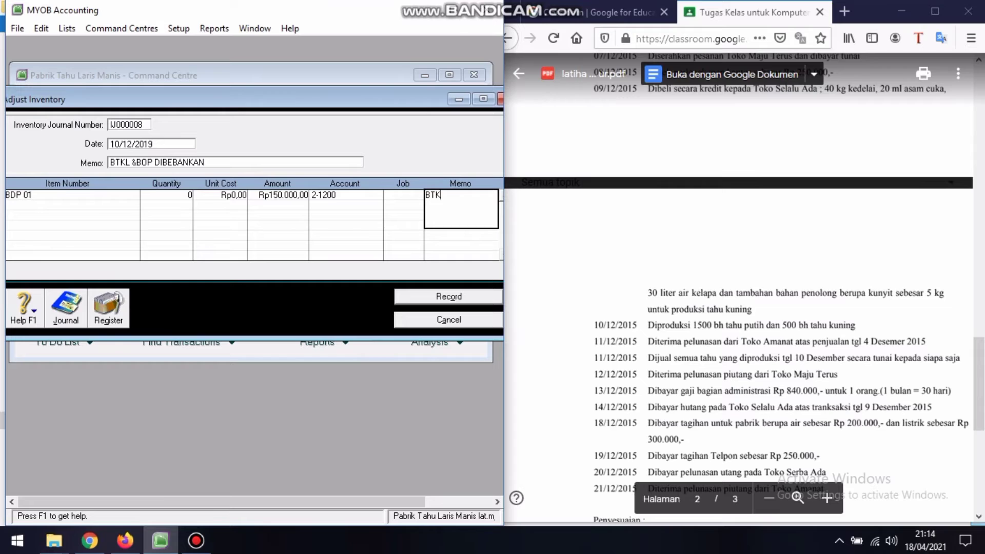
{"action": "type", "text": "L"}
{"action": "key", "text": "Tab"}
{"action": "type", "text": "BDP"}
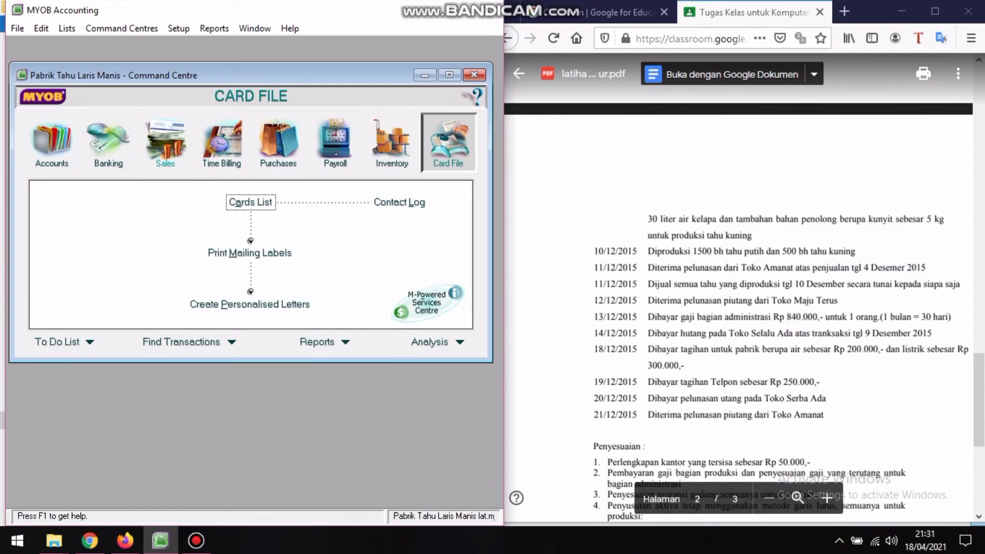
Start a Receive Payments entry from Sales for customer Toko Amanat.
{"action": "left_click", "coordinate": [165, 146]}
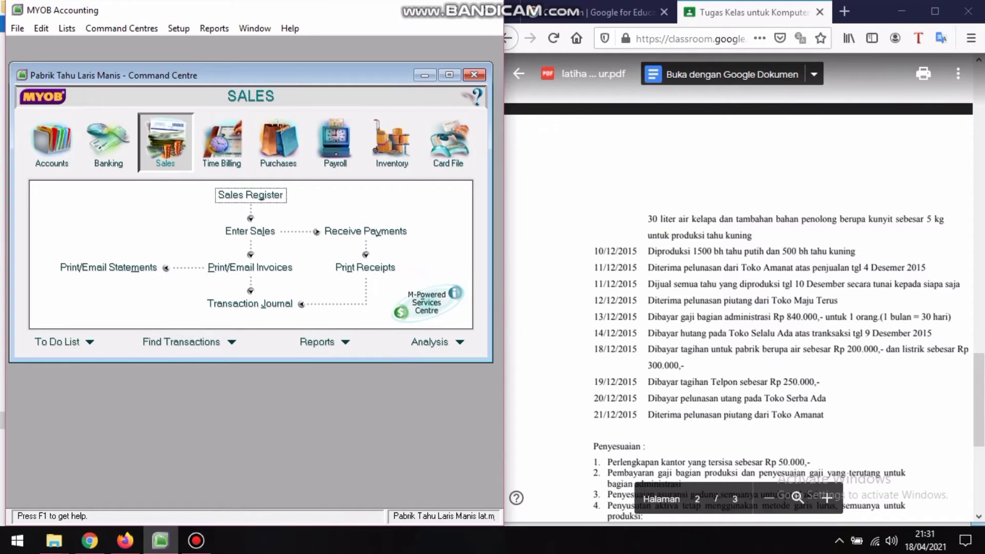
{"action": "left_click", "coordinate": [333, 230]}
{"action": "key", "text": "Tab"}
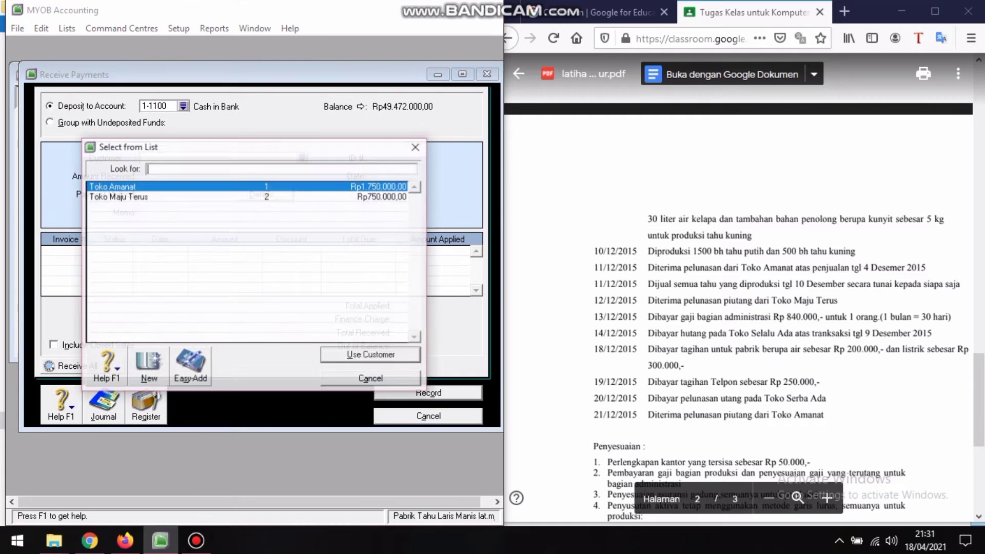
{"action": "left_click", "coordinate": [128, 186]}
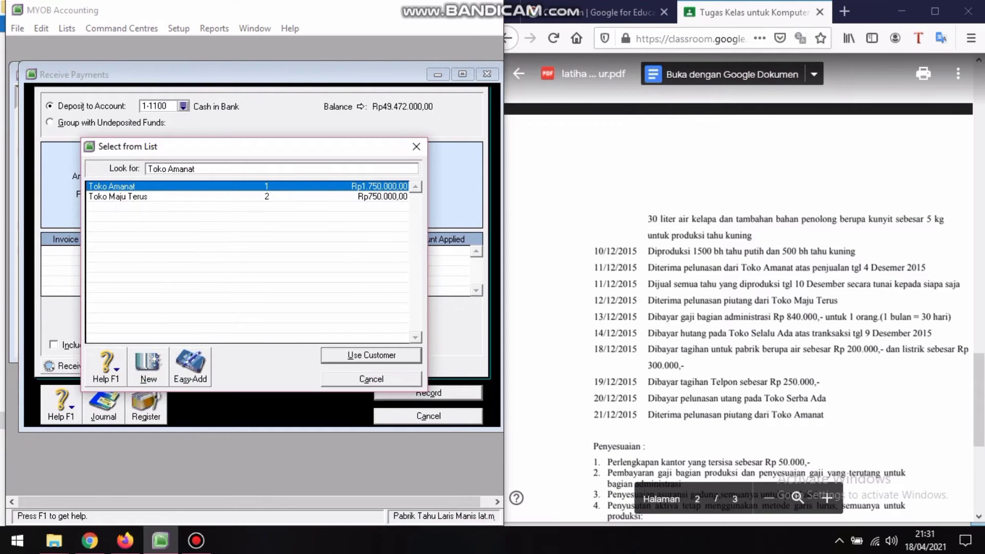
{"action": "key", "text": "Return"}
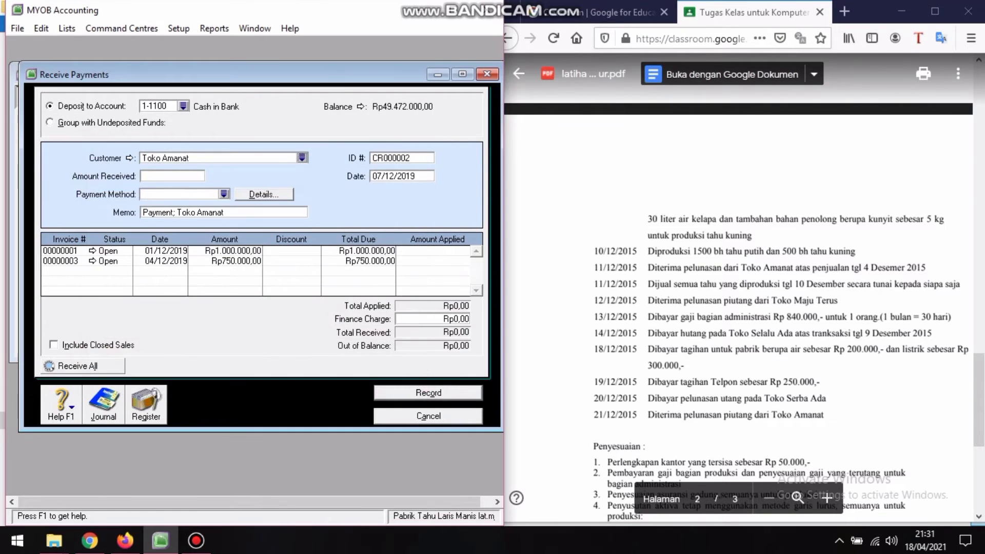
Check the 4 December credit sale to Toko Amanat in the transaction list and date the payment 11/12/2019.
{"action": "scroll", "coordinate": [739, 287], "scroll_direction": "up", "scroll_amount": 10}
{"action": "scroll", "coordinate": [739, 287], "scroll_direction": "down", "scroll_amount": 2}
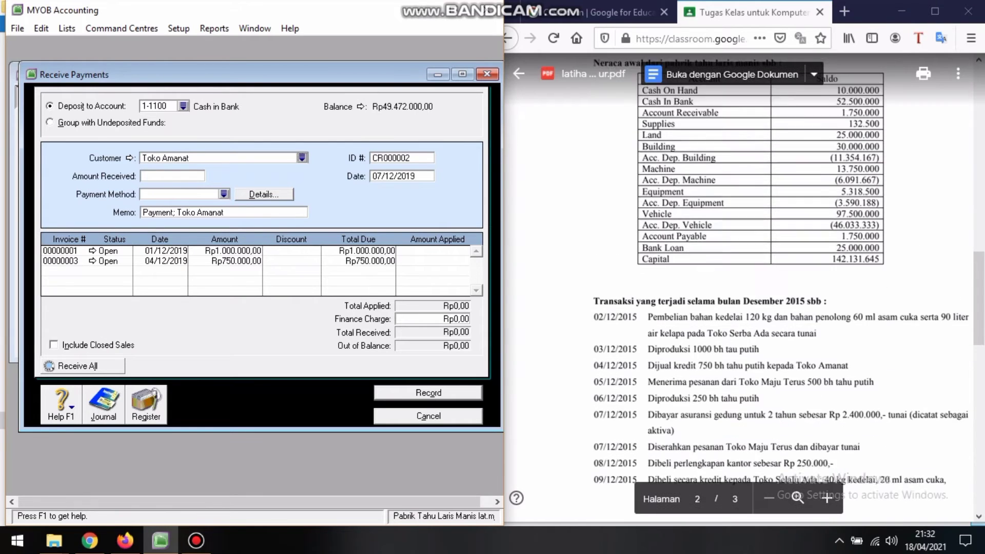
{"action": "left_click_drag", "start_coordinate": [698, 345], "coordinate": [745, 344]}
{"action": "scroll", "coordinate": [745, 344], "scroll_direction": "down", "scroll_amount": 4}
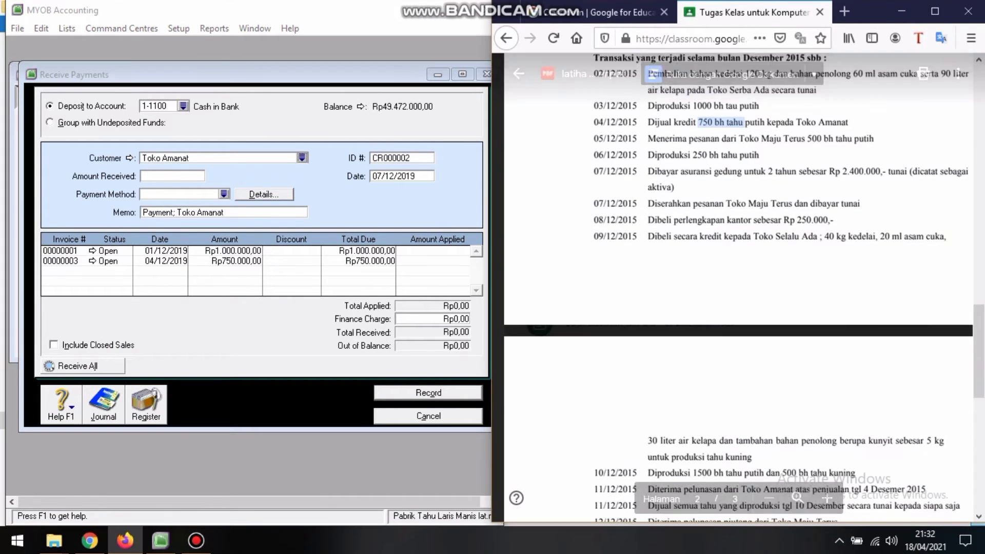
{"action": "double_click", "coordinate": [393, 176]}
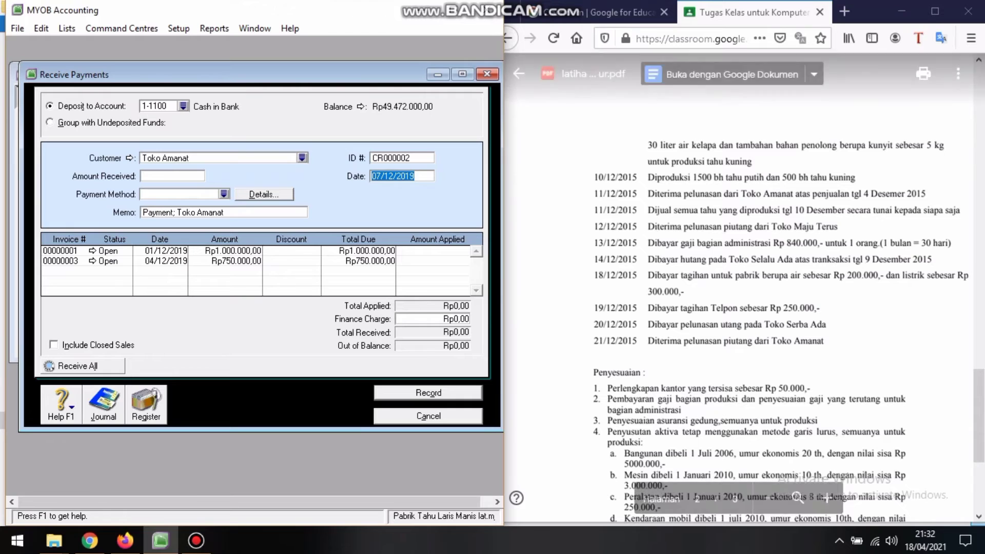
{"action": "type", "text": "11/12/2019"}
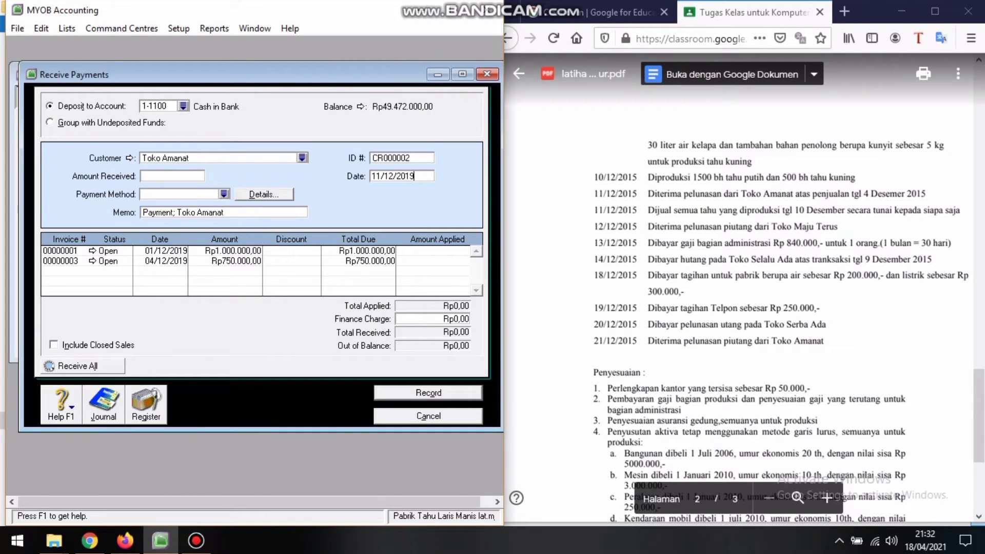
Enter Rp750.000 received with payment method Cash and apply it to the invoice dated 04/12/2019.
{"action": "left_click", "coordinate": [443, 261]}
{"action": "left_click", "coordinate": [172, 176]}
{"action": "type", "text": "750000"}
{"action": "key", "text": "Tab"}
{"action": "key", "text": "Tab"}
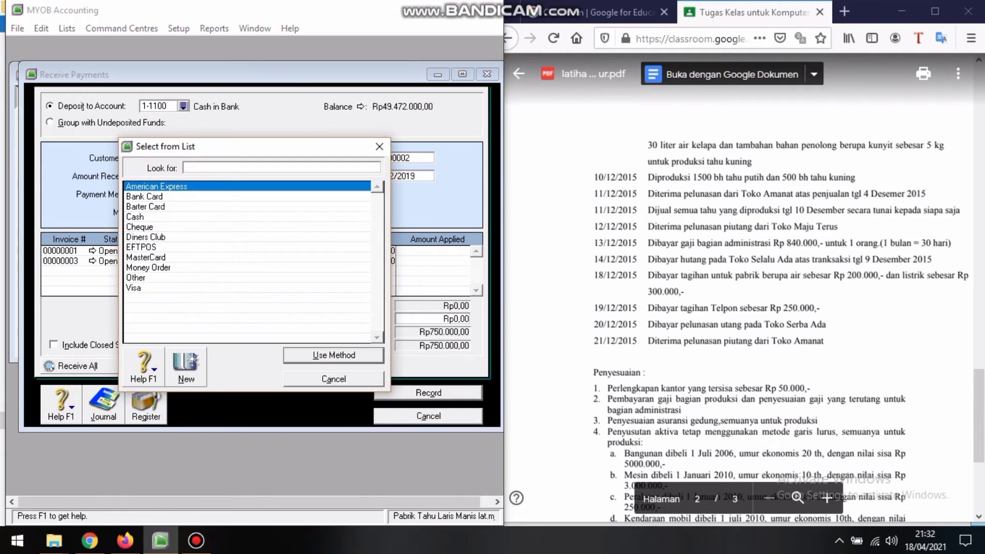
{"action": "type", "text": "Cheque"}
{"action": "key", "text": "Up"}
{"action": "key", "text": "Return"}
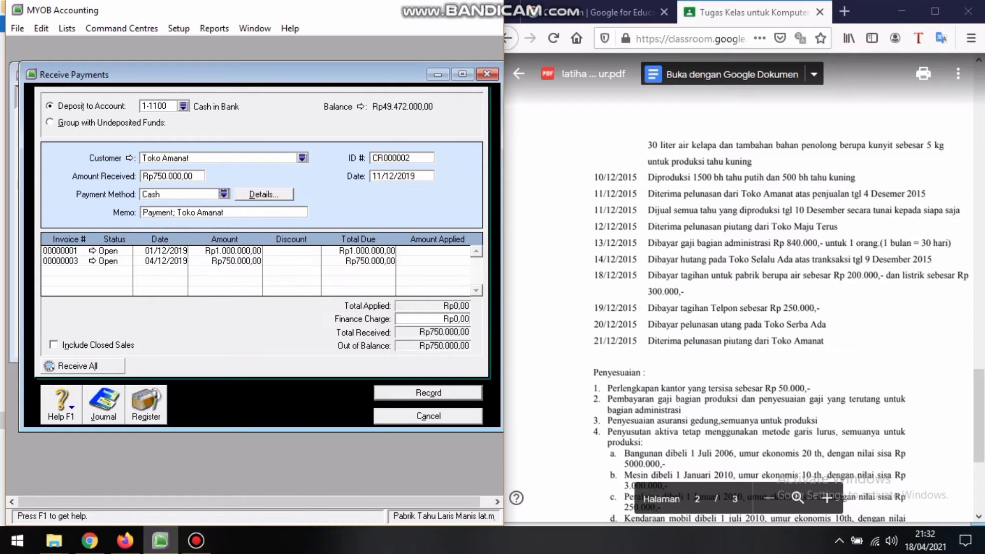
{"action": "left_click", "coordinate": [443, 260]}
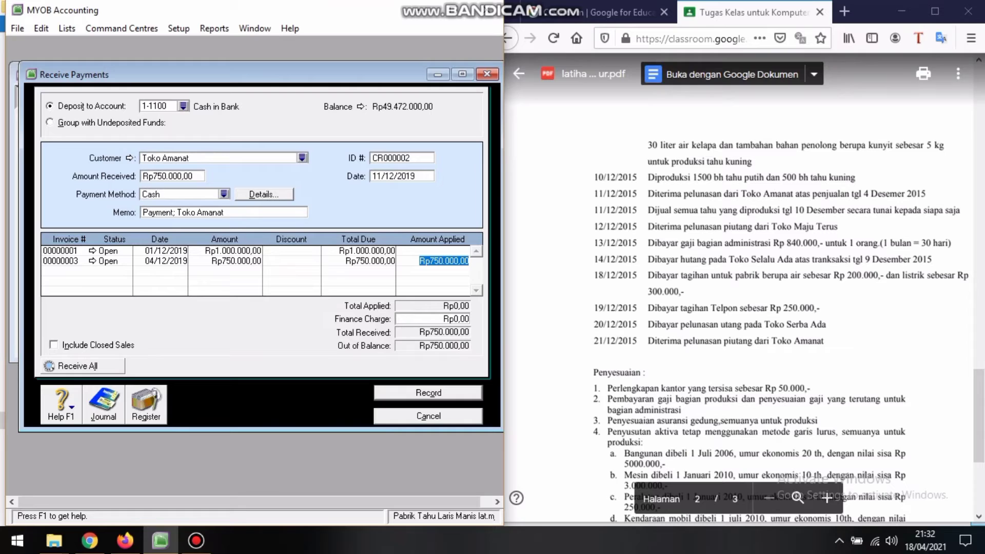
{"action": "key", "text": "Tab"}
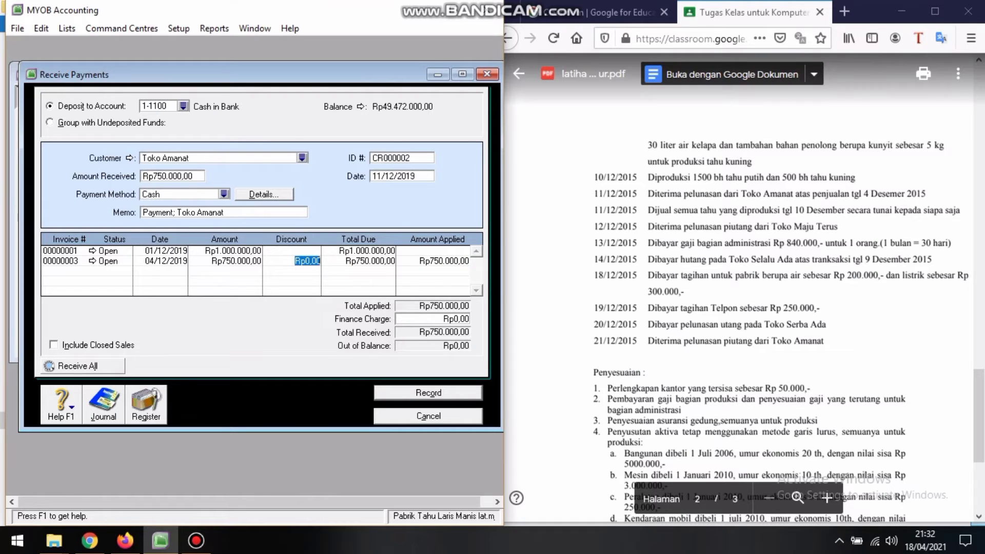
Set the amount received and the amount applied to the 04/12/2019 invoice to Rp735.000, with a Rp15.000 discount.
{"action": "left_click", "coordinate": [167, 176]}
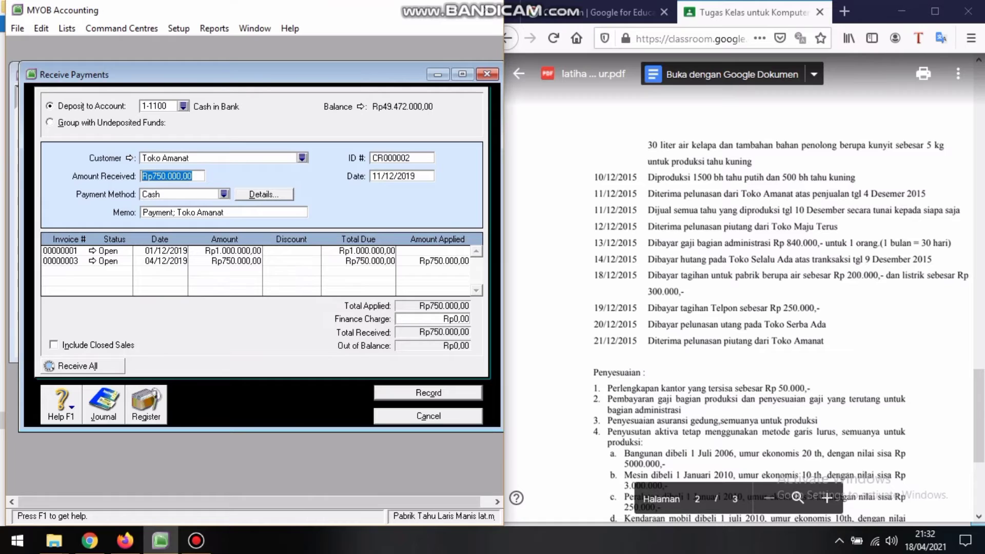
{"action": "type", "text": "735000"}
{"action": "key", "text": "Tab"}
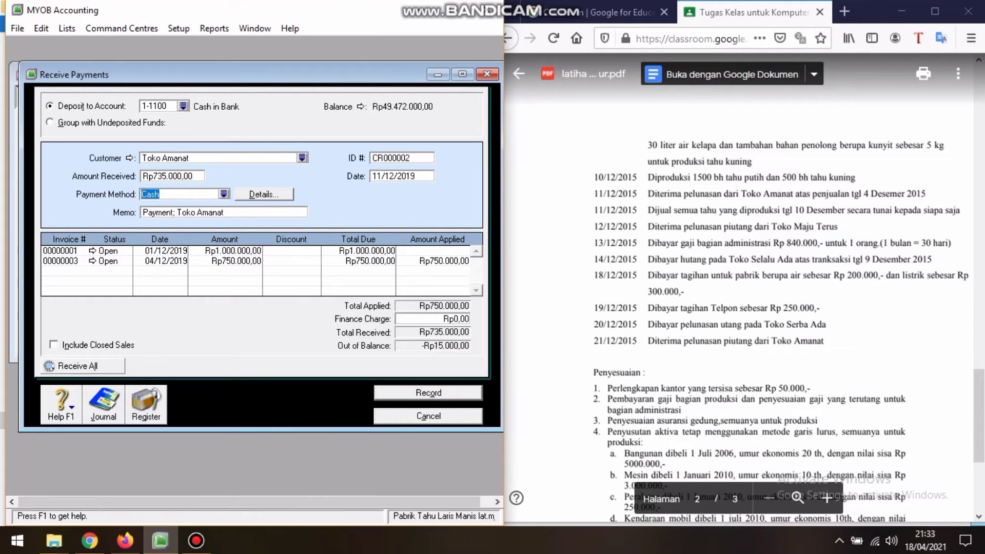
{"action": "left_click", "coordinate": [444, 261]}
{"action": "type", "text": "735000"}
{"action": "left_click", "coordinate": [292, 260]}
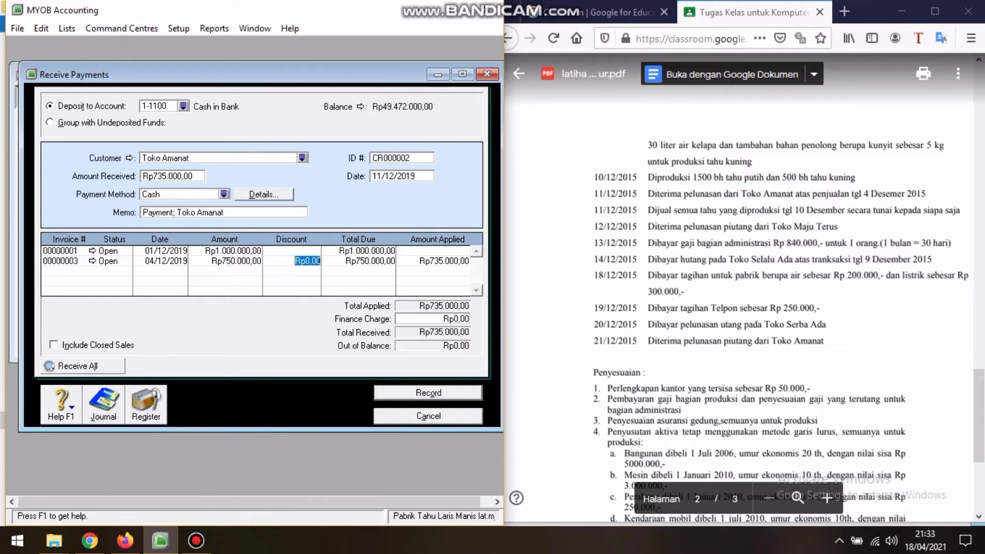
{"action": "type", "text": "15000"}
{"action": "key", "text": "Tab"}
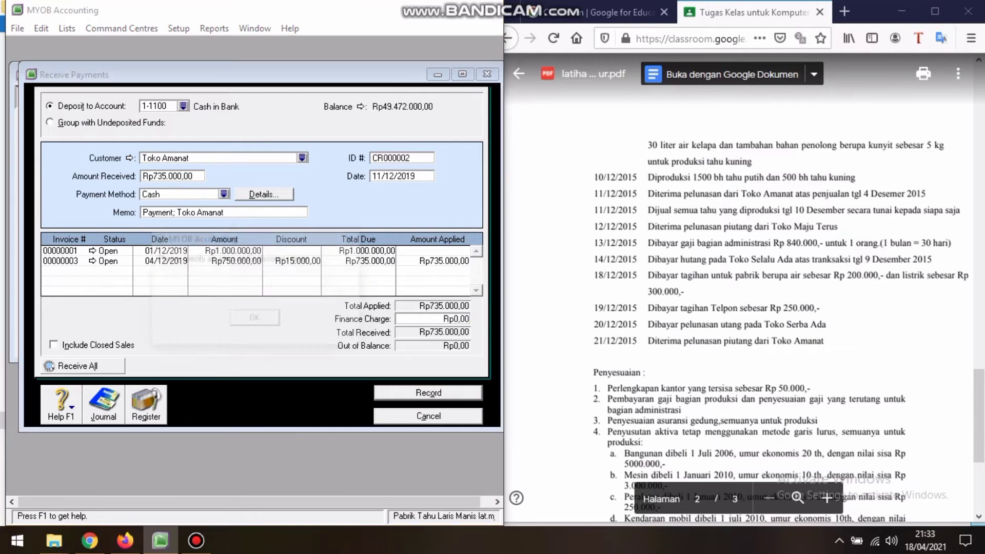
Link account 5-1800 Discount as the sales account for early-payment discounts.
{"action": "key", "text": "Return"}
{"action": "key", "text": "Return"}
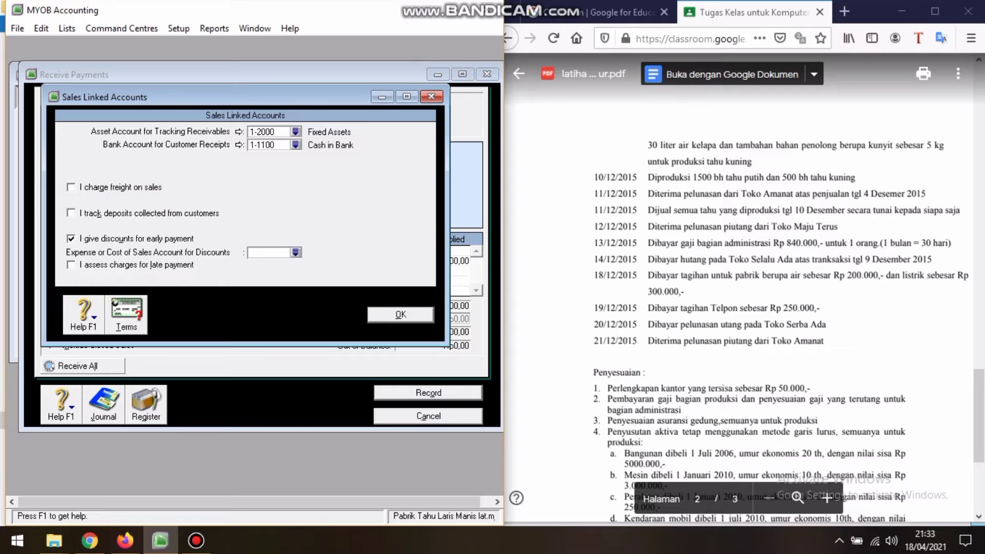
{"action": "type", "text": "6"}
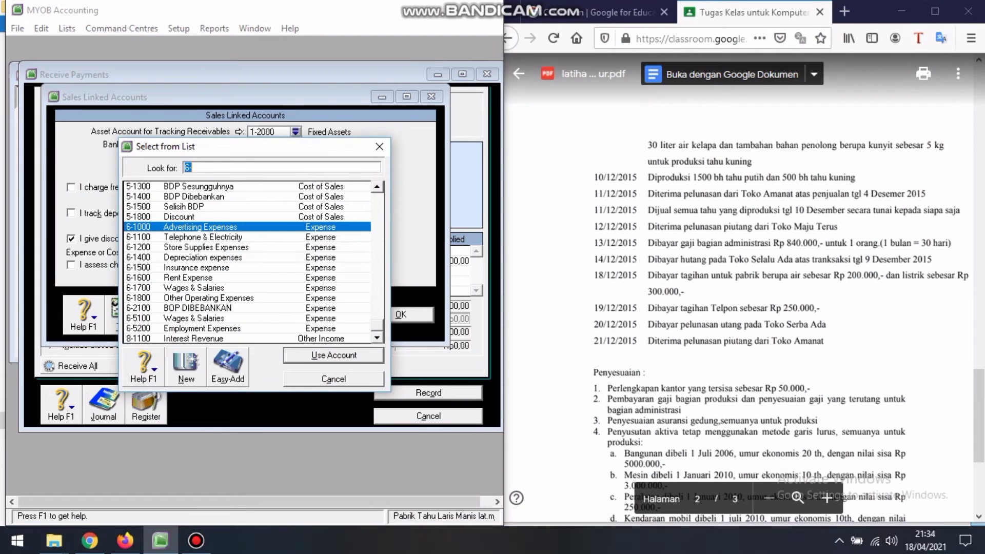
{"action": "type", "text": "51800"}
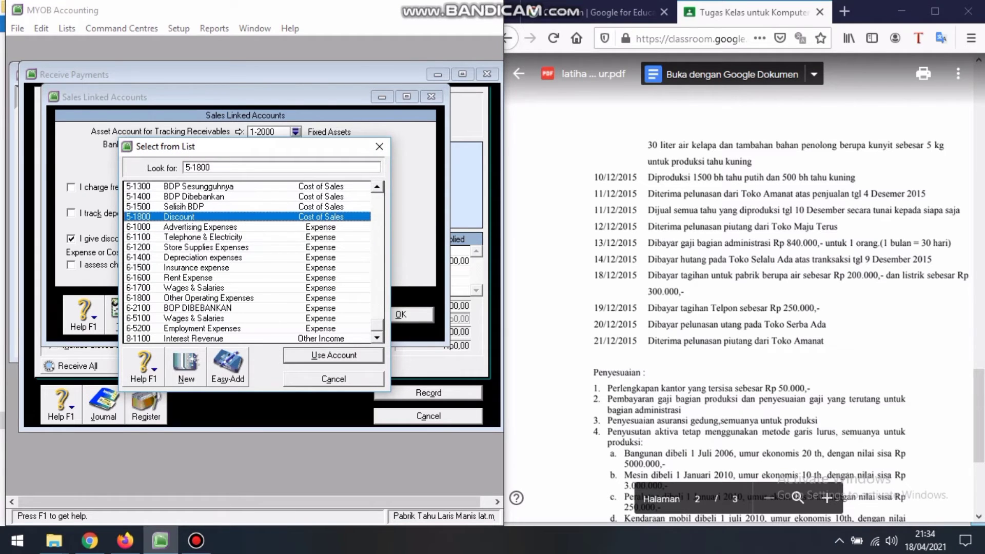
{"action": "key", "text": "Return"}
{"action": "key", "text": "Return"}
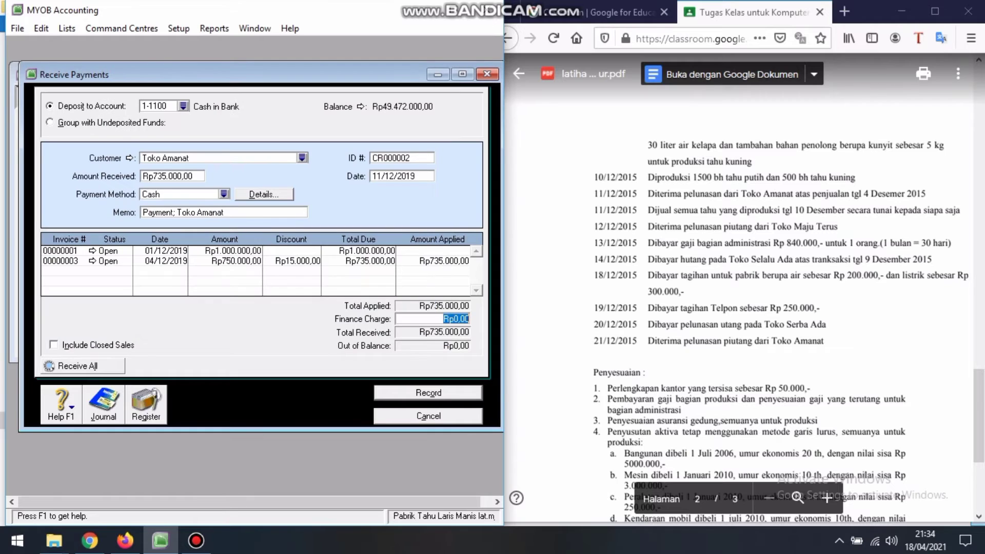
Record the Toko Amanat payment with its discount credit memo, and return to the transaction list in Firefox.
{"action": "key", "text": "Return"}
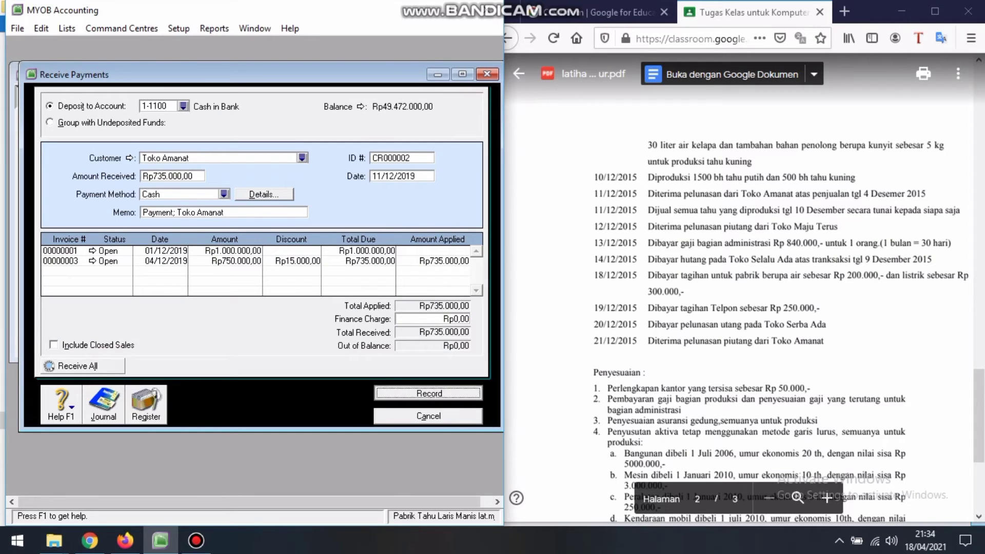
{"action": "key", "text": "Escape"}
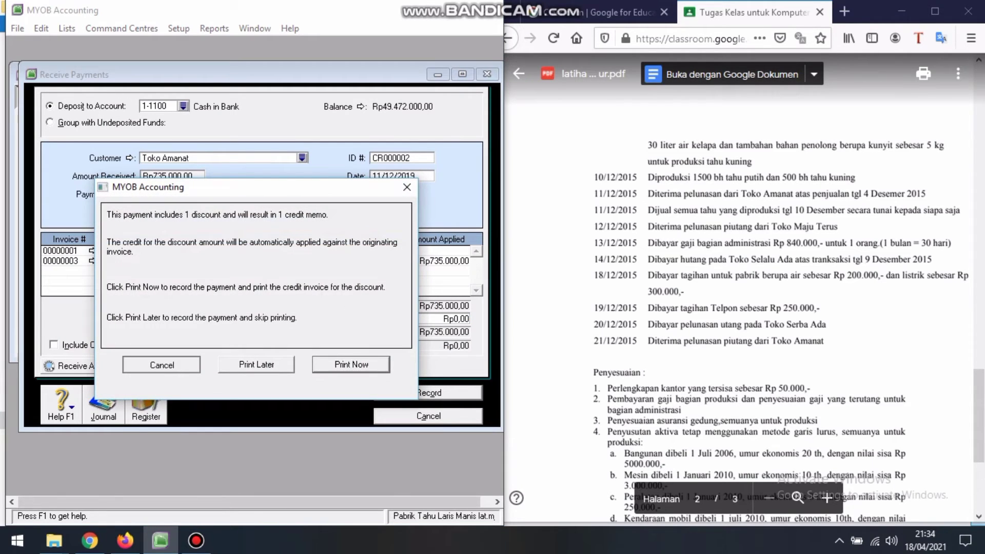
{"action": "key", "text": "Return"}
{"action": "key", "text": "Return"}
{"action": "key", "text": "Return"}
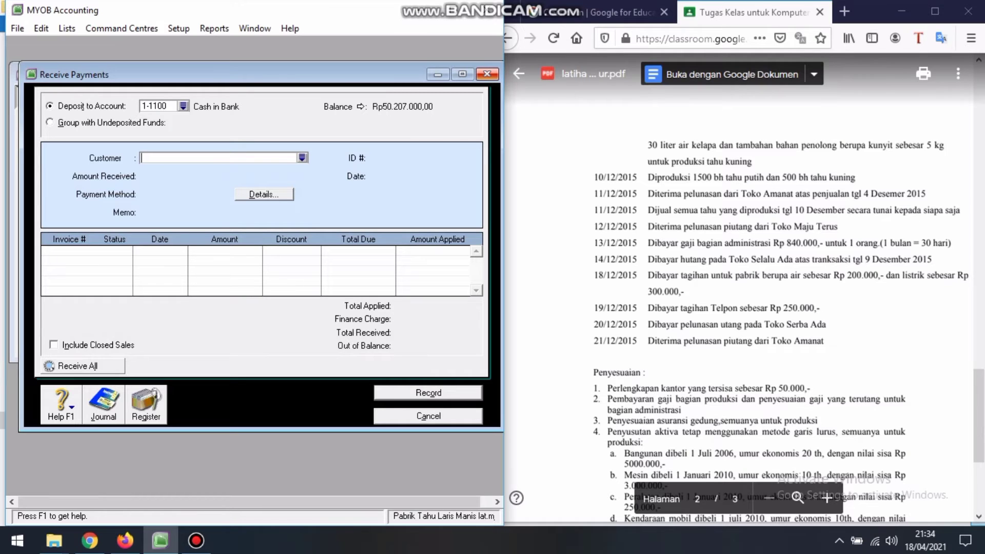
{"action": "left_click", "coordinate": [487, 74]}
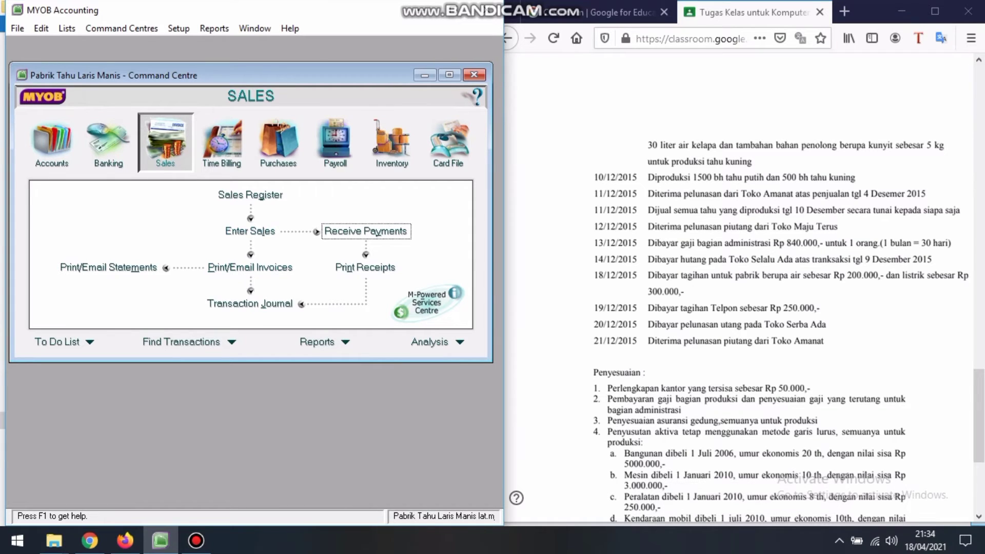
{"action": "key", "text": "alt+Tab"}
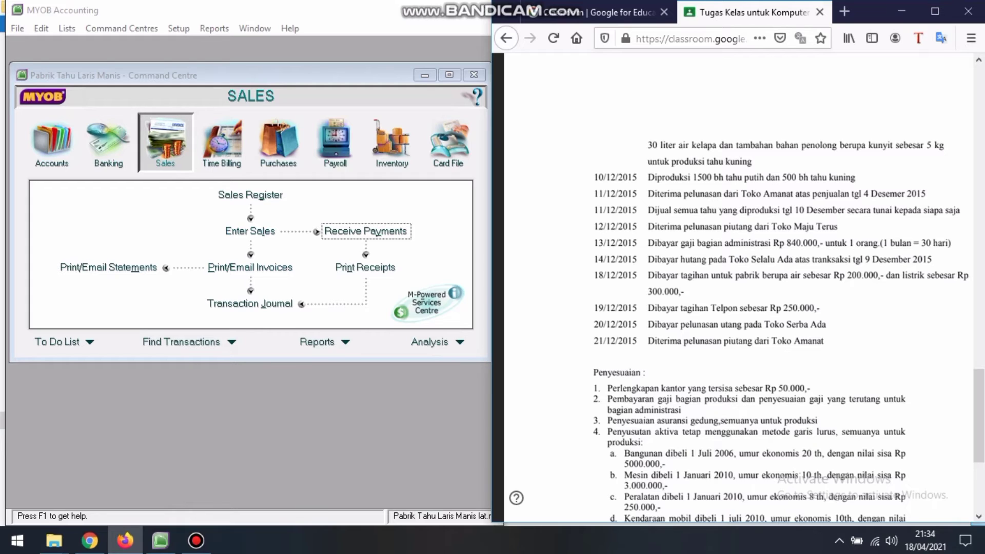
Switch to MYOB and start a new sale with its type set to Invoice.
{"action": "key", "text": "alt+Tab"}
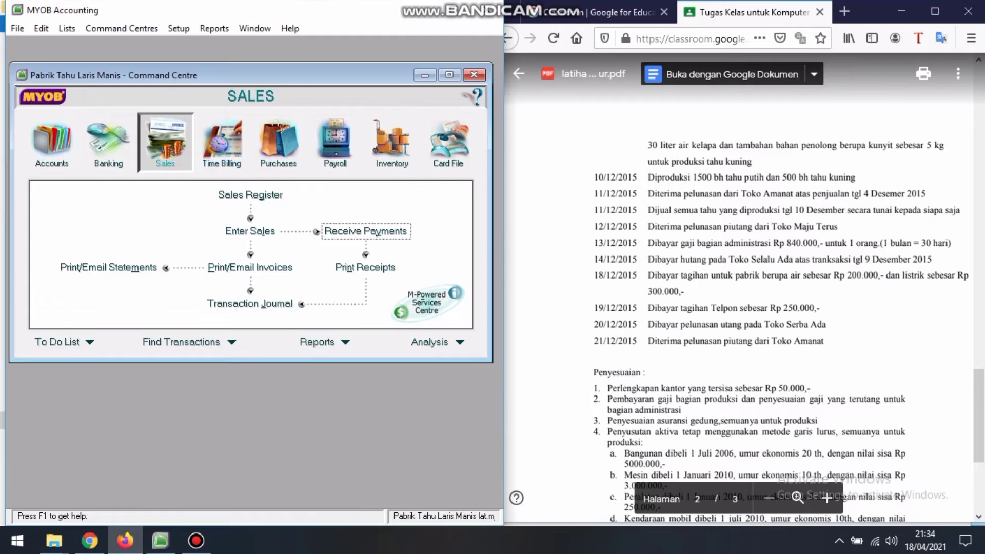
{"action": "left_click", "coordinate": [250, 231]}
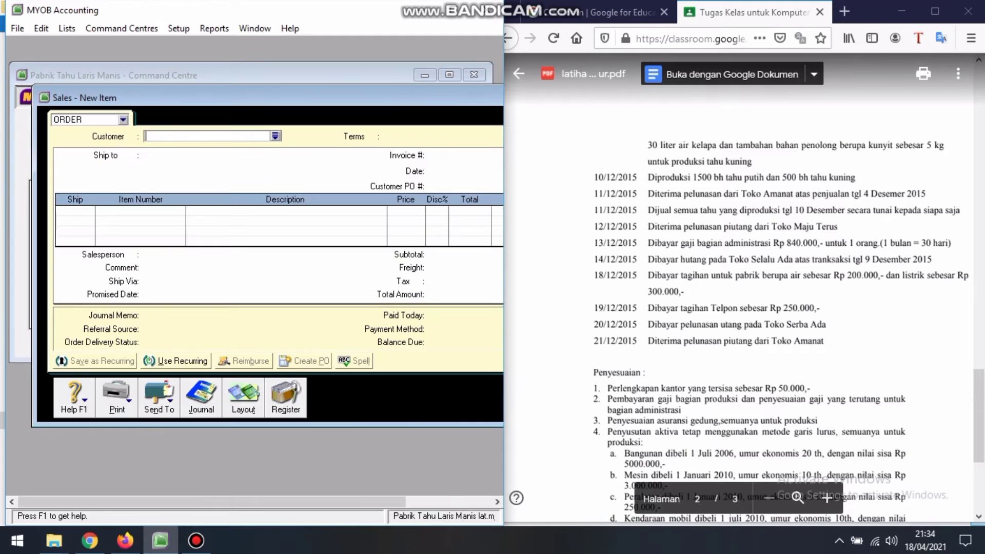
{"action": "left_click", "coordinate": [123, 119]}
{"action": "key", "text": "Down"}
{"action": "key", "text": "Down"}
{"action": "key", "text": "Return"}
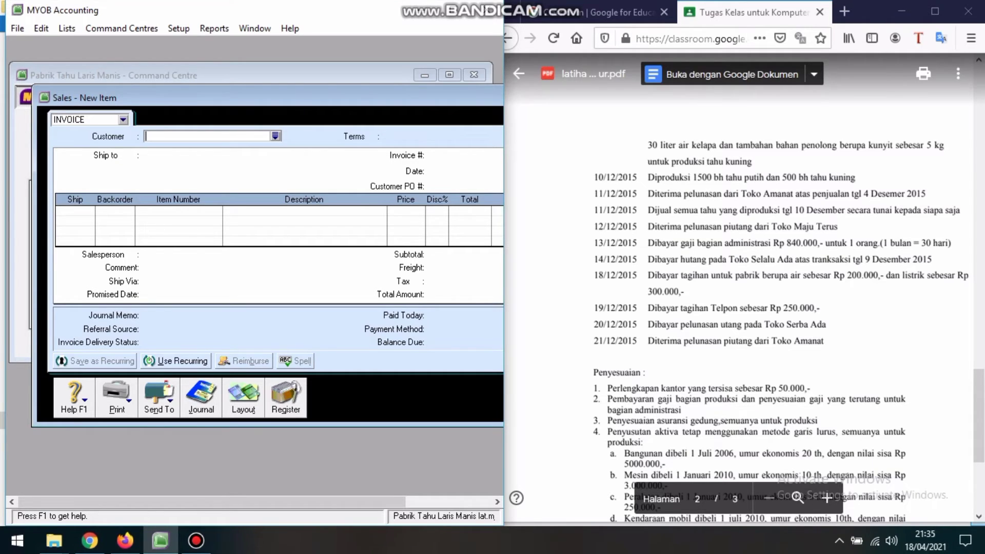
Create a customer card named Penjualan Tunai and use it as the invoice's customer.
{"action": "key", "text": "Tab"}
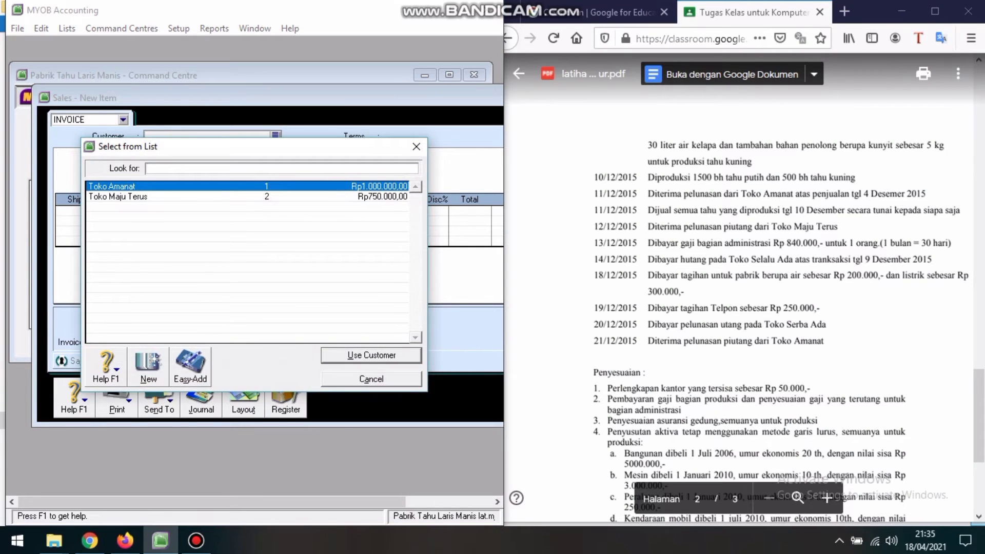
{"action": "key", "text": "alt+n"}
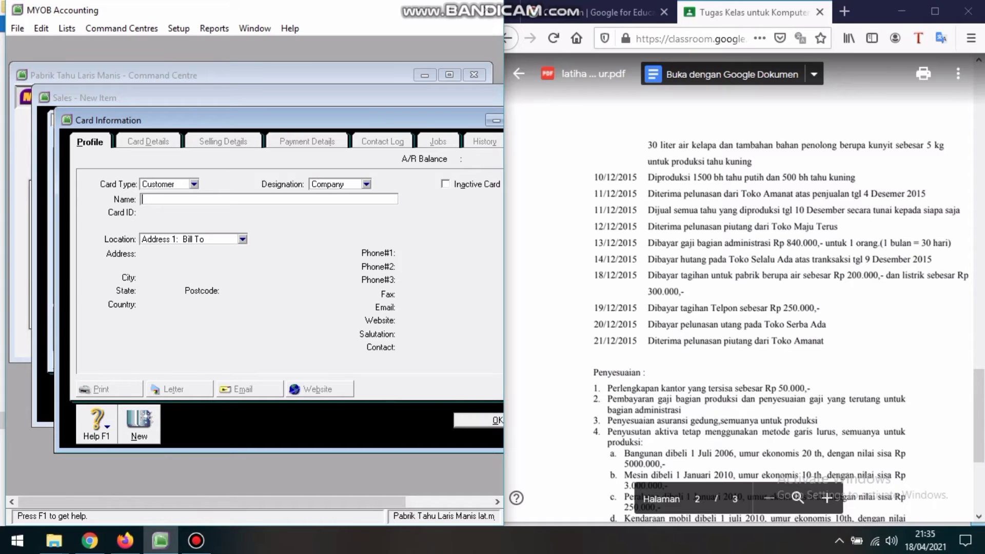
{"action": "type", "text": "Penjualan Tunai"}
{"action": "key", "text": "Return"}
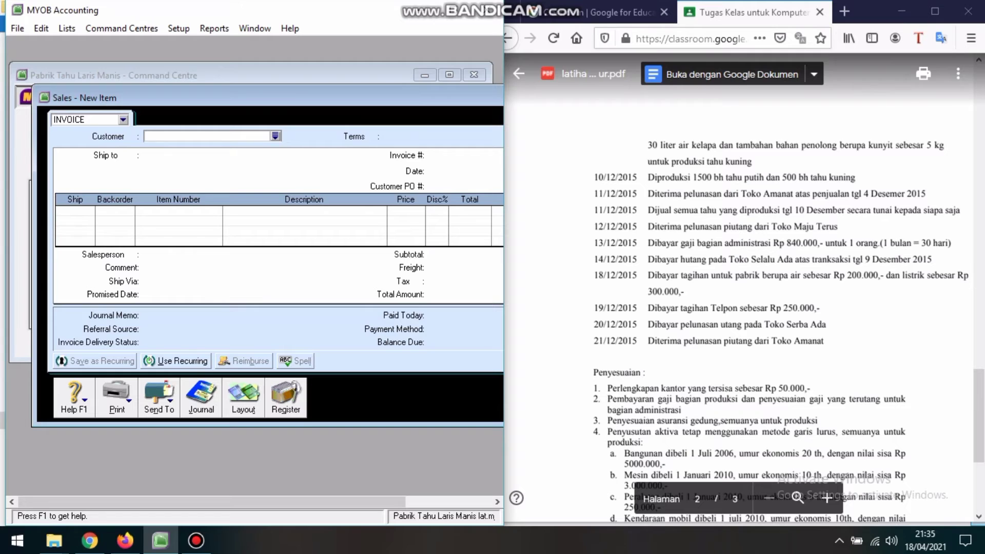
{"action": "left_click", "coordinate": [275, 136]}
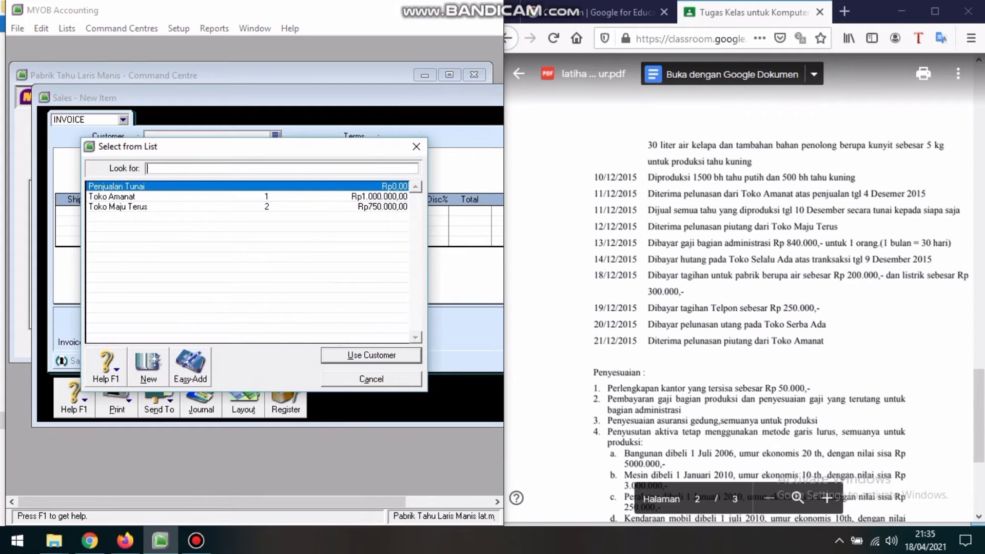
{"action": "key", "text": "Return"}
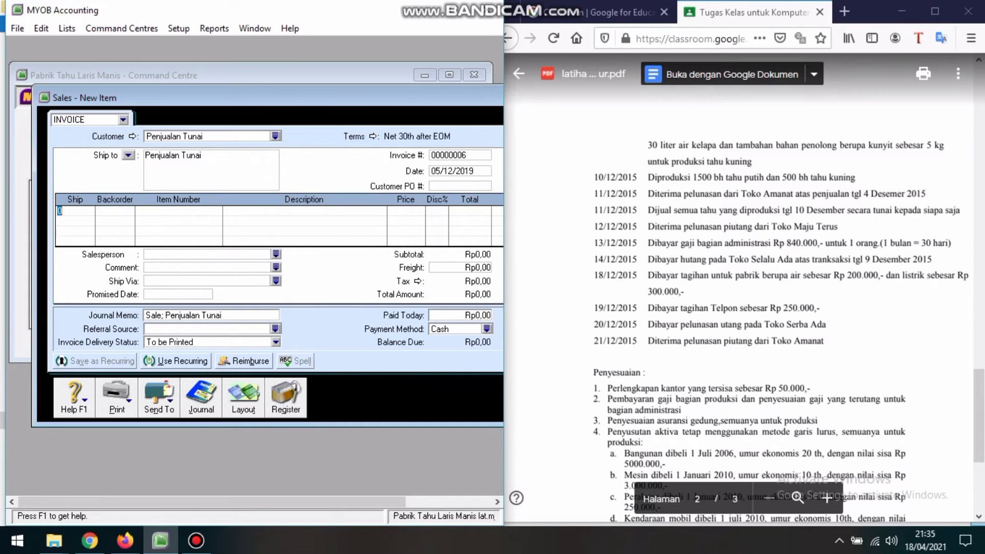
Enter the first invoice line with 1500 units of item PJ01 (Tahu Putih).
{"action": "scroll", "coordinate": [739, 308], "scroll_direction": "up", "scroll_amount": 3}
{"action": "scroll", "coordinate": [739, 308], "scroll_direction": "down", "scroll_amount": 3}
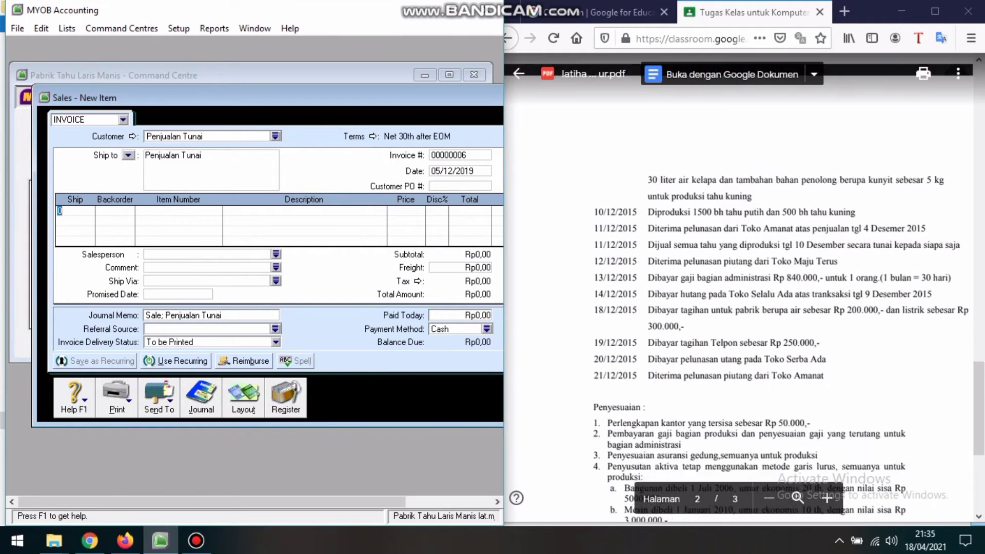
{"action": "type", "text": "1500"}
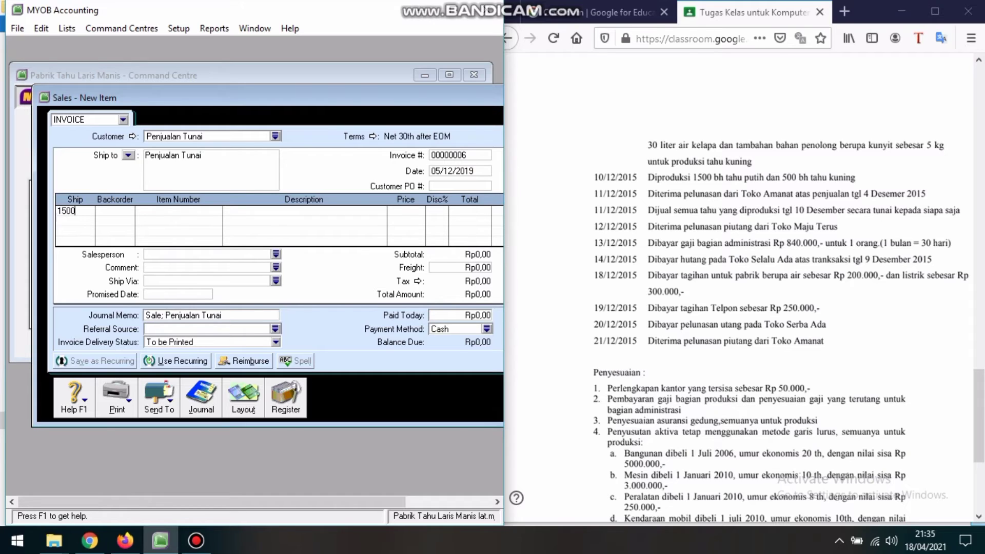
{"action": "key", "text": "Return"}
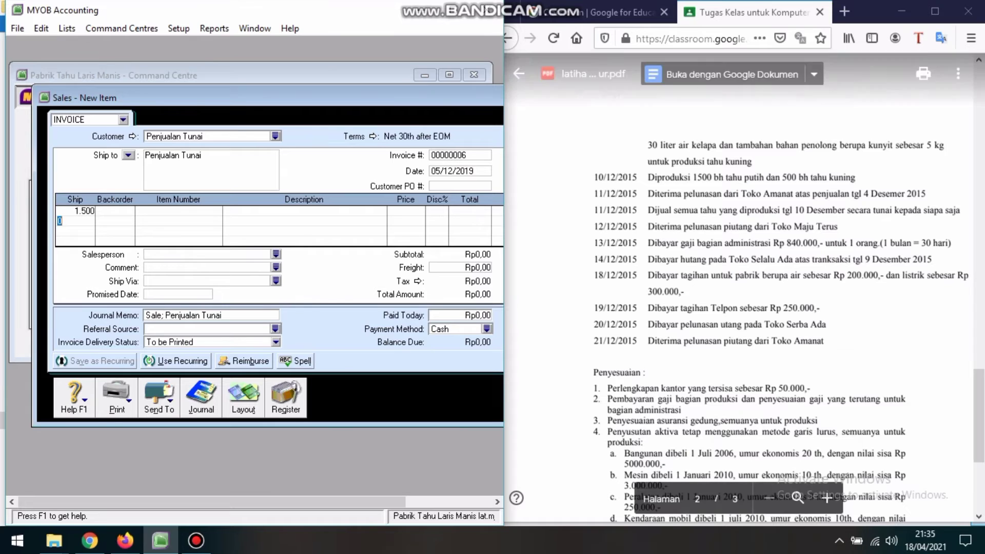
{"action": "left_click", "coordinate": [177, 211]}
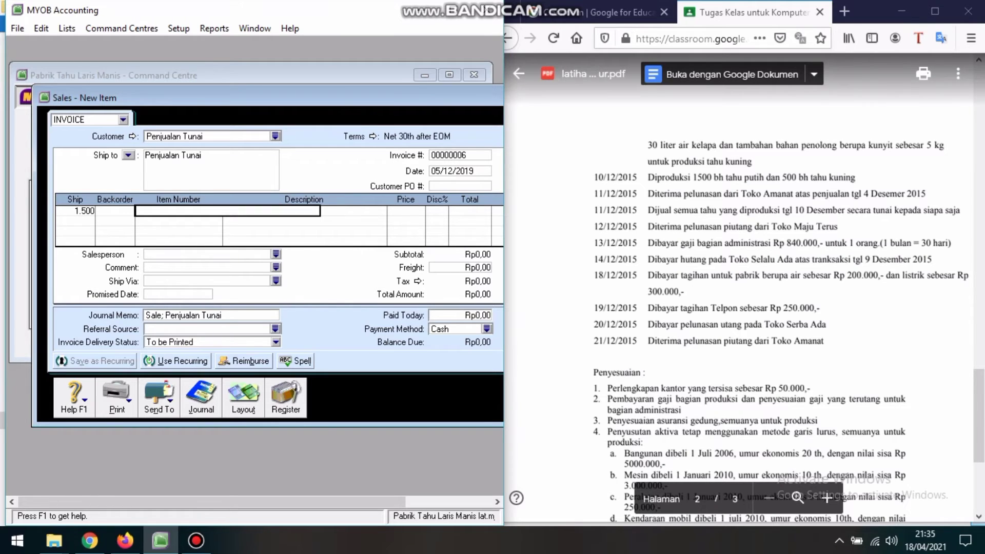
{"action": "type", "text": "PJ01"}
{"action": "key", "text": "Return"}
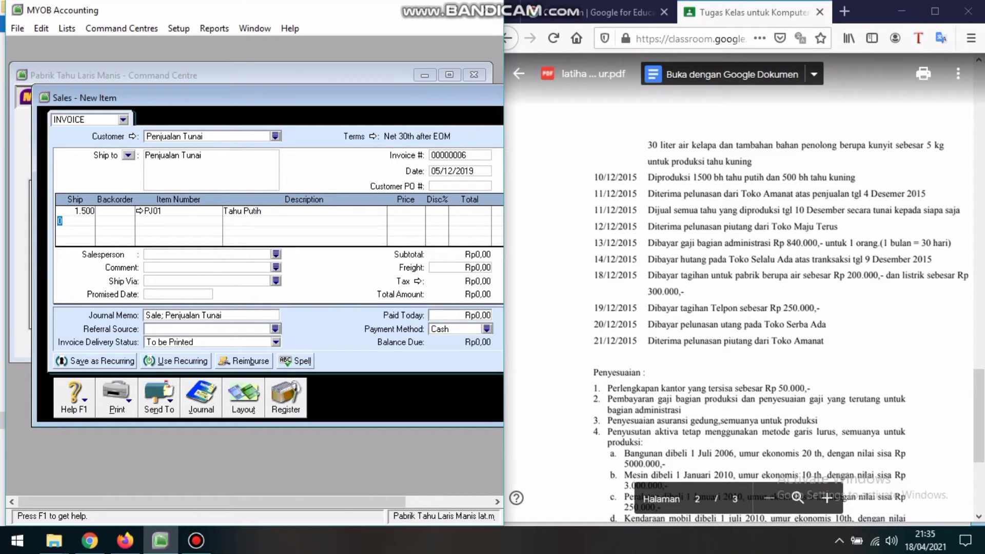
Add a second invoice line with 500 units of item PJ02 (Tahu Kuning).
{"action": "type", "text": "500"}
{"action": "key", "text": "Tab"}
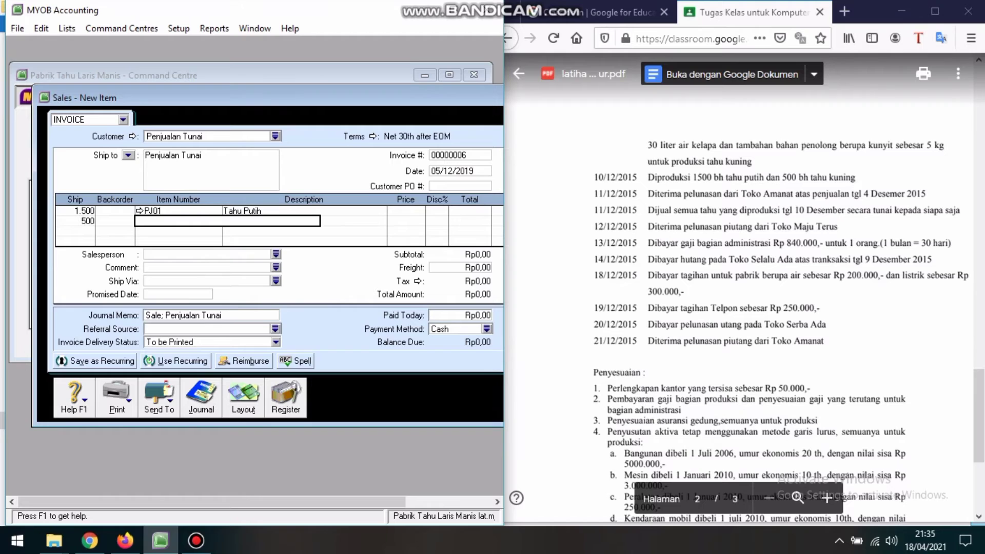
{"action": "type", "text": "PJ02"}
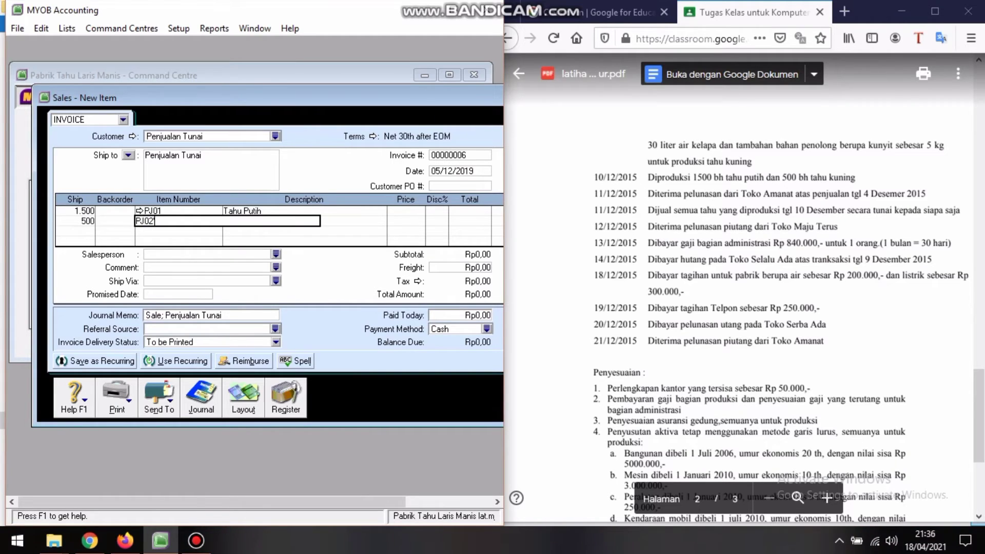
{"action": "key", "text": "Return"}
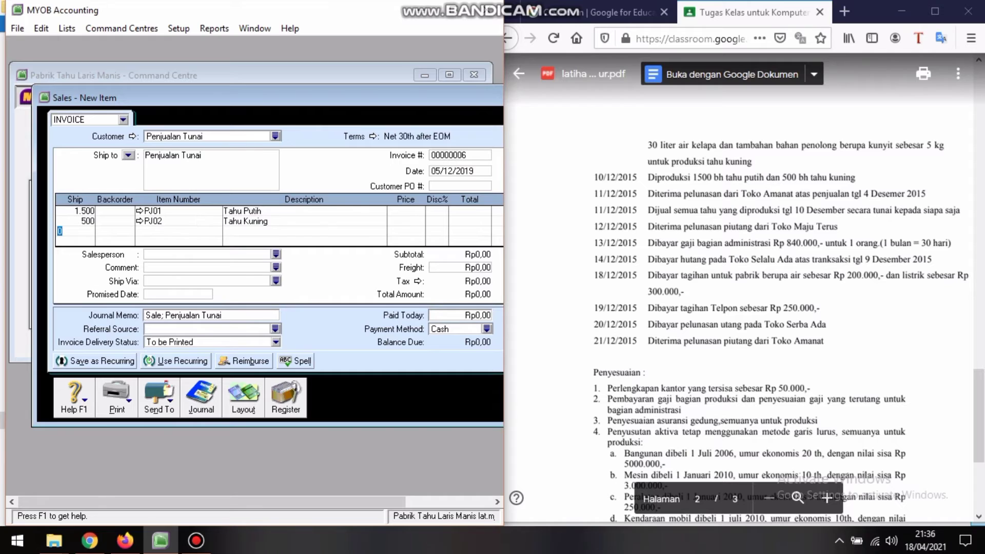
Set the invoice date to 11/12/2019 and bring the rest of the invoice form into view.
{"action": "left_click", "coordinate": [451, 171]}
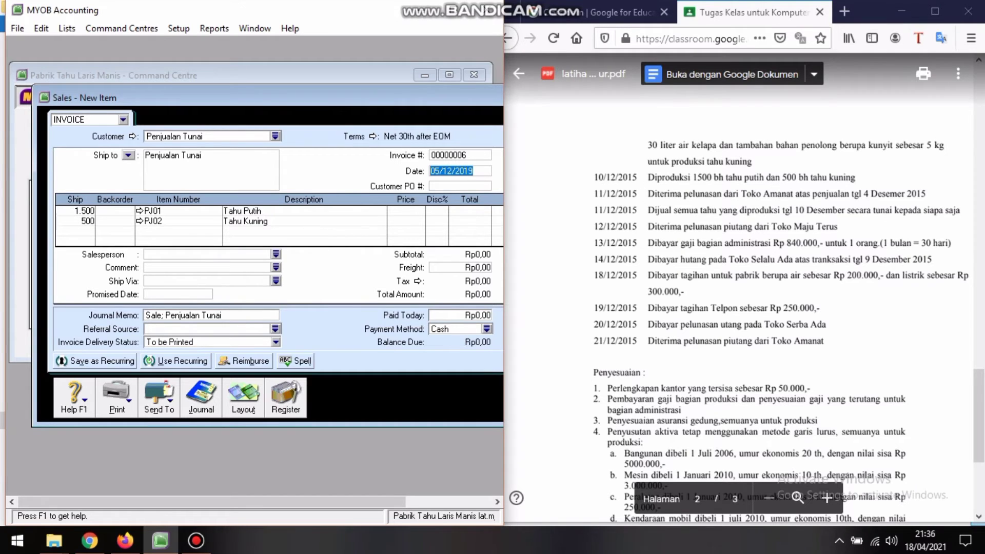
{"action": "type", "text": "11/12/2019"}
{"action": "left_click_drag", "start_coordinate": [308, 97], "coordinate": [238, 95]}
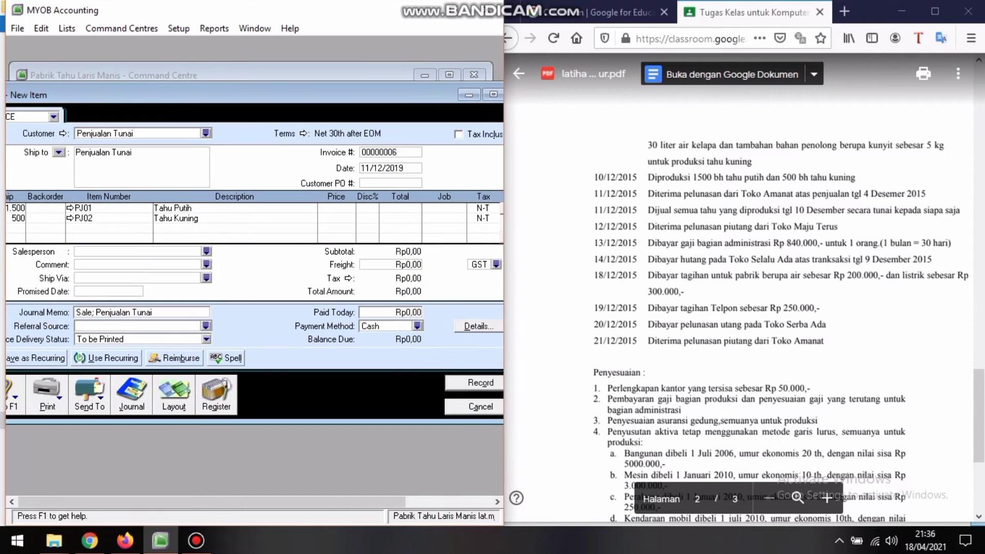
Look up the selling prices in the exercise PDF and set Tahu Putih to Rp1.000 and Tahu Kuning to Rp1.300.
{"action": "left_click", "coordinate": [336, 208]}
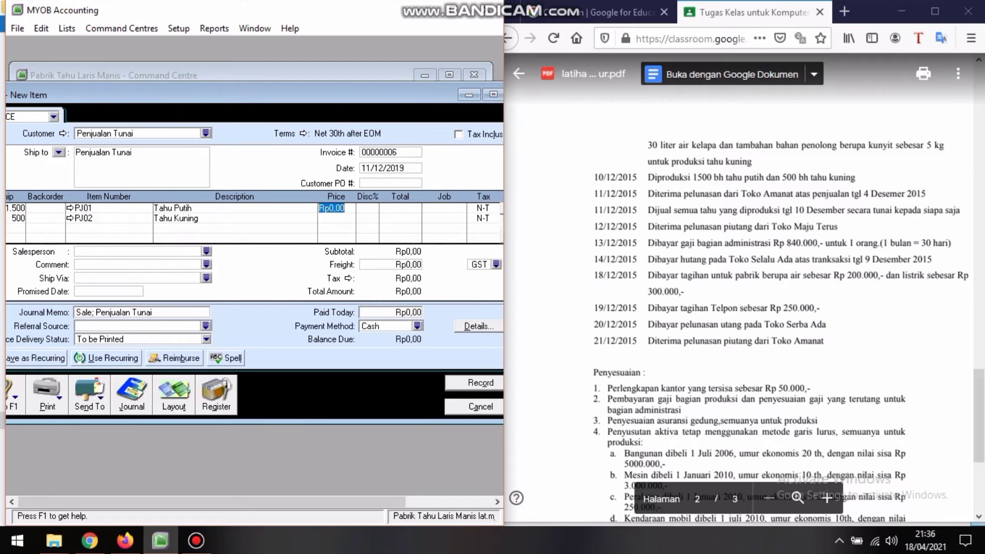
{"action": "scroll", "coordinate": [745, 287], "scroll_direction": "up", "scroll_amount": 8}
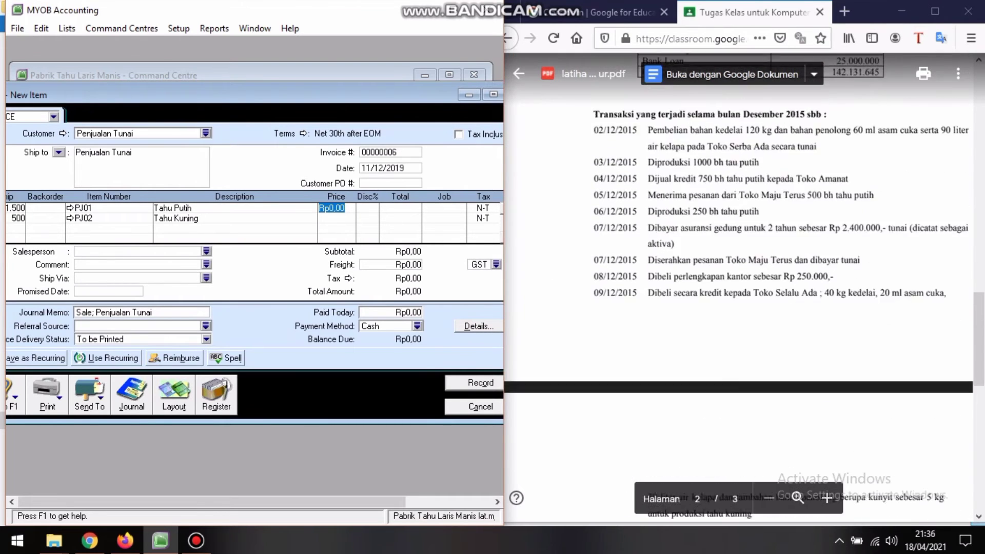
{"action": "scroll", "coordinate": [744, 287], "scroll_direction": "down", "scroll_amount": 4}
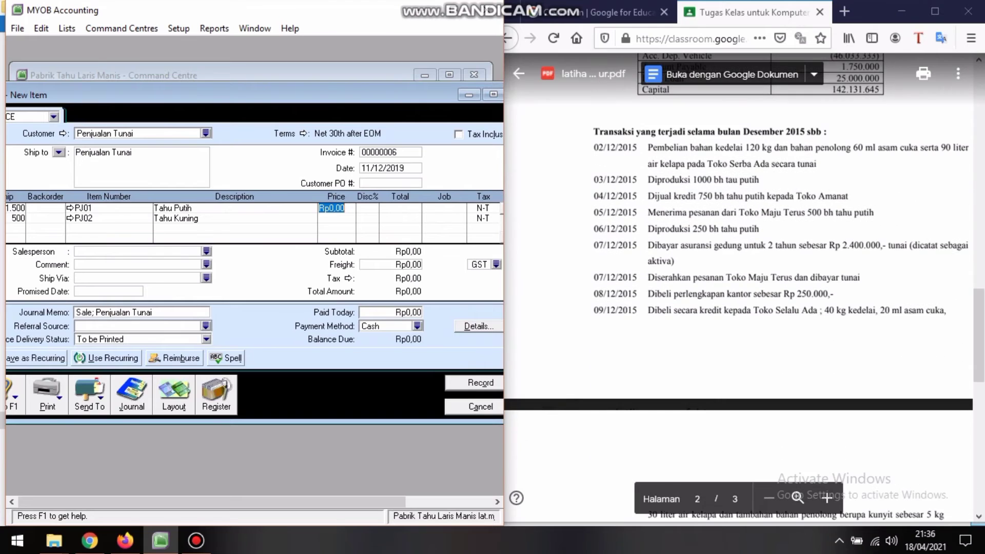
{"action": "scroll", "coordinate": [744, 287], "scroll_direction": "up", "scroll_amount": 7}
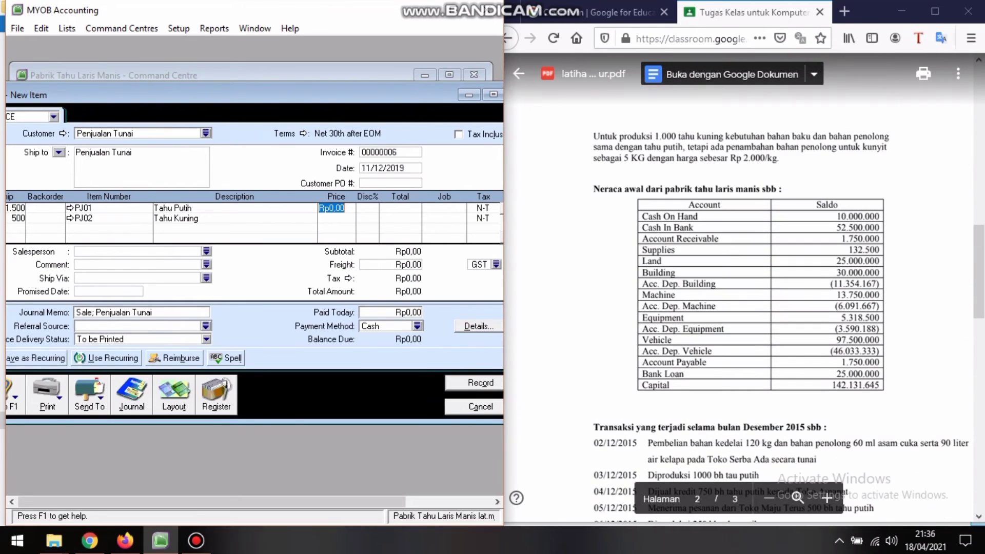
{"action": "scroll", "coordinate": [744, 287], "scroll_direction": "up", "scroll_amount": 10}
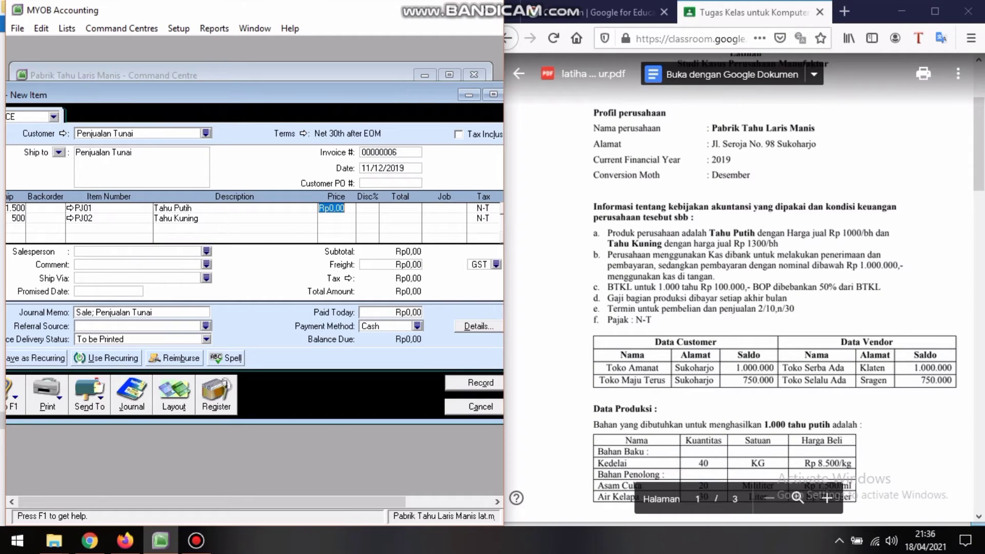
{"action": "type", "text": "1000"}
{"action": "key", "text": "Tab"}
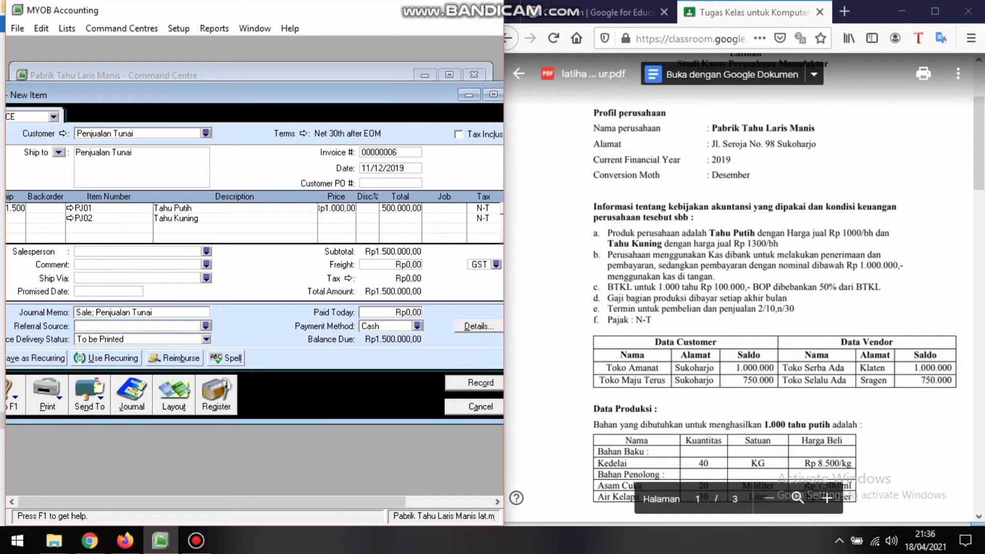
{"action": "type", "text": "500"}
{"action": "key", "text": "Tab"}
{"action": "type", "text": "1300"}
{"action": "key", "text": "Tab"}
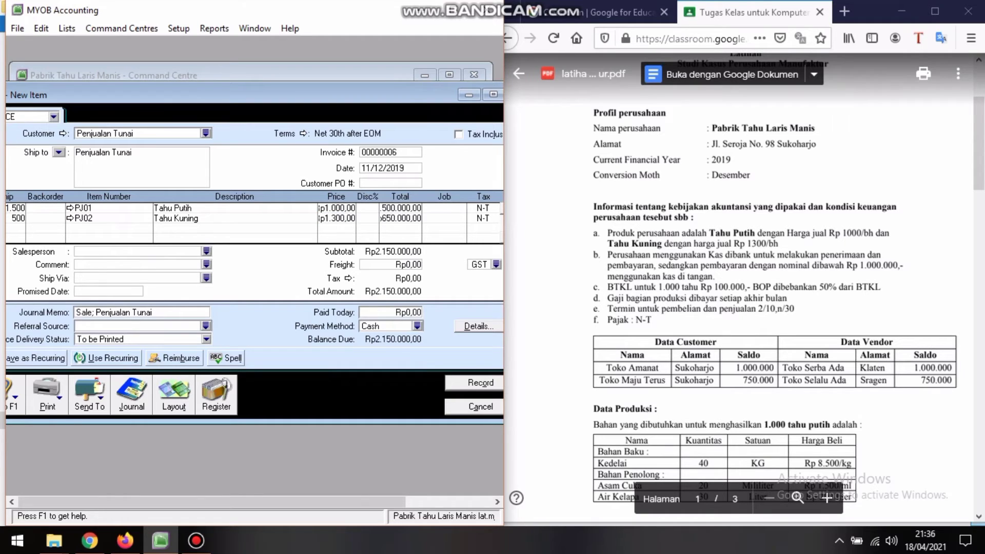
Change the invoice's freight tax code to N-T (Not Reportable).
{"action": "left_click", "coordinate": [496, 264]}
{"action": "left_click", "coordinate": [187, 197]}
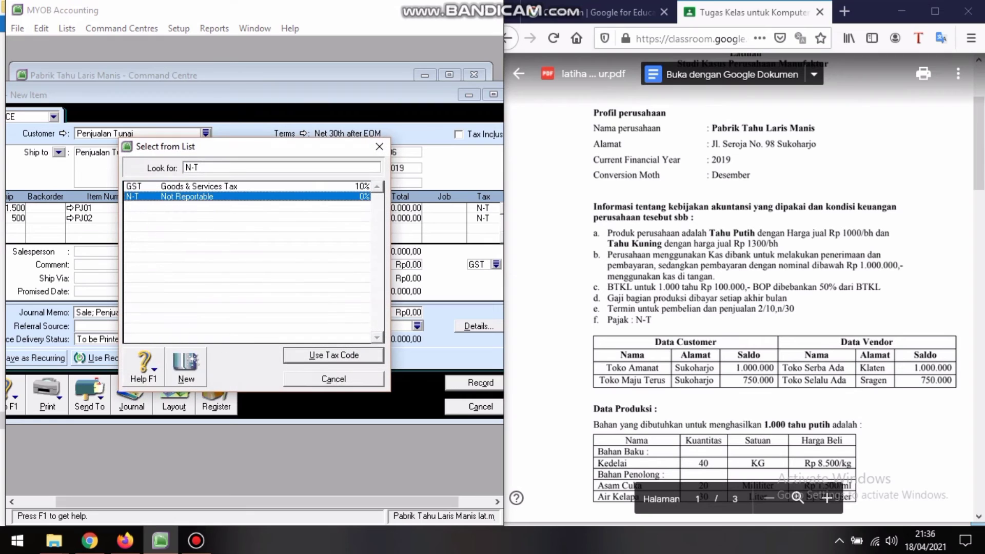
{"action": "key", "text": "Return"}
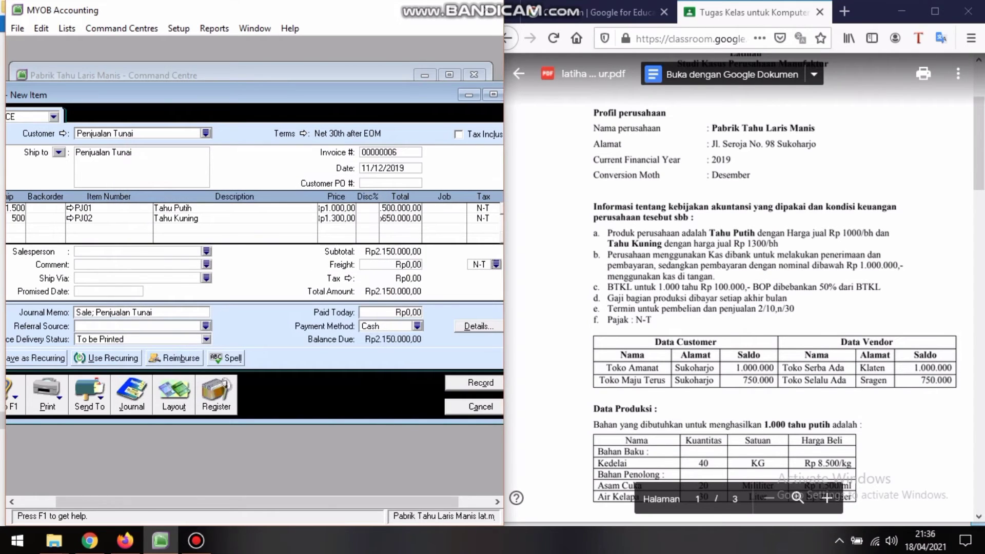
Enter Rp2.150.000 as paid today, record the cash sale invoice, and close the sales form.
{"action": "left_click", "coordinate": [408, 312]}
{"action": "type", "text": "2150000"}
{"action": "key", "text": "Return"}
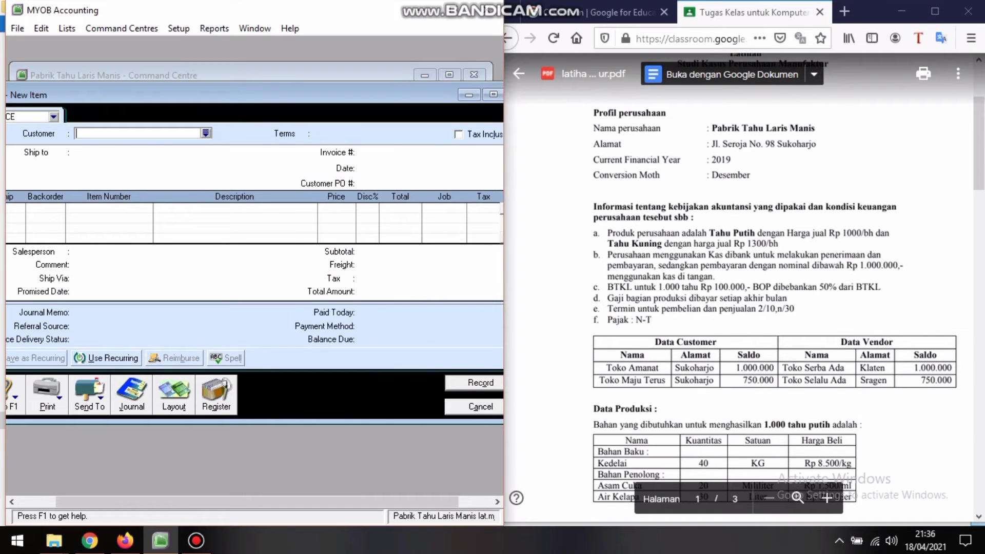
{"action": "key", "text": "Escape"}
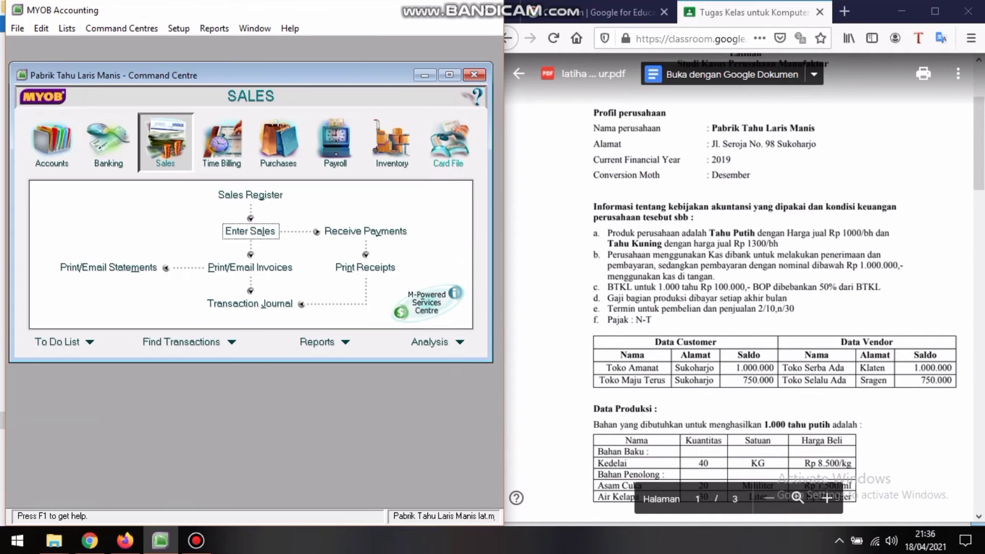
Find the 12 December entry in the exercise PDF and start a customer payment from Toko Maju Terus.
{"action": "scroll", "coordinate": [739, 287], "scroll_direction": "down", "scroll_amount": 15}
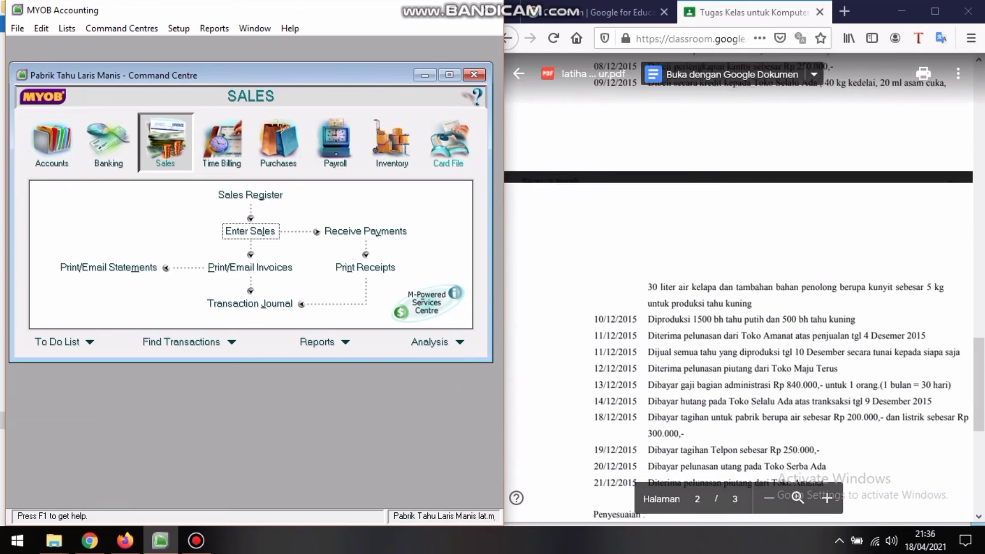
{"action": "scroll", "coordinate": [739, 288], "scroll_direction": "down", "scroll_amount": 4}
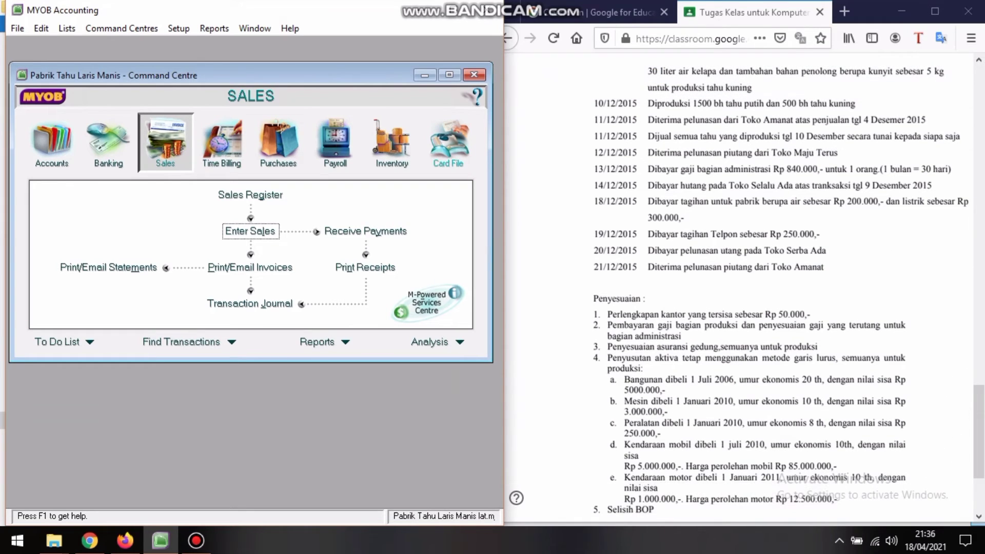
{"action": "key", "text": "alt+Tab"}
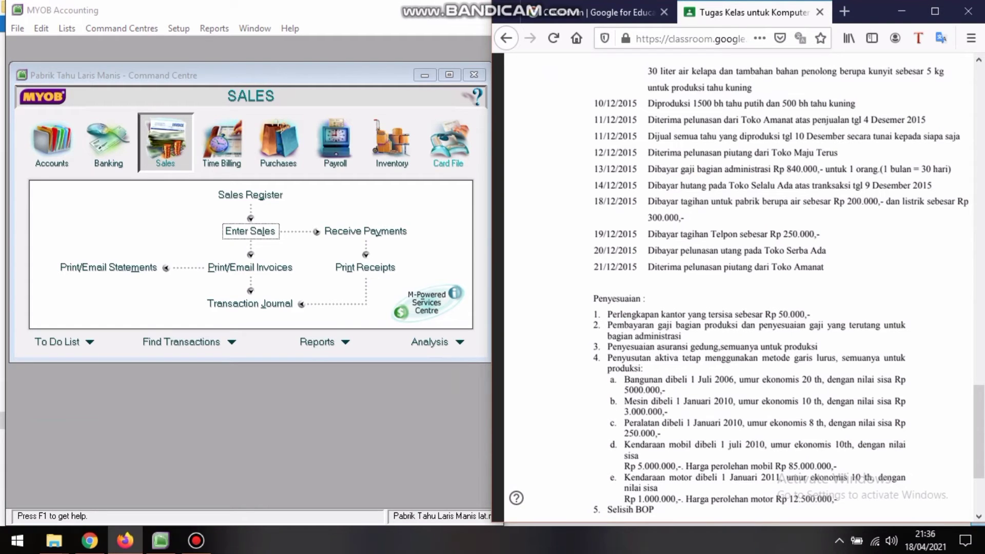
{"action": "left_click", "coordinate": [365, 231]}
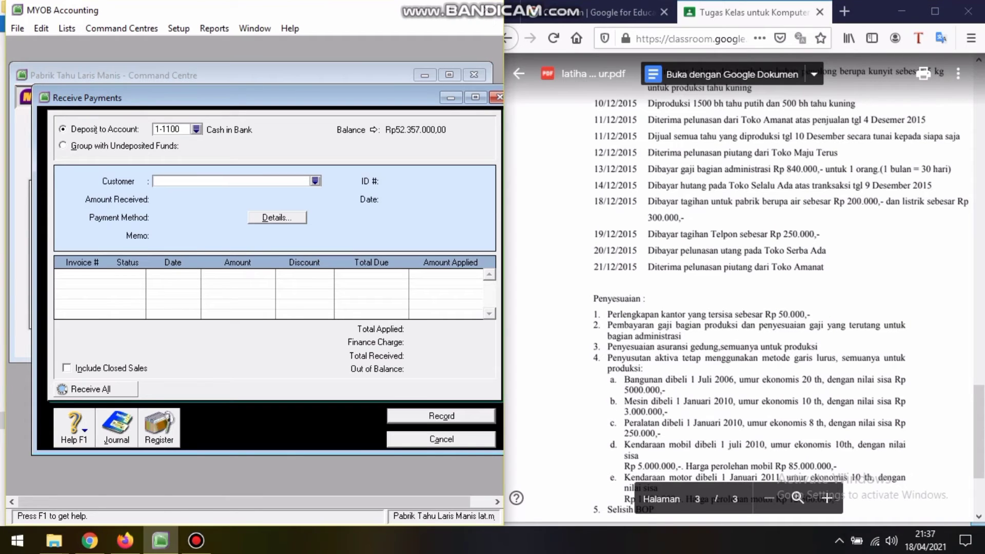
{"action": "left_click", "coordinate": [315, 181]}
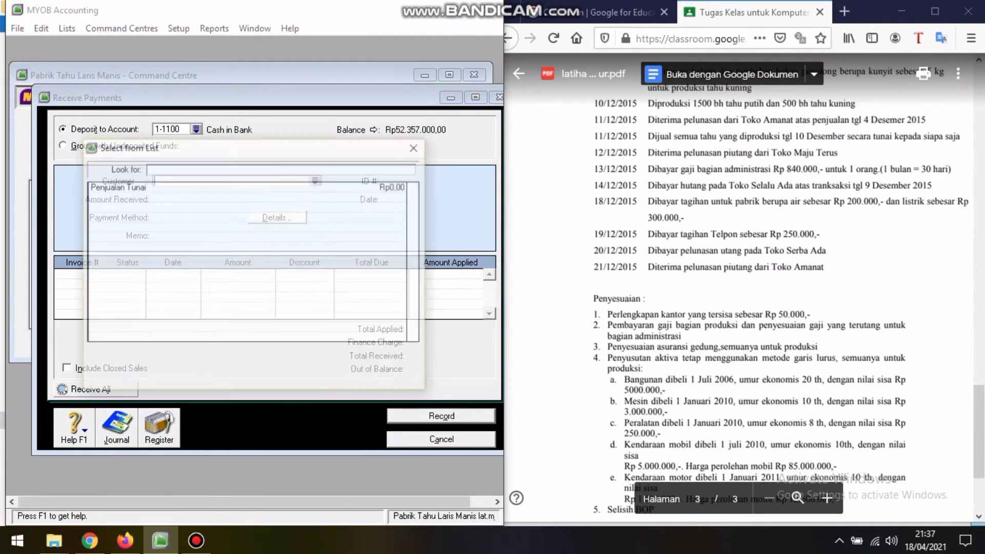
{"action": "left_click", "coordinate": [118, 206]}
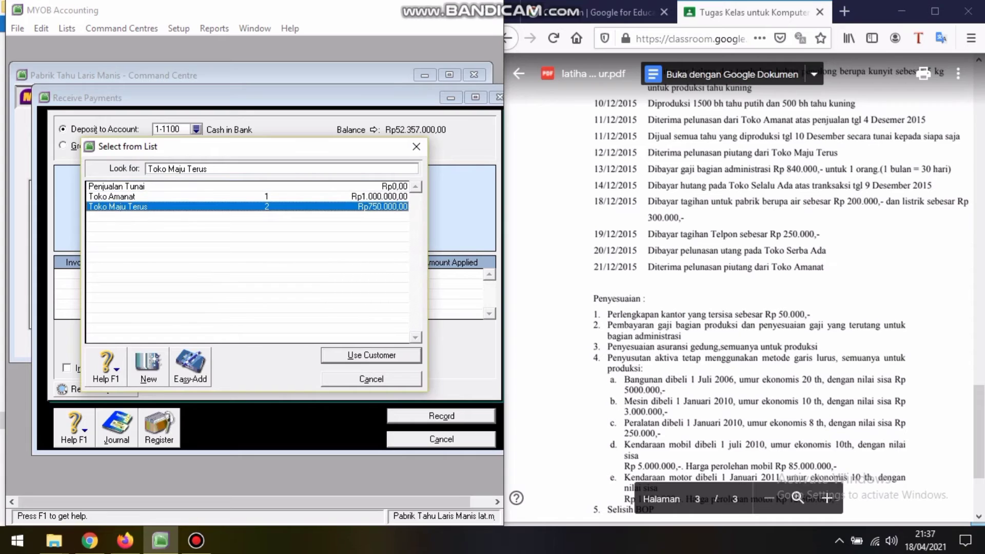
{"action": "key", "text": "Return"}
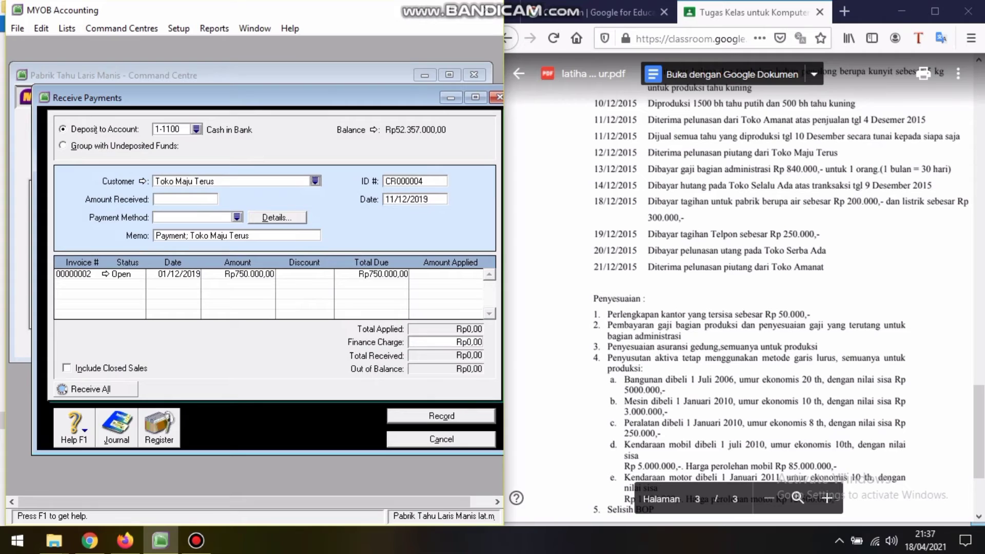
Set the amount received from Toko Maju Terus to Rp735.000 and the payment method to Cash.
{"action": "left_click", "coordinate": [185, 200]}
{"action": "type", "text": "735000"}
{"action": "left_click", "coordinate": [236, 217]}
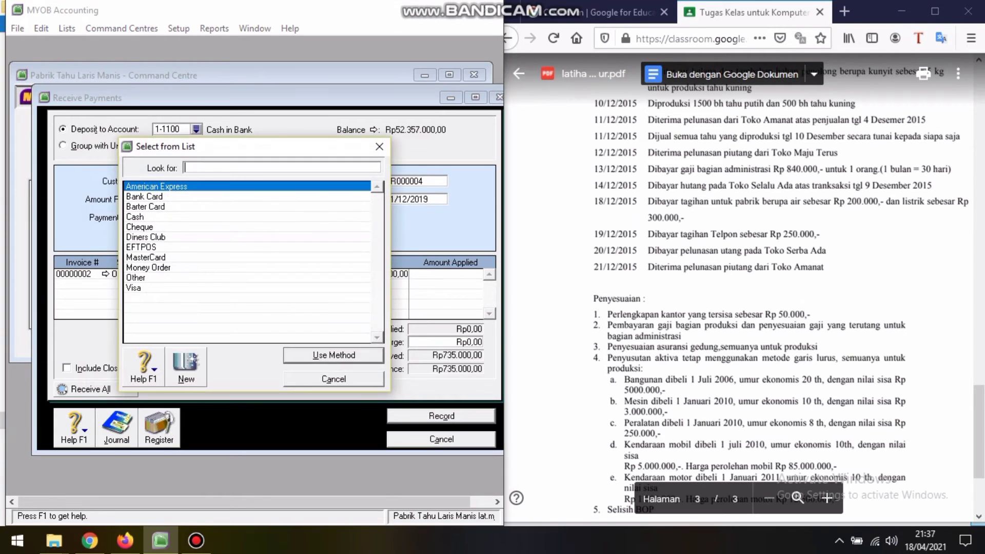
{"action": "left_click", "coordinate": [148, 217]}
{"action": "left_click", "coordinate": [334, 356]}
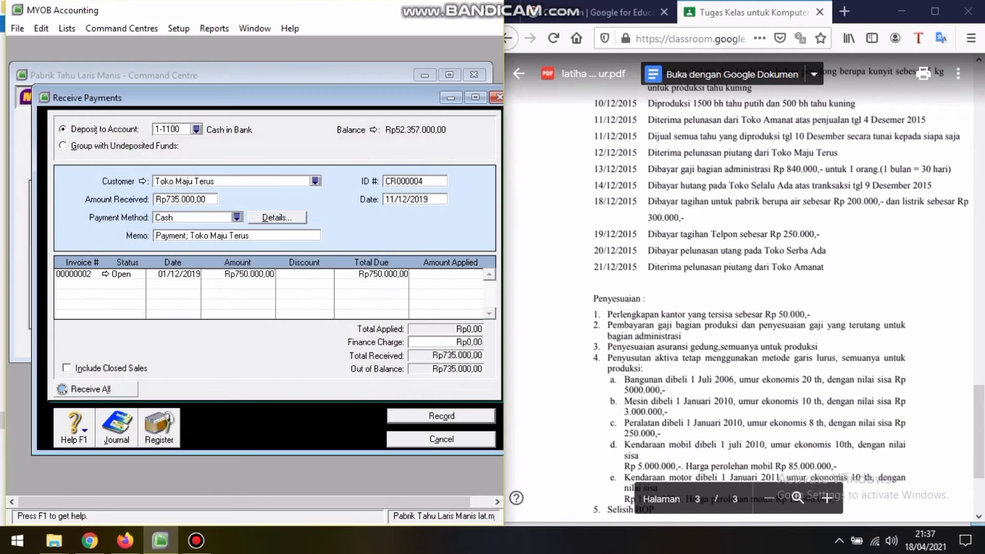
Apply the Rp735.000 to Toko Maju Terus's open invoice and give it a discount of Rp15.000.
{"action": "left_click", "coordinate": [451, 274]}
{"action": "key", "text": "Tab"}
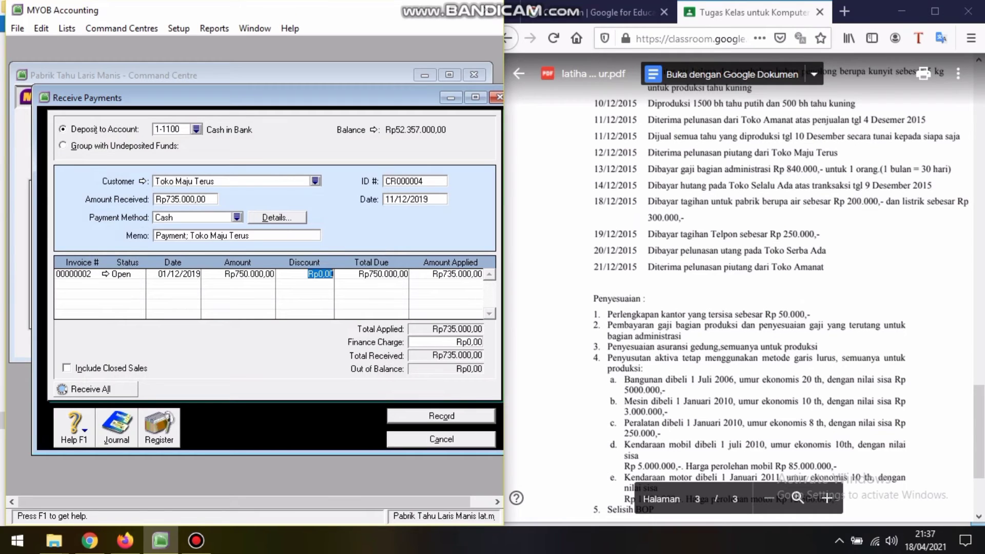
{"action": "type", "text": "15000"}
{"action": "key", "text": "Tab"}
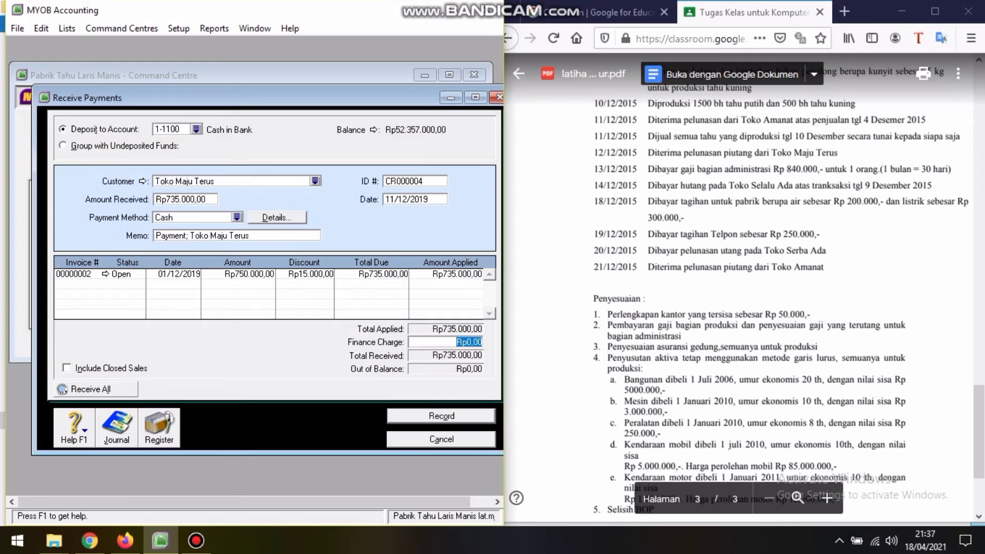
Record the customer payment with the credit invoice left for later printing, and close the Receive Payments form.
{"action": "left_click", "coordinate": [441, 416]}
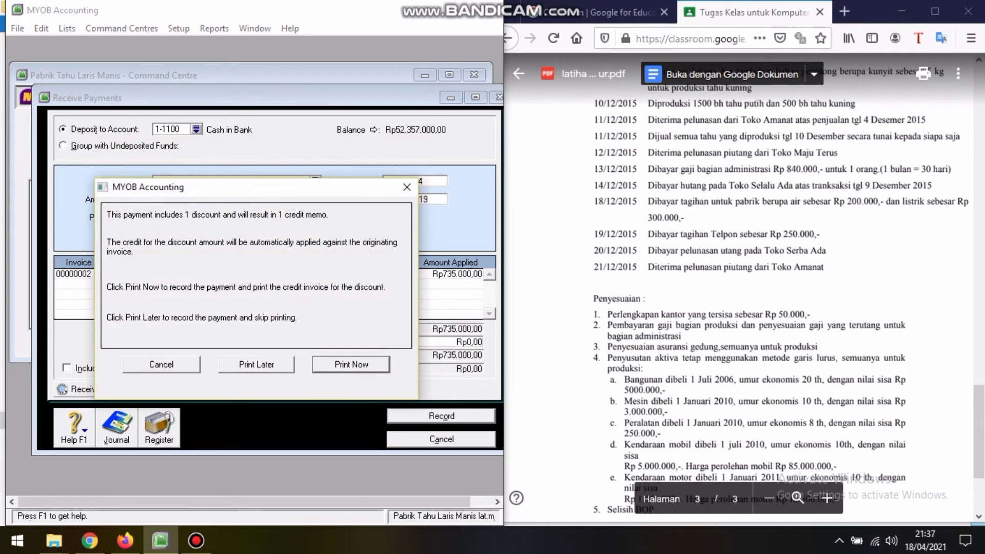
{"action": "left_click", "coordinate": [257, 365]}
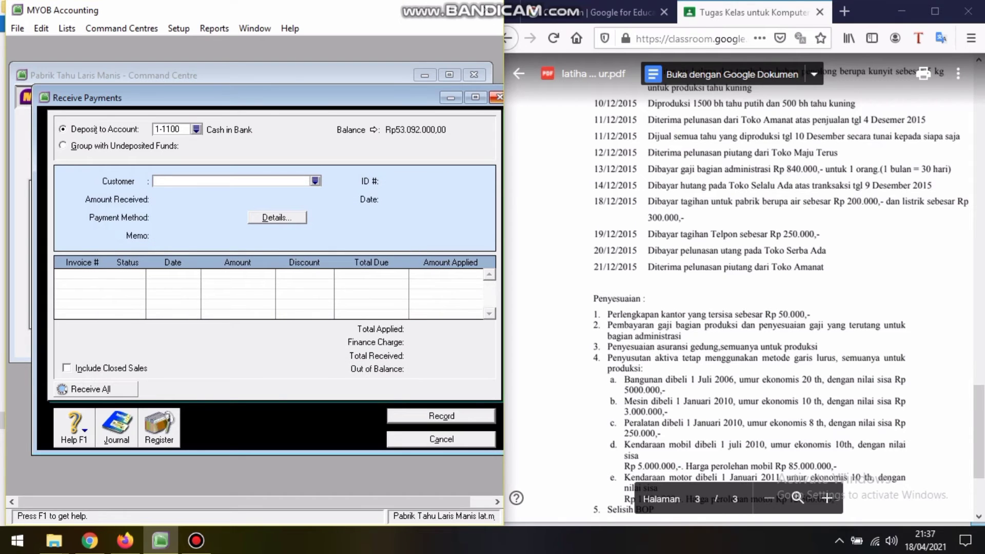
{"action": "left_click", "coordinate": [497, 97]}
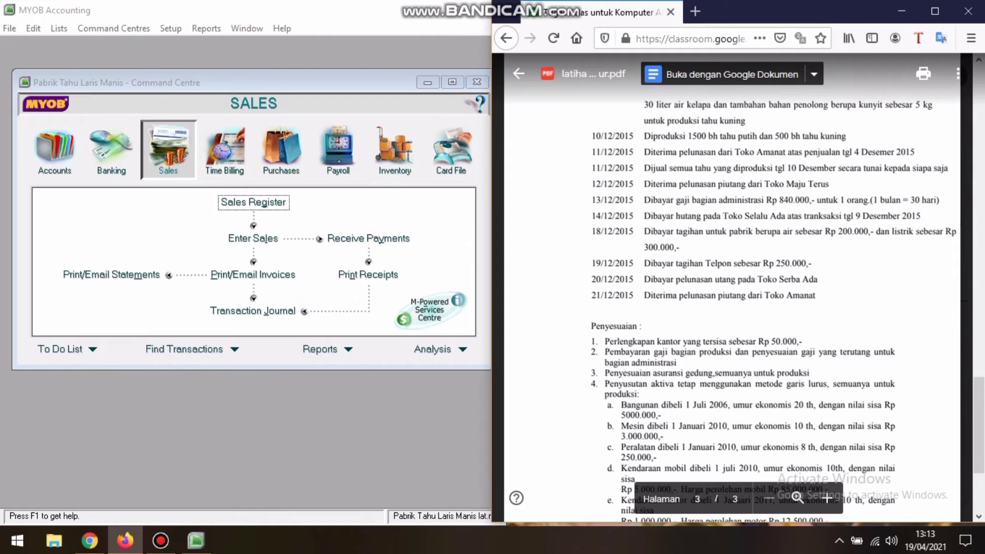
Highlight the 13 December administration salary entry in the PDF and start a Spend Money transaction dated 13/12/2019.
{"action": "left_click_drag", "start_coordinate": [645, 199], "coordinate": [940, 201]}
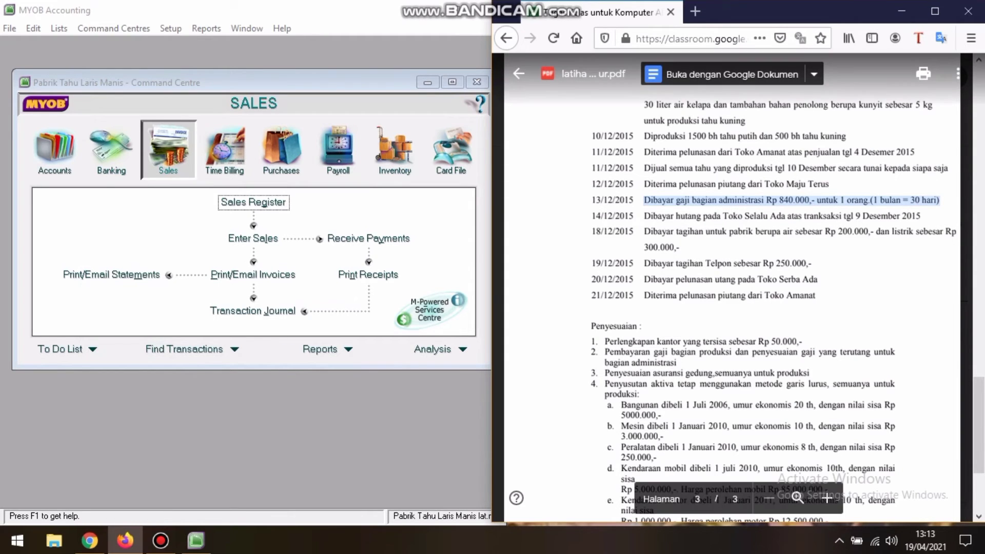
{"action": "left_click", "coordinate": [111, 152]}
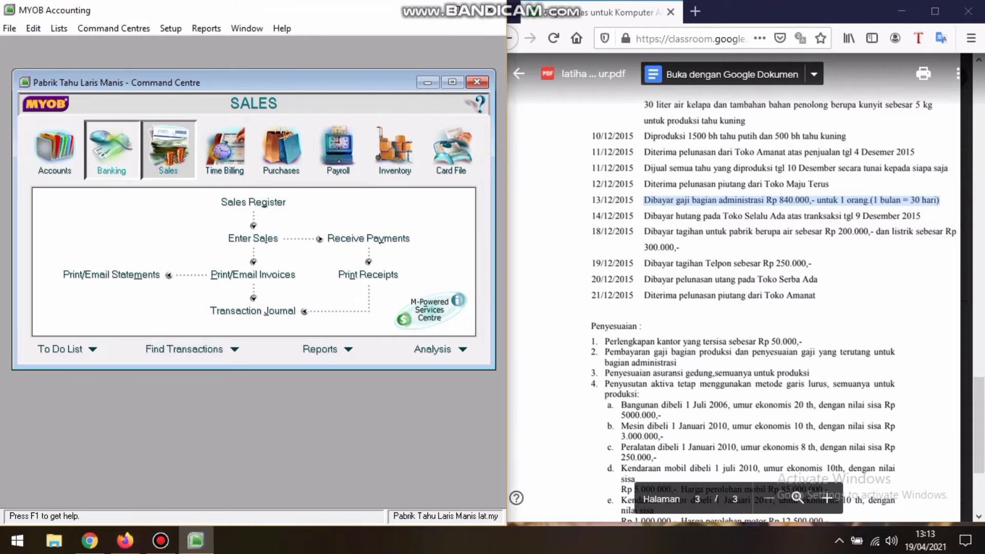
{"action": "key", "text": "Return"}
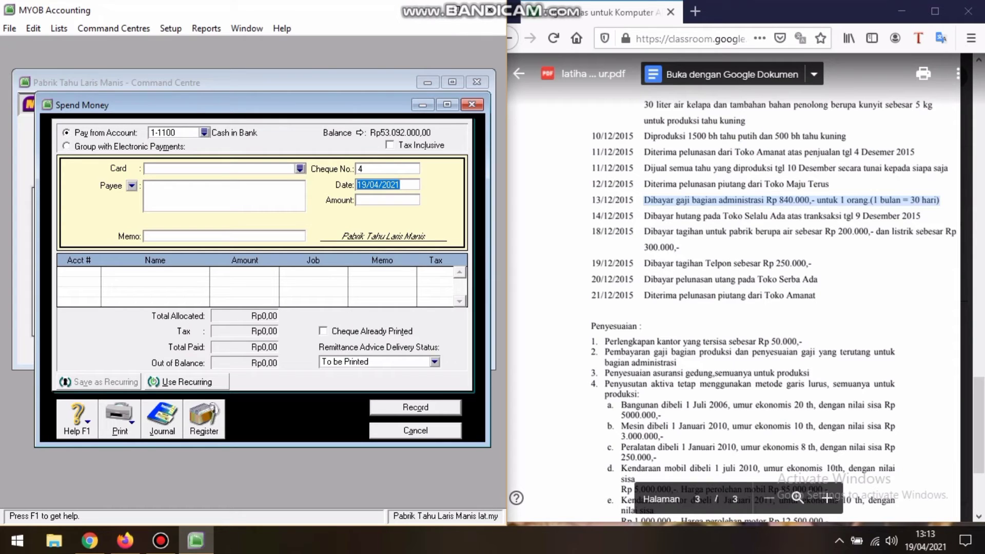
{"action": "type", "text": "13/"}
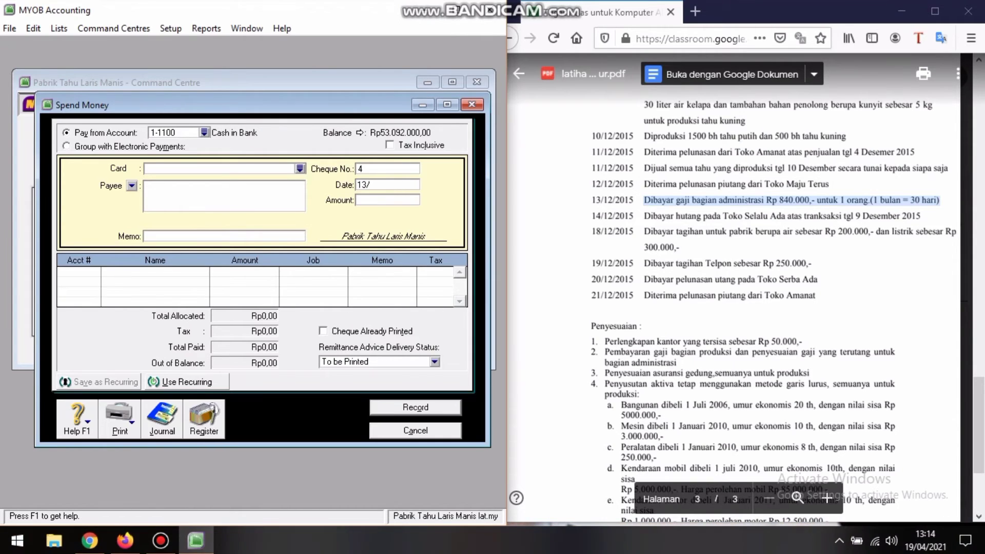
{"action": "type", "text": "0"}
{"action": "key", "text": "BackSpace"}
{"action": "type", "text": "12/2019"}
{"action": "key", "text": "Tab"}
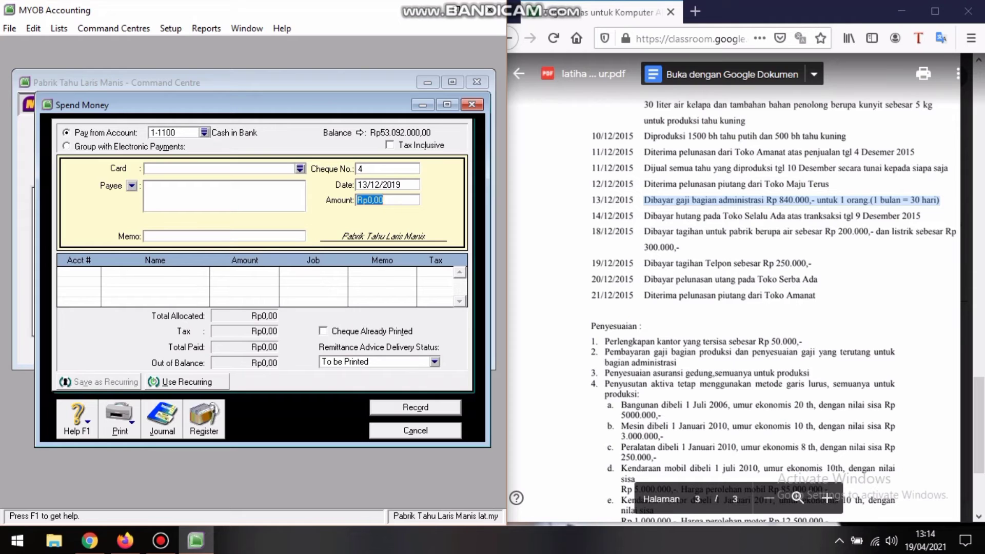
Set the payment amount to Rp840.000 and enter MEMBAYAR GAJI as the memo.
{"action": "left_click_drag", "start_coordinate": [231, 105], "coordinate": [205, 101]}
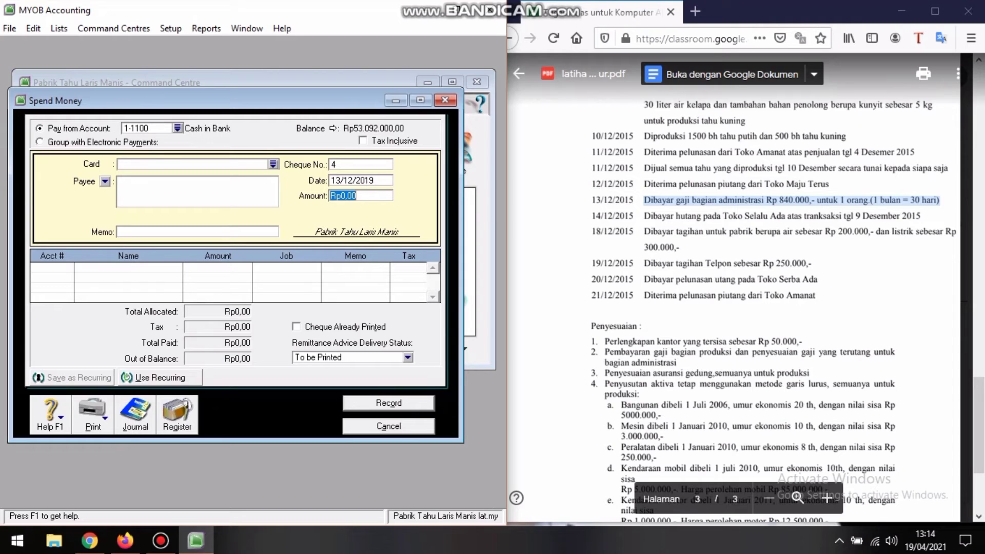
{"action": "type", "text": "840000"}
{"action": "key", "text": "Tab"}
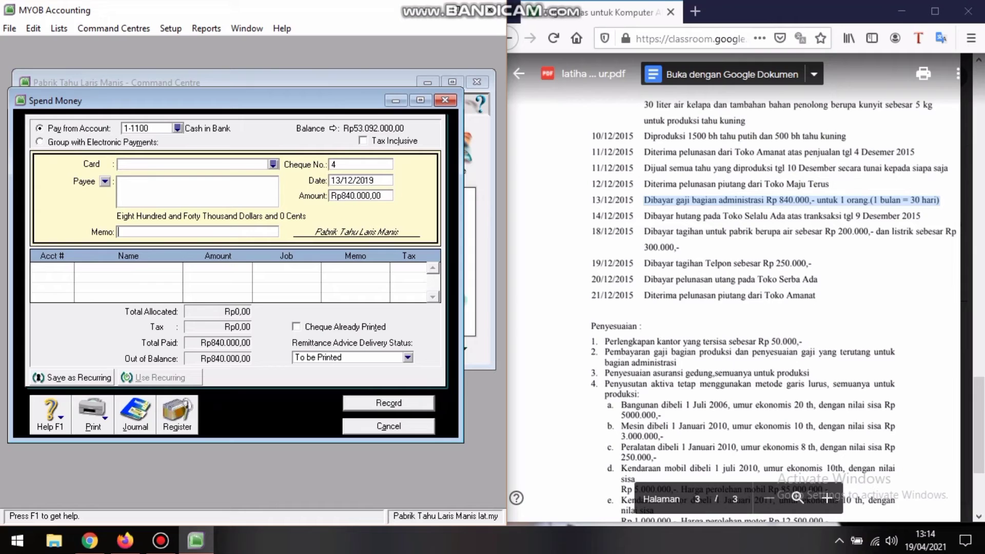
{"action": "type", "text": "MEMBAYAR GAJI"}
Allocate the full payment to expense account 6-1700 Wages & Salaries.
{"action": "key", "text": "Tab"}
{"action": "type", "text": "6-"}
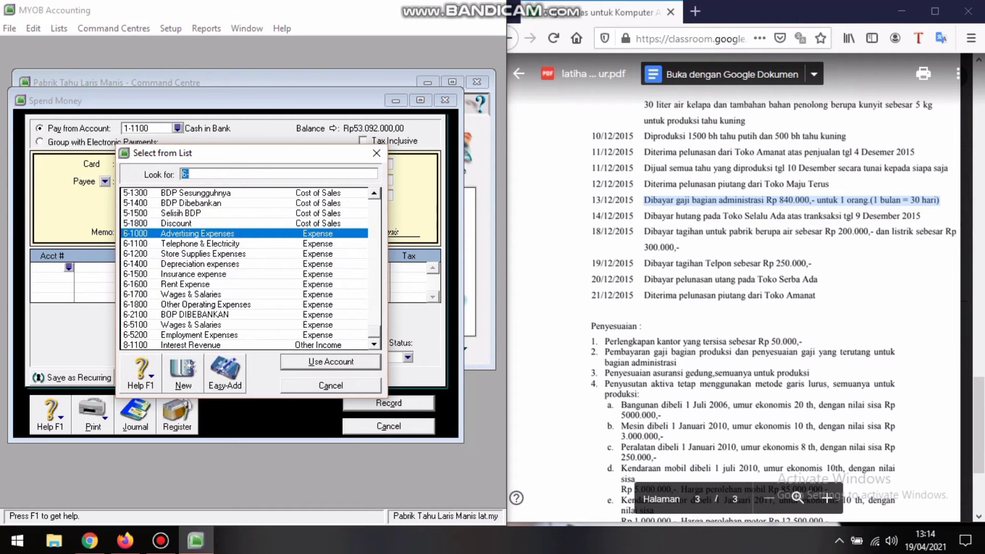
{"action": "type", "text": "1700"}
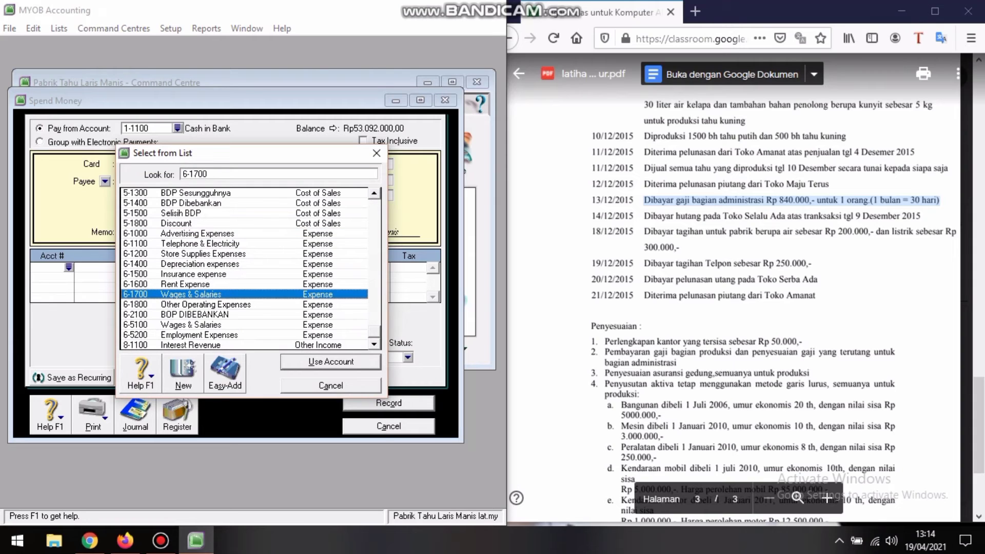
{"action": "key", "text": "Return"}
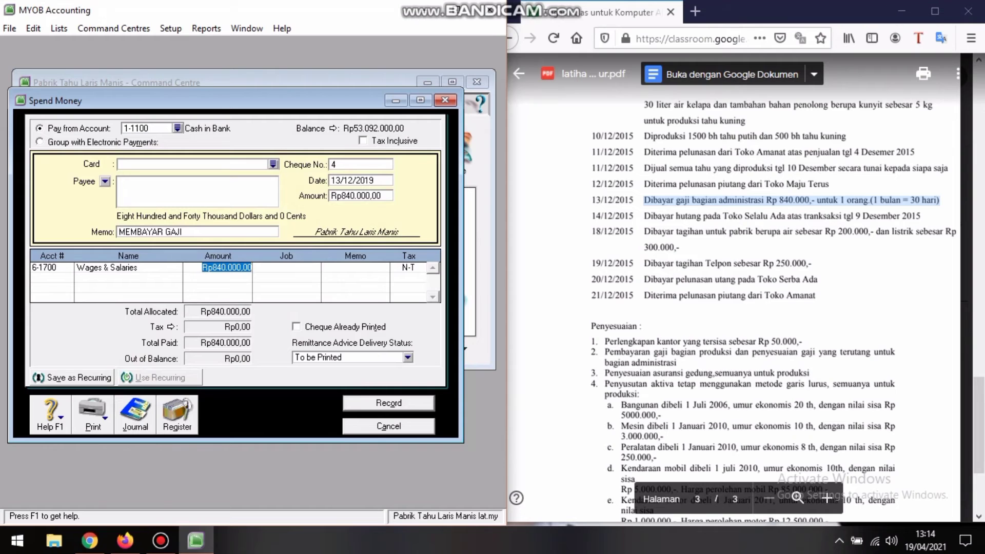
{"action": "left_click", "coordinate": [161, 541]}
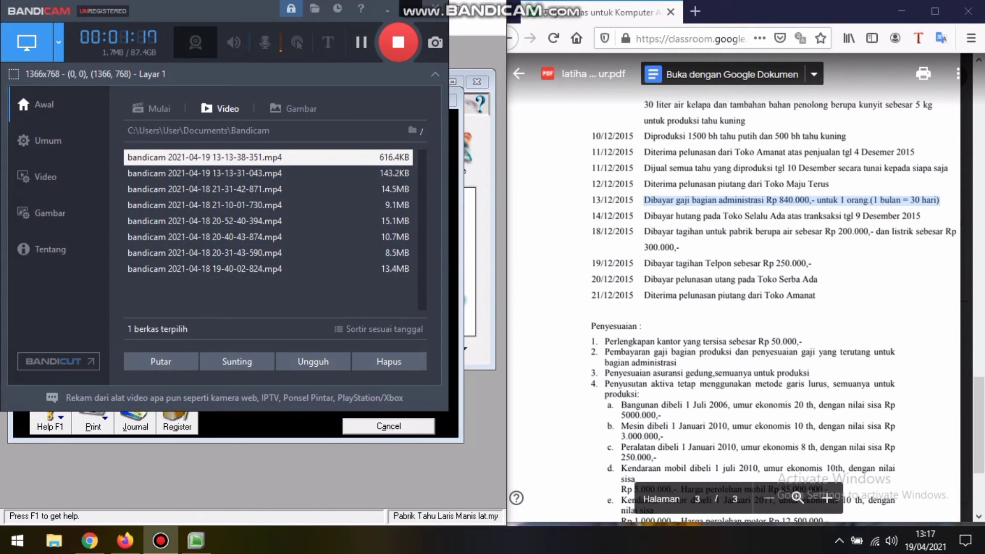
{"action": "left_click", "coordinate": [387, 10]}
Change the paying account to 1-1200 Cash On Hand, then record the salary payment and close the form.
{"action": "left_click", "coordinate": [178, 129]}
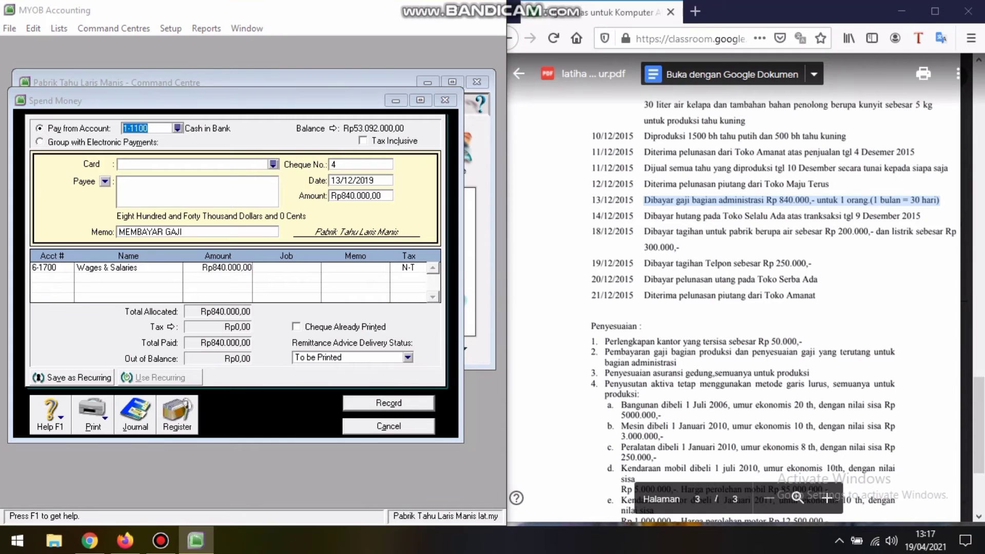
{"action": "type", "text": "1-1200"}
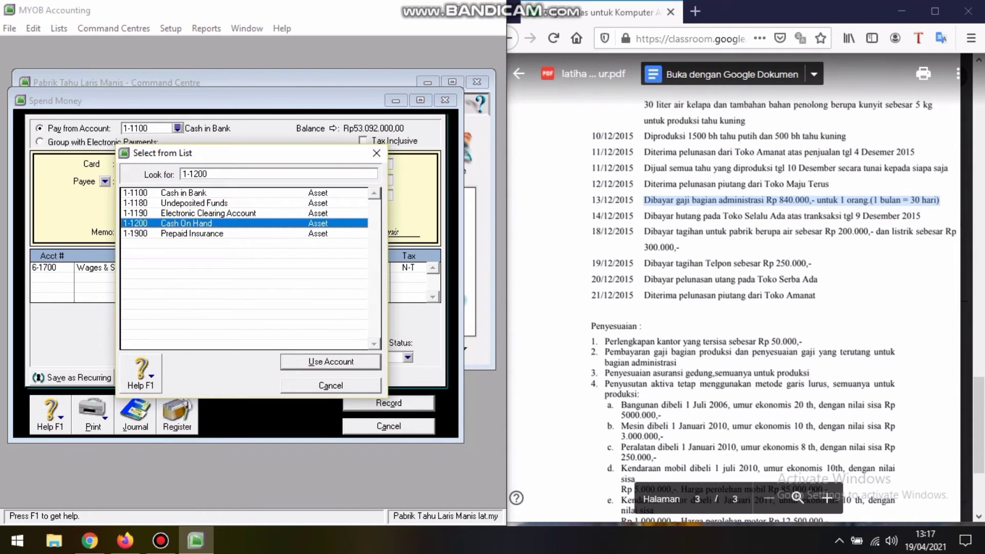
{"action": "key", "text": "Return"}
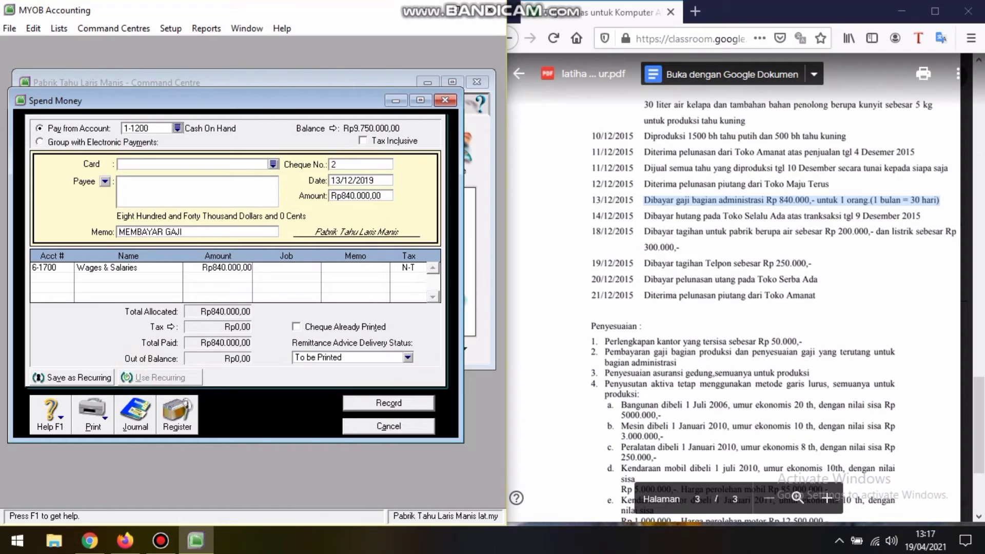
{"action": "left_click", "coordinate": [389, 403]}
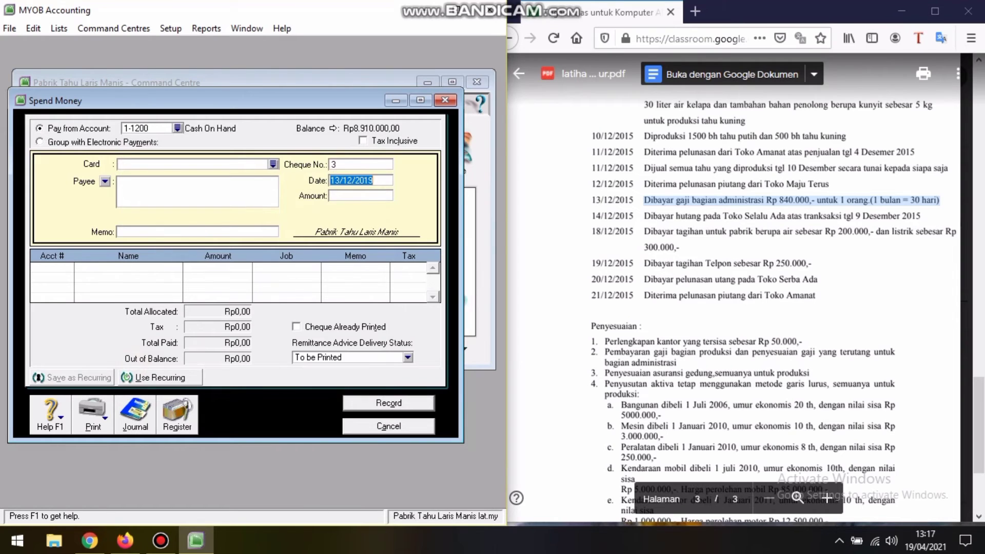
{"action": "left_click", "coordinate": [445, 100]}
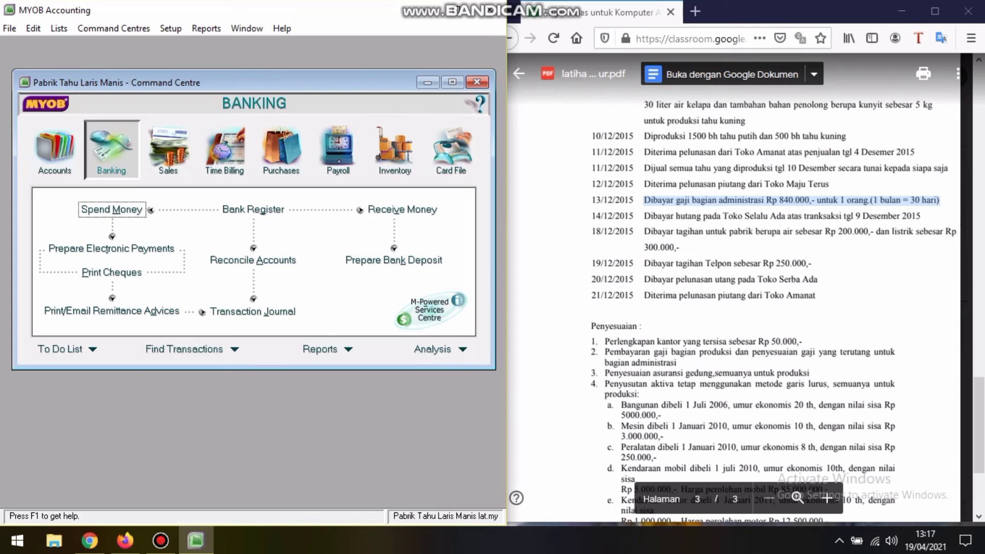
Find the 14 December debt payment in the PDF and start a bill payment to supplier Toko Selalu Ada.
{"action": "scroll", "coordinate": [734, 287], "scroll_direction": "down", "scroll_amount": 3}
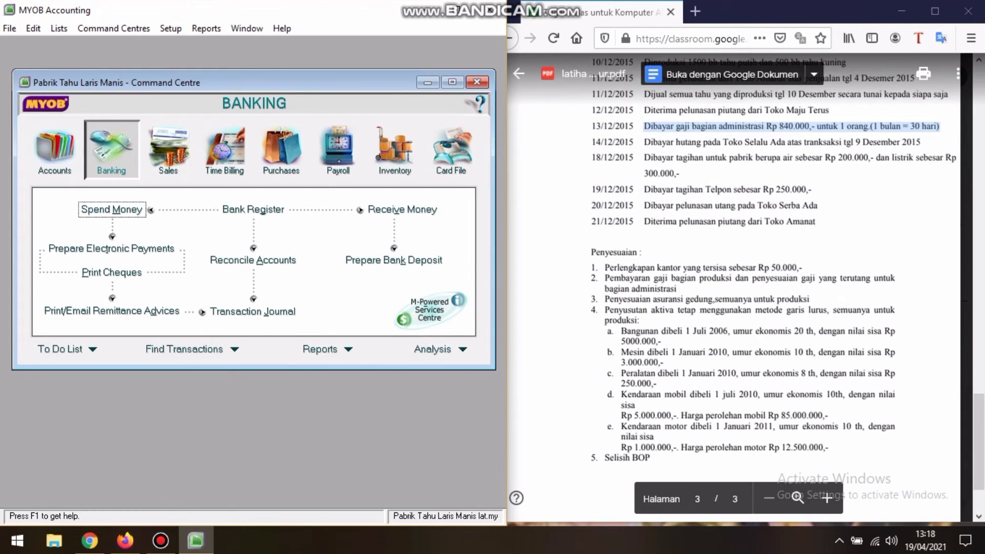
{"action": "left_click_drag", "start_coordinate": [645, 142], "coordinate": [743, 142]}
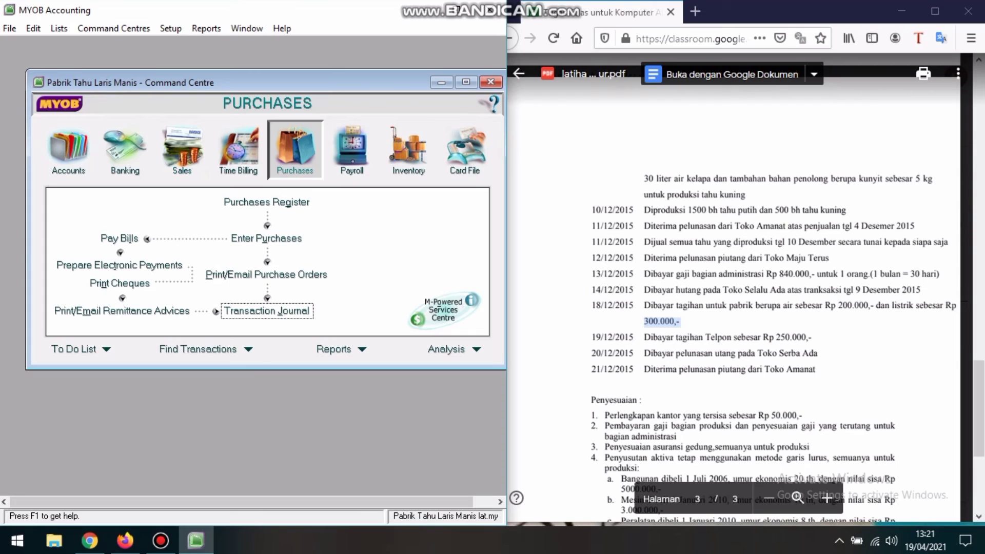
{"action": "left_click", "coordinate": [119, 238]}
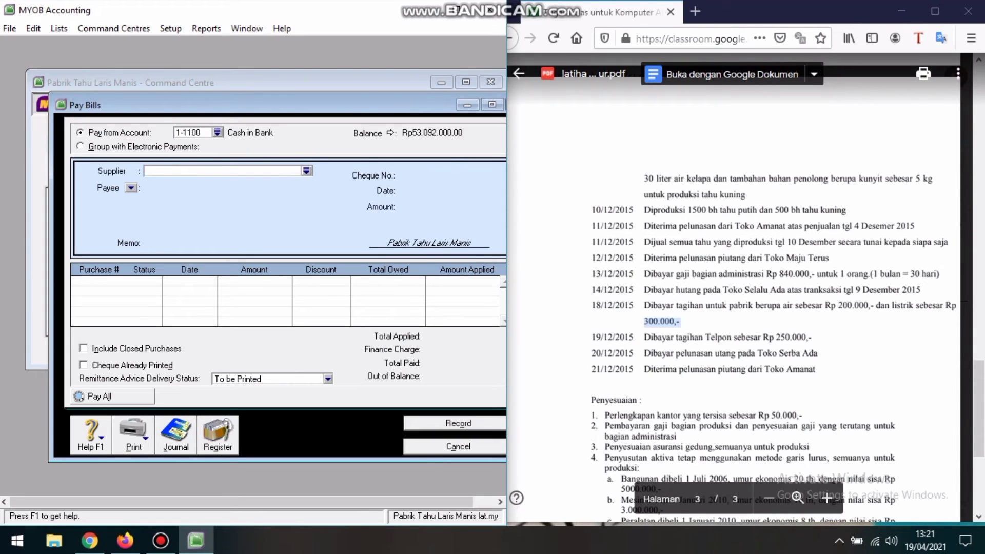
{"action": "key", "text": "Tab"}
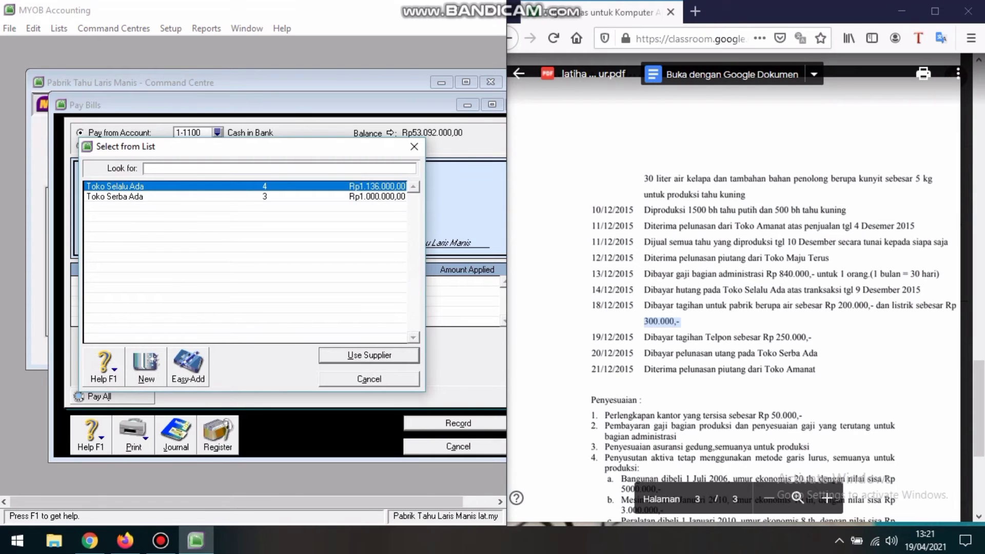
{"action": "key", "text": "Return"}
{"action": "key", "text": "Tab"}
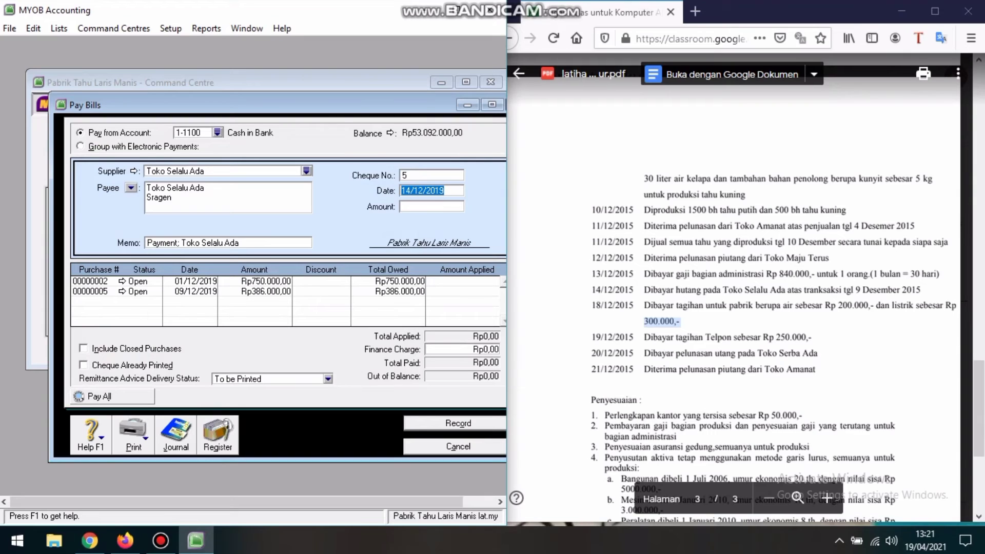
Date the bill payment 14/12/2019 and enter a discount of Rp7.720 on the 9 December purchase.
{"action": "type", "text": "14/12/2019"}
{"action": "key", "text": "Tab"}
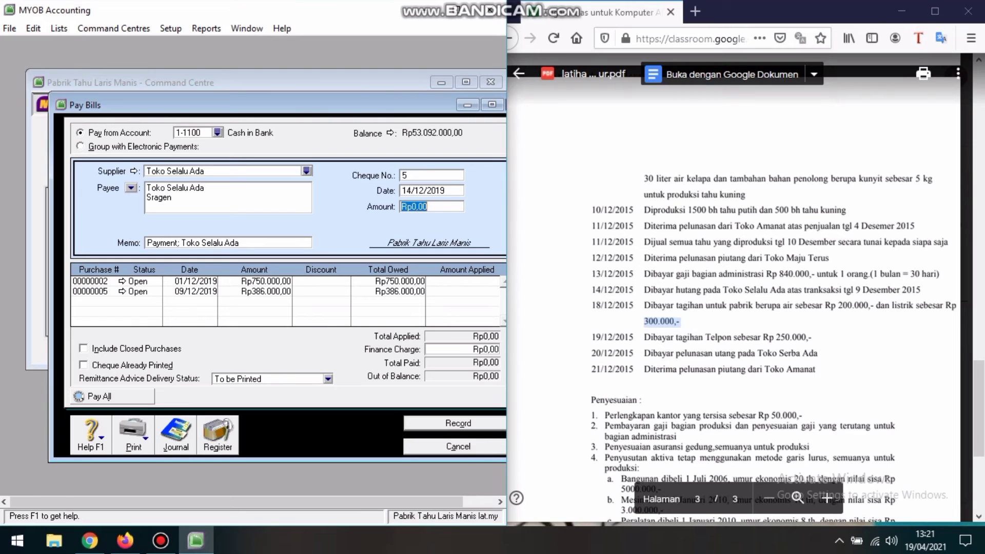
{"action": "left_click", "coordinate": [337, 291]}
{"action": "key", "text": "BackSpace"}
{"action": "type", "text": "772000"}
{"action": "key", "text": "BackSpace"}
{"action": "key", "text": "BackSpace"}
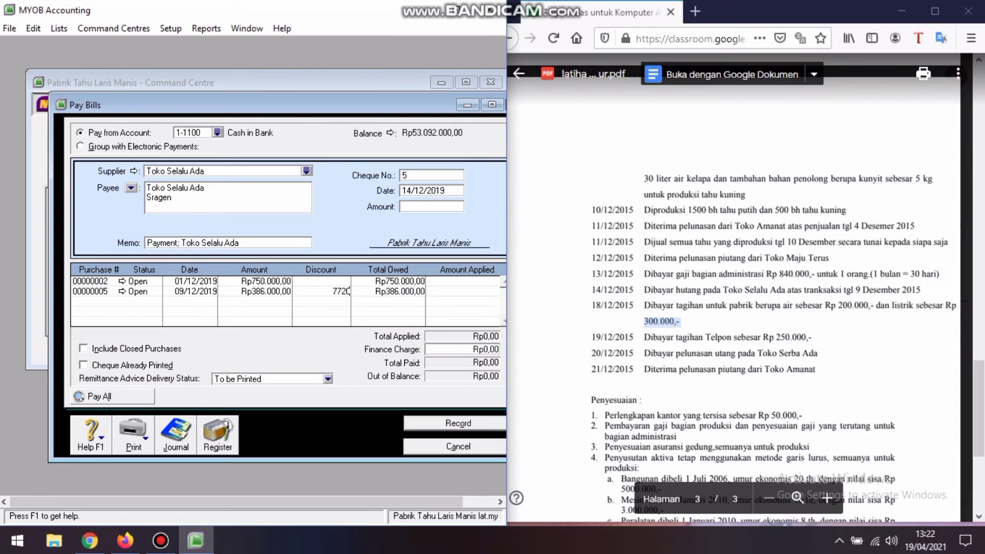
{"action": "key", "text": "Tab"}
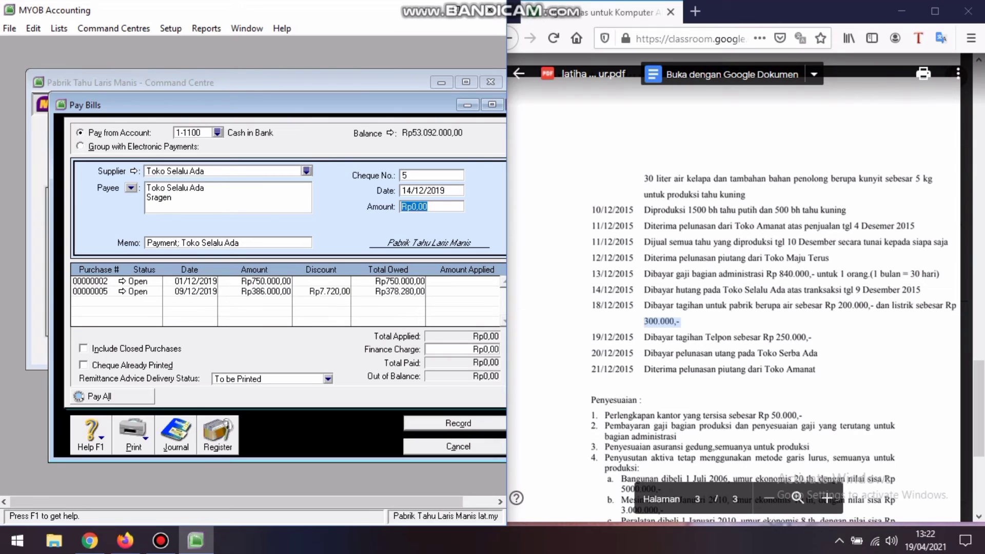
Set the payment amount to Rp378.280, apply it in full to the 9 December purchase, and record the payment.
{"action": "type", "text": "378280"}
{"action": "key", "text": "Tab"}
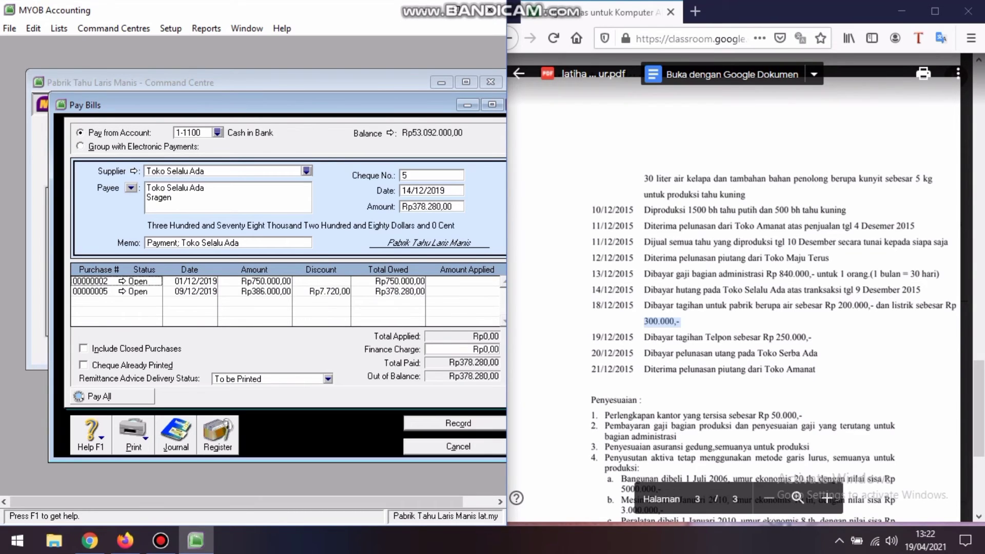
{"action": "left_click", "coordinate": [474, 291]}
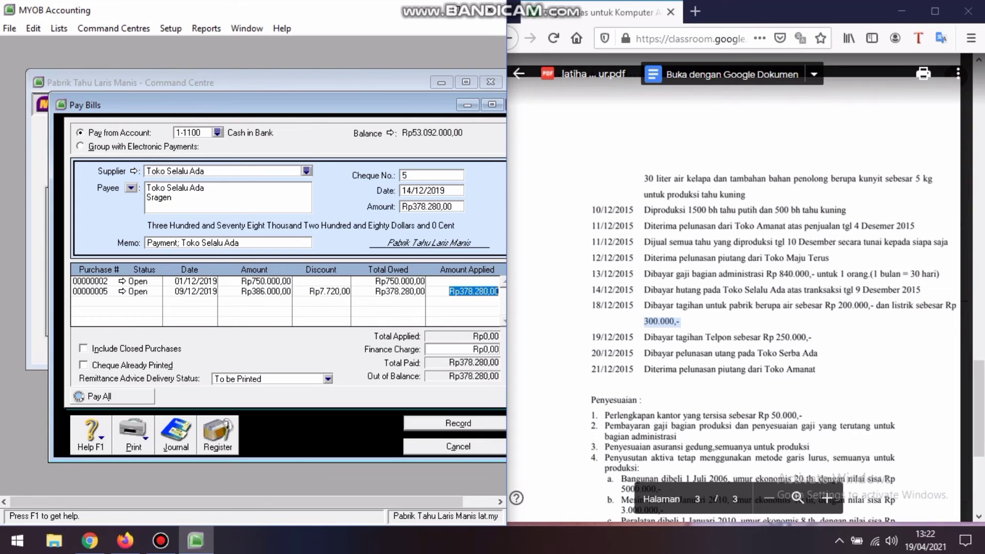
{"action": "left_click", "coordinate": [459, 424]}
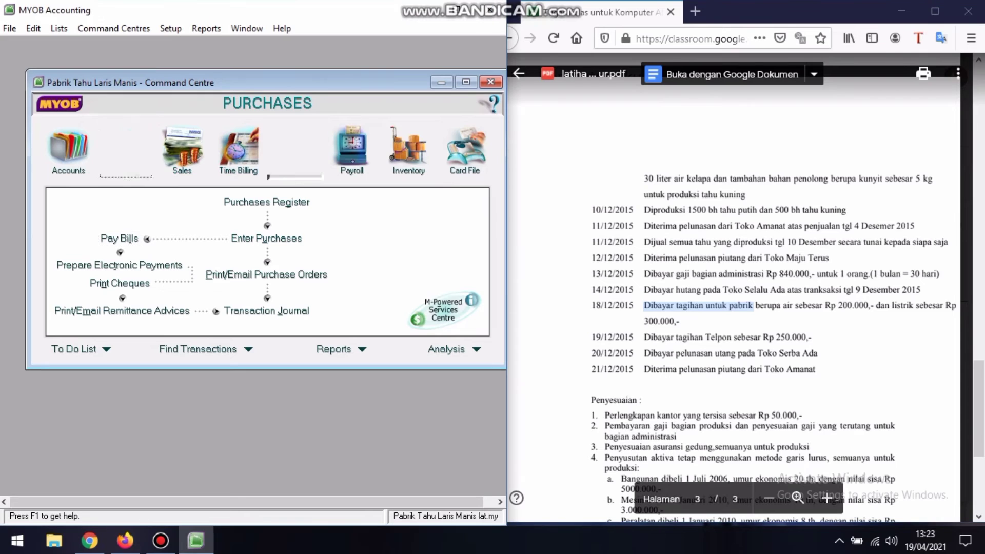
Start a Spend Money entry dated 18/12/2019 for Rp500.000 with the memo MEMBAYAR AIR & LISTRIK.
{"action": "left_click", "coordinate": [126, 164]}
{"action": "left_click", "coordinate": [125, 209]}
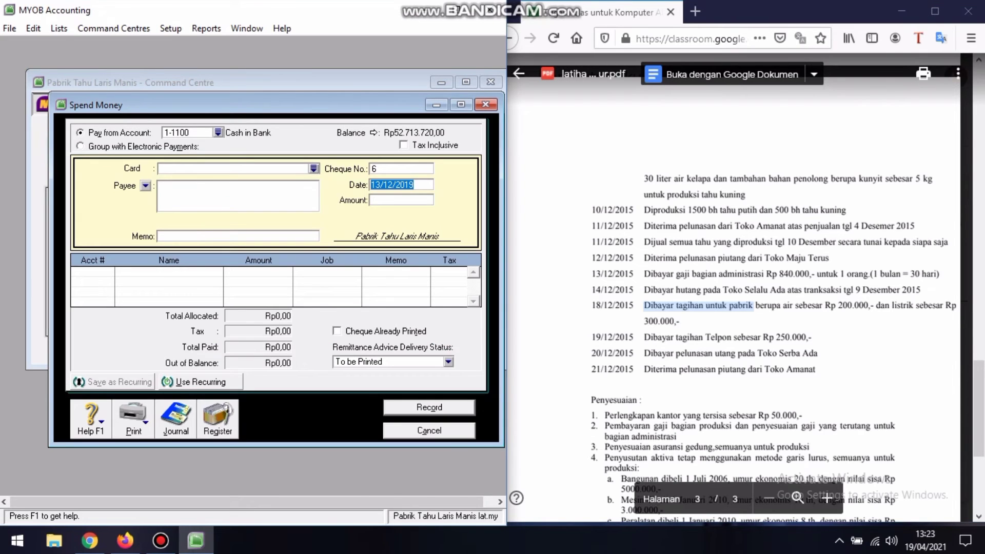
{"action": "type", "text": "18/12/2019"}
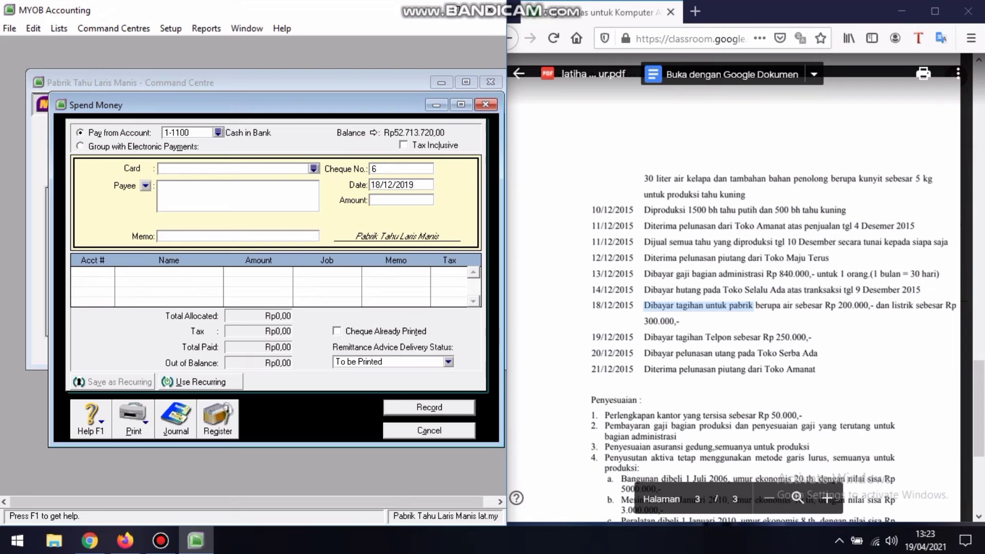
{"action": "key", "text": "Tab"}
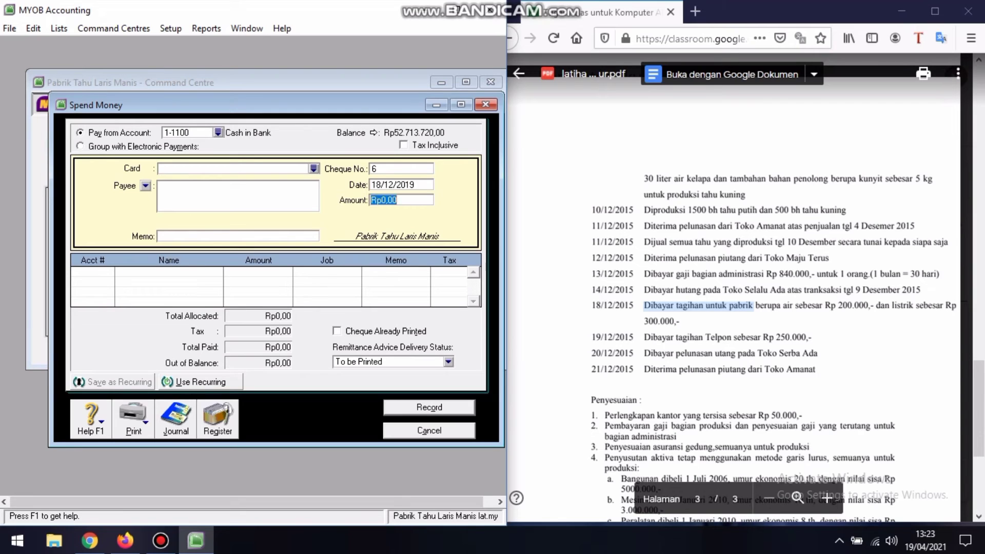
{"action": "type", "text": "500000"}
{"action": "key", "text": "Tab"}
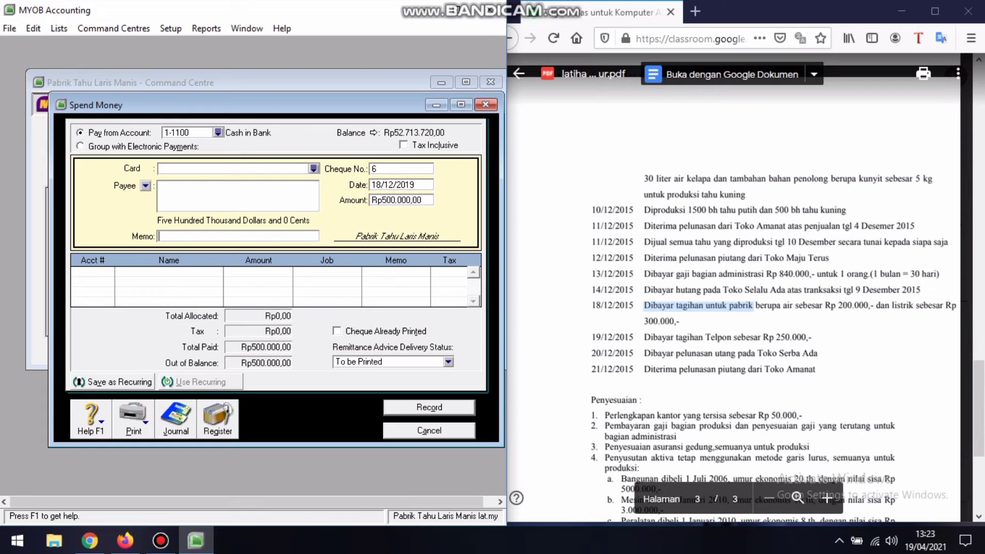
{"action": "type", "text": "MEMBAYAR AIR & LISTRIK"}
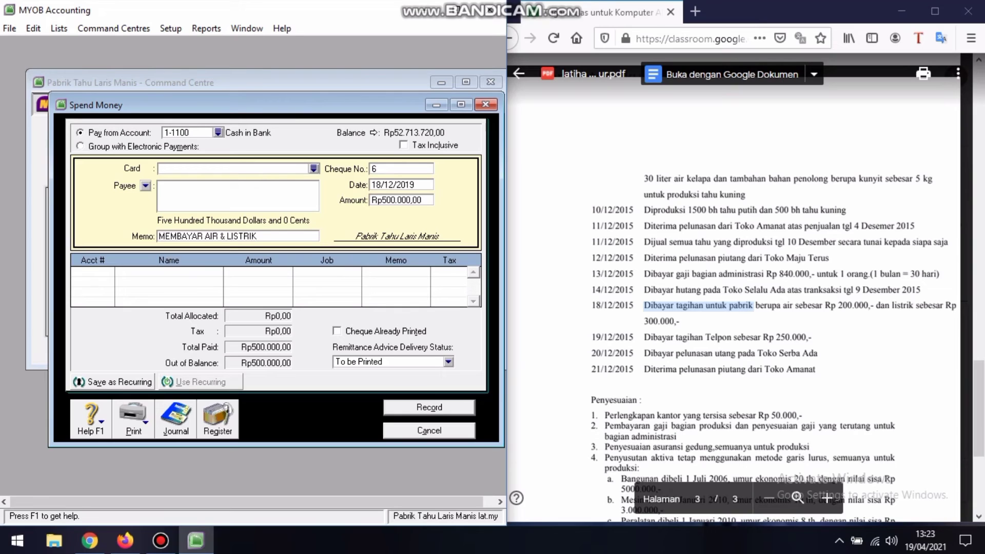
{"action": "key", "text": "Tab"}
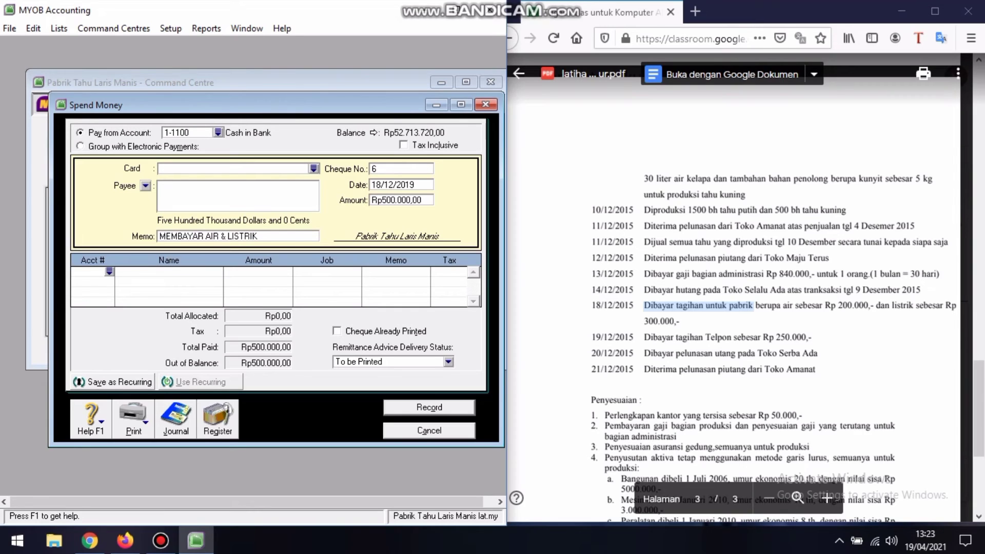
Allocate Rp200.000 of the payment to expense account 6-2110 BEBAN AIR.
{"action": "type", "text": "6-"}
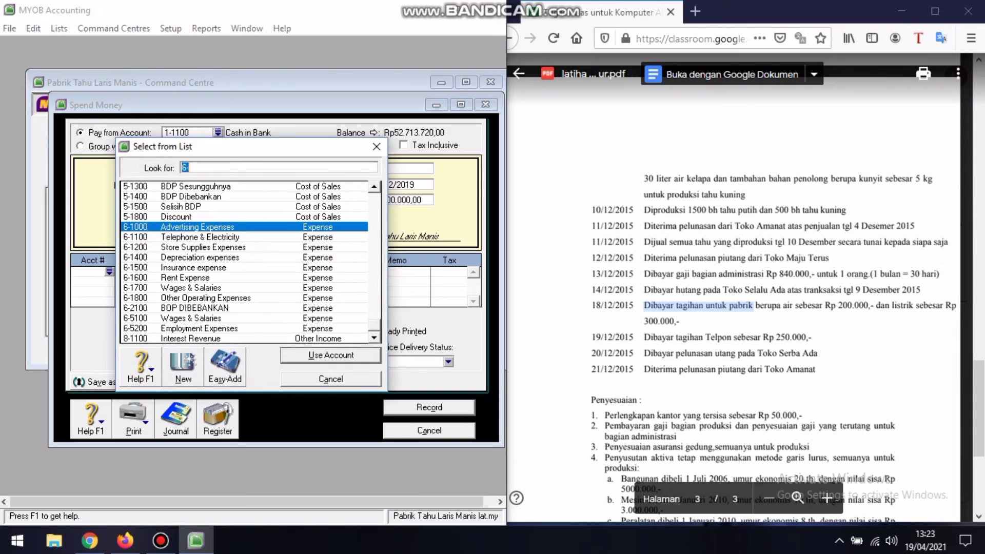
{"action": "scroll", "coordinate": [244, 262], "scroll_direction": "up", "scroll_amount": 5}
{"action": "scroll", "coordinate": [244, 261], "scroll_direction": "down", "scroll_amount": 5}
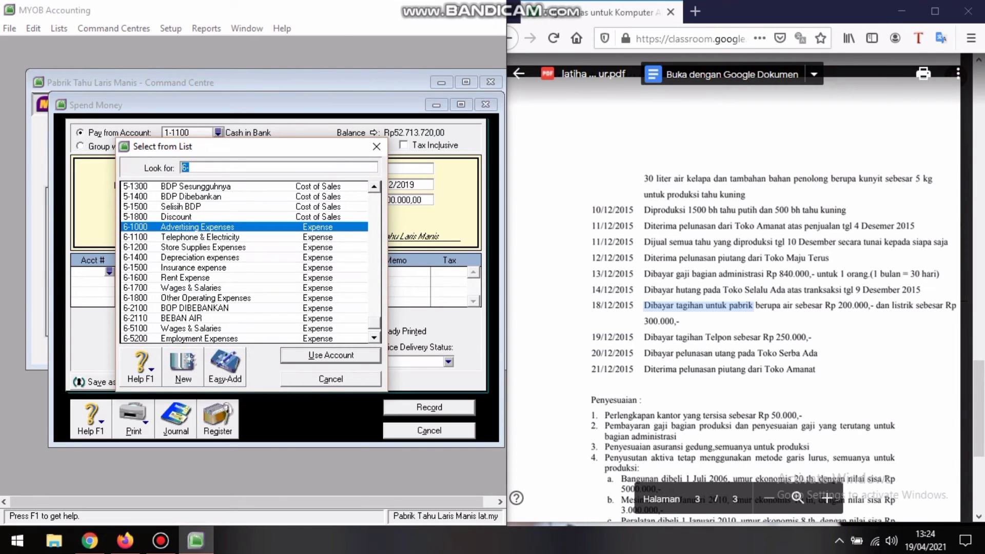
{"action": "left_click", "coordinate": [181, 319]}
{"action": "left_click", "coordinate": [331, 356]}
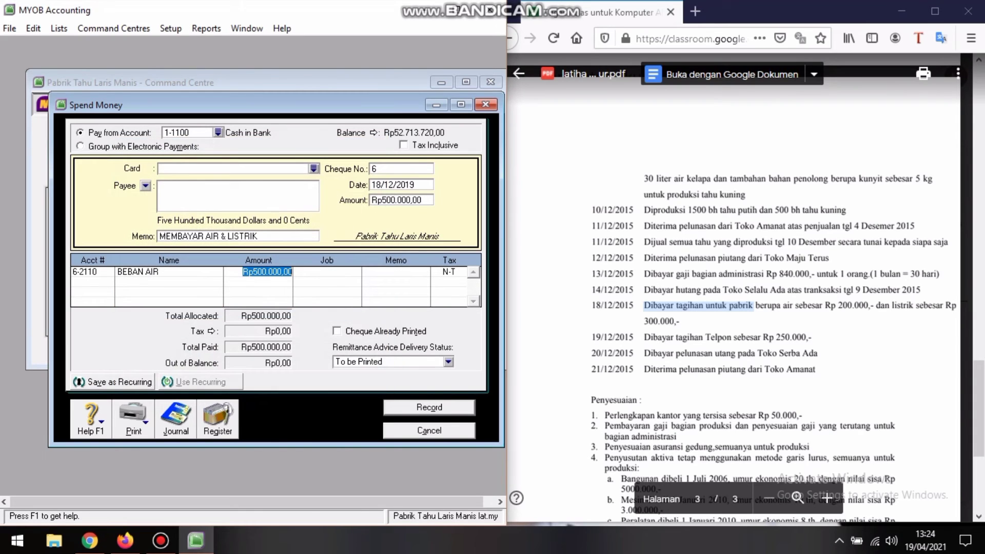
{"action": "type", "text": "300000"}
{"action": "key", "text": "BackSpace"}
{"action": "key", "text": "BackSpace"}
{"action": "key", "text": "BackSpace"}
{"action": "key", "text": "BackSpace"}
{"action": "key", "text": "BackSpace"}
{"action": "key", "text": "BackSpace"}
{"action": "type", "text": "200000"}
{"action": "key", "text": "Tab"}
{"action": "key", "text": "Tab"}
{"action": "key", "text": "Tab"}
{"action": "key", "text": "Tab"}
Create a new detail expense account numbered 6-2200 and named BEBAN LISTRIK from the account selection list.
{"action": "type", "text": "6"}
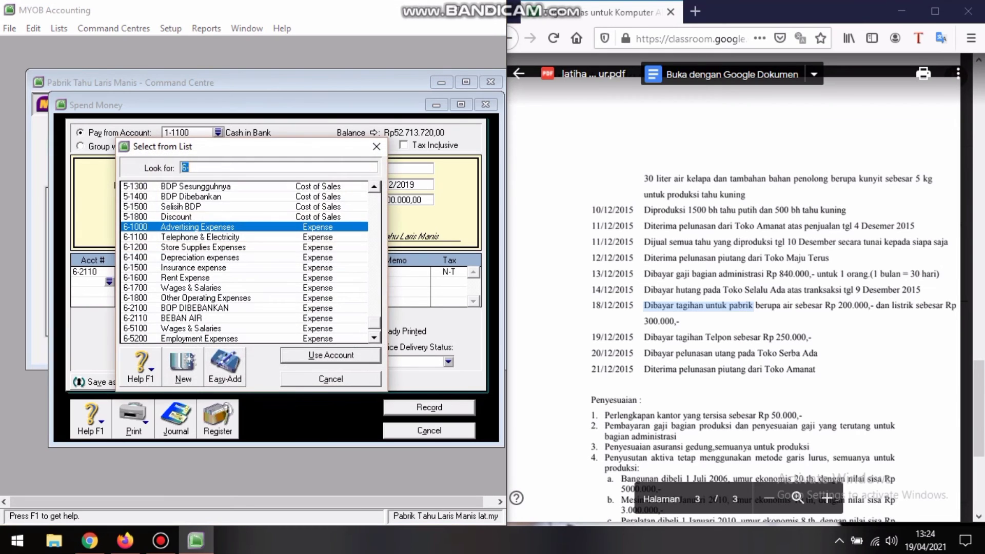
{"action": "key", "text": "alt+n"}
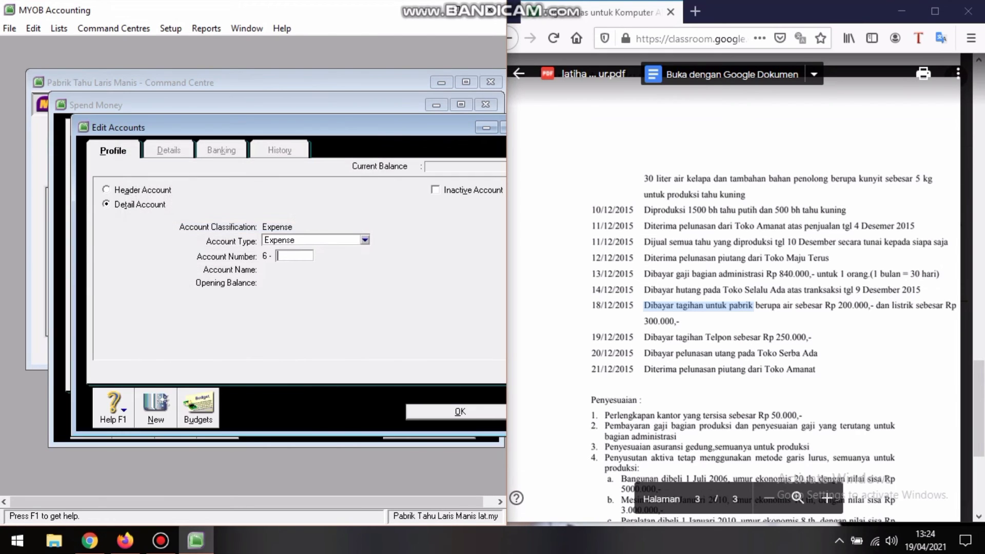
{"action": "type", "text": "2500"}
{"action": "key", "text": "BackSpace"}
{"action": "key", "text": "BackSpace"}
{"action": "key", "text": "BackSpace"}
{"action": "type", "text": "200"}
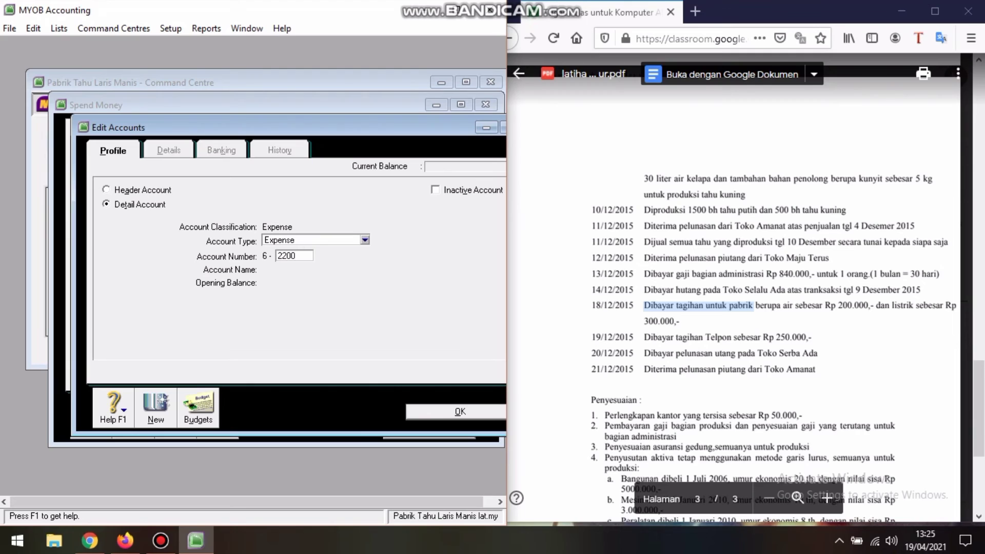
{"action": "key", "text": "Tab"}
{"action": "key", "text": "BackSpace"}
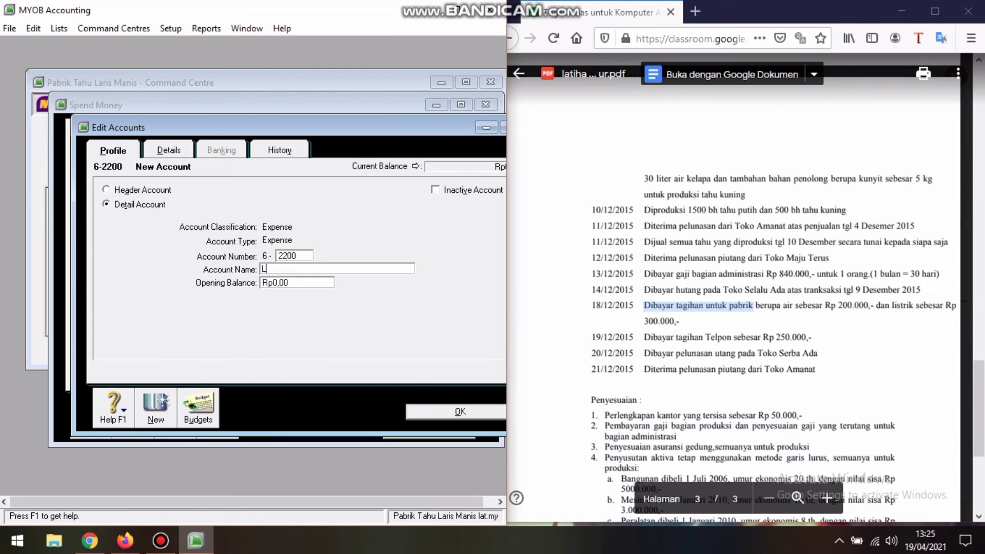
{"action": "type", "text": "BEBAN LISTRIK"}
{"action": "key", "text": "Return"}
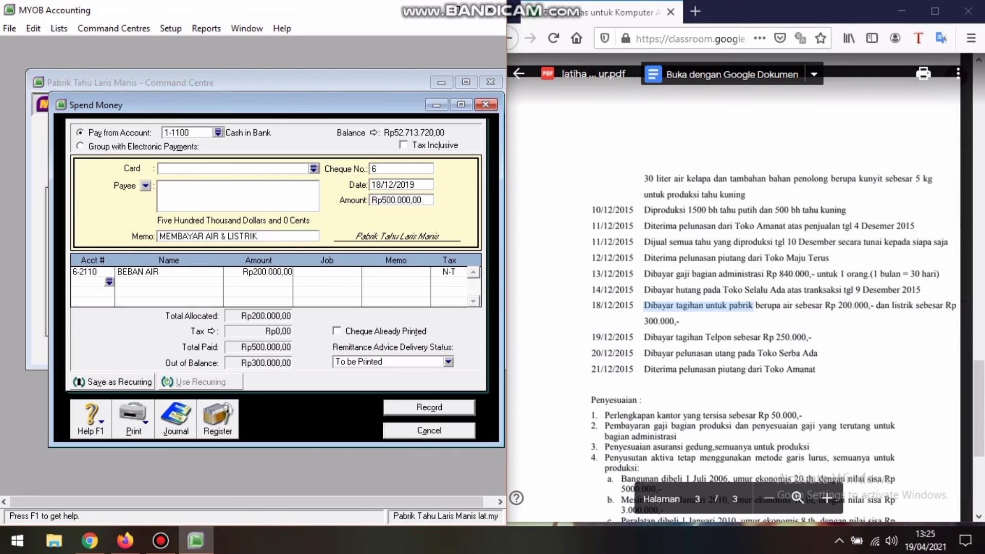
Allocate the remaining Rp300.000 to account 6-2200 BEBAN LISTRIK and record the water and electricity payment.
{"action": "type", "text": "6-"}
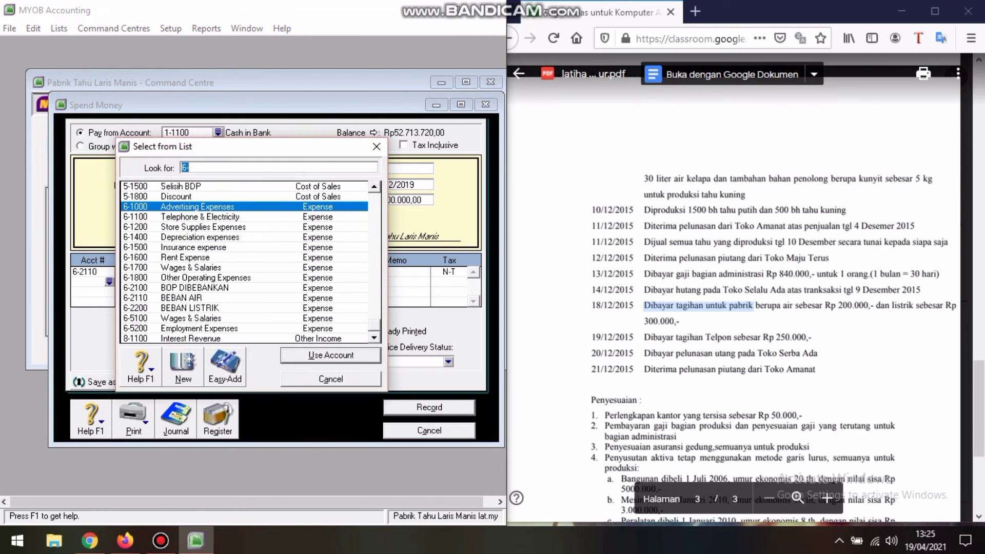
{"action": "type", "text": "2200"}
{"action": "key", "text": "Return"}
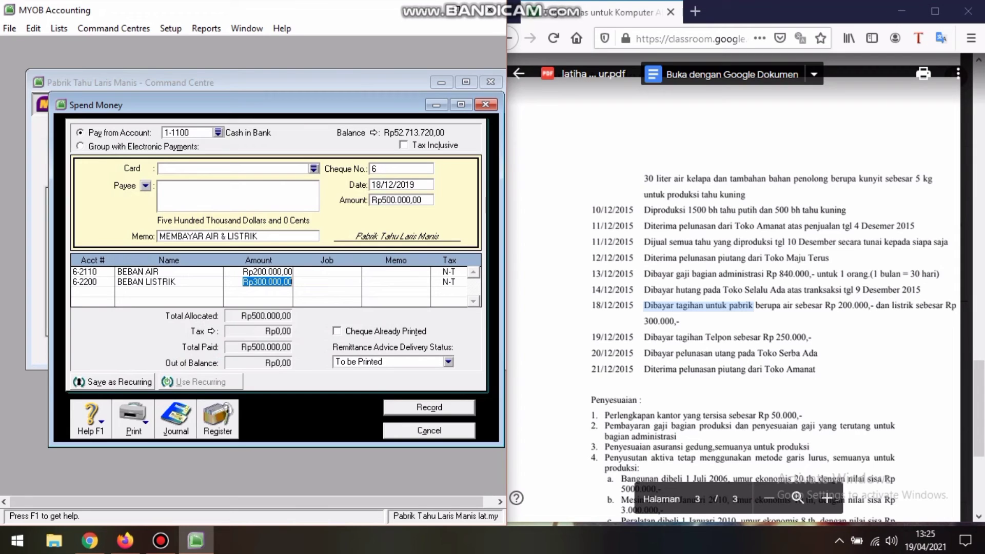
{"action": "key", "text": "Return"}
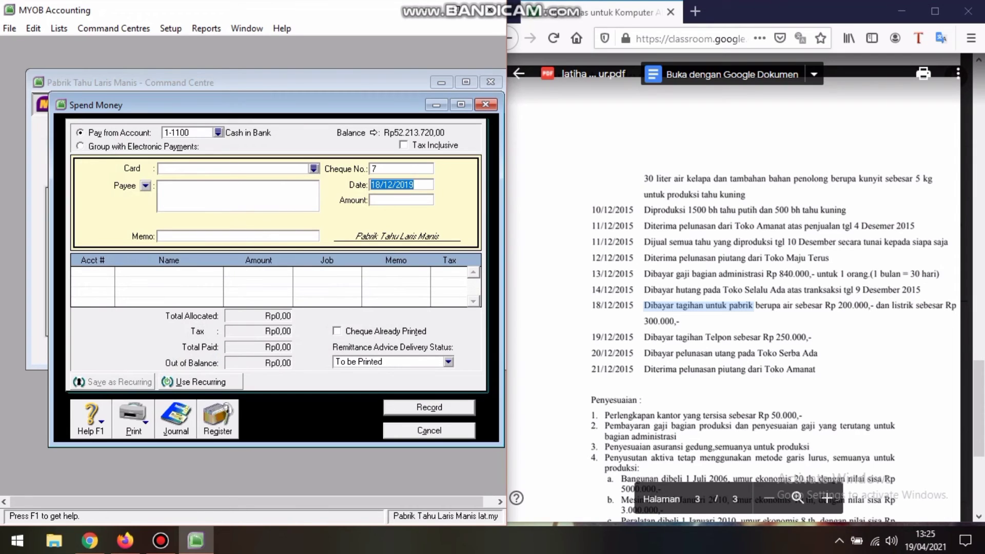
Find the 19 December phone bill in the PDF and enter date 19/12/2019, amount Rp250.000 and memo MEMBAYAR TAGIHAN TELEPON.
{"action": "left_click_drag", "start_coordinate": [645, 338], "coordinate": [812, 337]}
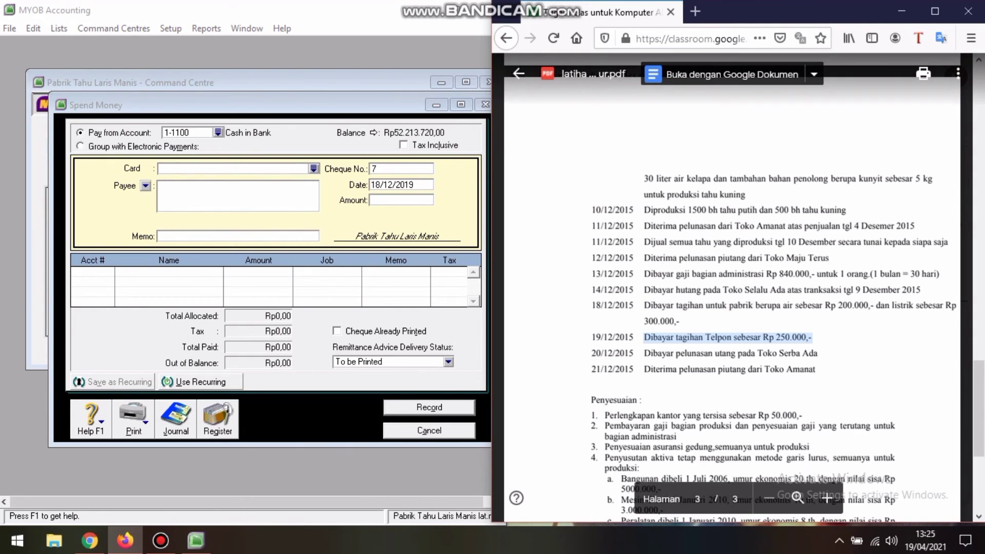
{"action": "left_click", "coordinate": [388, 185]}
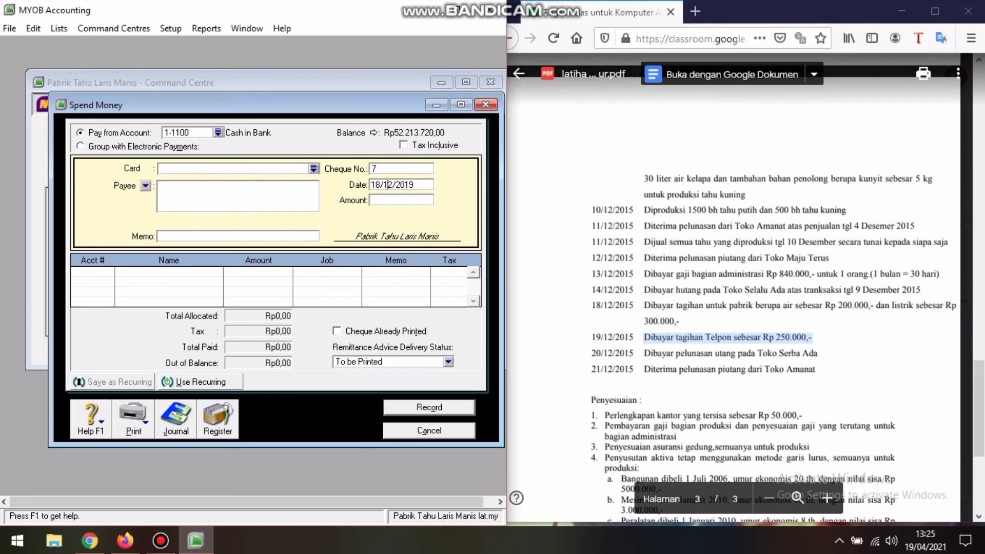
{"action": "left_click", "coordinate": [381, 184]}
{"action": "key", "text": "BackSpace"}
{"action": "type", "text": "9"}
{"action": "key", "text": "Tab"}
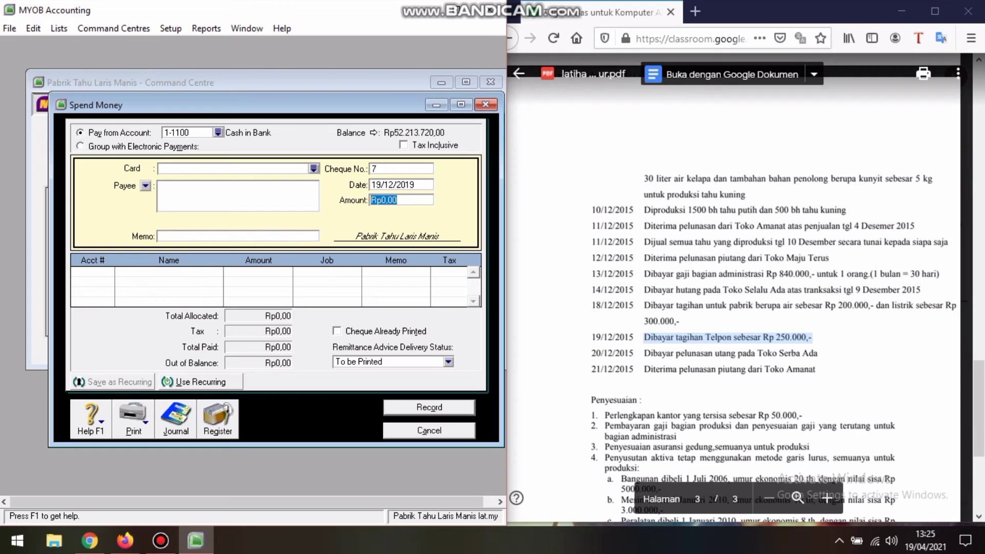
{"action": "type", "text": "250000"}
{"action": "key", "text": "Tab"}
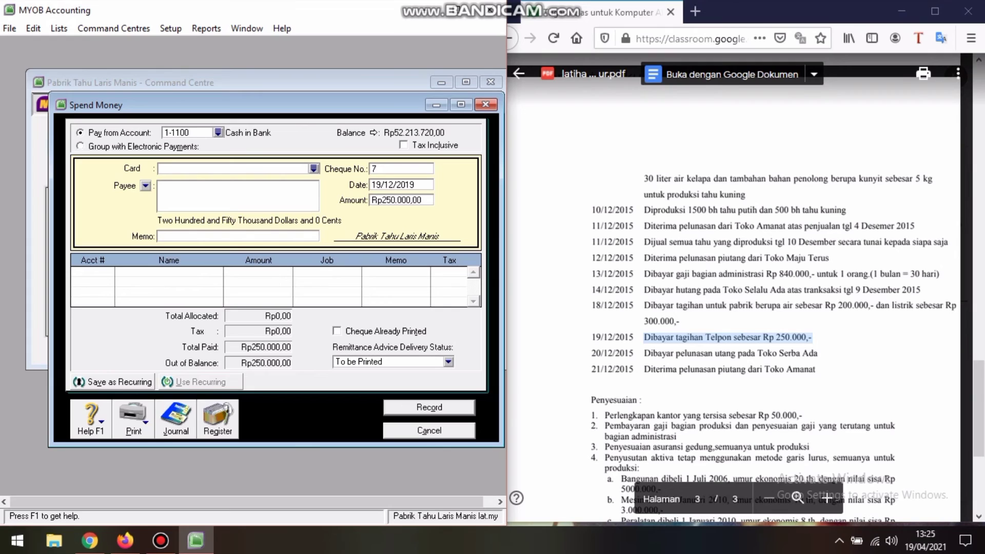
{"action": "type", "text": "MEMBAYAR TAGIHAN TELEPON"}
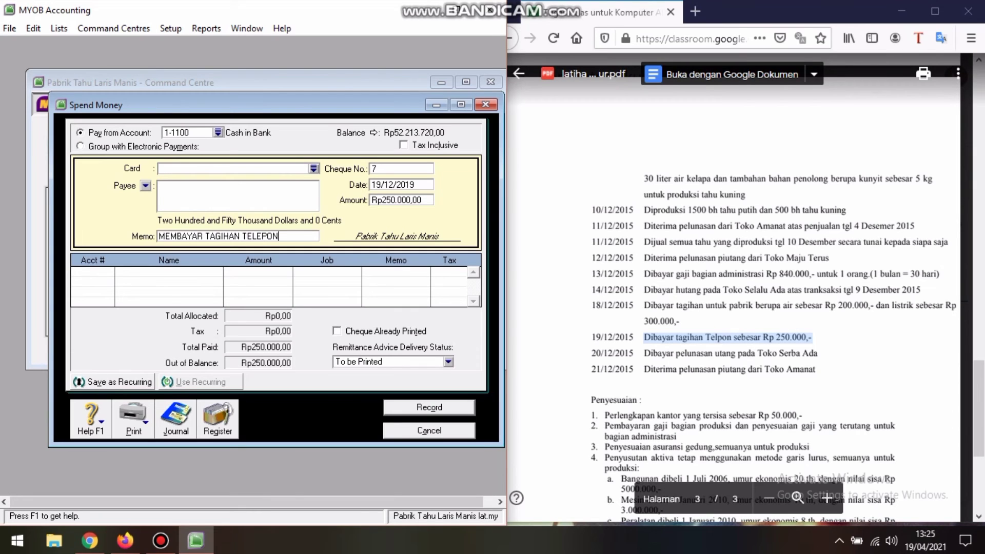
Allocate the full payment to account 6-1100 Telephone & Electricity and record the phone bill payment.
{"action": "key", "text": "Tab"}
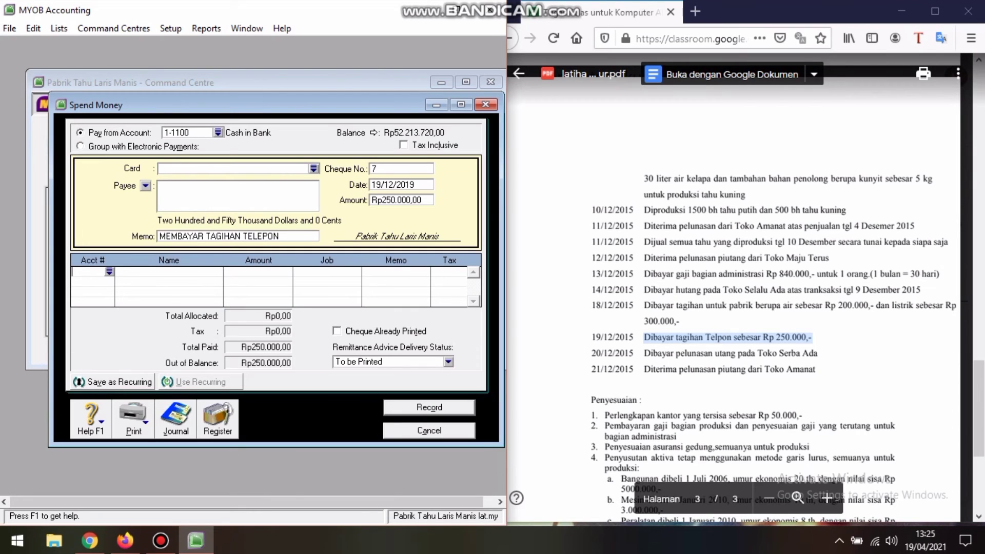
{"action": "type", "text": "6-"}
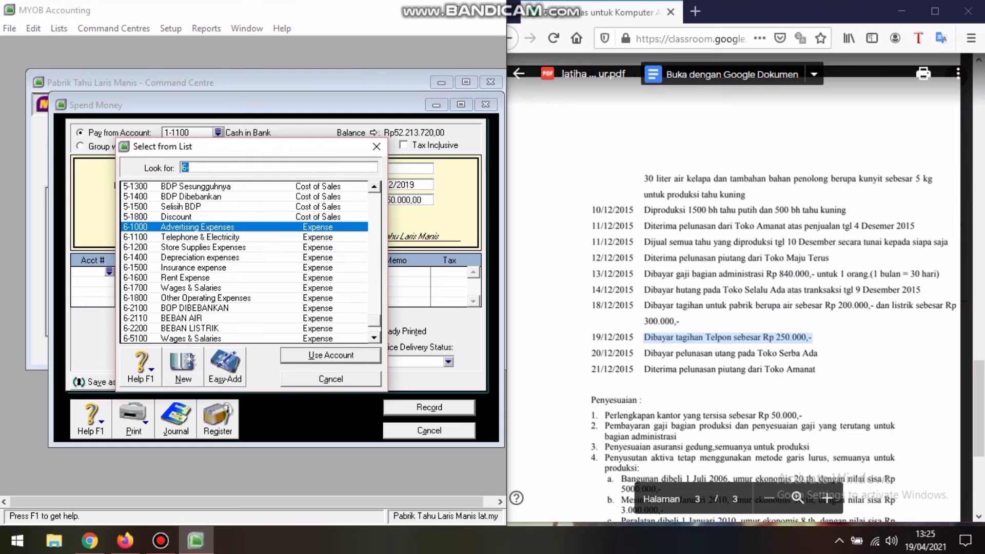
{"action": "key", "text": "Down"}
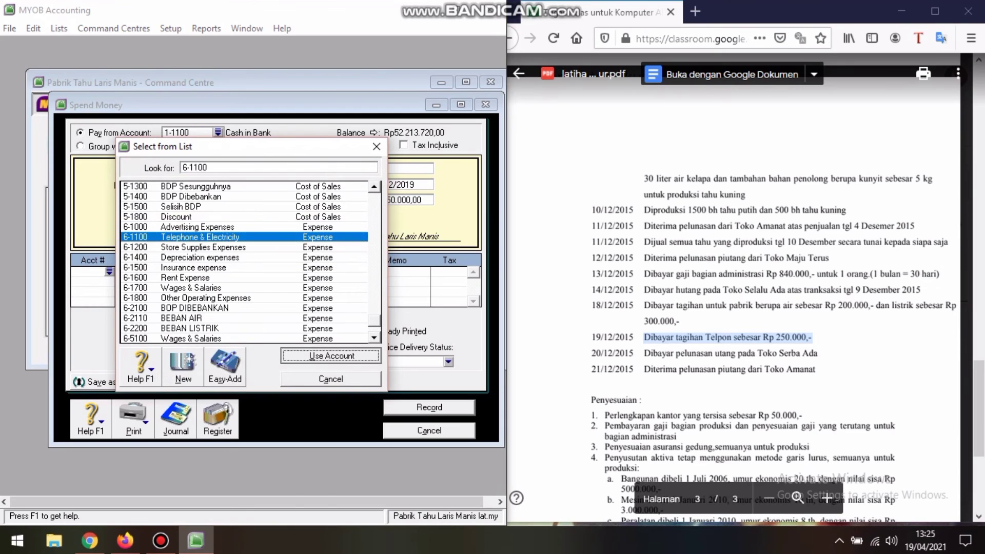
{"action": "key", "text": "Return"}
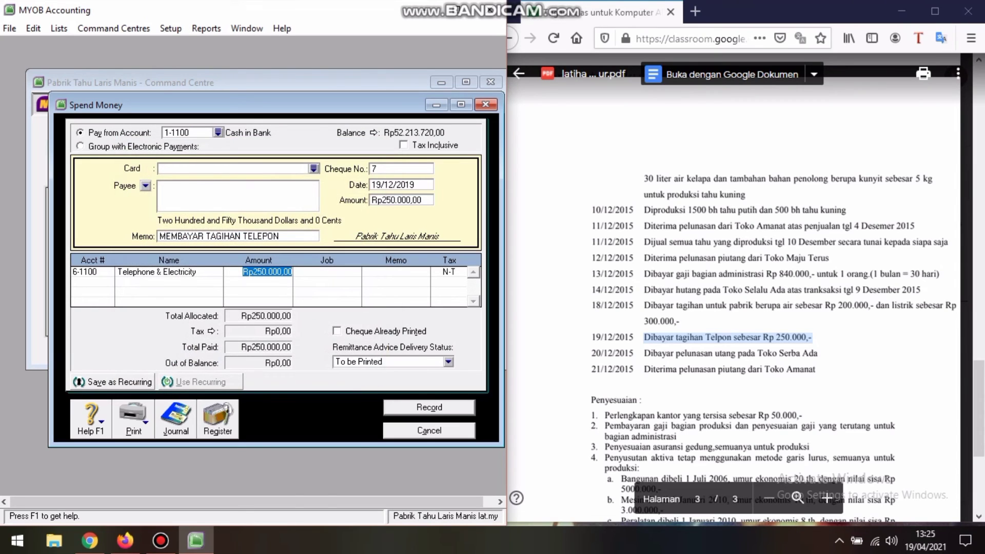
{"action": "key", "text": "Return"}
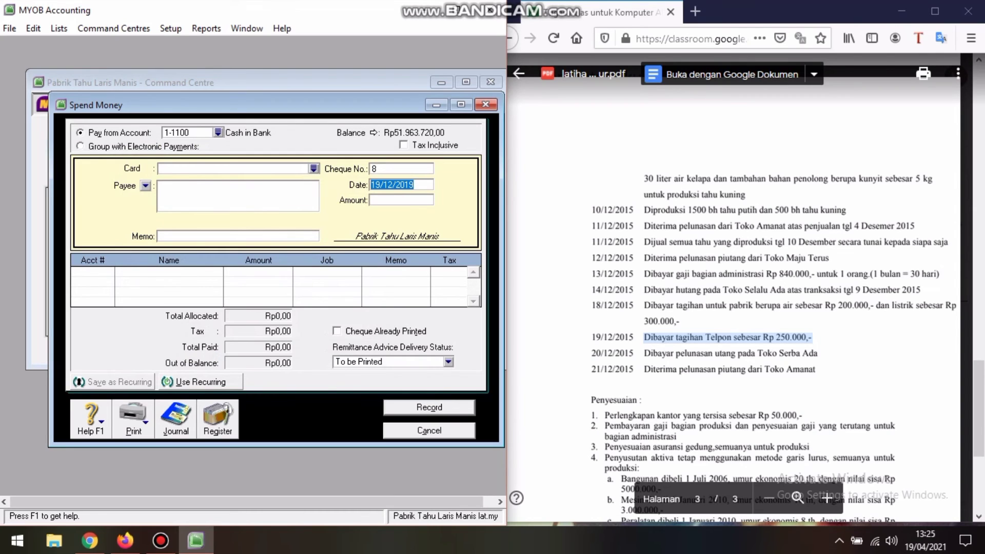
Find the 20 December debt payment in the PDF and start a bill payment for supplier Toko Serba Ada.
{"action": "left_click_drag", "start_coordinate": [644, 353], "coordinate": [818, 353]}
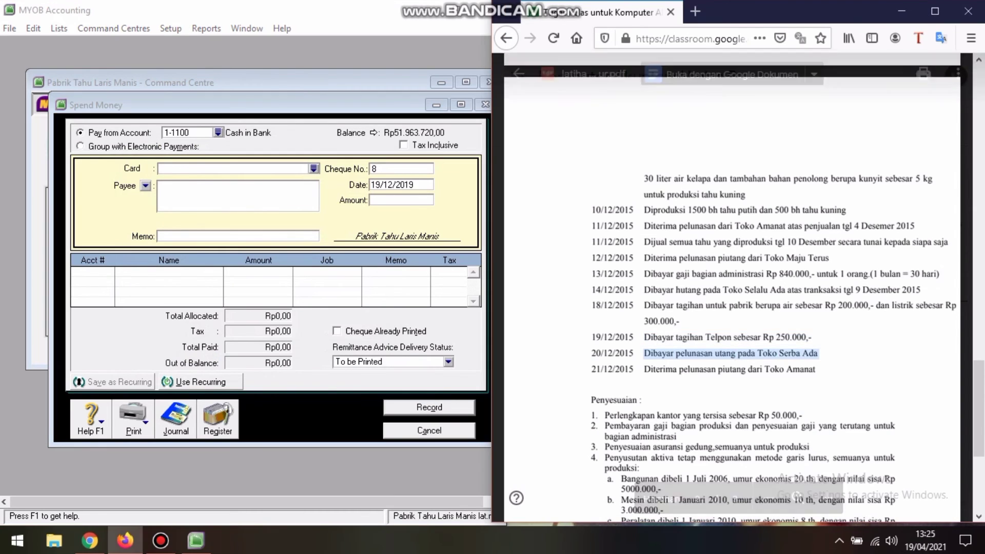
{"action": "left_click_drag", "start_coordinate": [359, 105], "coordinate": [326, 105]}
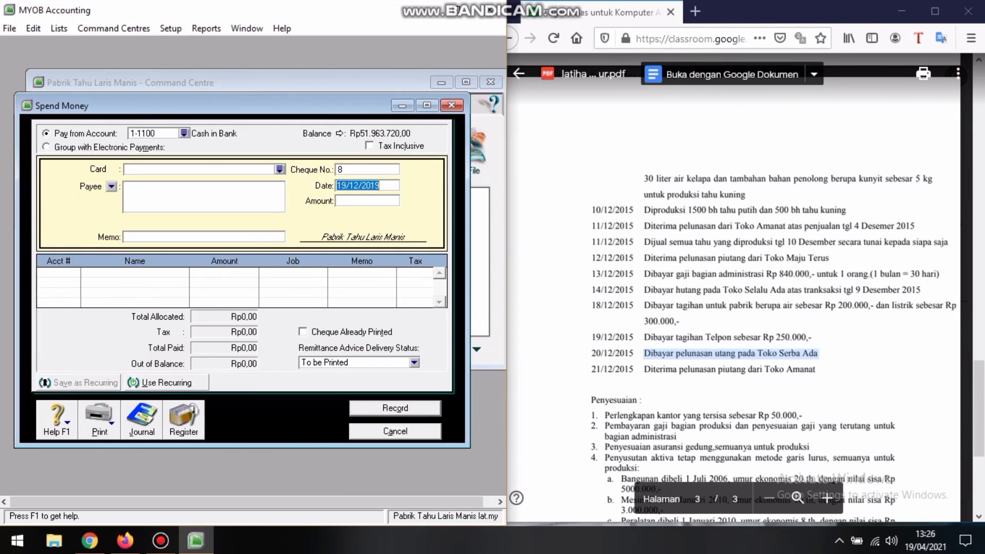
{"action": "left_click", "coordinate": [452, 105]}
{"action": "left_click", "coordinate": [182, 149]}
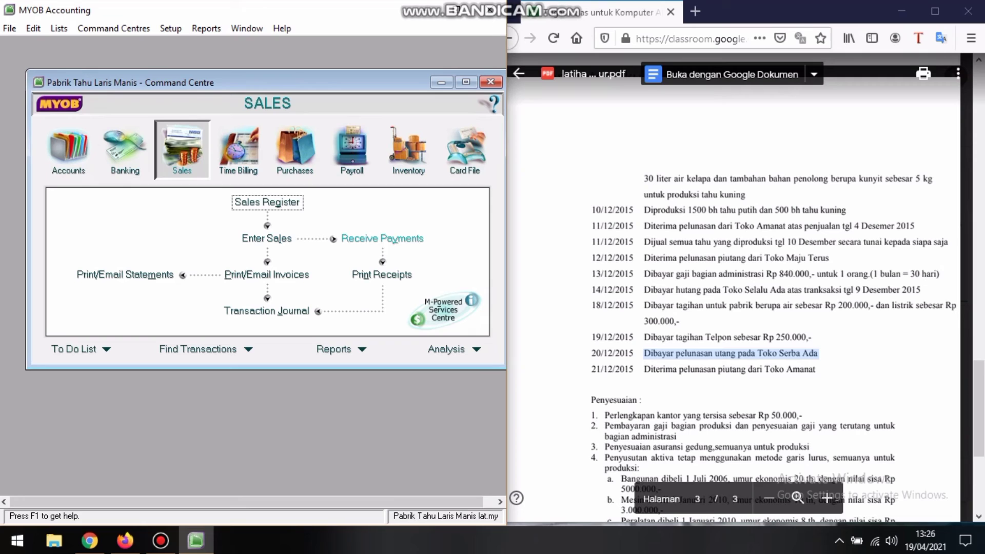
{"action": "left_click", "coordinate": [295, 149]}
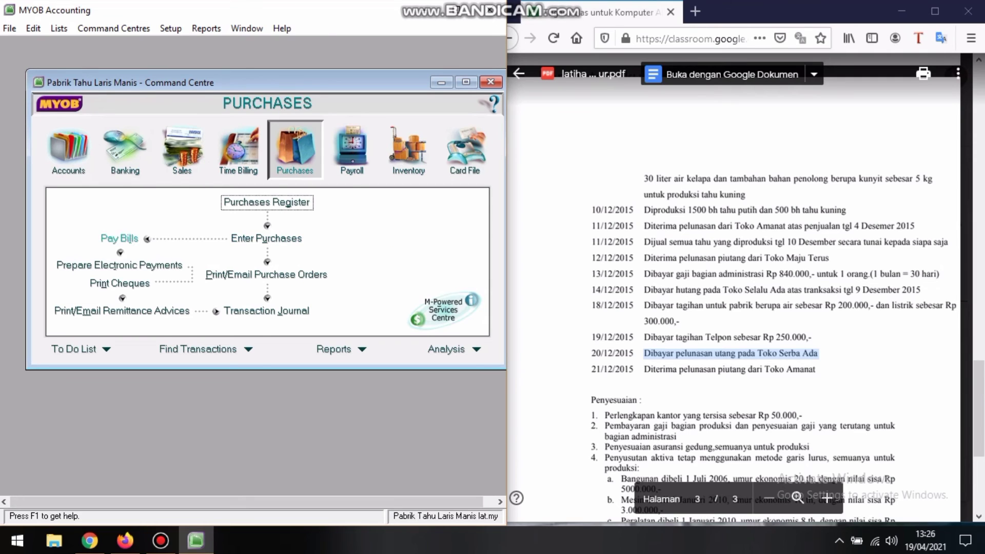
{"action": "left_click", "coordinate": [119, 238]}
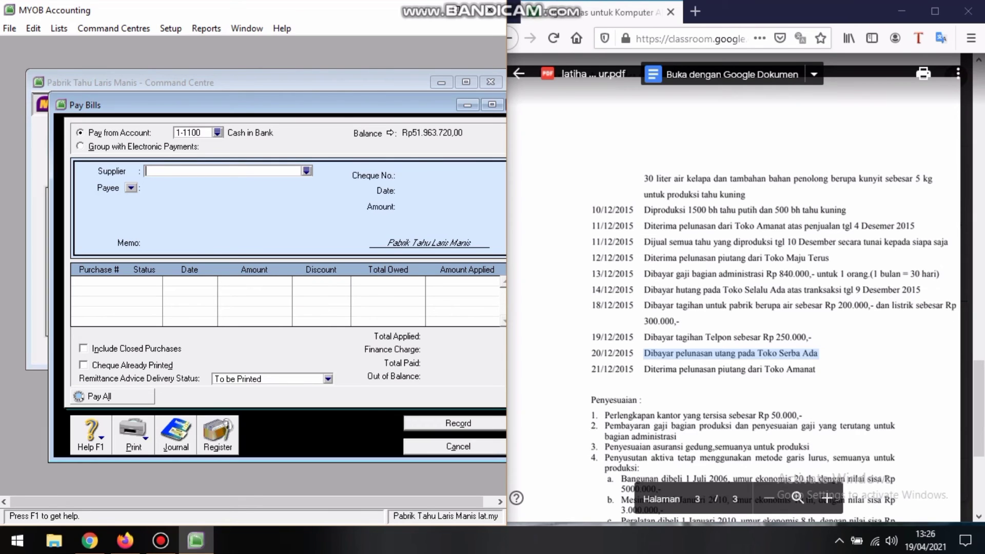
{"action": "key", "text": "Tab"}
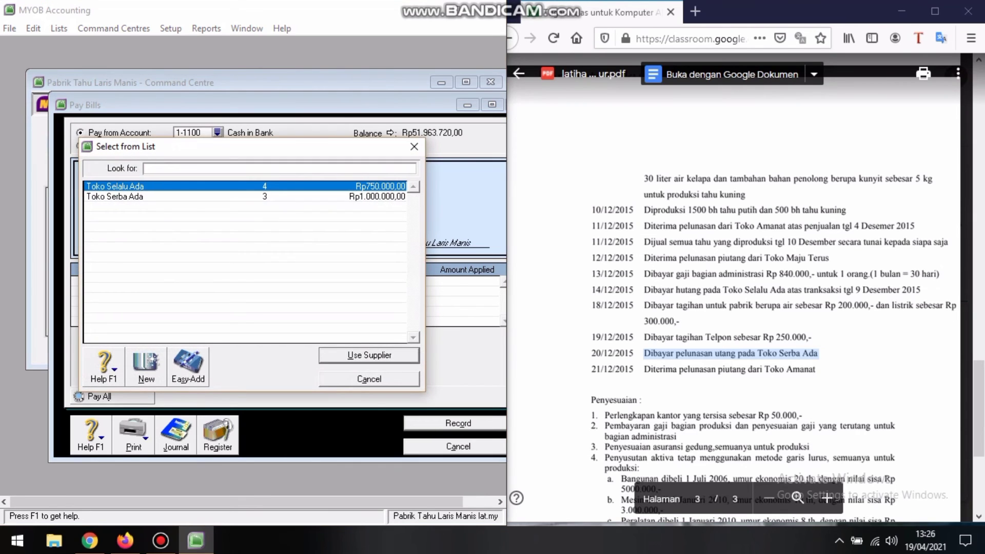
{"action": "key", "text": "Down"}
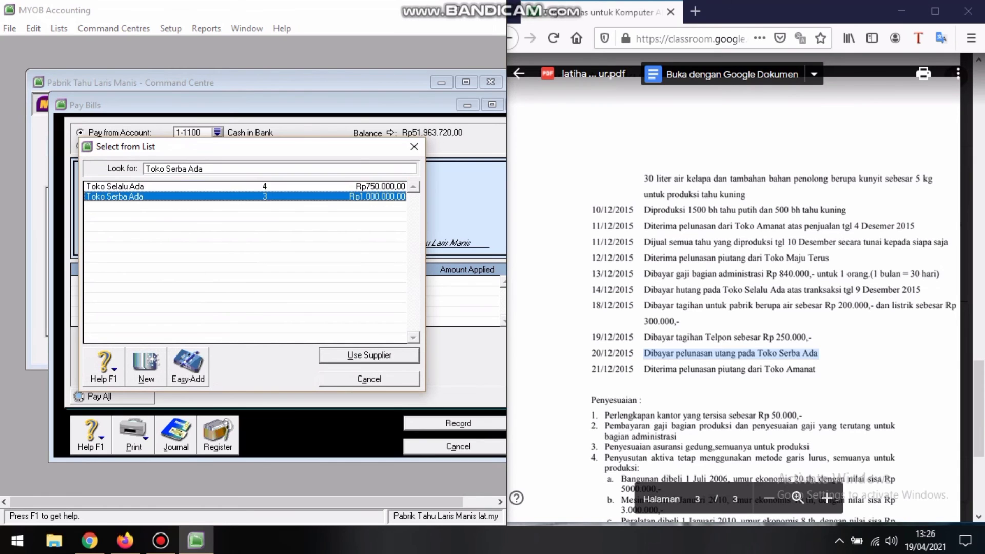
{"action": "key", "text": "Tab"}
{"action": "key", "text": "Return"}
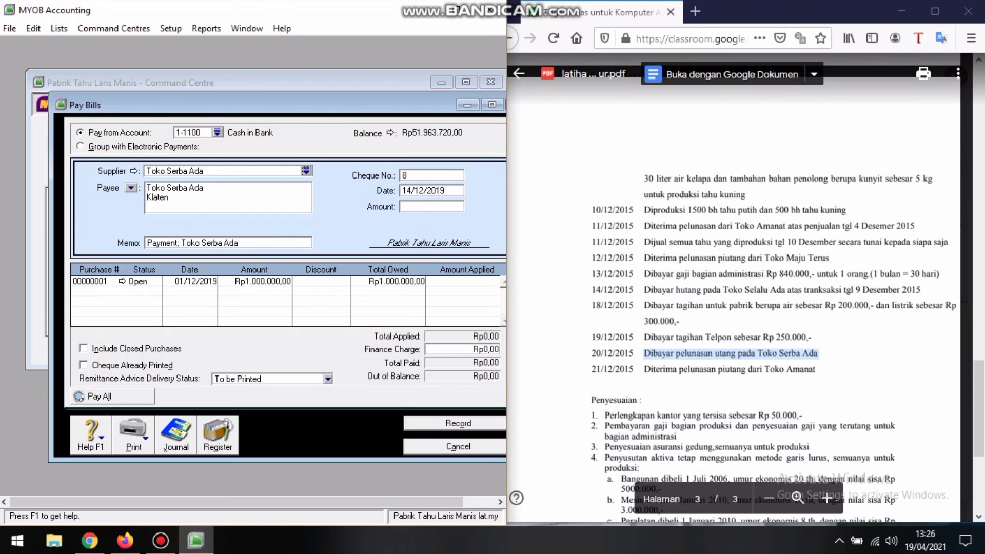
Date the Toko Serba Ada bill payment 20/12/2019.
{"action": "left_click_drag", "start_coordinate": [257, 105], "coordinate": [230, 104]}
{"action": "left_click", "coordinate": [383, 189]}
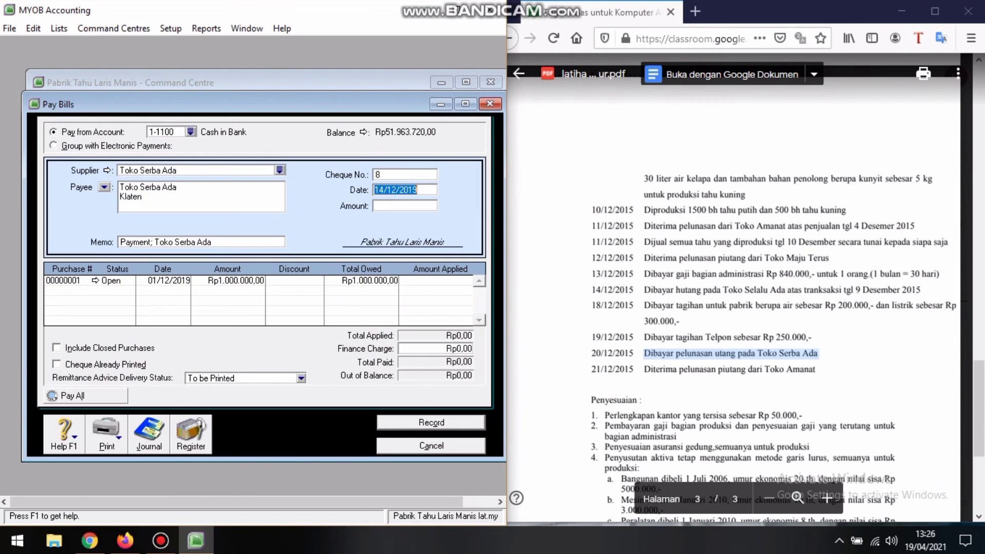
{"action": "left_click", "coordinate": [383, 190]}
{"action": "key", "text": "BackSpace"}
{"action": "key", "text": "BackSpace"}
{"action": "type", "text": "20"}
{"action": "key", "text": "Tab"}
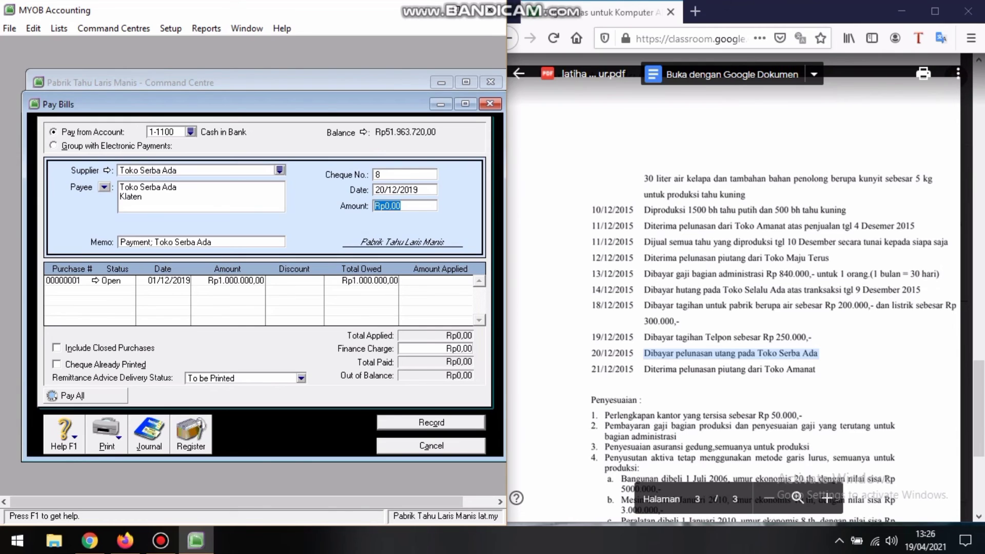
Set the payment amount to Rp1.000.000, apply it fully to the open purchase 00000001 and record the payment.
{"action": "type", "text": "100000"}
{"action": "key", "text": "Tab"}
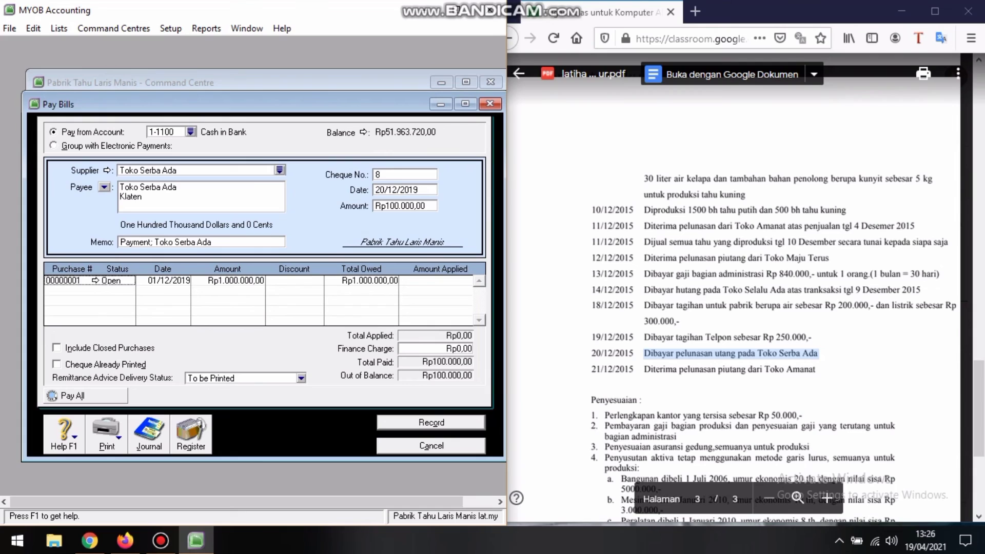
{"action": "left_click", "coordinate": [398, 206]}
{"action": "left_click", "coordinate": [398, 206]}
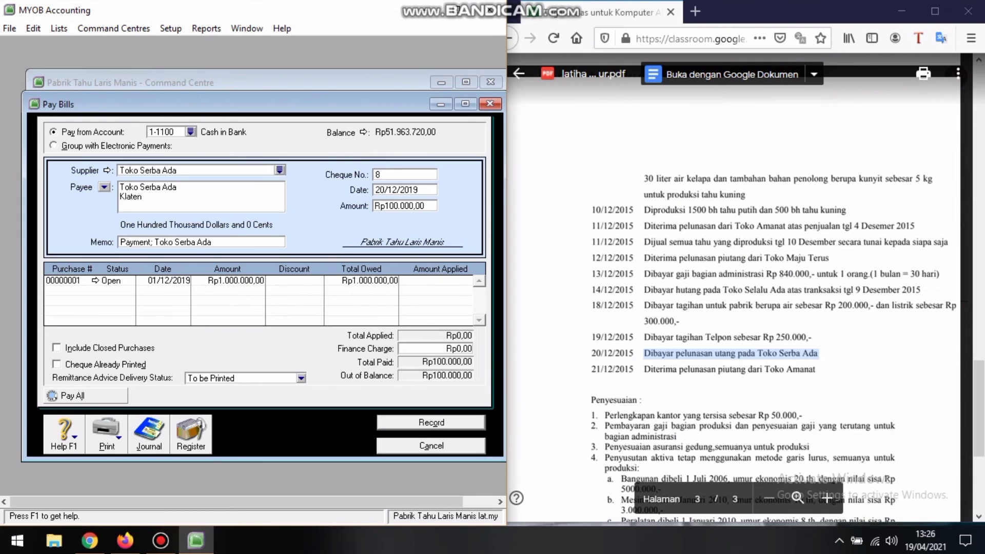
{"action": "type", "text": "0"}
{"action": "key", "text": "Tab"}
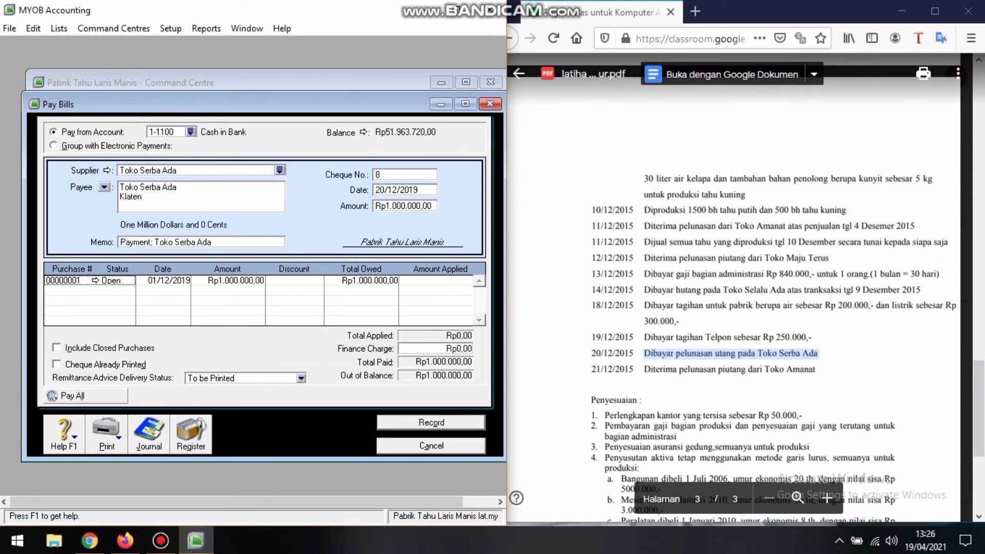
{"action": "key", "text": "Tab"}
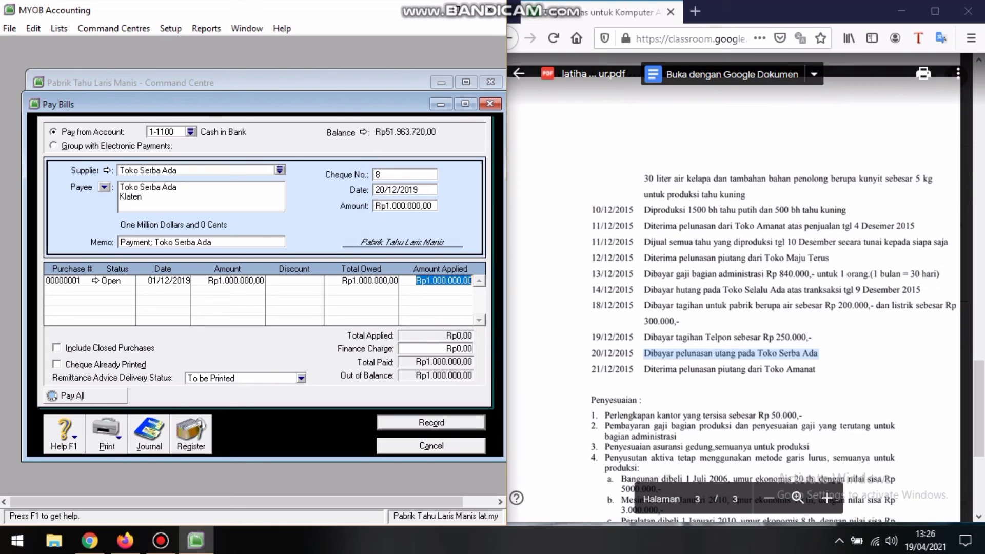
{"action": "key", "text": "ctrl+r"}
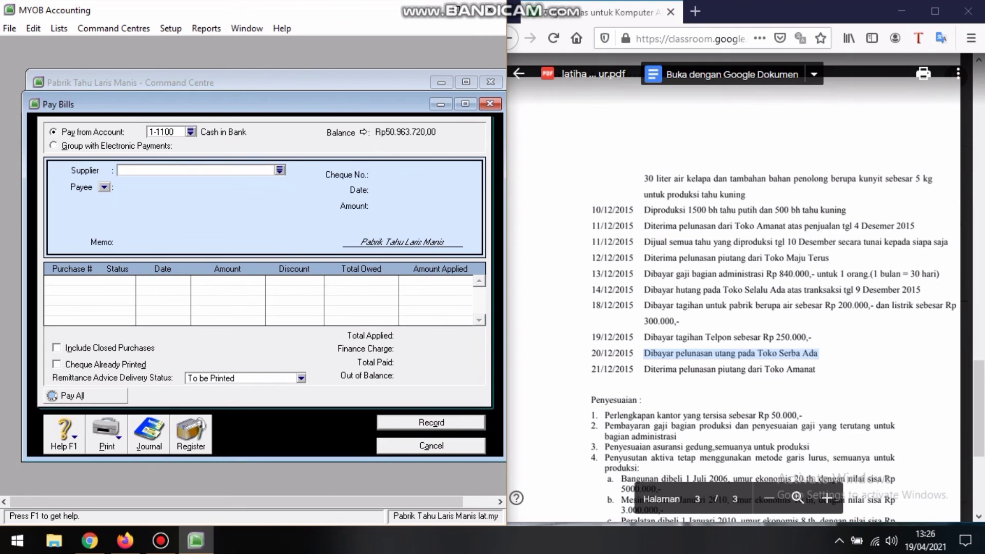
Close the bill payment form and start a customer payment receipt for Toko Amanat.
{"action": "left_click", "coordinate": [731, 361]}
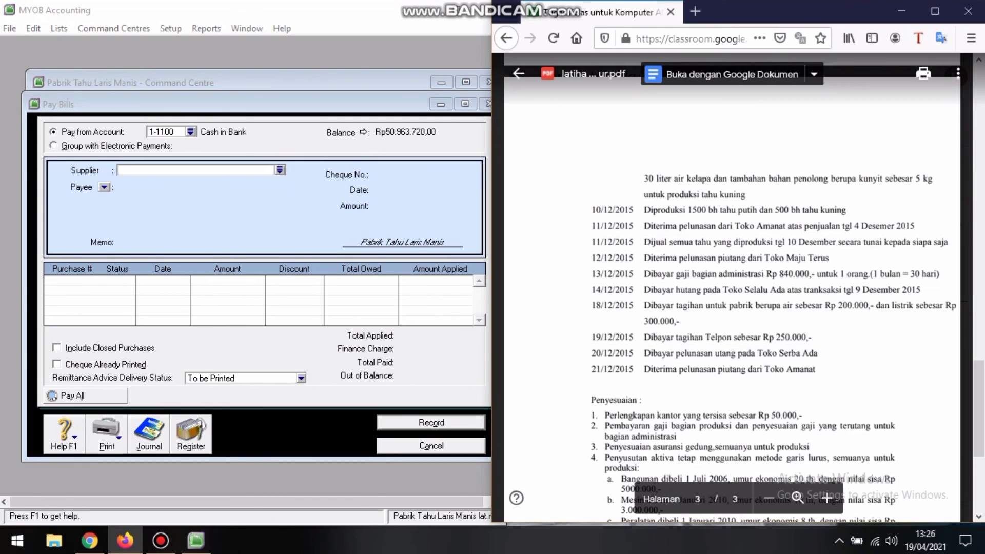
{"action": "left_click", "coordinate": [478, 104]}
{"action": "left_click", "coordinate": [475, 103]}
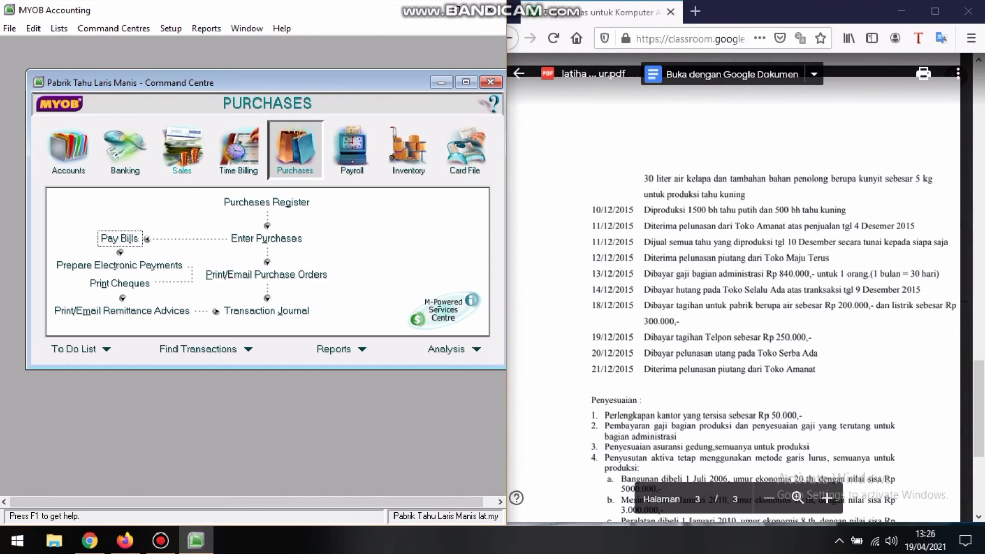
{"action": "left_click", "coordinate": [183, 149]}
{"action": "left_click", "coordinate": [383, 238]}
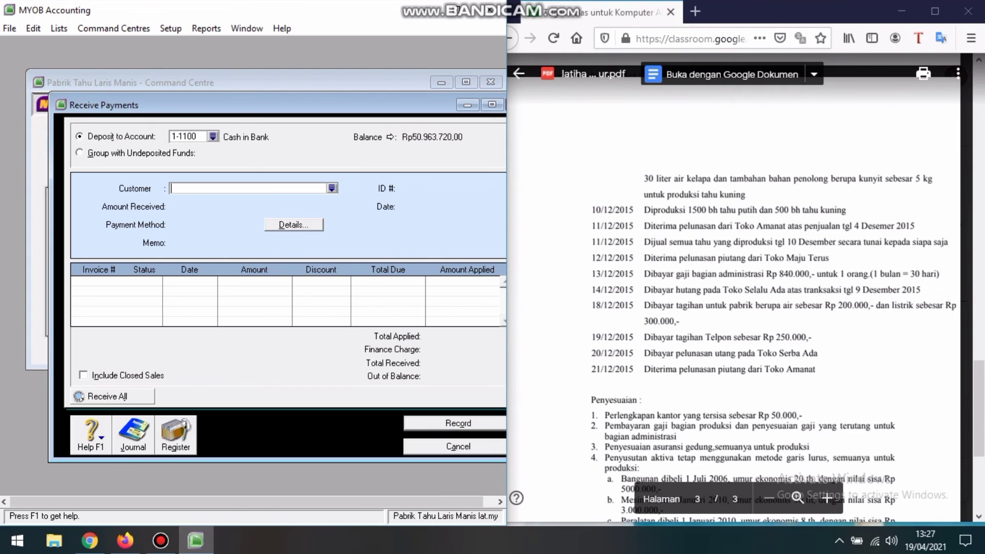
{"action": "key", "text": "Tab"}
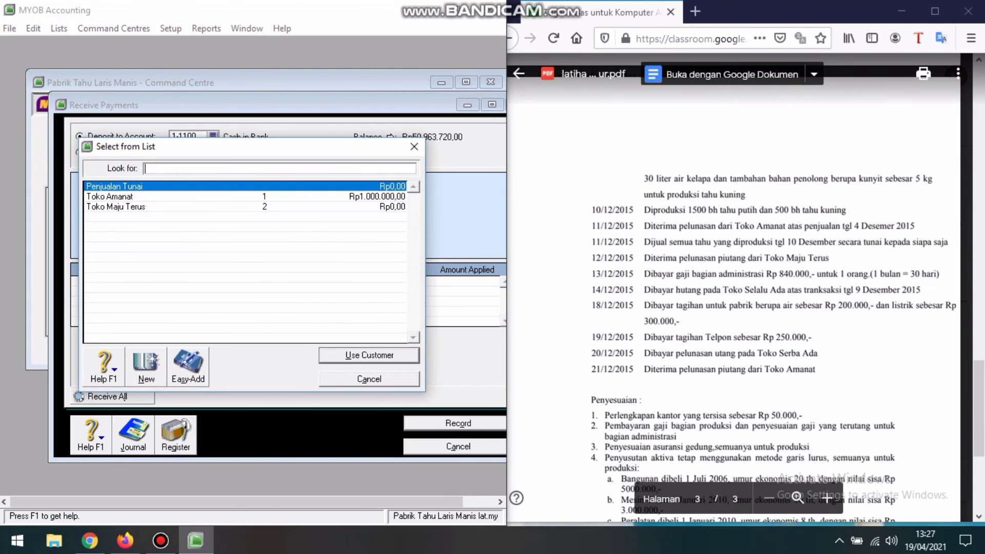
{"action": "left_click", "coordinate": [110, 197]}
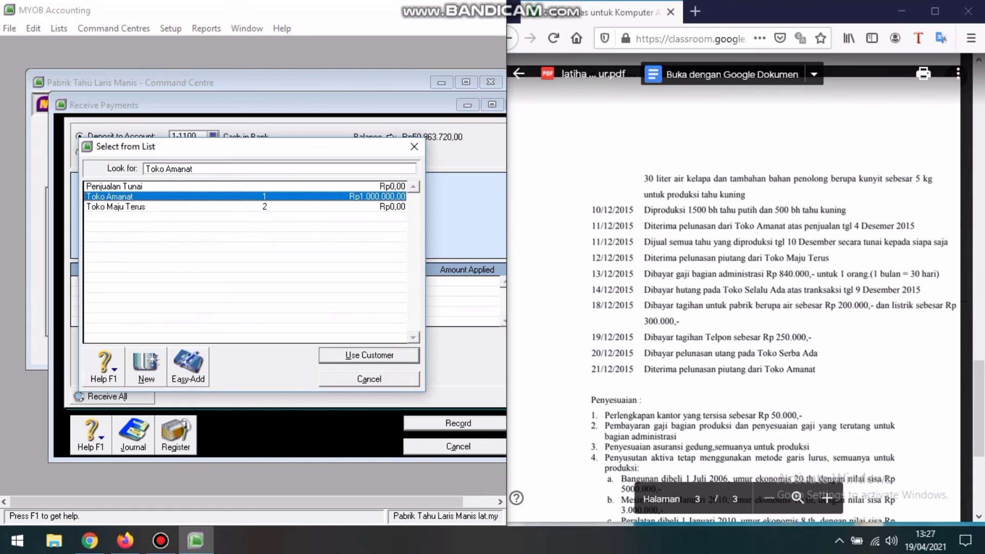
{"action": "key", "text": "Return"}
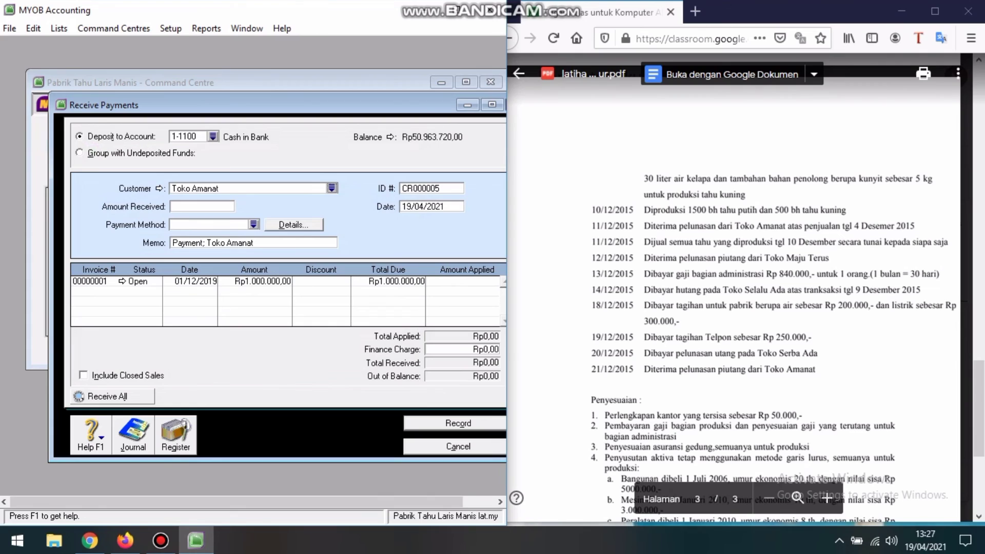
Date the Toko Amanat receipt 21/12/2019 and choose Cash as its payment method.
{"action": "double_click", "coordinate": [422, 207]}
{"action": "type", "text": "21/12/20"}
{"action": "left_click", "coordinate": [254, 224]}
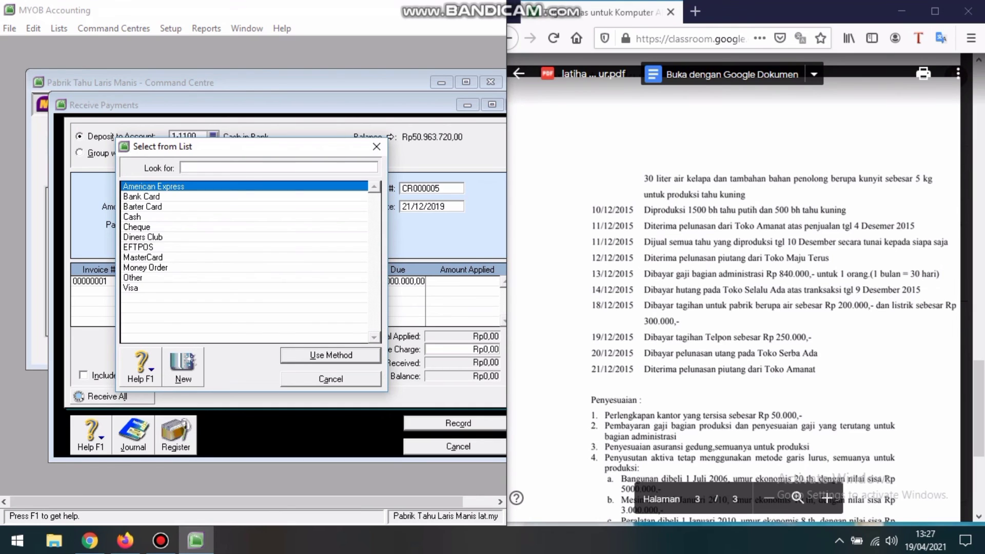
{"action": "left_click_drag", "start_coordinate": [277, 147], "coordinate": [253, 141]}
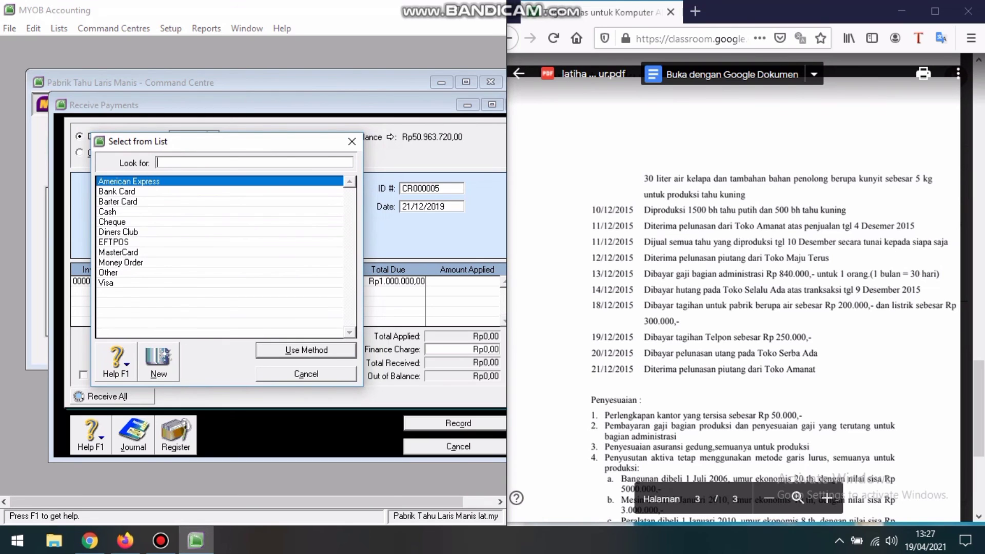
{"action": "type", "text": "Cash"}
{"action": "key", "text": "Return"}
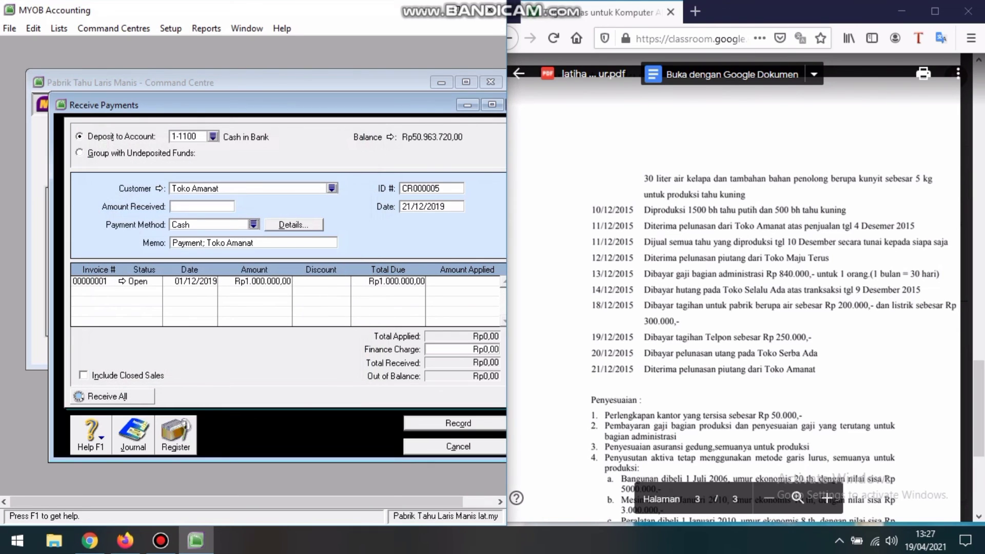
Set the amount received from Toko Amanat to Rp1.000.000.
{"action": "left_click", "coordinate": [202, 207]}
{"action": "type", "text": "1000000"}
{"action": "key", "text": "Tab"}
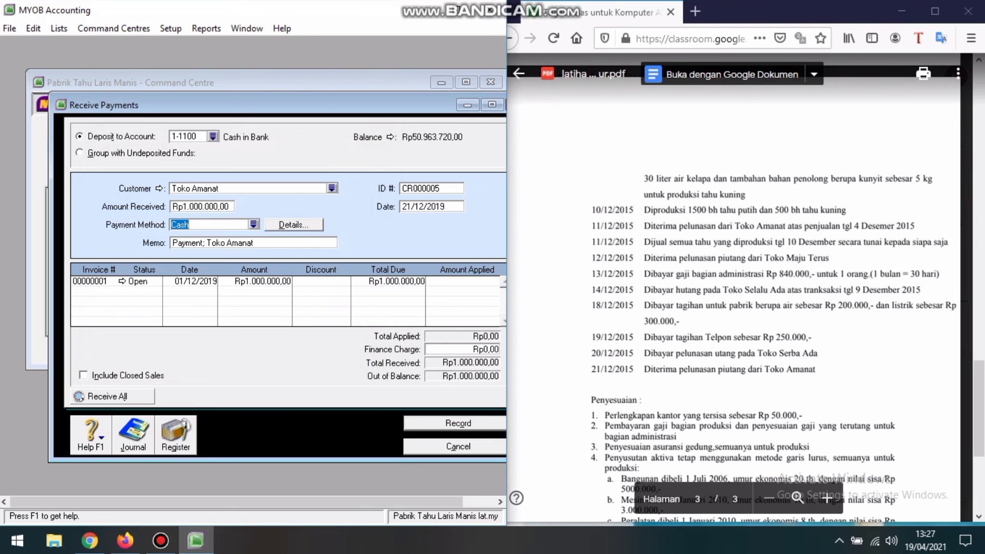
{"action": "key", "text": "Tab"}
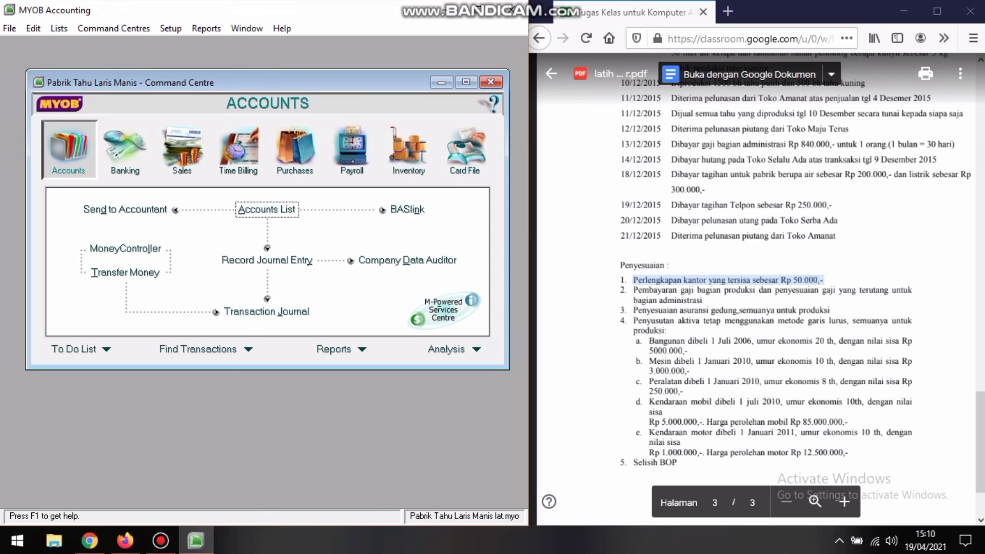
Start general journal entry AJP 1 dated 31/12/2019 with the memo Penyesuaian Perlengkapan Kantor.
{"action": "key", "text": "ctrl+g"}
{"action": "type", "text": "AJP 1"}
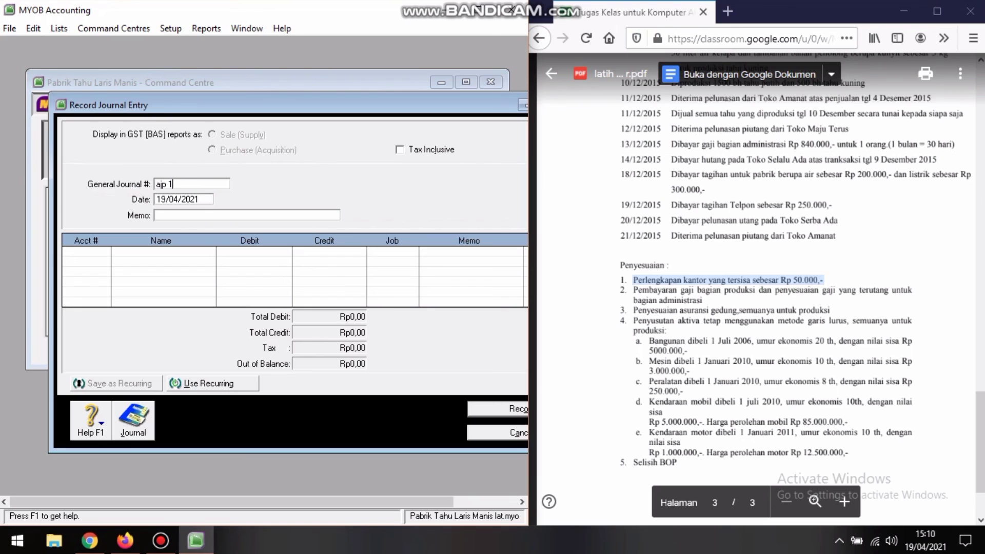
{"action": "key", "text": "Tab"}
{"action": "type", "text": "31/12/2019"}
{"action": "key", "text": "Tab"}
{"action": "type", "text": "Penyesuaian"}
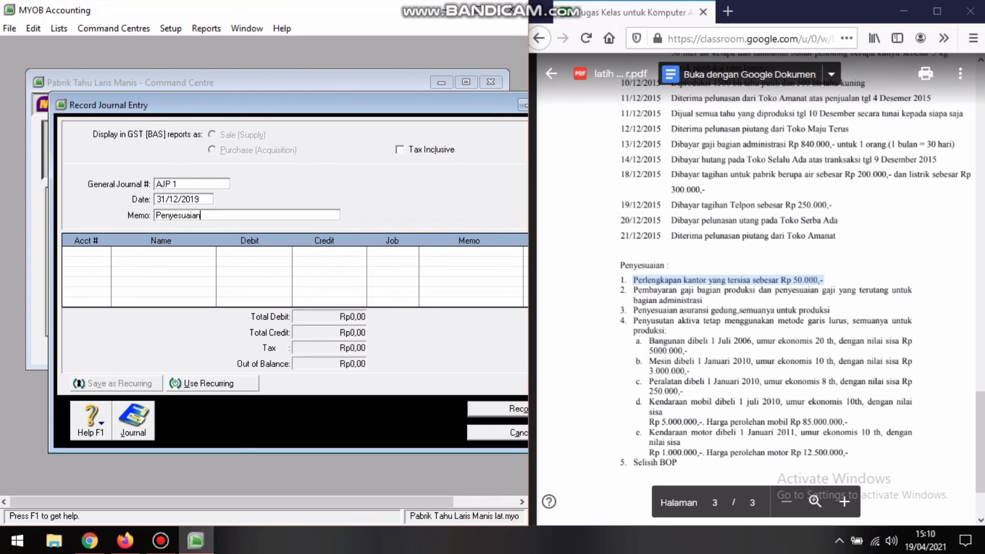
{"action": "type", "text": " Perlengkapan Kantor"}
{"action": "key", "text": "Tab"}
Debit account 6-1200 Store Supplies Expenses with Rp332.500 on the first journal line.
{"action": "key", "text": "Tab"}
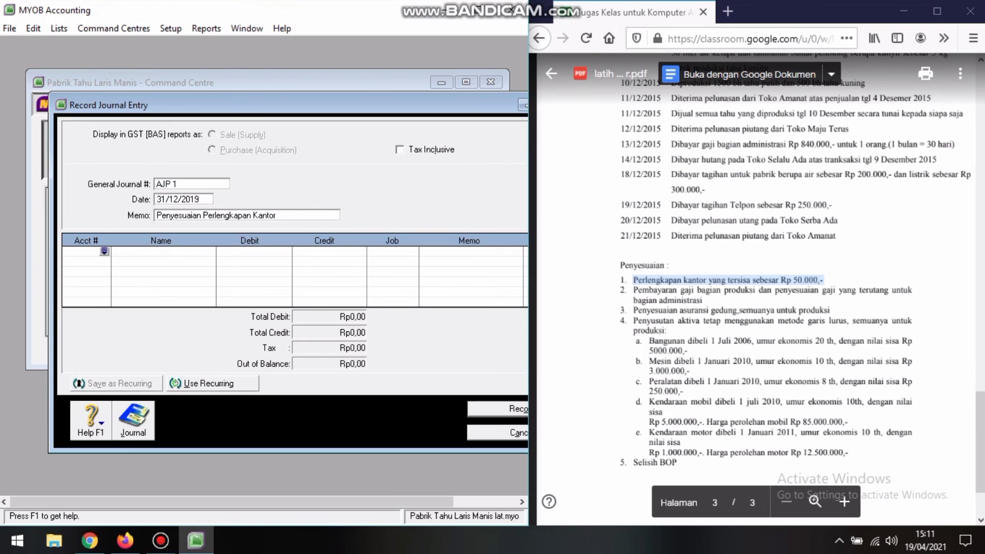
{"action": "scroll", "coordinate": [256, 262], "scroll_direction": "down", "scroll_amount": 20}
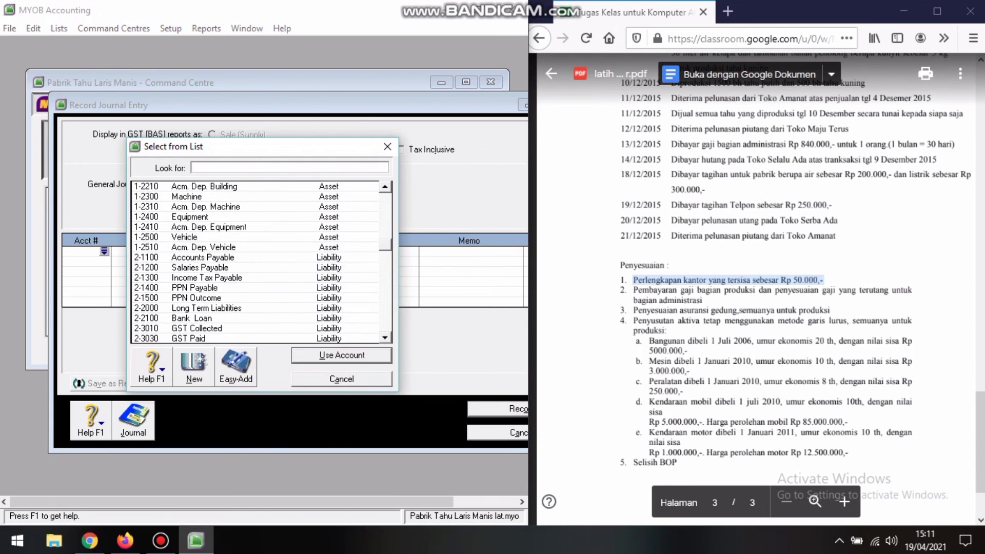
{"action": "scroll", "coordinate": [257, 261], "scroll_direction": "up", "scroll_amount": 2}
{"action": "type", "text": "6-1200"}
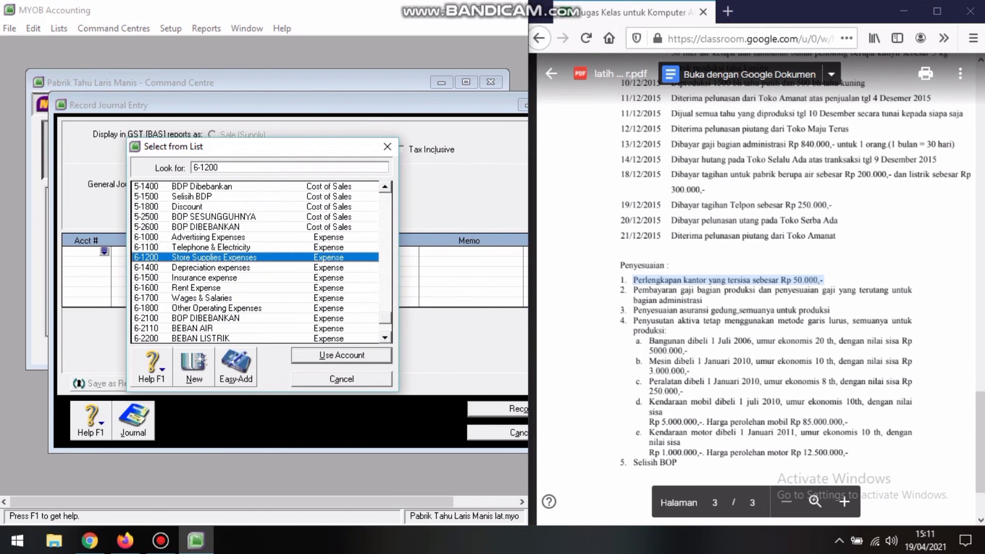
{"action": "key", "text": "Return"}
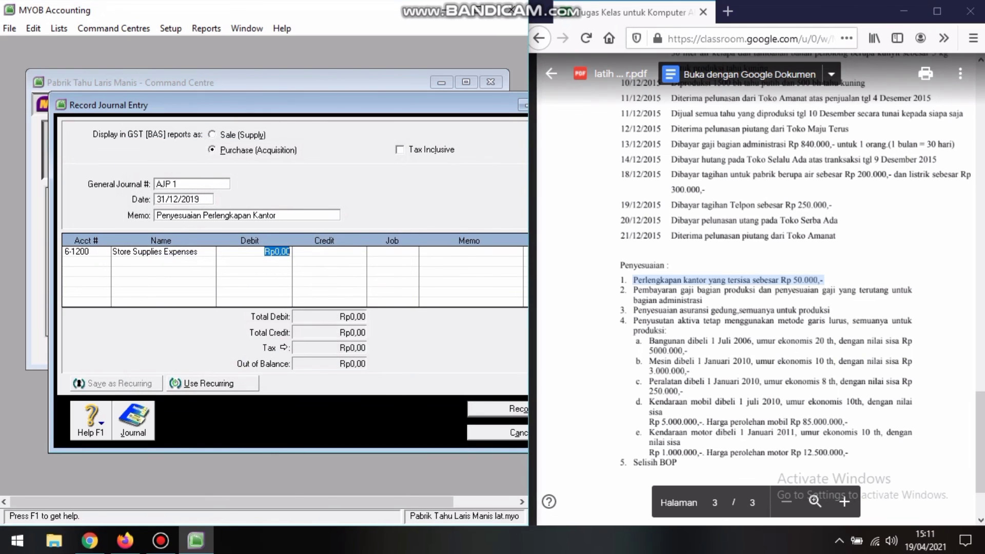
{"action": "type", "text": "332500"}
{"action": "key", "text": "Tab"}
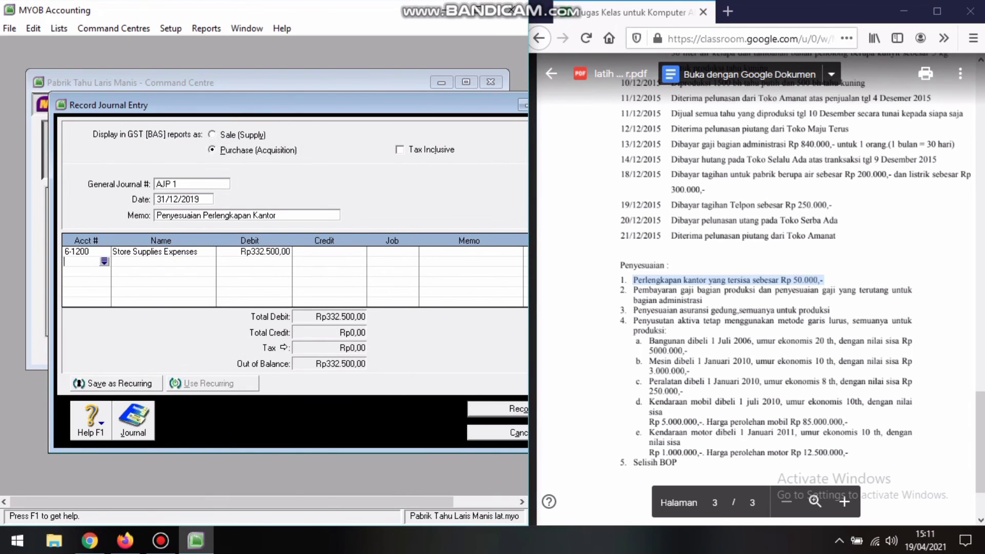
Choose the balancing account on the second line and record the office supplies adjustment.
{"action": "left_click", "coordinate": [104, 262]}
{"action": "double_click", "coordinate": [205, 236]}
{"action": "left_click", "coordinate": [498, 409]}
Start general journal entry AJP 2 dated 31/12/2019 with the memo PEMBAYARAN GAJI.
{"action": "left_click_drag", "start_coordinate": [308, 105], "coordinate": [256, 110]}
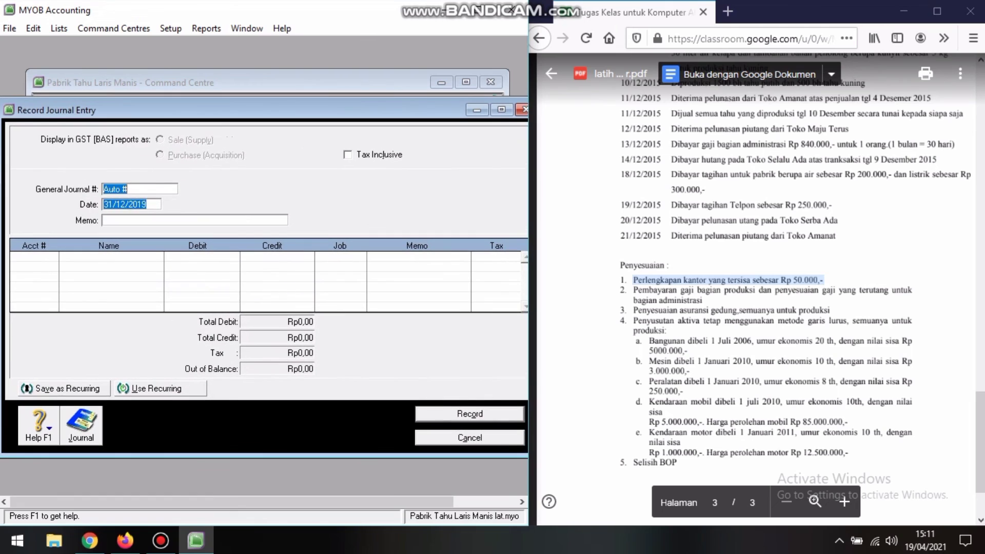
{"action": "type", "text": "AJ2"}
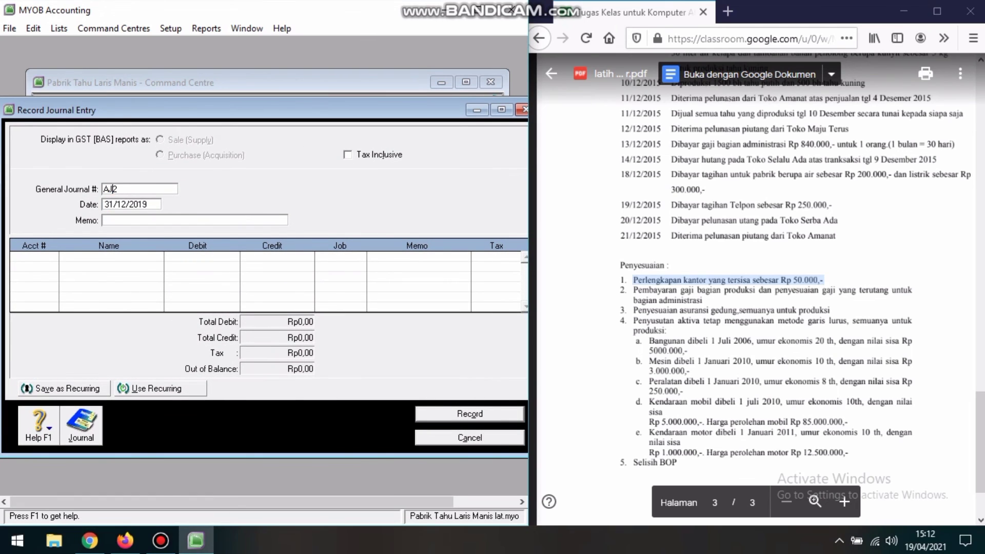
{"action": "type", "text": "P"}
{"action": "double_click", "coordinate": [655, 290]}
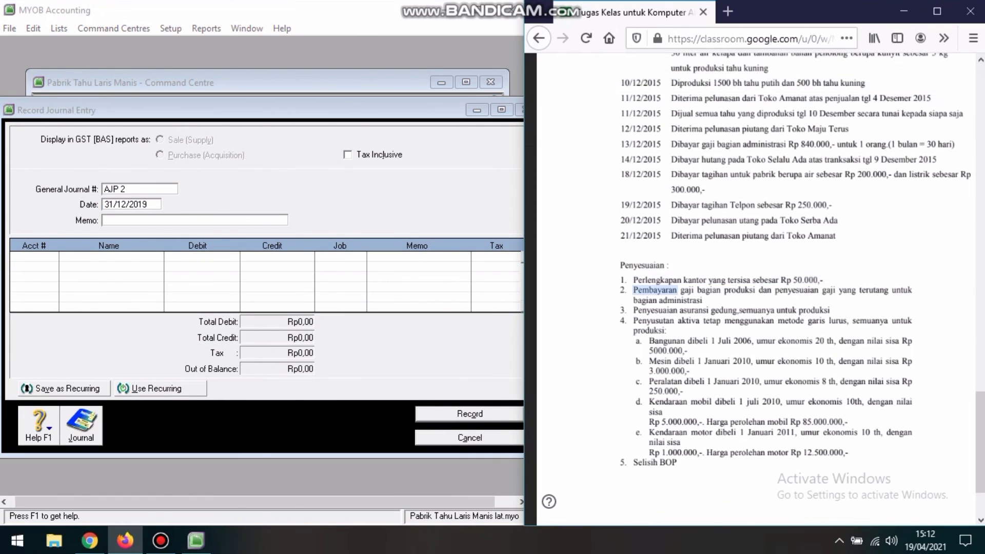
{"action": "left_click", "coordinate": [386, 155]}
{"action": "type", "text": "PEMBAYARAN GAJI"}
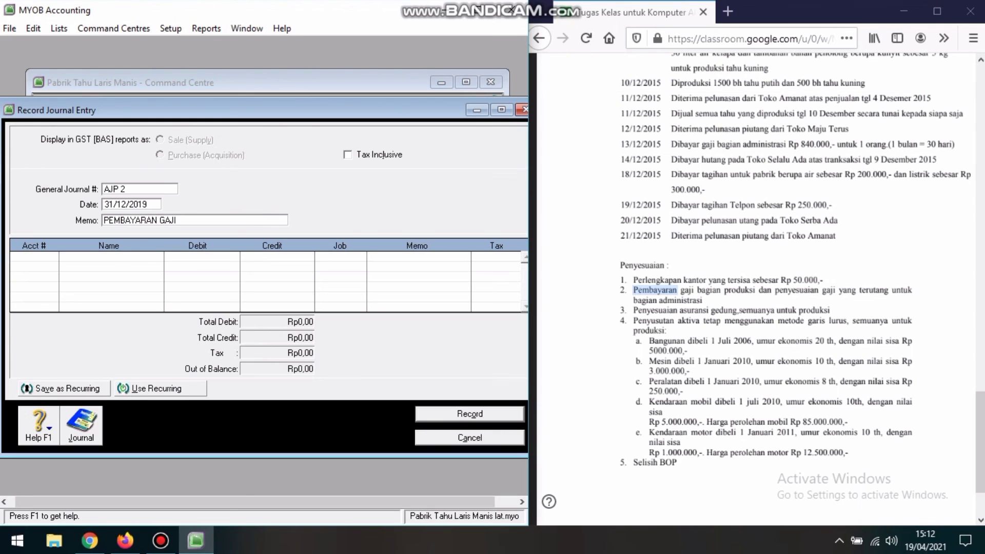
Debit account 6-5100 Wages & Salaries with Rp275.000 on the first journal line.
{"action": "key", "text": "Tab"}
{"action": "type", "text": "6-5100"}
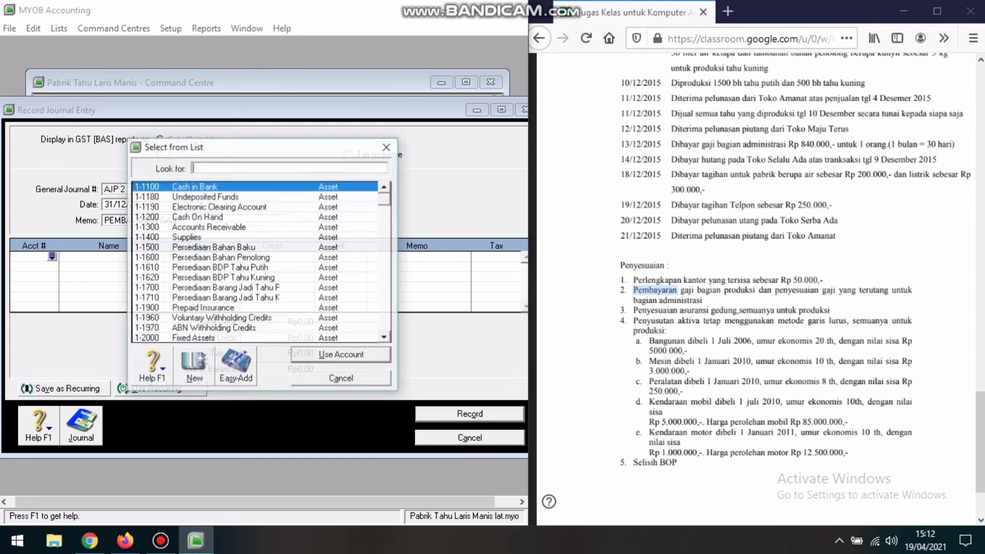
{"action": "key", "text": "Return"}
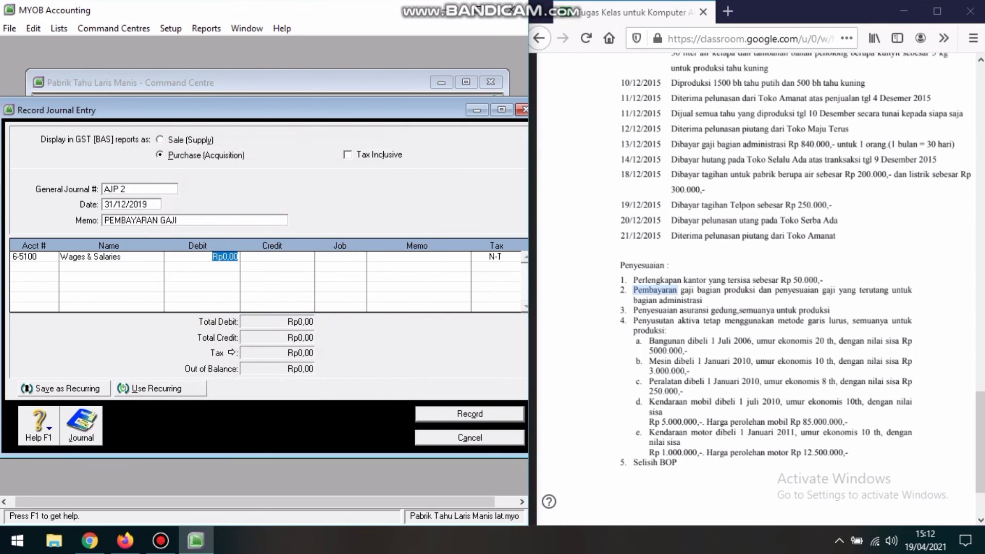
{"action": "type", "text": "275000"}
{"action": "key", "text": "Return"}
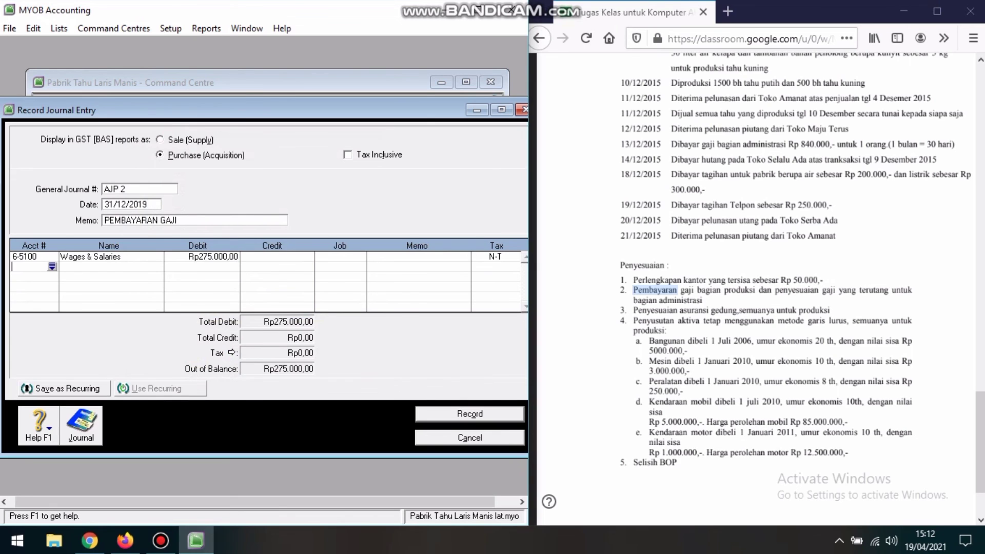
Credit account 1-1200 Cash On Hand with Rp275.000 and record the salary payment entry.
{"action": "type", "text": "1-1200"}
{"action": "key", "text": "Return"}
{"action": "key", "text": "ctrl+r"}
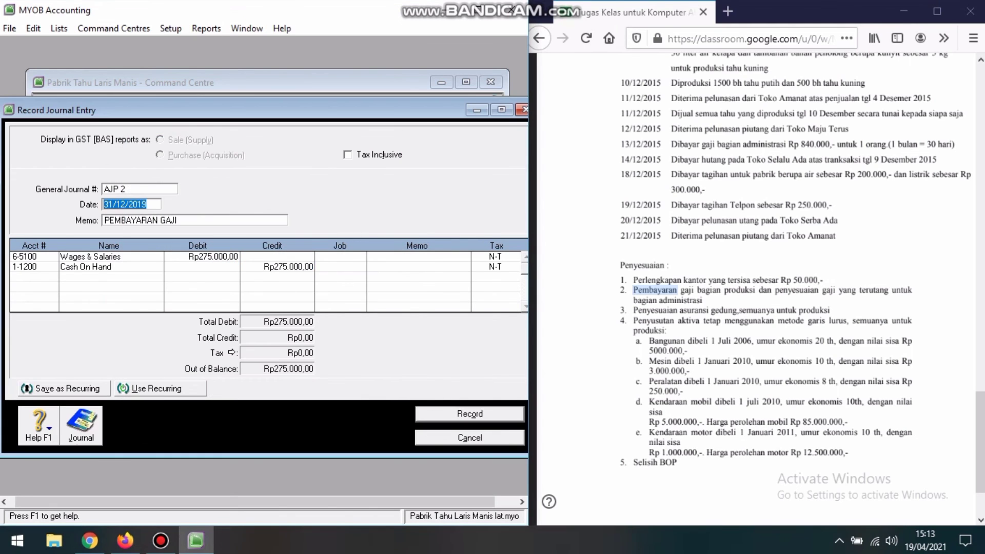
Consult adjustment 3 in the exercise PDF and give the new 31/12/2019 journal entry the memo Pembebanan BOP.
{"action": "left_click_drag", "start_coordinate": [633, 310], "coordinate": [775, 310]}
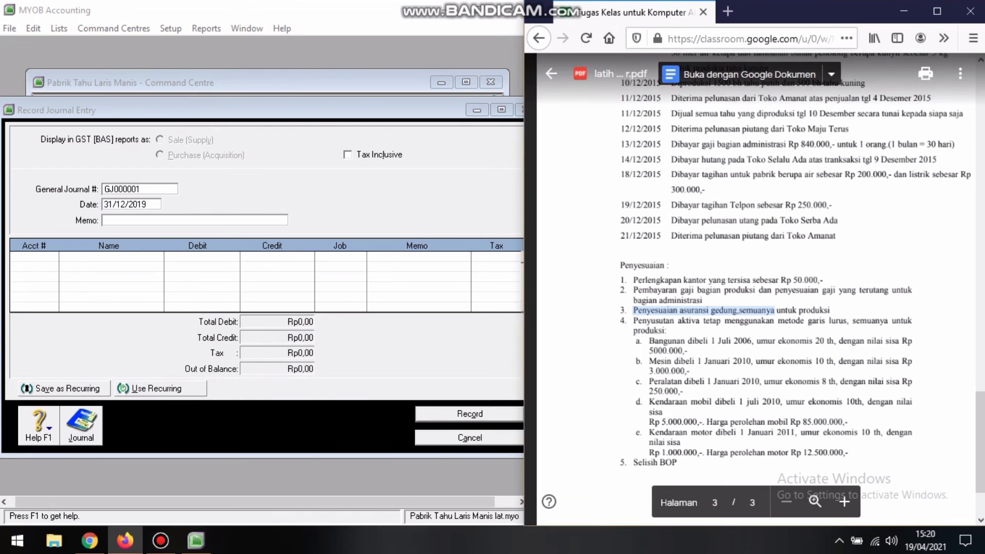
{"action": "scroll", "coordinate": [760, 287], "scroll_direction": "down", "scroll_amount": 3}
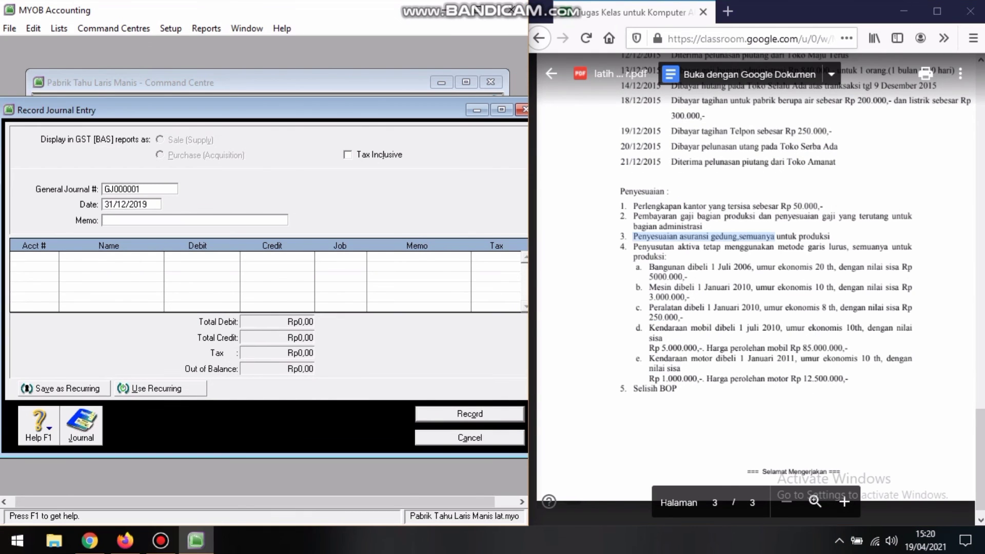
{"action": "type", "text": "Pembebanan BOP"}
{"action": "key", "text": "Tab"}
Debit account 5-2500 BOP SESUNGGUHNYA with Rp100.000 on the first journal line.
{"action": "key", "text": "Tab"}
{"action": "type", "text": "5-2500"}
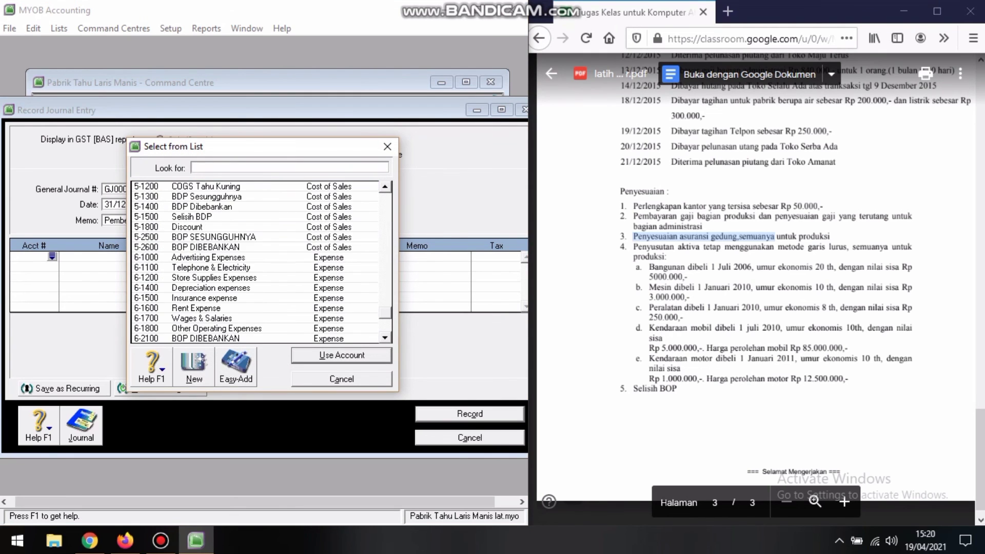
{"action": "key", "text": "Return"}
{"action": "type", "text": "100"}
{"action": "key", "text": "Tab"}
{"action": "key", "text": "Tab"}
{"action": "key", "text": "Tab"}
{"action": "key", "text": "Tab"}
{"action": "key", "text": "Tab"}
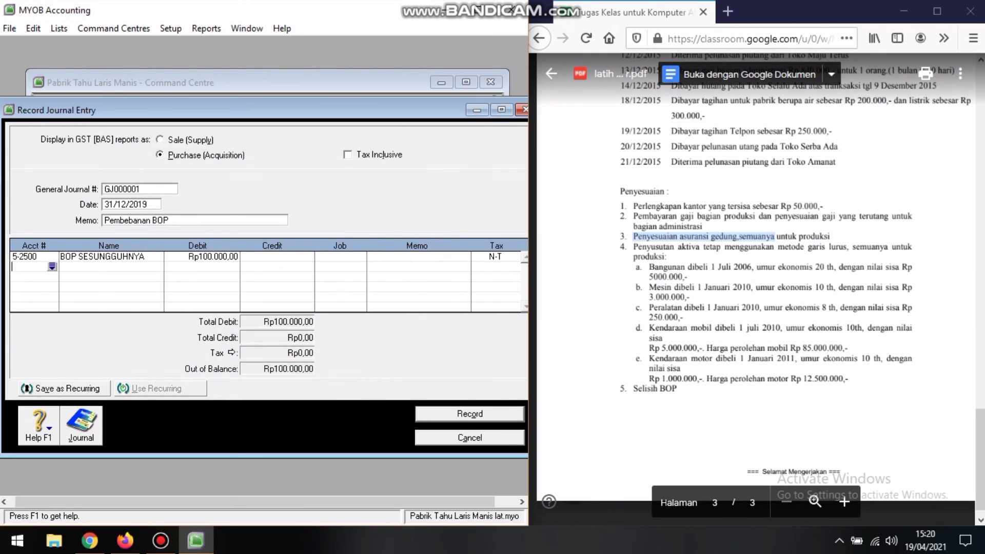
Create Other Asset account 1-1990 named Asuransi diibayar dimuka, and complete and record the Pembebanan BOP entry.
{"action": "scroll", "coordinate": [257, 262], "scroll_direction": "down", "scroll_amount": 15}
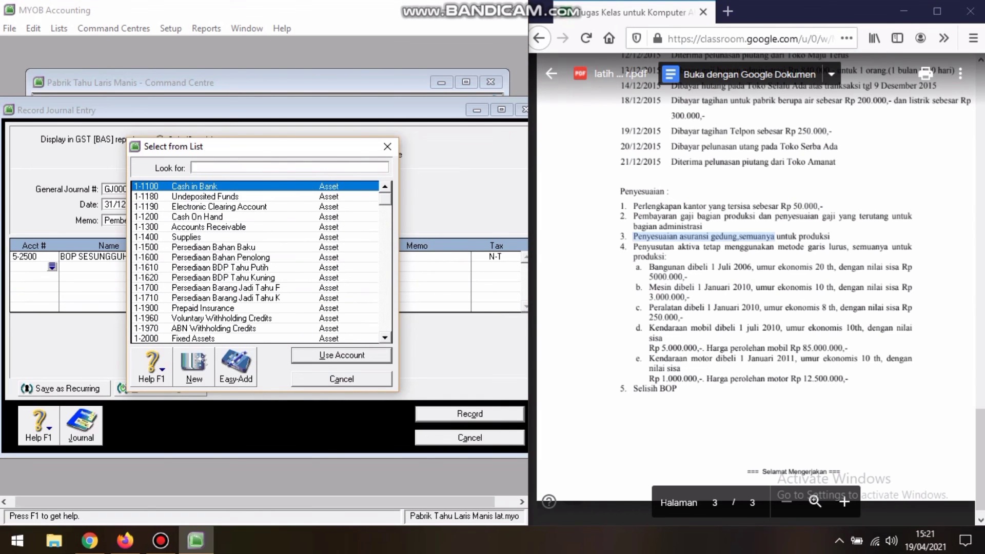
{"action": "key", "text": "alt+n"}
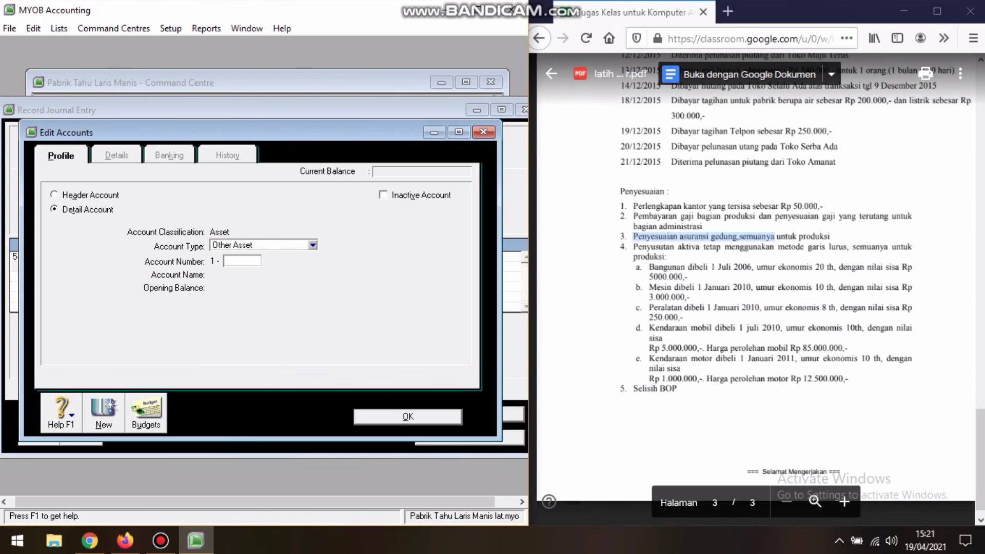
{"action": "type", "text": "18"}
{"action": "key", "text": "BackSpace"}
{"action": "type", "text": "1990"}
{"action": "key", "text": "Tab"}
{"action": "type", "text": "Asuransi dibayar dimuka"}
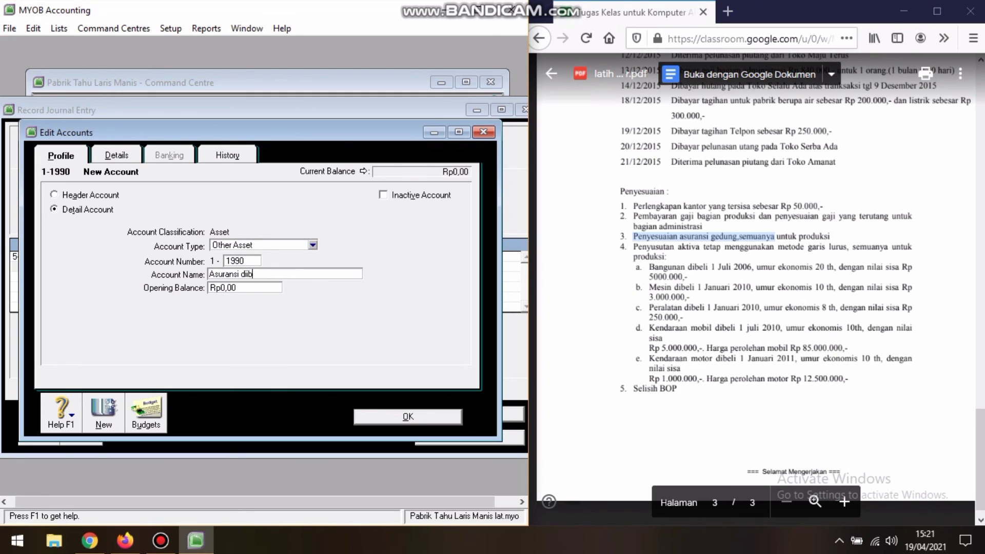
{"action": "key", "text": "Tab"}
{"action": "key", "text": "Return"}
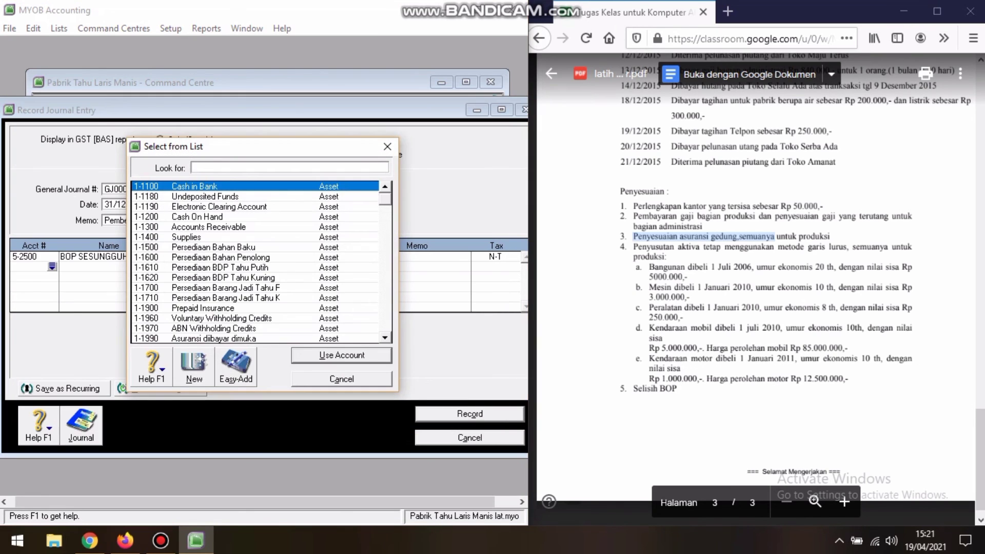
{"action": "key", "text": "Return"}
{"action": "key", "text": "Return"}
Start general journal entry AJP 4 dated 31/12/2019 with the memo PENYUSUTAN ASET.
{"action": "key", "text": "shift+Tab"}
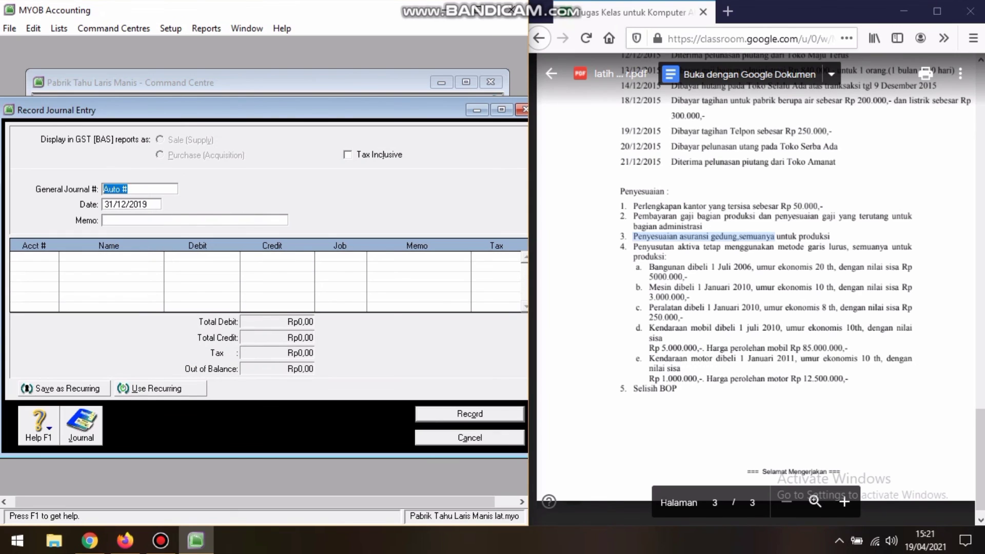
{"action": "type", "text": "AJP"}
{"action": "key", "text": "Tab"}
{"action": "key", "text": "Tab"}
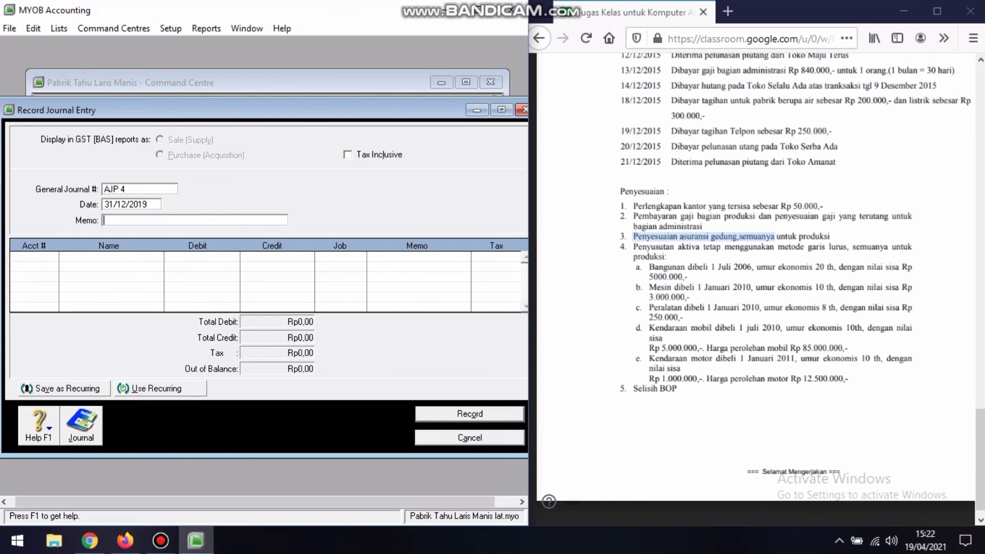
{"action": "type", "text": "PENYESUAIAN ASET"}
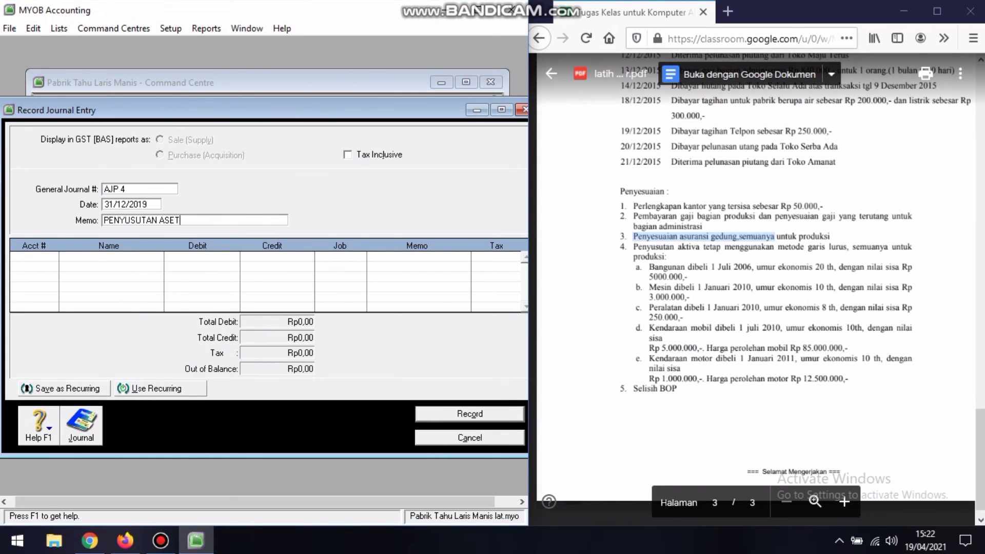
Debit account 5-2500 BOP SESUNGGUHNYA with Rp1.210.856.250 on the first journal line.
{"action": "key", "text": "Tab"}
{"action": "key", "text": "Tab"}
{"action": "scroll", "coordinate": [256, 262], "scroll_direction": "down", "scroll_amount": 13}
{"action": "double_click", "coordinate": [221, 308]}
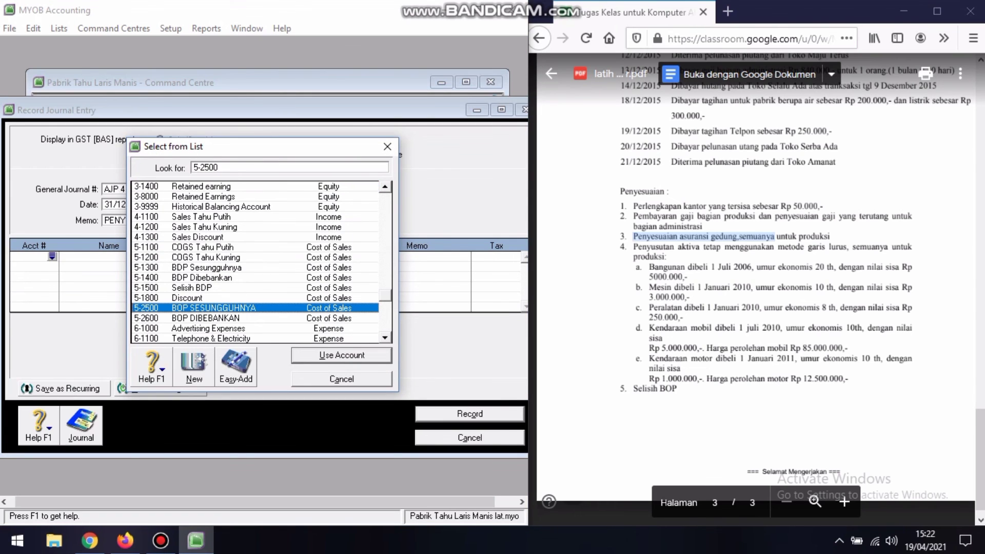
{"action": "type", "text": "1.210.856.250"}
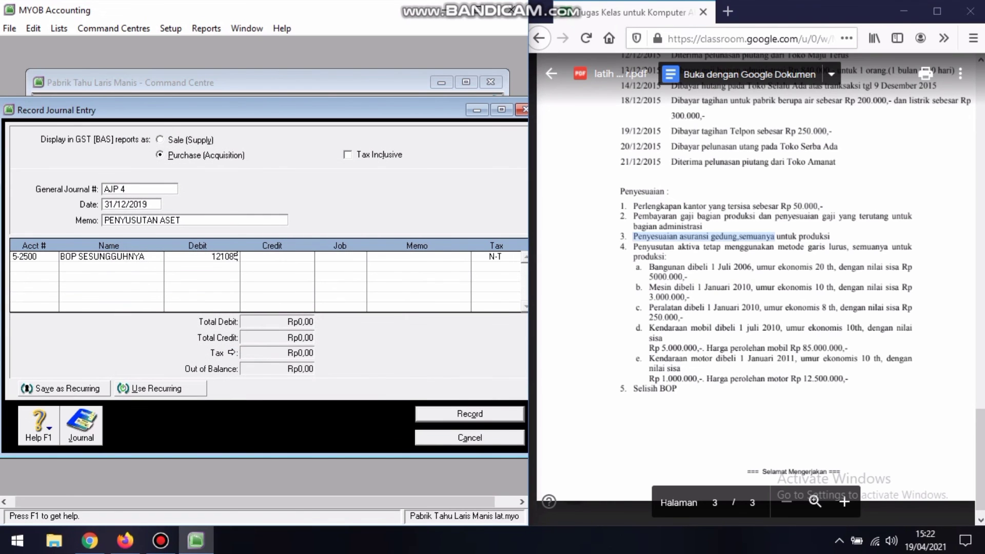
{"action": "key", "text": "Return"}
Correct the debit amount of the BOP SESUNGGUHNYA line to Rp12.108.562,50.
{"action": "left_click", "coordinate": [222, 256]}
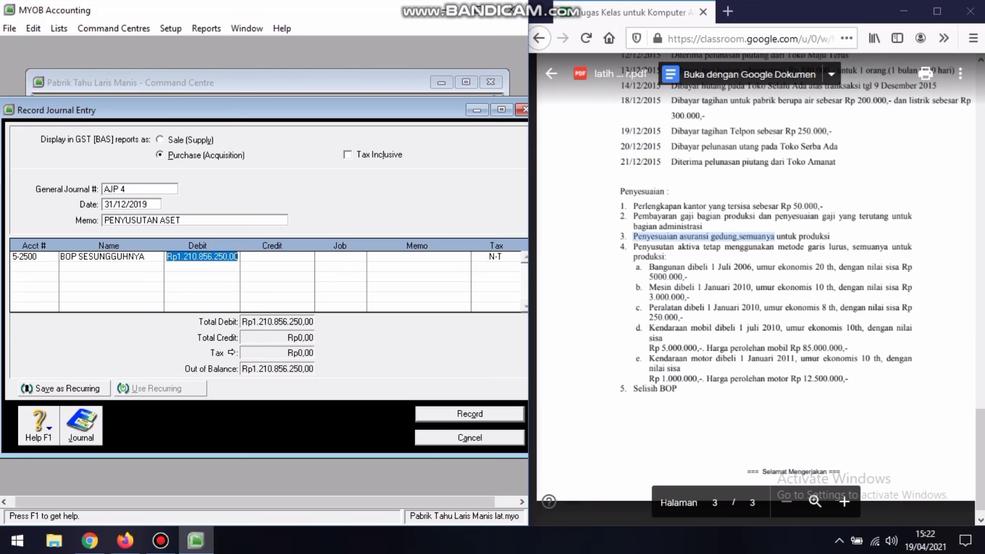
{"action": "left_click", "coordinate": [221, 257]}
{"action": "key", "text": "Delete"}
{"action": "key", "text": "Delete"}
{"action": "key", "text": "Delete"}
{"action": "key", "text": "Delete"}
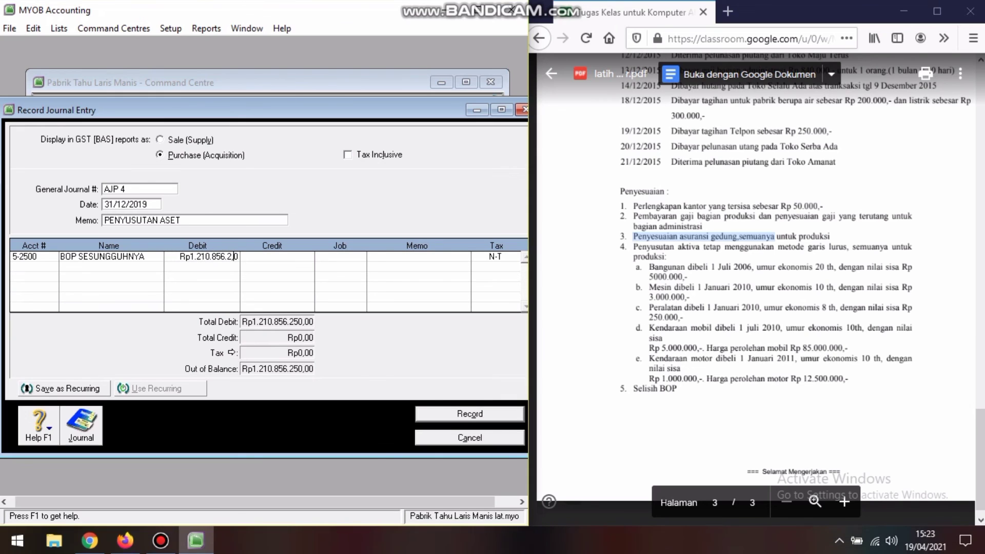
{"action": "key", "text": "BackSpace"}
{"action": "key", "text": "BackSpace"}
{"action": "key", "text": "Delete"}
{"action": "key", "text": "Delete"}
{"action": "key", "text": "BackSpace"}
{"action": "key", "text": "BackSpace"}
{"action": "key", "text": "BackSpace"}
{"action": "key", "text": "BackSpace"}
{"action": "key", "text": "BackSpace"}
{"action": "key", "text": "BackSpace"}
{"action": "key", "text": "BackSpace"}
{"action": "key", "text": "BackSpace"}
{"action": "type", "text": "2108562,50"}
{"action": "key", "text": "Tab"}
Credit account 1-2210 Acm. Dep. Building with Rp1.250.000 on the second journal line.
{"action": "key", "text": "Return"}
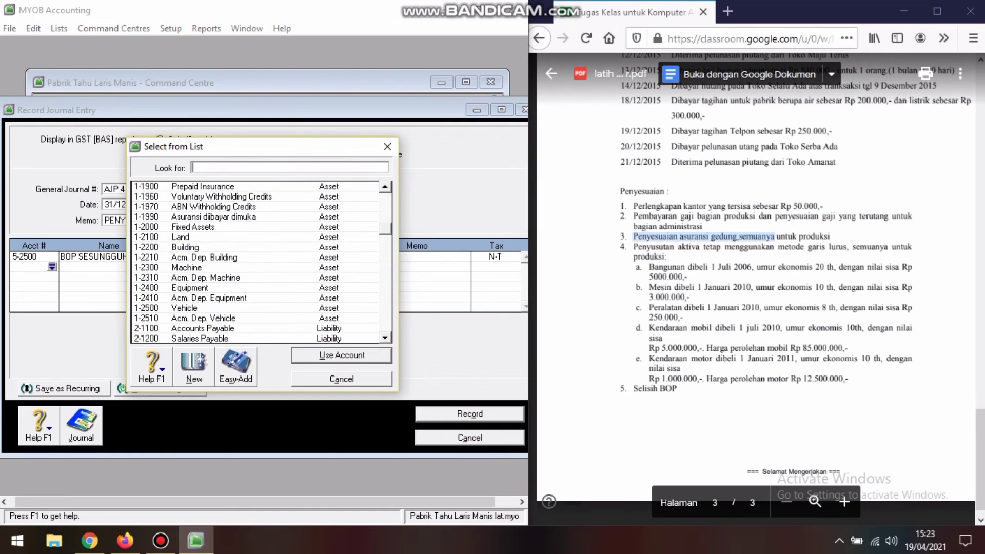
{"action": "type", "text": "1-2210"}
{"action": "key", "text": "Return"}
{"action": "type", "text": "1250000"}
{"action": "key", "text": "Return"}
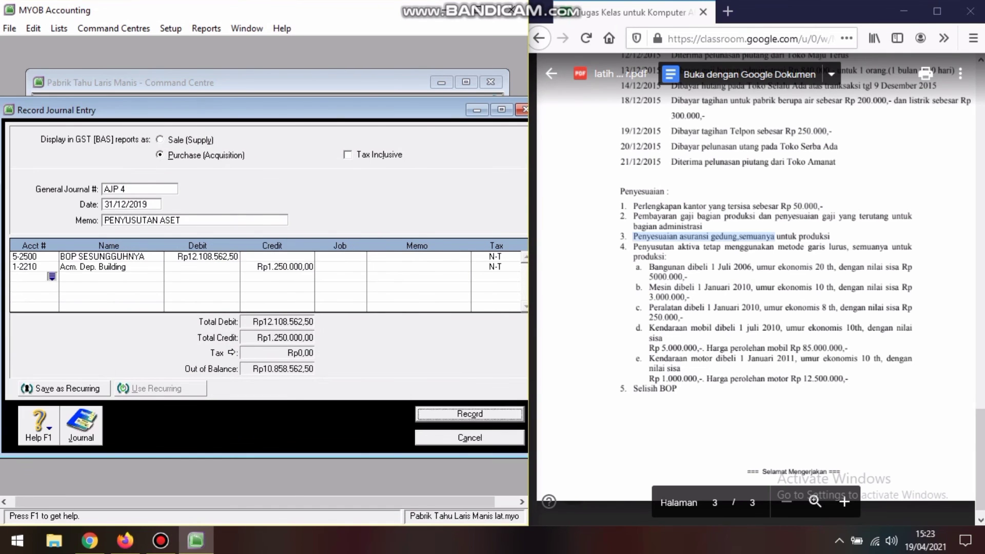
Credit account 1-2310 Acm. Dep. Machine with Rp1.075.000 on the third journal line.
{"action": "key", "text": "Return"}
{"action": "type", "text": "1-2310"}
{"action": "key", "text": "Return"}
{"action": "type", "text": "1075000"}
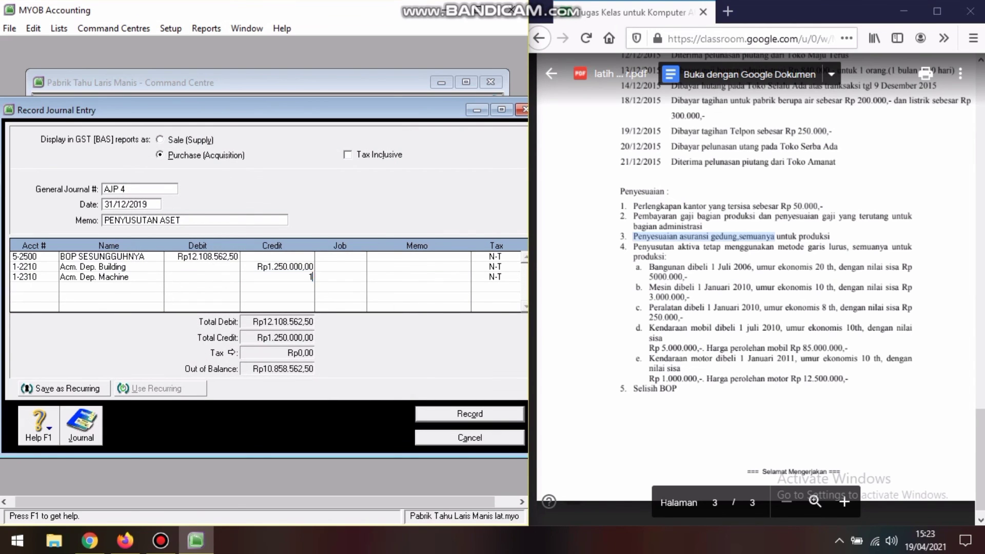
{"action": "key", "text": "Return"}
Credit account 1-2410 Acm. Dep. Equipment with Rp633.562,50 on the fourth journal line.
{"action": "key", "text": "Return"}
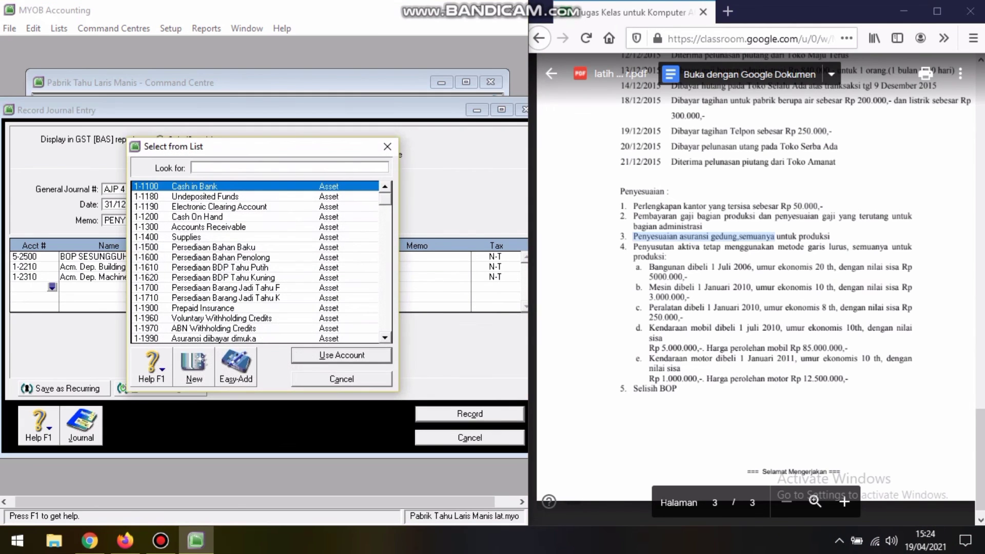
{"action": "type", "text": "1-2410"}
{"action": "key", "text": "Return"}
{"action": "type", "text": "633562,5"}
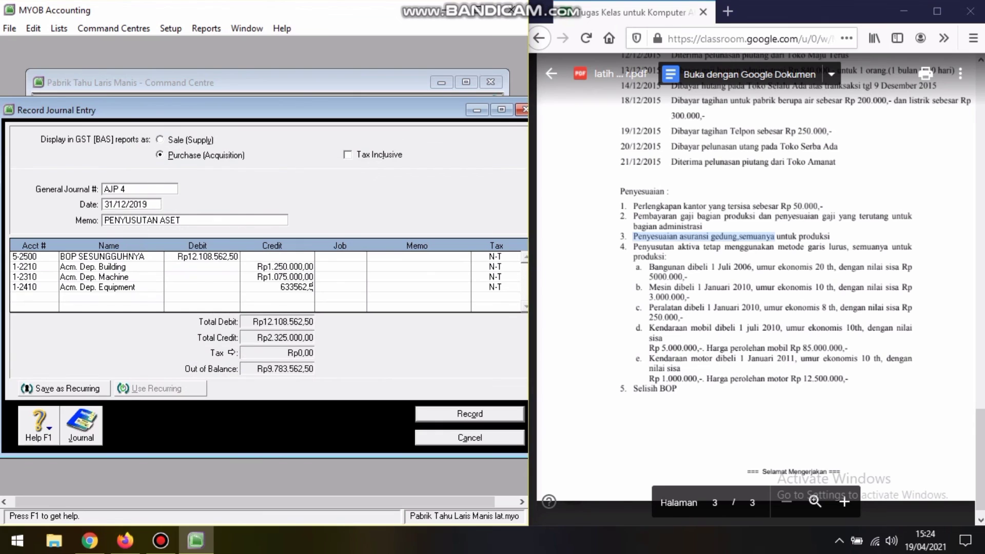
{"action": "key", "text": "Return"}
Credit account 1-2510 Acm. Dep. Vehicle with Rp9.150.000 and record the asset depreciation entry.
{"action": "key", "text": "Return"}
{"action": "type", "text": "1-2510"}
{"action": "key", "text": "Return"}
{"action": "key", "text": "Return"}
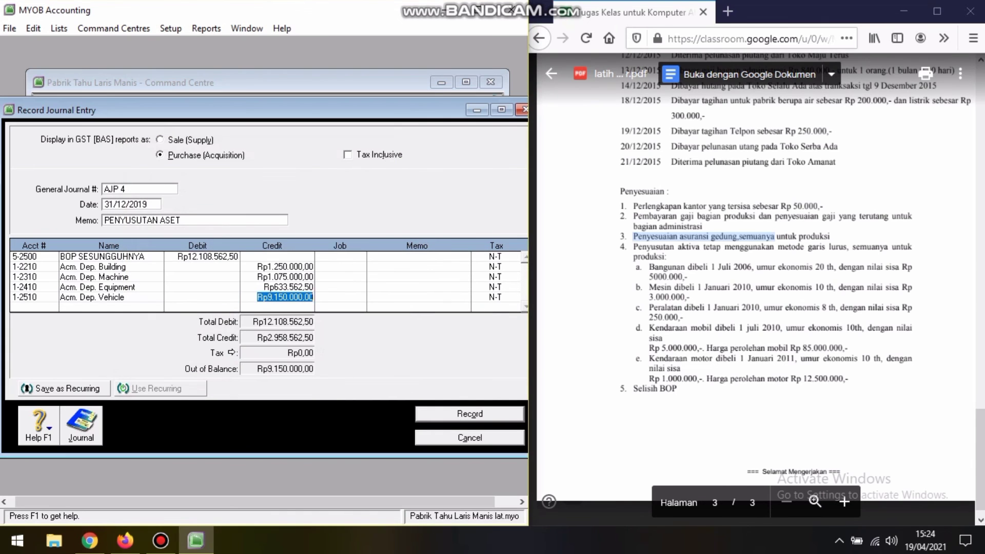
{"action": "left_click_drag", "start_coordinate": [256, 110], "coordinate": [226, 114]}
{"action": "left_click", "coordinate": [438, 418]}
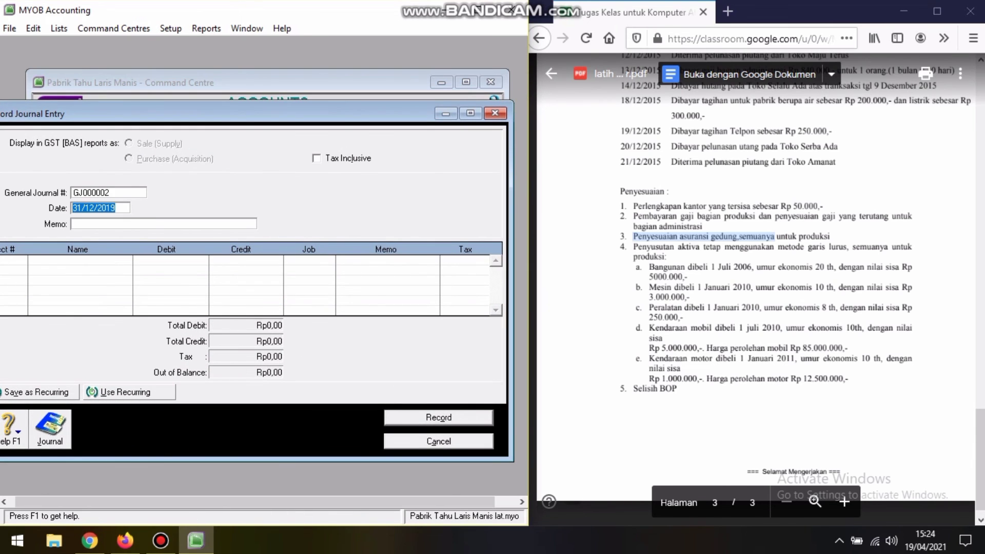
Start general journal entry AJP 5 dated 31/12/2019 with the memo SELISIH BOP.
{"action": "left_click", "coordinate": [655, 389]}
{"action": "key", "text": "alt+Tab"}
{"action": "type", "text": "AJP 5"}
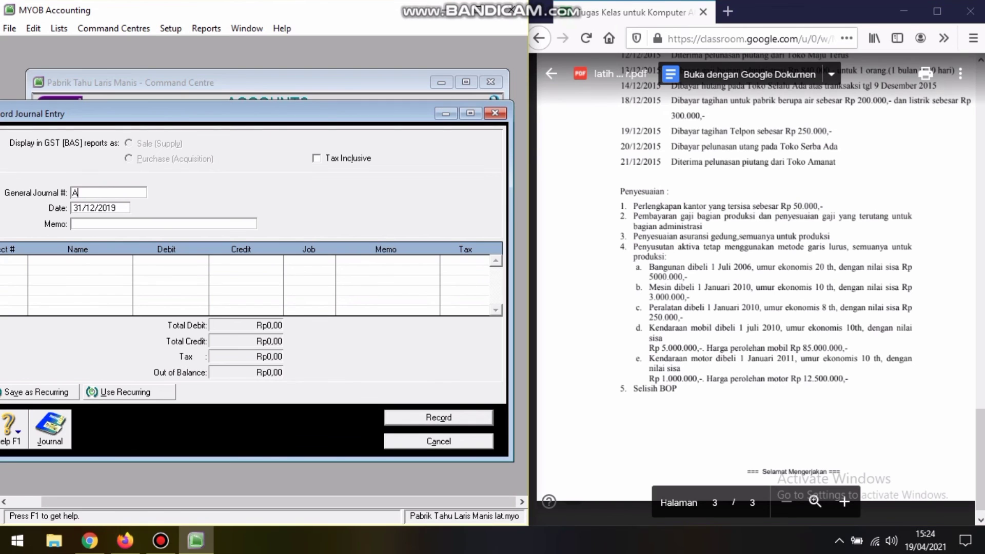
{"action": "key", "text": "Tab"}
{"action": "key", "text": "Tab"}
{"action": "type", "text": "SELISIH BOP"}
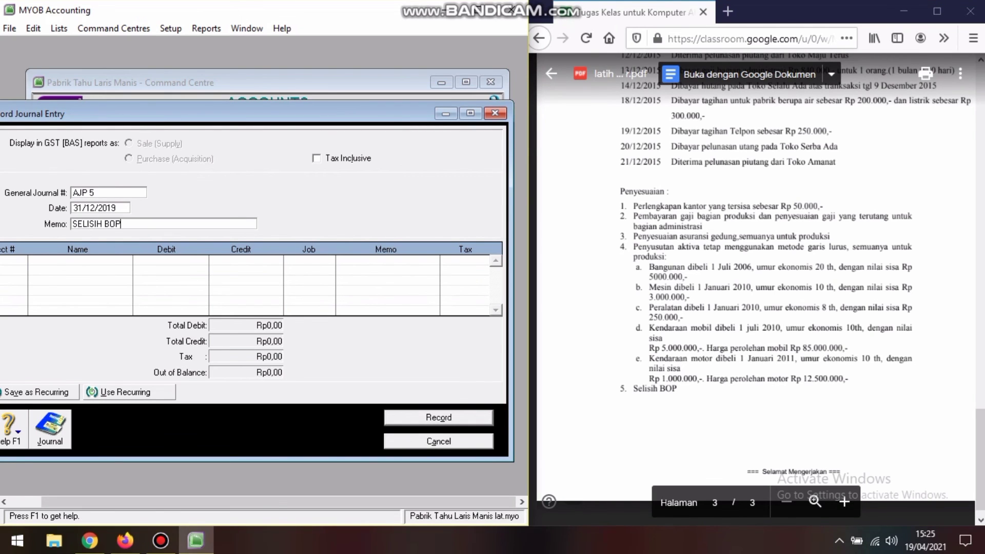
Debit account 5-2600 BOP DIBEBANKAN with Rp137.500 on the first journal line.
{"action": "key", "text": "Tab"}
{"action": "key", "text": "Tab"}
{"action": "scroll", "coordinate": [220, 227], "scroll_direction": "down", "scroll_amount": 13}
{"action": "double_click", "coordinate": [221, 227]}
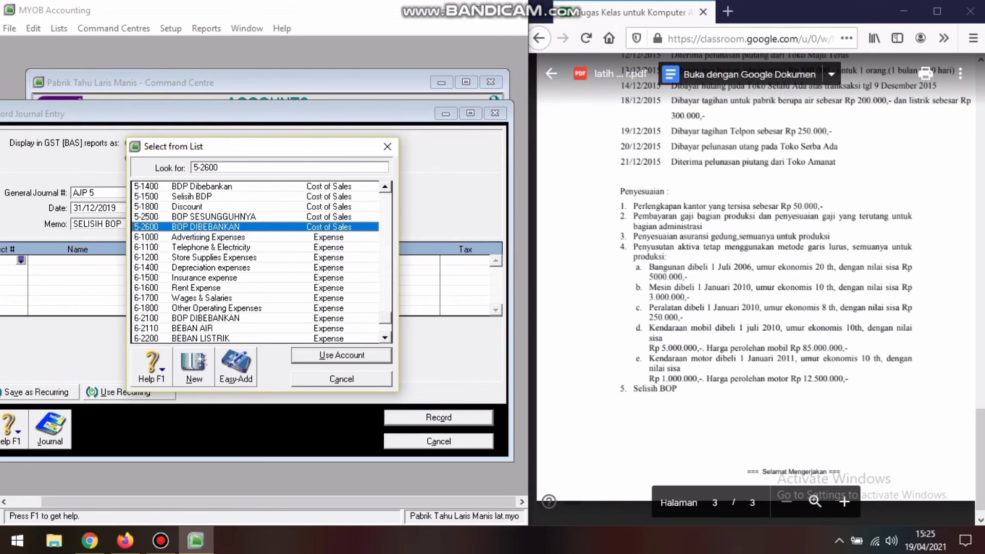
{"action": "type", "text": "137500"}
{"action": "key", "text": "Tab"}
{"action": "key", "text": "Tab"}
{"action": "key", "text": "Tab"}
{"action": "key", "text": "Tab"}
{"action": "key", "text": "Tab"}
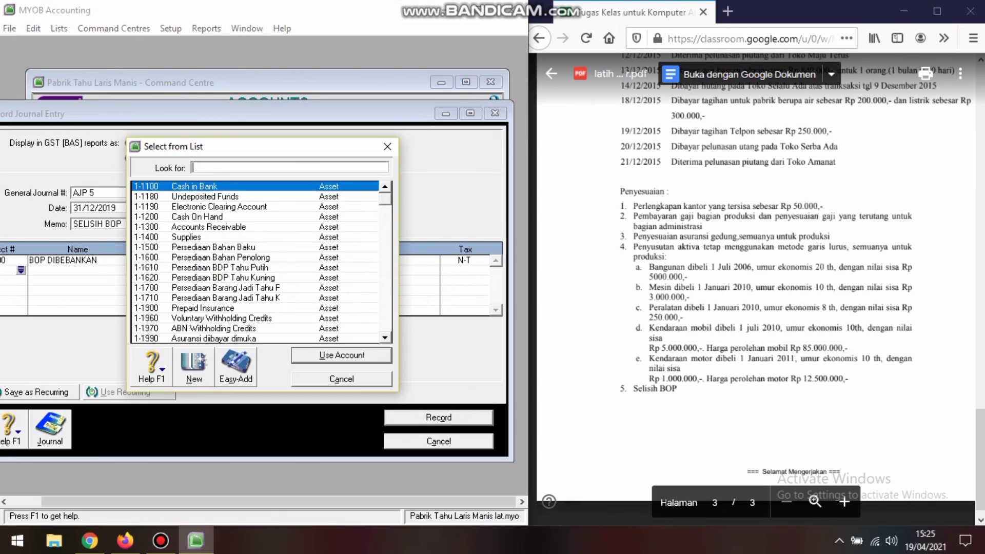
Credit account 5-2500 BOP SESUNGGUHNYA with Rp137.500 on the second journal line.
{"action": "scroll", "coordinate": [220, 248], "scroll_direction": "down", "scroll_amount": 12}
{"action": "left_click", "coordinate": [221, 247]}
{"action": "key", "text": "Return"}
{"action": "type", "text": "137500"}
{"action": "key", "text": "Tab"}
{"action": "key", "text": "Tab"}
{"action": "key", "text": "Tab"}
{"action": "key", "text": "Tab"}
{"action": "key", "text": "Tab"}
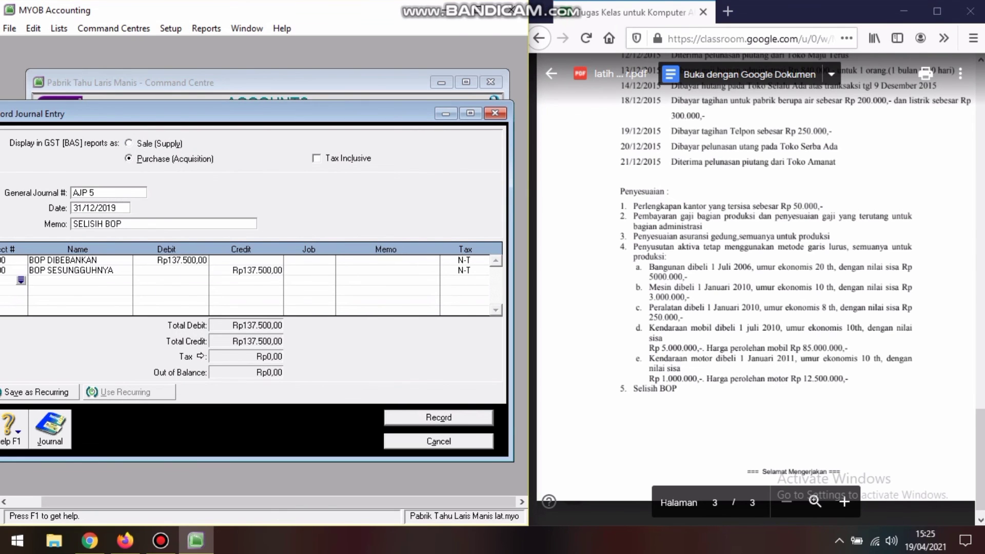
Start a new Cost of Sales detail account with the account number 5-1900.
{"action": "left_click", "coordinate": [194, 367]}
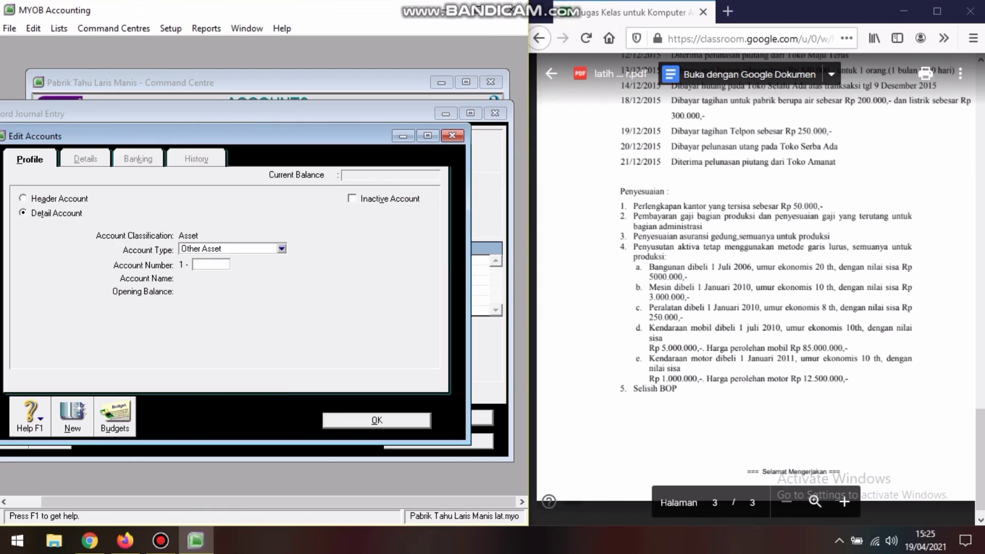
{"action": "left_click", "coordinate": [282, 249]}
{"action": "left_click", "coordinate": [220, 365]}
{"action": "left_click", "coordinate": [282, 248]}
{"action": "left_click", "coordinate": [220, 376]}
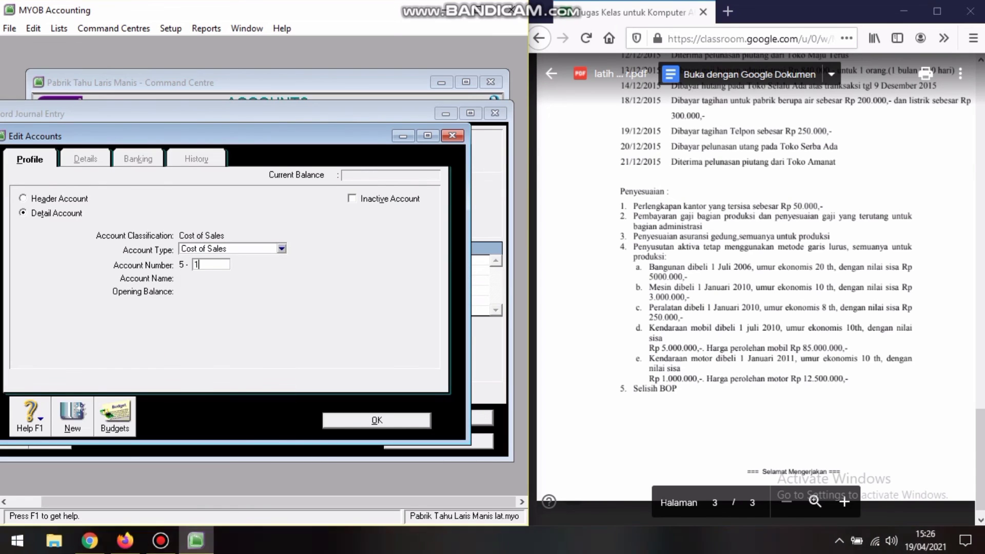
{"action": "type", "text": "1900"}
{"action": "key", "text": "Tab"}
Name the new account Laba/Rugi and save it.
{"action": "type", "text": "laba/Rugi"}
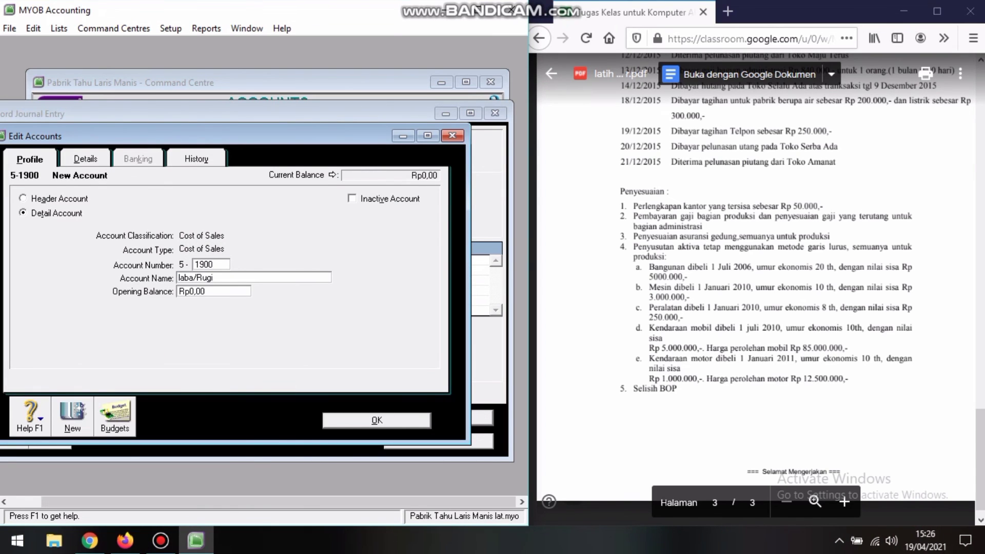
{"action": "key", "text": "Home"}
{"action": "key", "text": "Delete"}
{"action": "key", "text": "Delete"}
{"action": "type", "text": "La"}
{"action": "key", "text": "Return"}
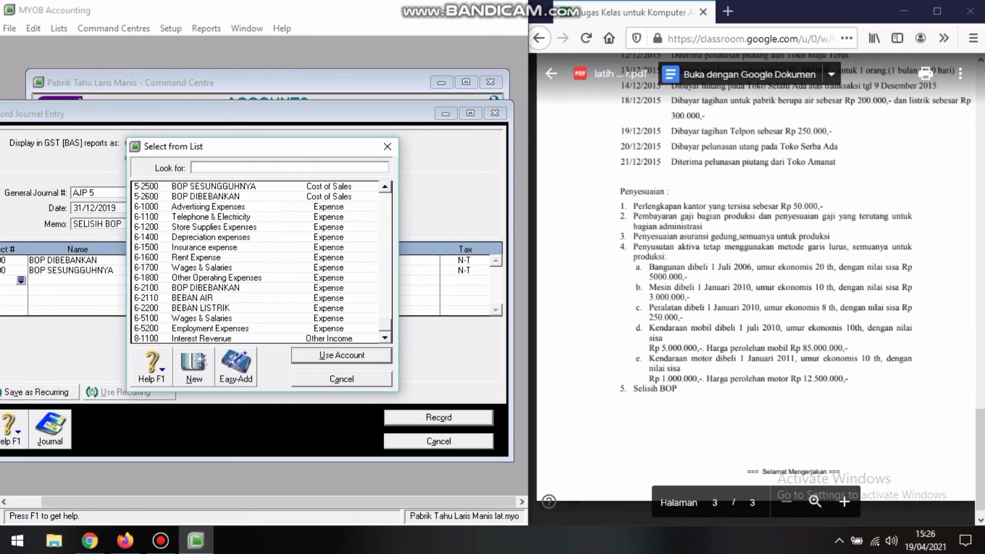
Debit account 5-1900 Laba/Rugi with Rp12.071.062,50 on the third journal line.
{"action": "type", "text": "12071062,50"}
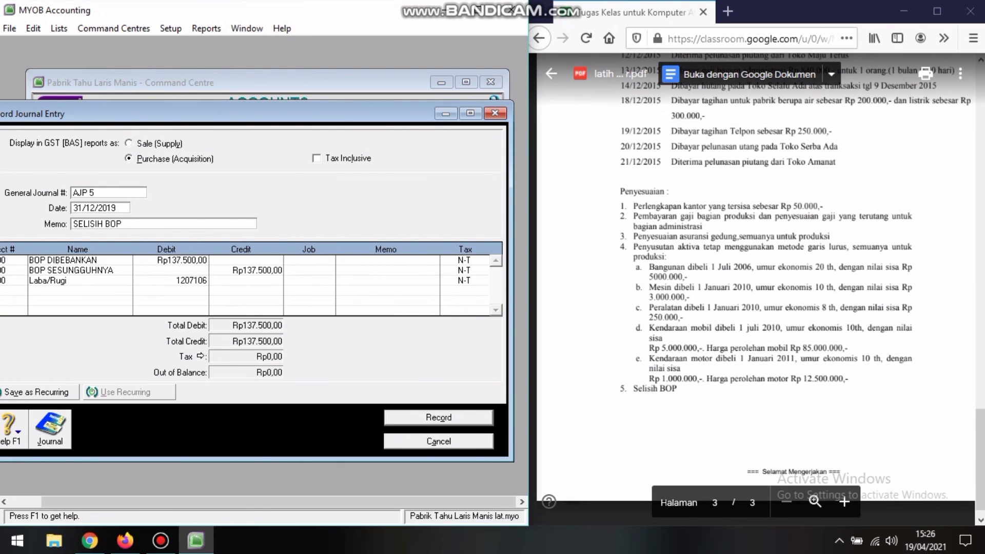
{"action": "key", "text": "Return"}
{"action": "key", "text": "Return"}
Credit account 5-2500 BOP SESUNGGUHNYA with Rp12.071.062,50 on the fourth line and record the BOP difference entry.
{"action": "type", "text": "5-2500"}
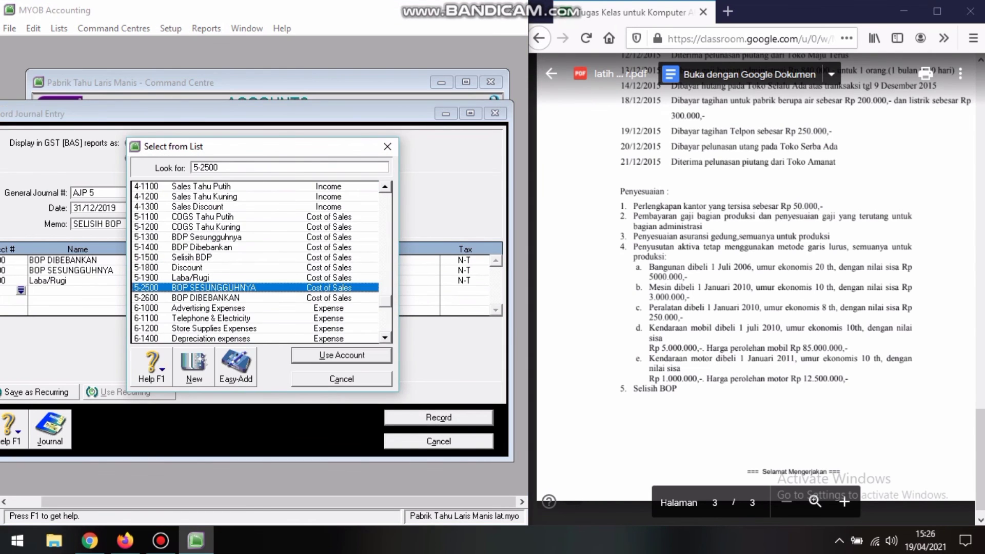
{"action": "key", "text": "Return"}
{"action": "key", "text": "Tab"}
{"action": "type", "text": "12071062,50"}
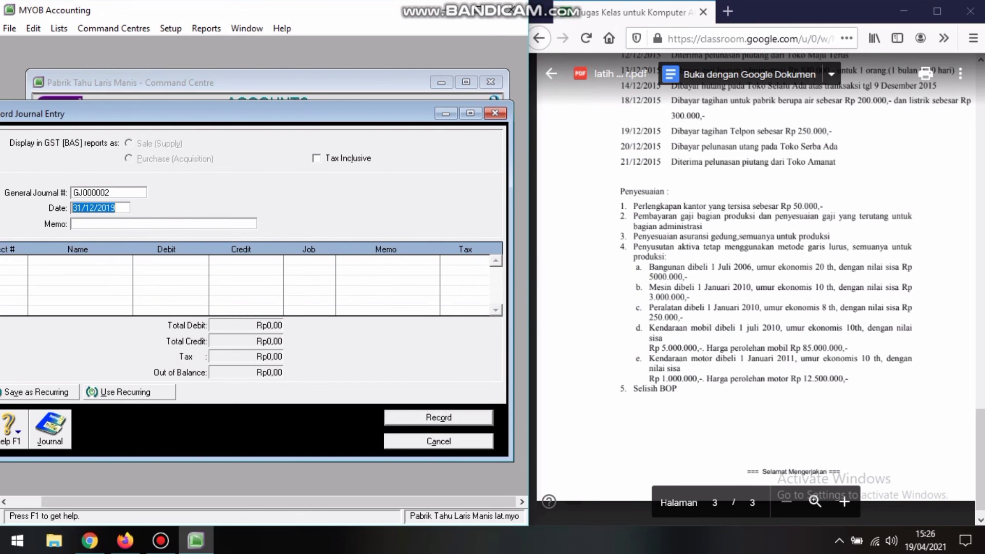